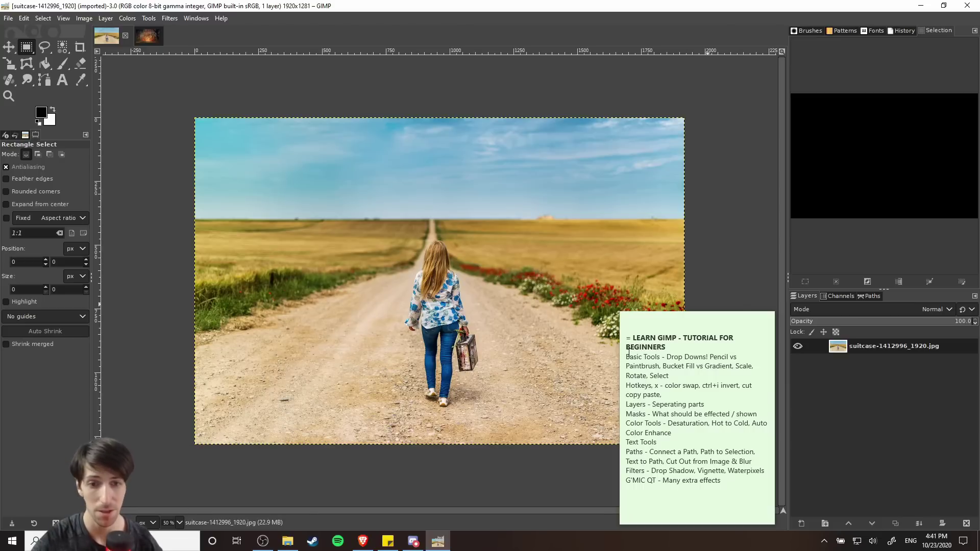
{"action": "left_click_drag", "start_coordinate": [626, 352], "coordinate": [720, 483]}
{"action": "left_click", "coordinate": [752, 470]}
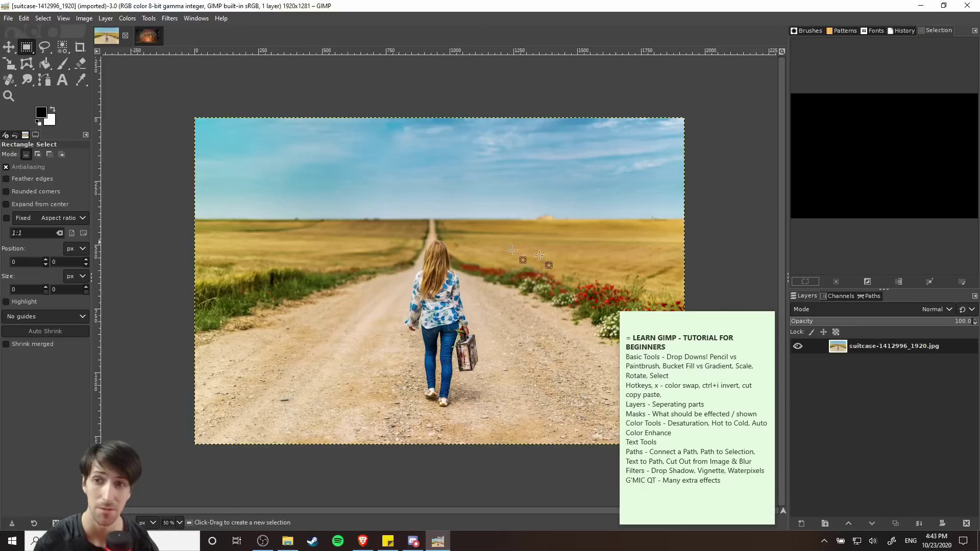
View the available interface themes in the preferences and close the preferences without applying anything
{"action": "left_click", "coordinate": [24, 19]}
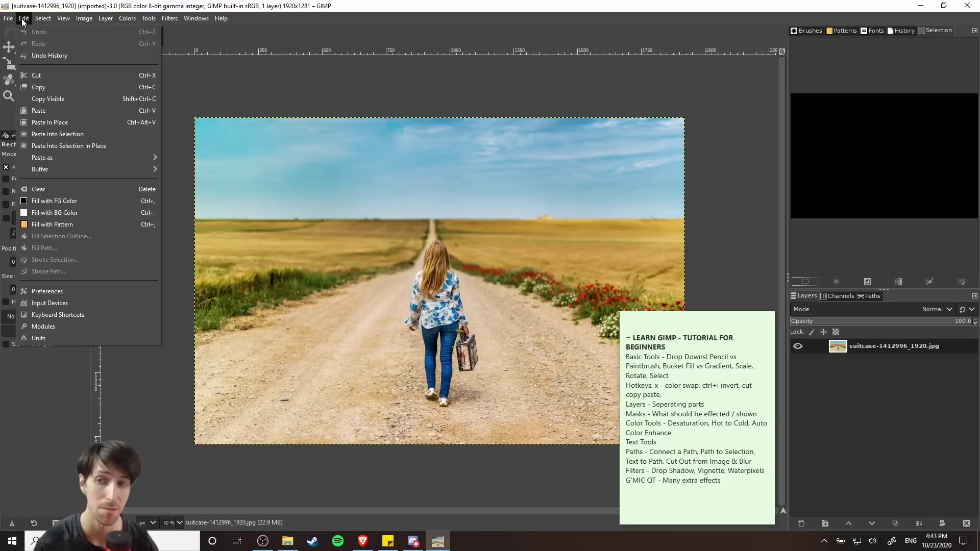
{"action": "left_click", "coordinate": [76, 291]}
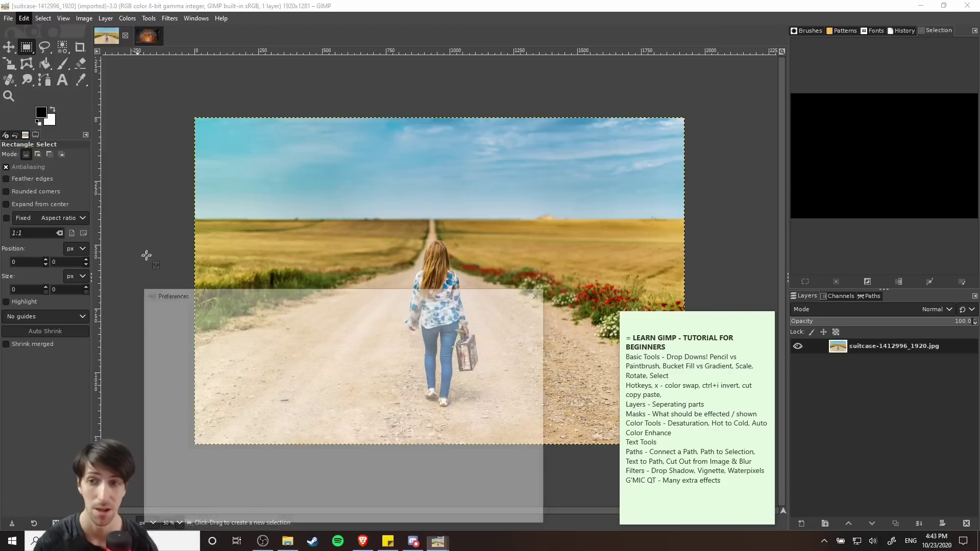
{"action": "left_click", "coordinate": [187, 400]}
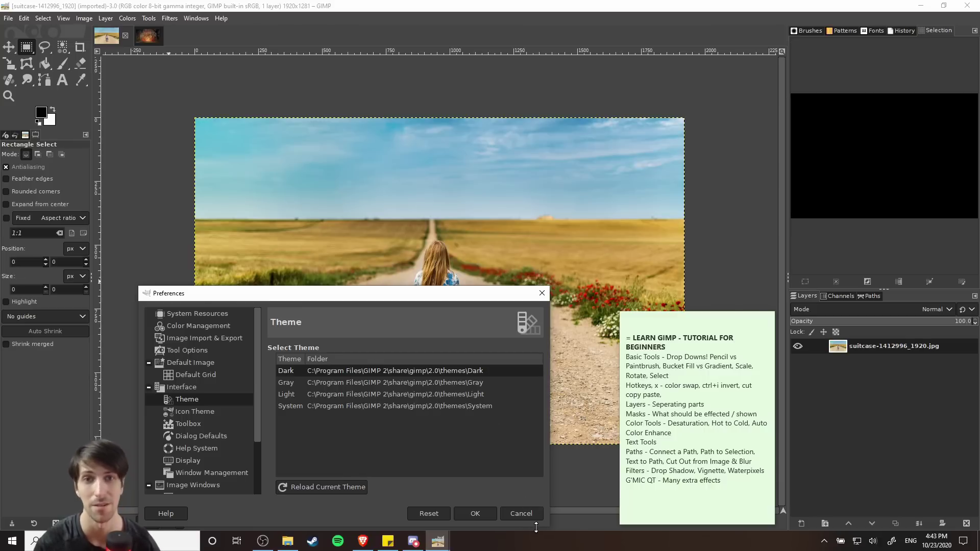
{"action": "left_click", "coordinate": [524, 510]}
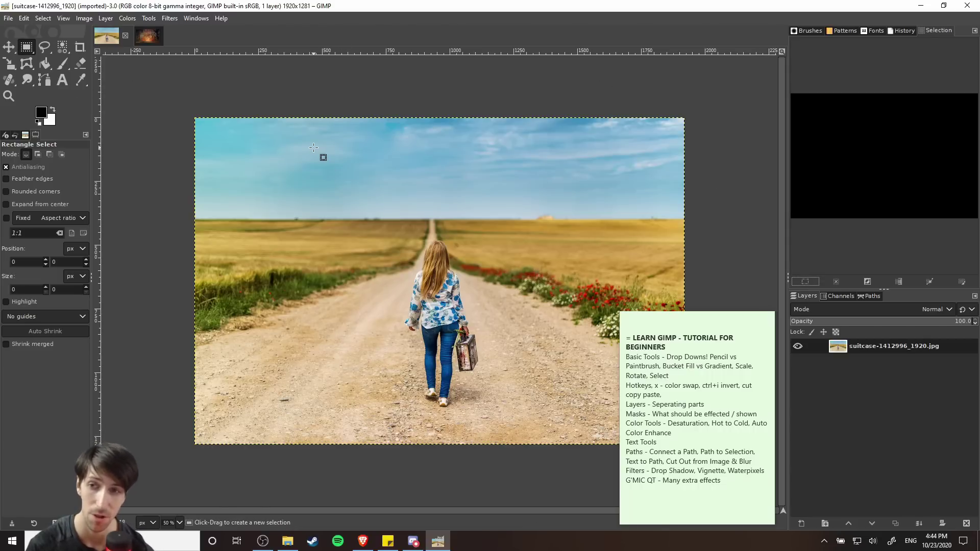
View the open dark-hedges forest image, return to the suitcase photo and look over its file commands
{"action": "left_click", "coordinate": [148, 36]}
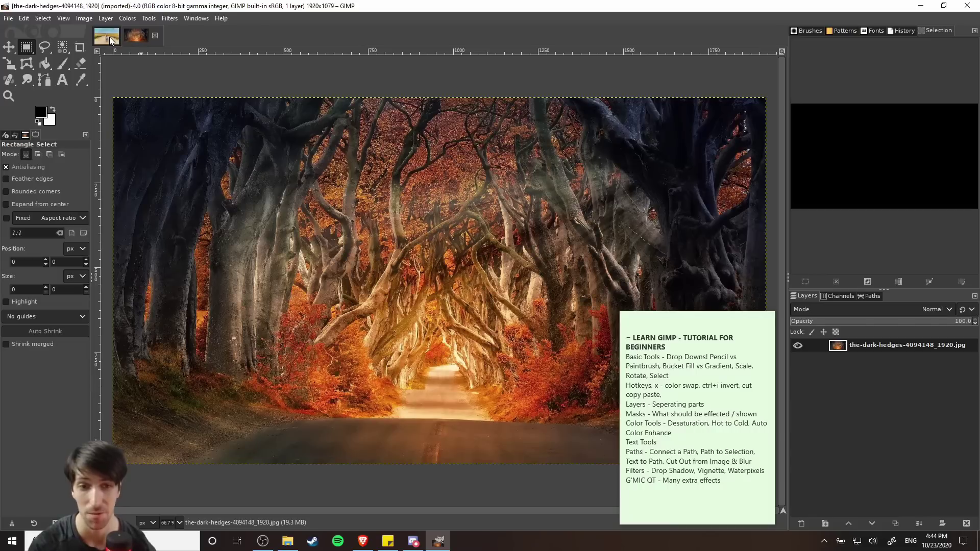
{"action": "left_click", "coordinate": [107, 36]}
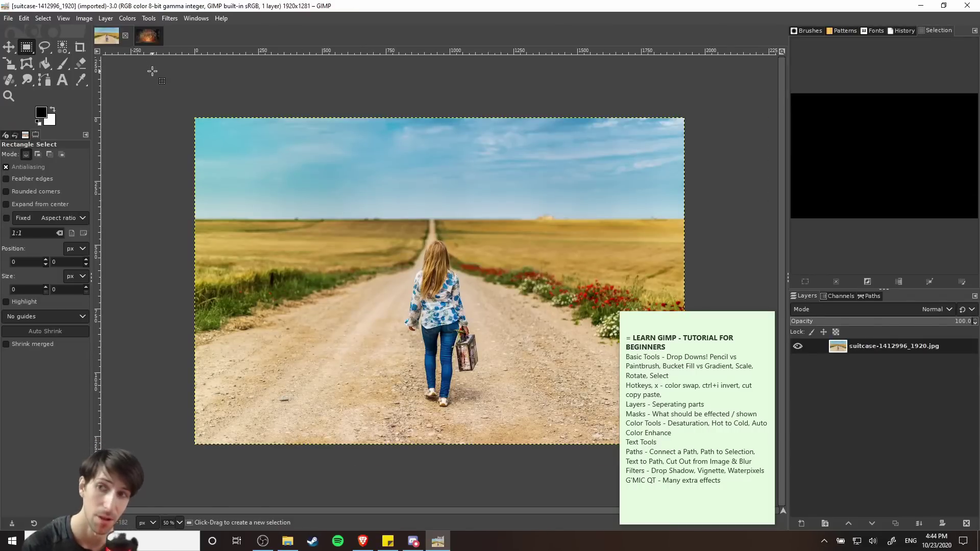
{"action": "left_click", "coordinate": [9, 19]}
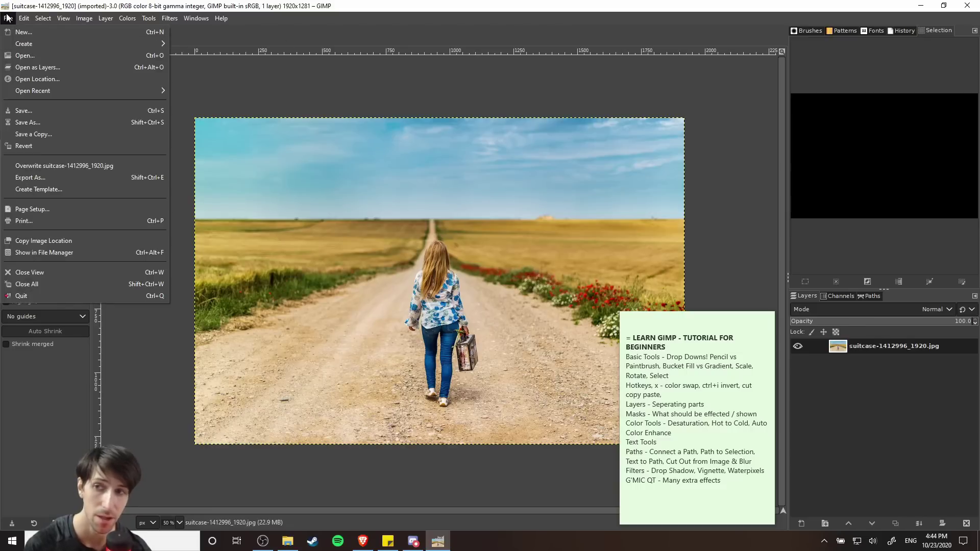
{"action": "left_click", "coordinate": [7, 18]}
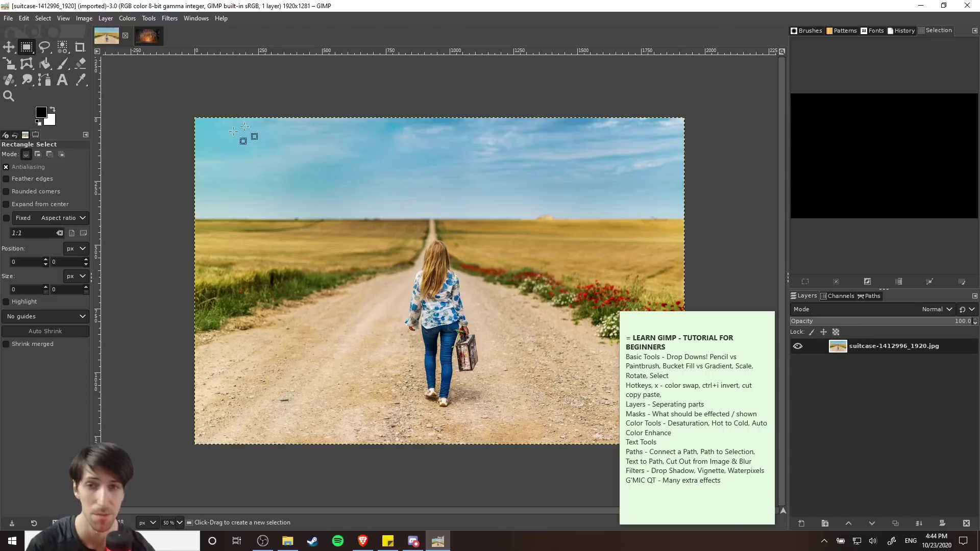
Look through the document history, the installed fonts and the pattern collection
{"action": "scroll", "coordinate": [520, 220], "scroll_direction": "right", "scroll_amount": 1}
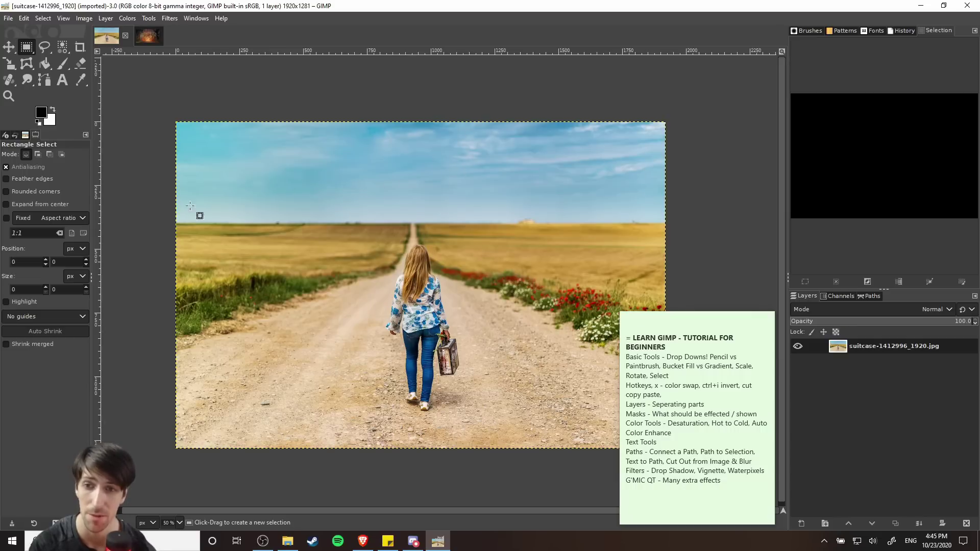
{"action": "left_click_drag", "start_coordinate": [591, 192], "coordinate": [535, 173]}
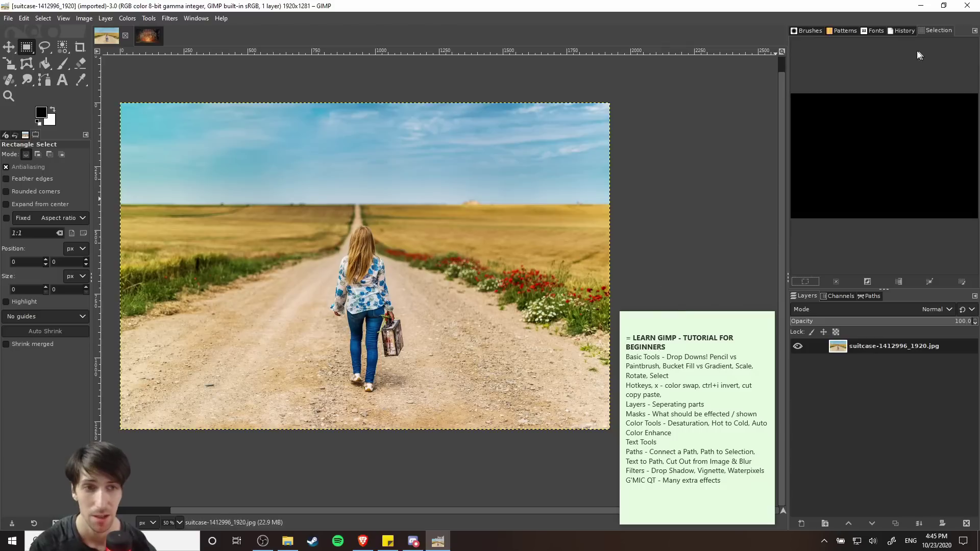
{"action": "left_click", "coordinate": [907, 31]}
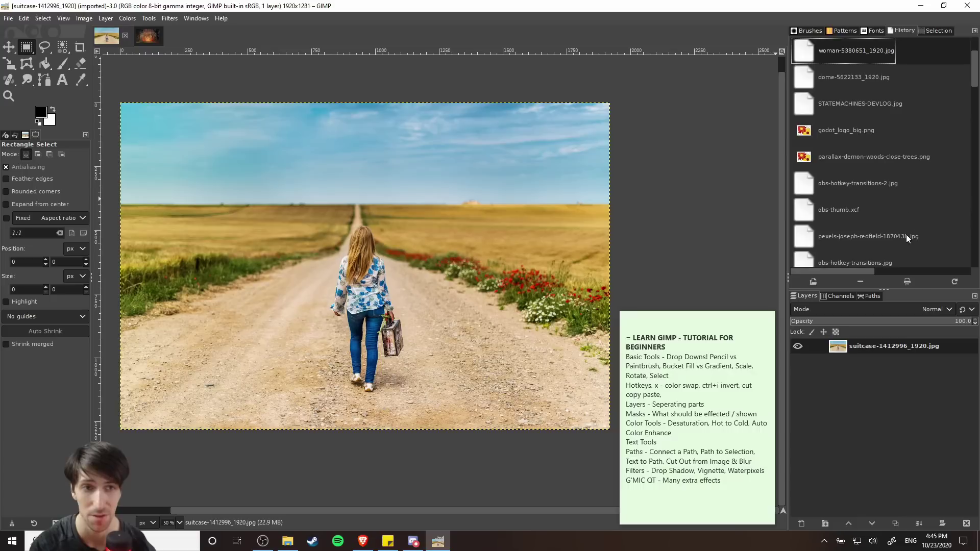
{"action": "left_click", "coordinate": [869, 30]}
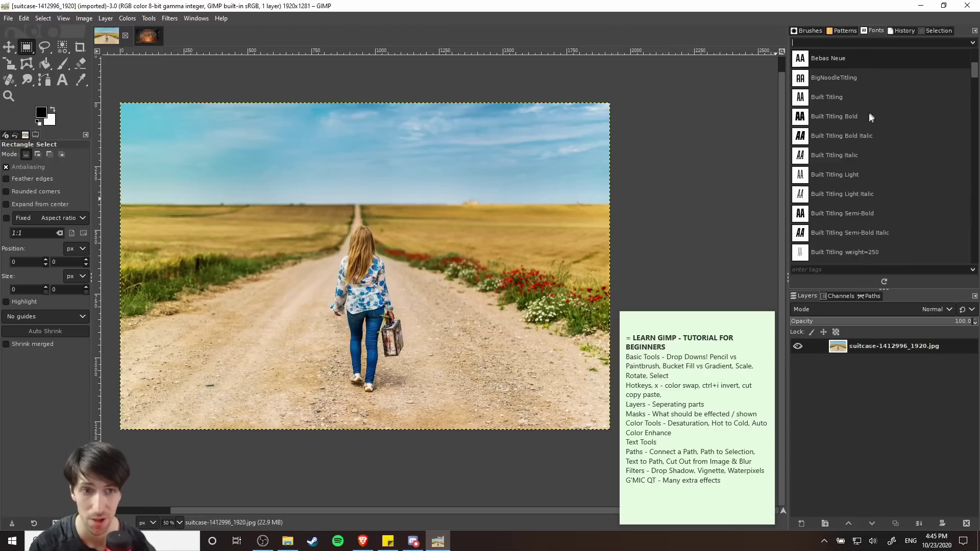
{"action": "left_click", "coordinate": [843, 31]}
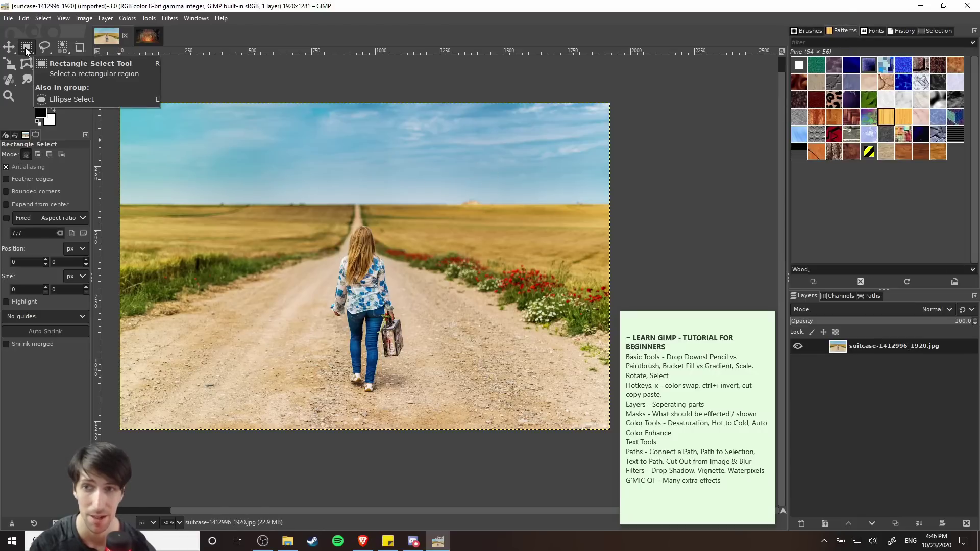
Select a rectangular area of about 228 × 196 px in the sky, replacing a trial selection drawn over the horizon
{"action": "left_click_drag", "start_coordinate": [431, 159], "coordinate": [570, 232]}
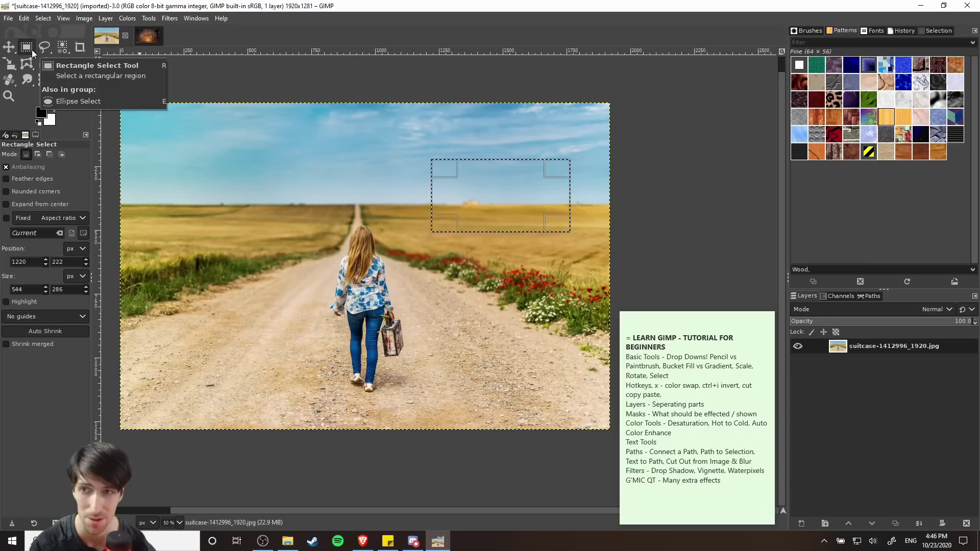
{"action": "left_click", "coordinate": [374, 130]}
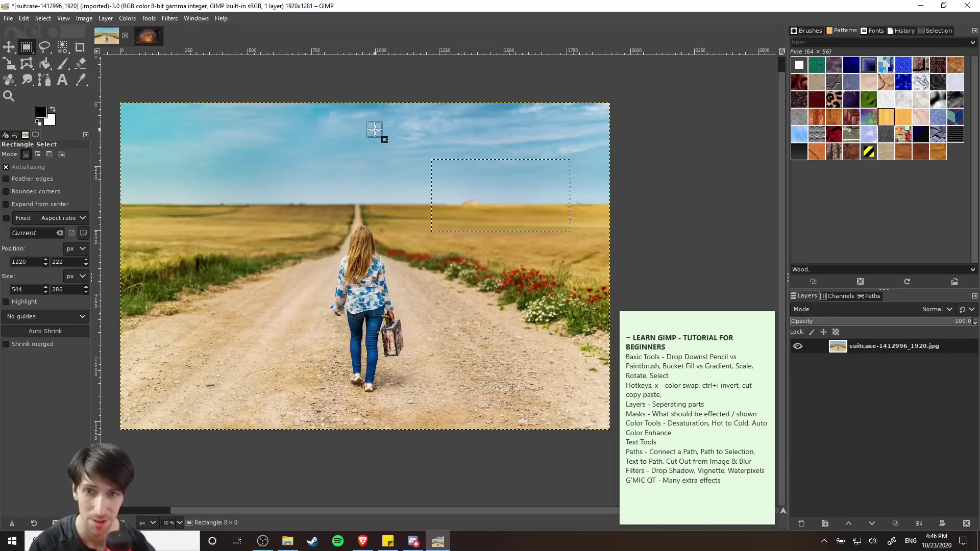
{"action": "left_click_drag", "start_coordinate": [374, 130], "coordinate": [432, 179]}
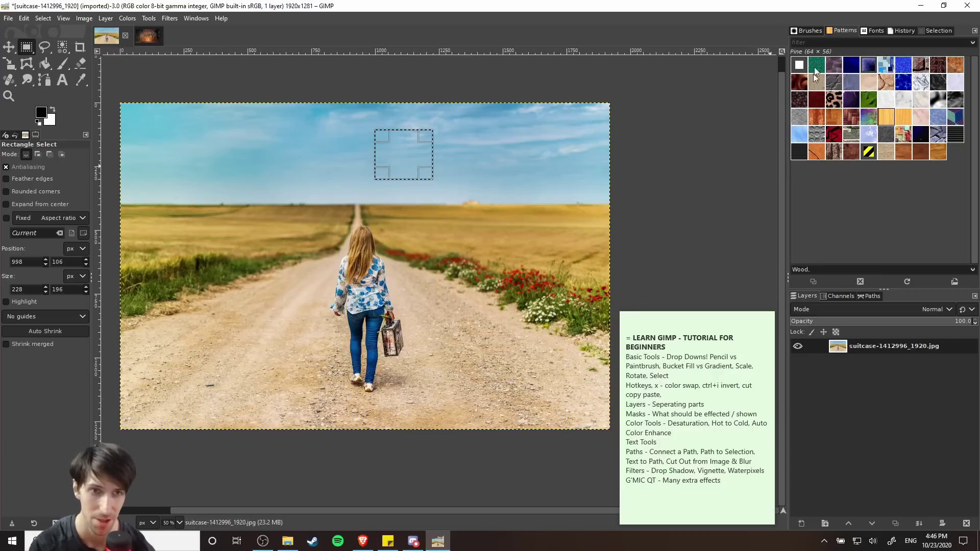
Paint a black Paintbrush stroke across the selected sky area using the 2. Hardness 075 brush at size 51
{"action": "left_click", "coordinate": [807, 32]}
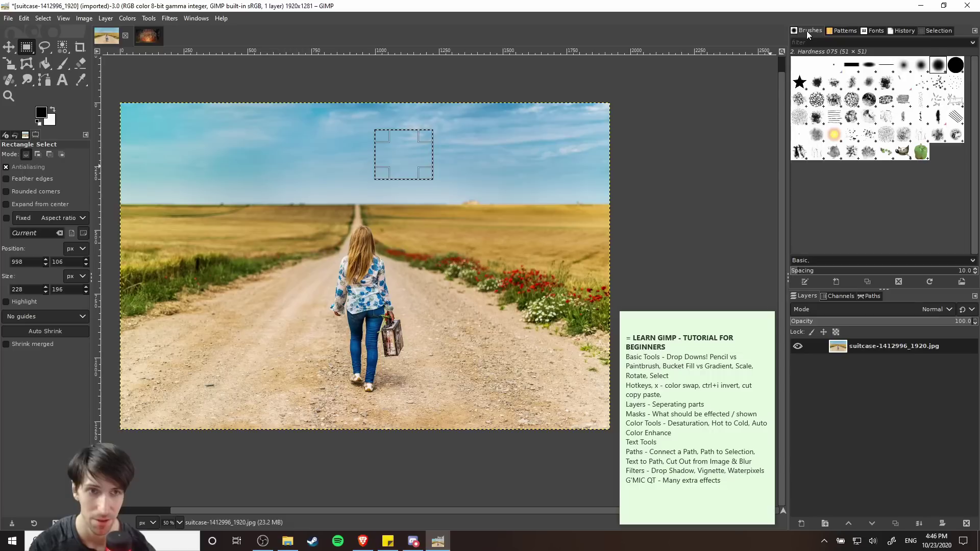
{"action": "key", "text": "p"}
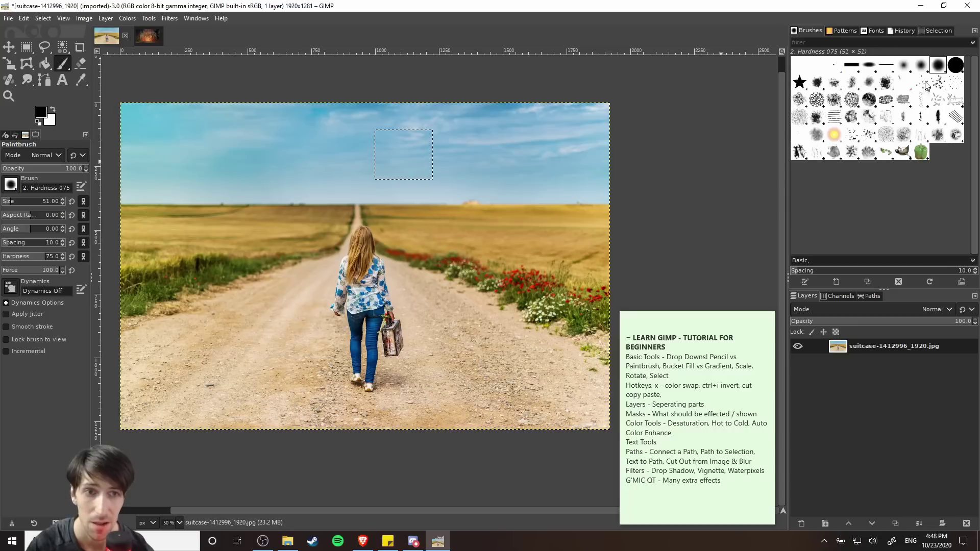
{"action": "left_click", "coordinate": [13, 189]}
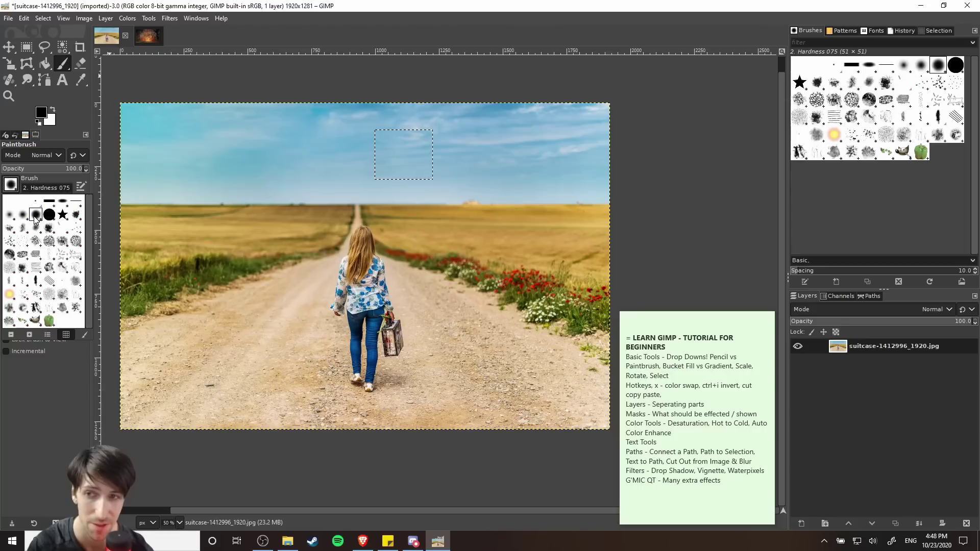
{"action": "left_click", "coordinate": [42, 177]}
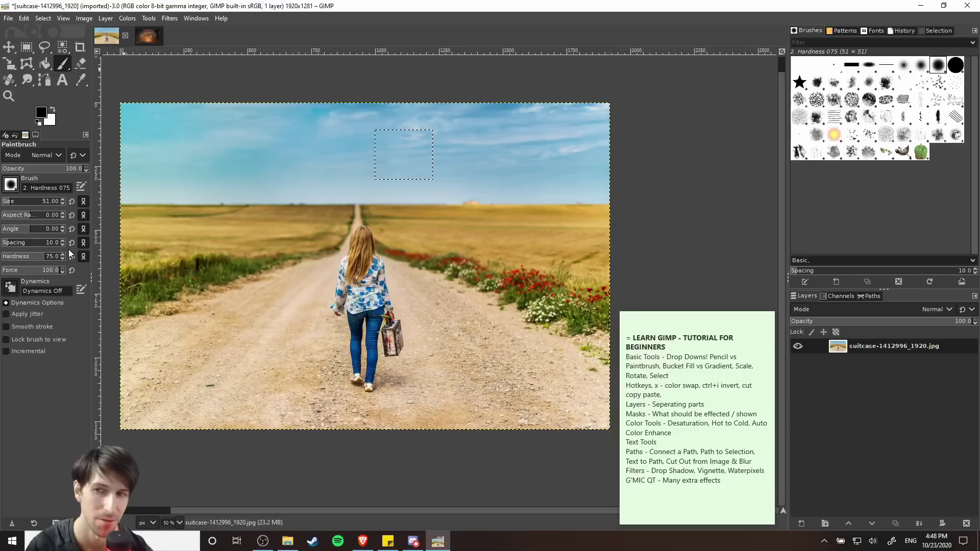
{"action": "left_click", "coordinate": [871, 31]}
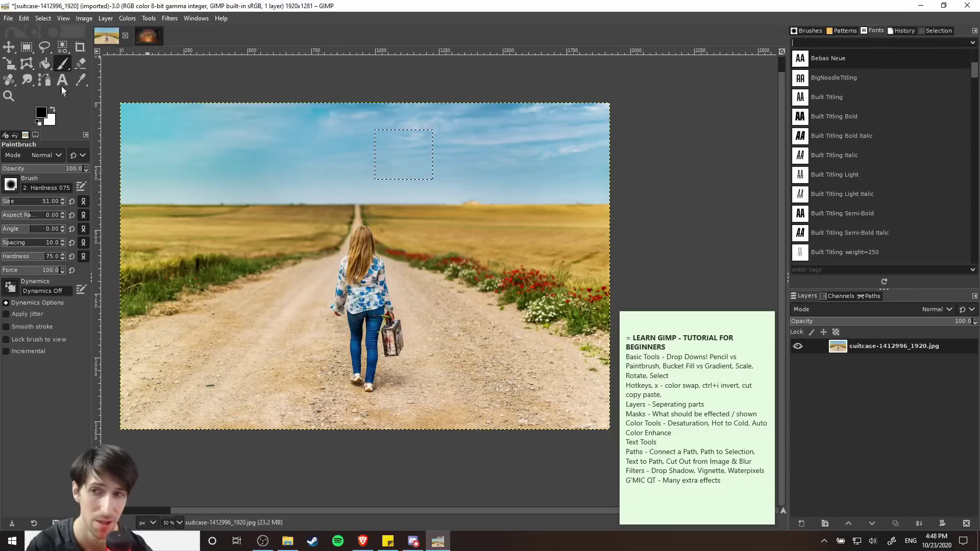
{"action": "left_click", "coordinate": [807, 31]}
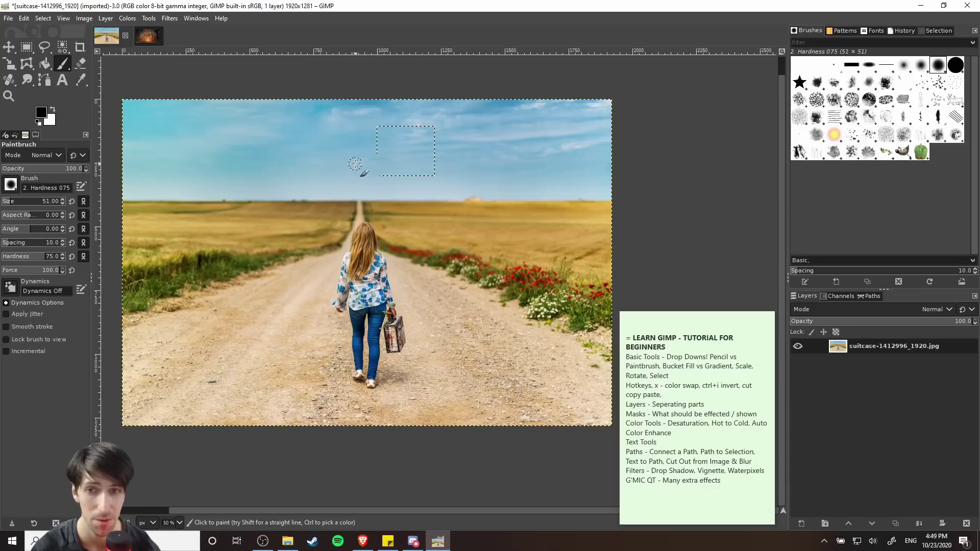
{"action": "left_click_drag", "start_coordinate": [378, 153], "coordinate": [451, 137]}
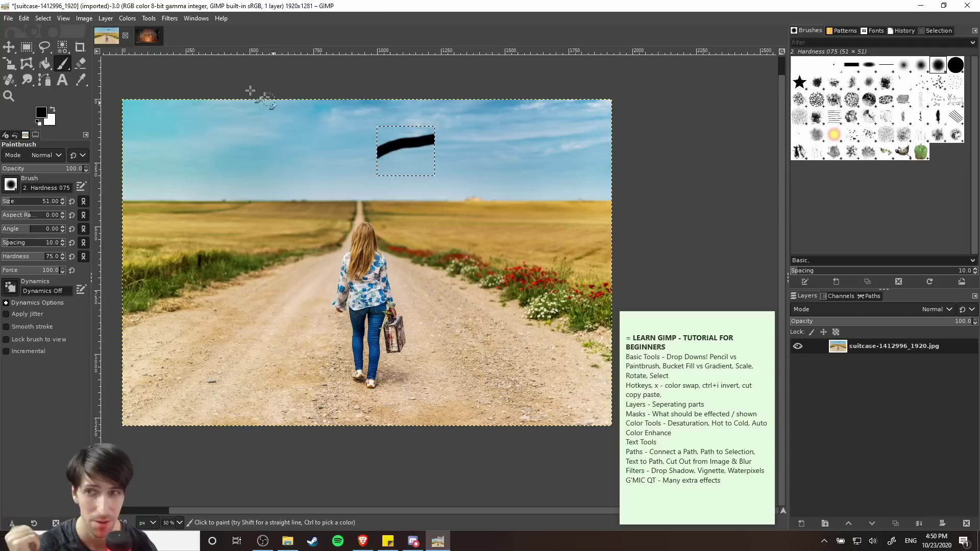
Try painting a freehand black loop over the sky and horizon with the selection removed, and undo both changes
{"action": "left_click", "coordinate": [26, 47]}
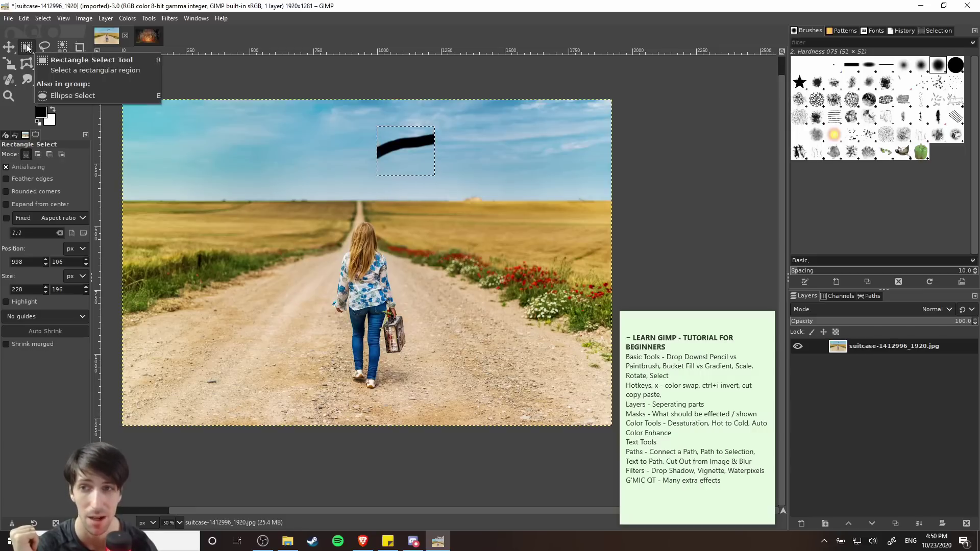
{"action": "left_click", "coordinate": [323, 198]}
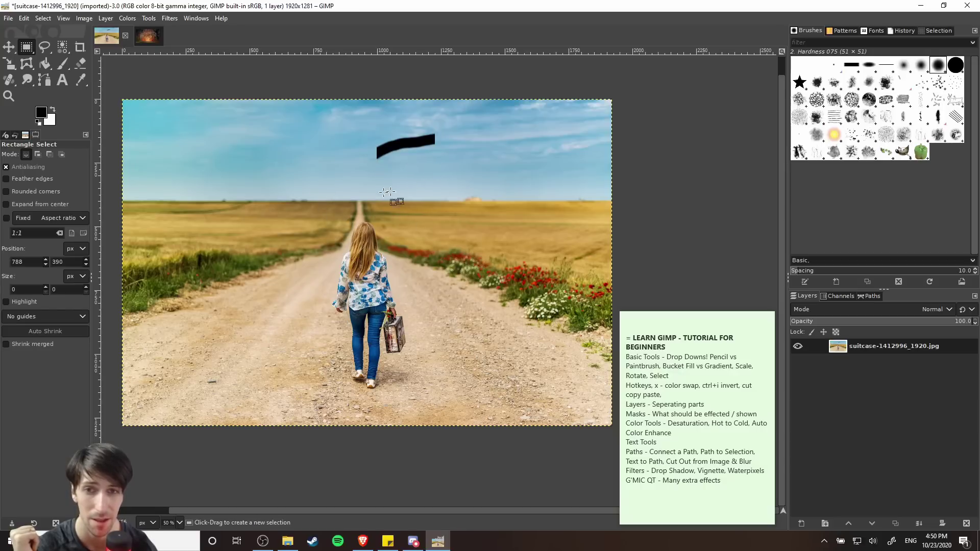
{"action": "left_click", "coordinate": [62, 63]}
{"action": "mouse_move", "coordinate": [323, 246]}
{"action": "left_mouse_down"}
{"action": "mouse_move", "coordinate": [282, 173]}
{"action": "mouse_move", "coordinate": [378, 152]}
{"action": "left_mouse_up"}
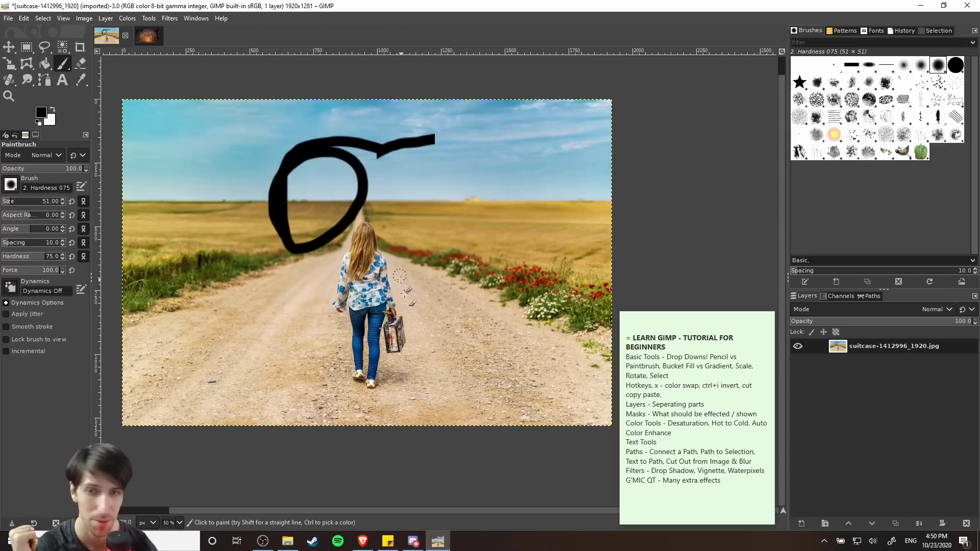
{"action": "key", "text": "ctrl+z"}
{"action": "key", "text": "ctrl+z"}
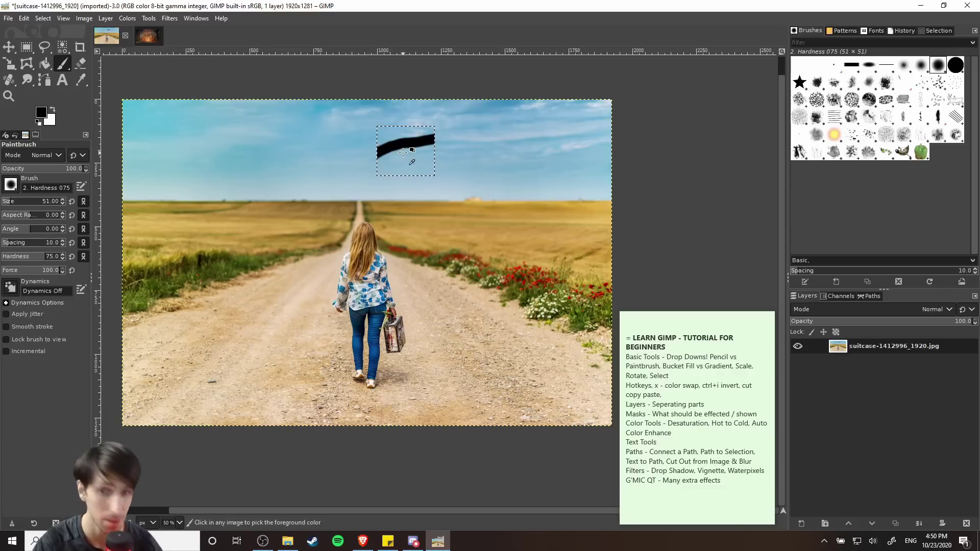
Examine the lower edge of the black stroke at up to 1100% magnification to see how it blends into the sky
{"action": "scroll", "coordinate": [404, 152], "scroll_direction": "up", "scroll_amount": 4, "text": "ctrl"}
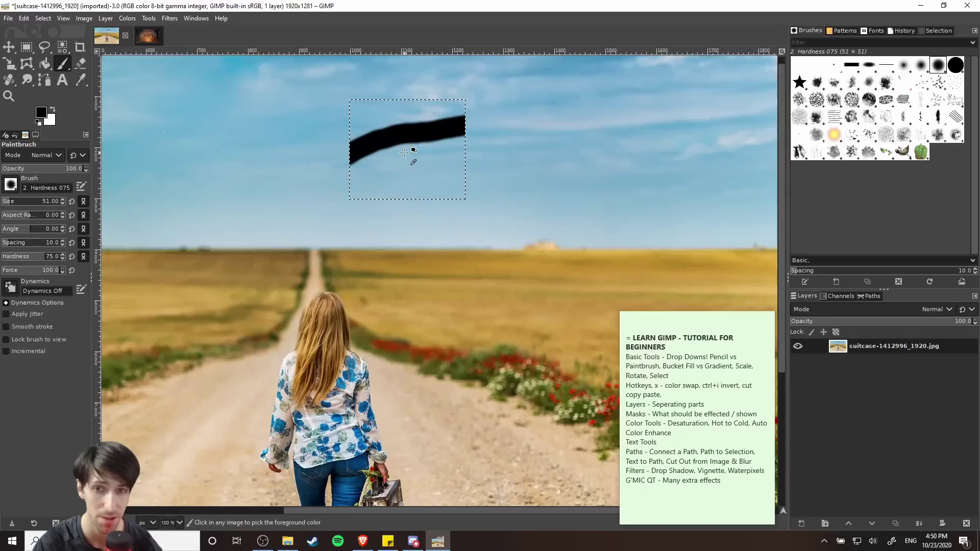
{"action": "scroll", "coordinate": [404, 152], "scroll_direction": "up", "scroll_amount": 3, "text": "ctrl"}
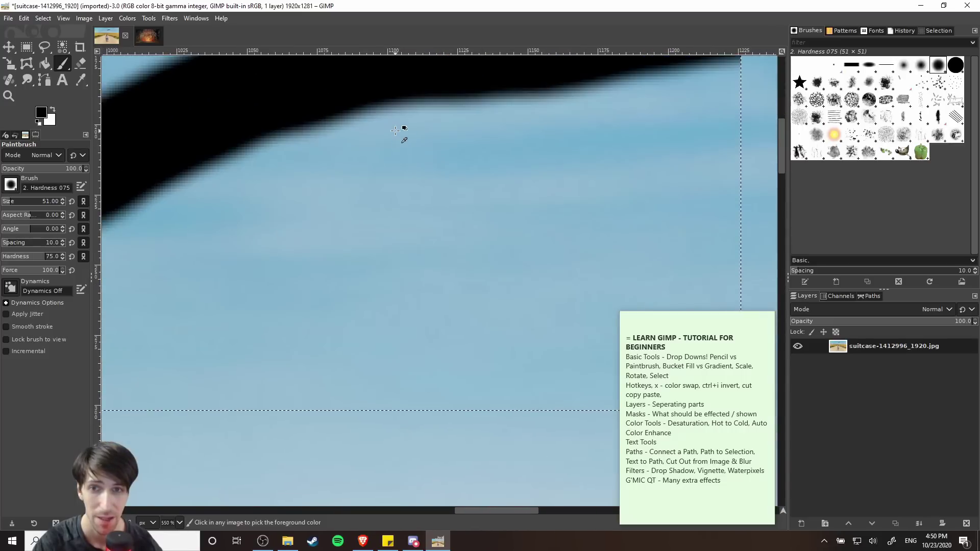
{"action": "scroll", "coordinate": [406, 260], "scroll_direction": "up", "scroll_amount": 3, "text": "ctrl"}
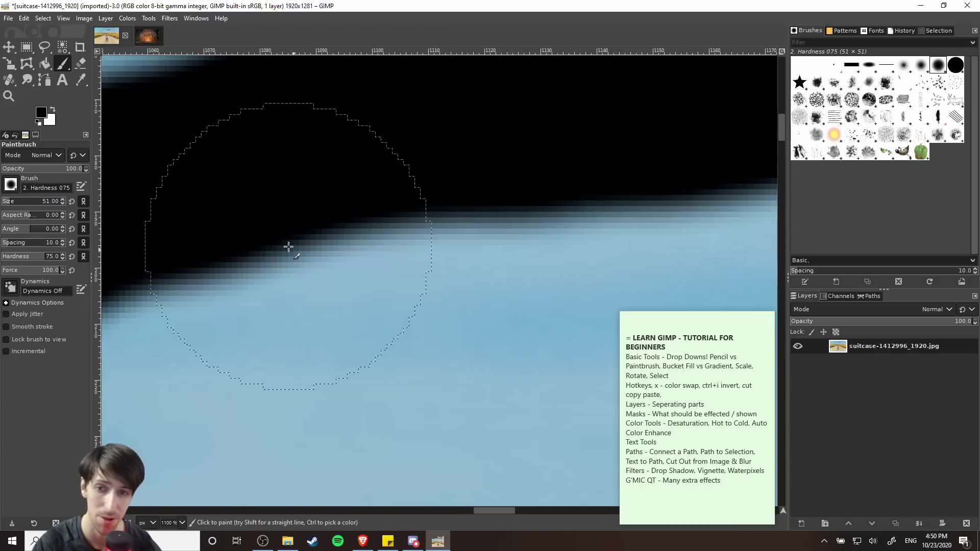
{"action": "scroll", "coordinate": [285, 241], "scroll_direction": "right", "scroll_amount": 1}
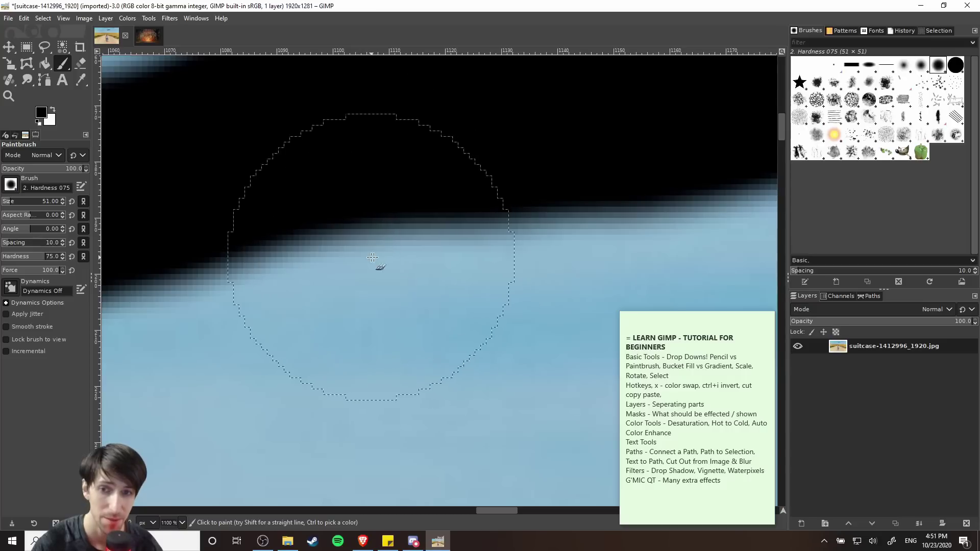
{"action": "key", "text": "ctrl"}
{"action": "scroll", "coordinate": [434, 254], "scroll_direction": "down", "scroll_amount": 3, "text": "ctrl"}
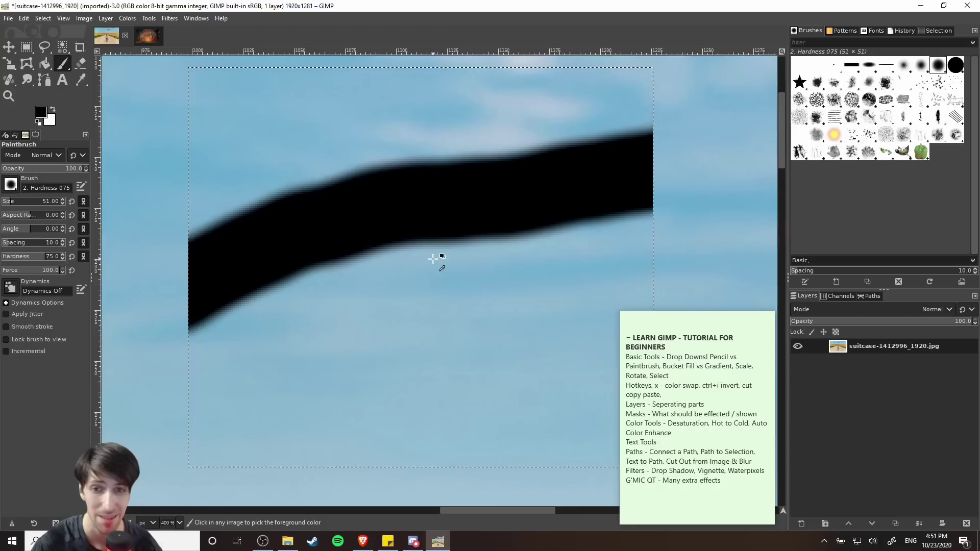
{"action": "scroll", "coordinate": [433, 259], "scroll_direction": "down", "scroll_amount": 4, "text": "ctrl"}
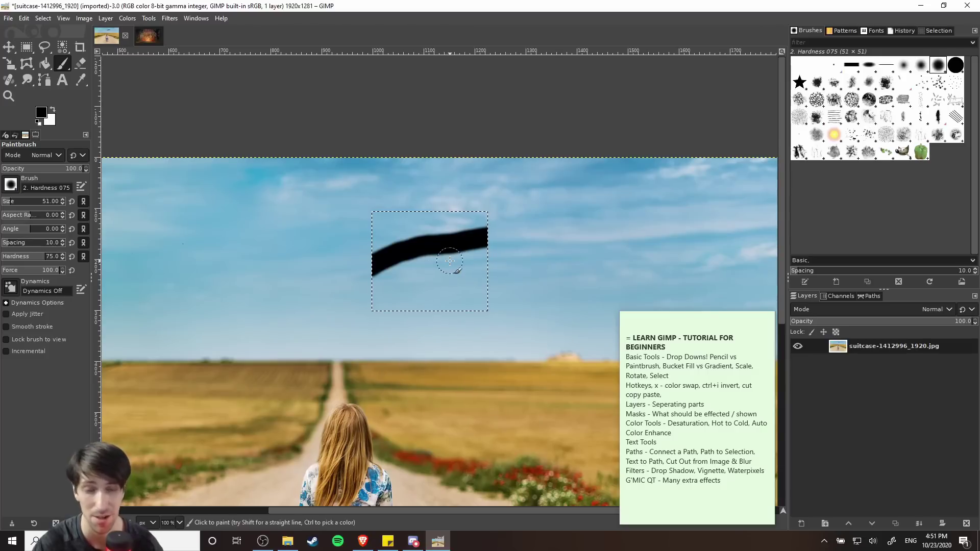
{"action": "key", "text": "ctrl"}
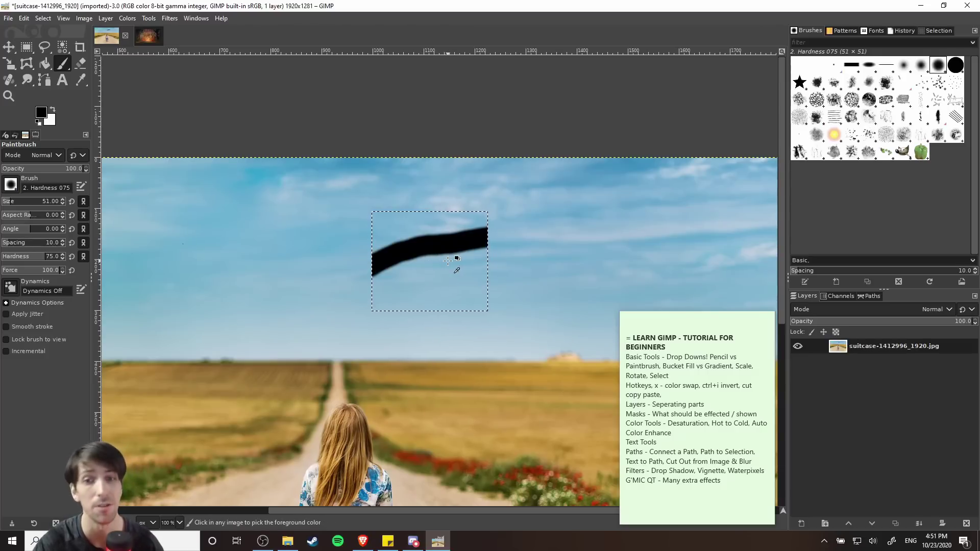
Paint a black Pencil stroke at size 51 across the selection below the Paintbrush stroke and compare the edges of both strokes
{"action": "scroll", "coordinate": [447, 260], "scroll_direction": "up", "scroll_amount": 3}
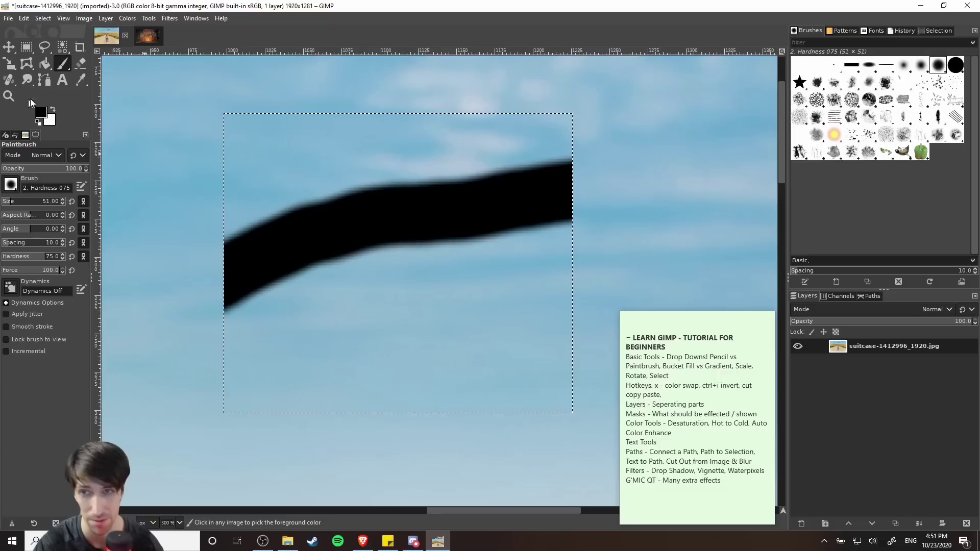
{"action": "scroll", "coordinate": [323, 278], "scroll_direction": "up", "scroll_amount": 1}
{"action": "left_click_drag", "start_coordinate": [70, 66], "coordinate": [100, 78]}
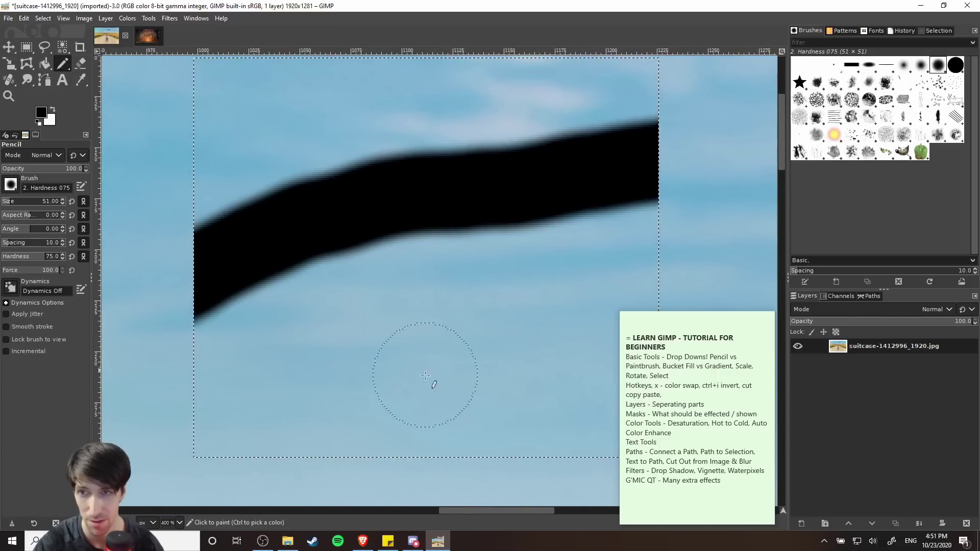
{"action": "mouse_move", "coordinate": [296, 356]}
{"action": "left_mouse_down"}
{"action": "mouse_move", "coordinate": [532, 335]}
{"action": "mouse_move", "coordinate": [704, 263]}
{"action": "left_mouse_up"}
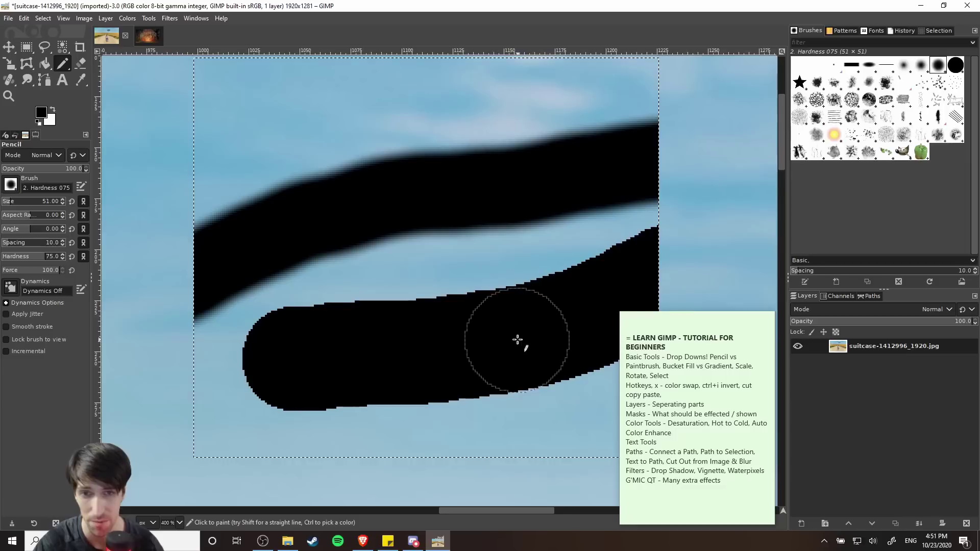
{"action": "key", "text": "space"}
{"action": "scroll", "coordinate": [463, 329], "scroll_direction": "up", "scroll_amount": 2, "text": "ctrl"}
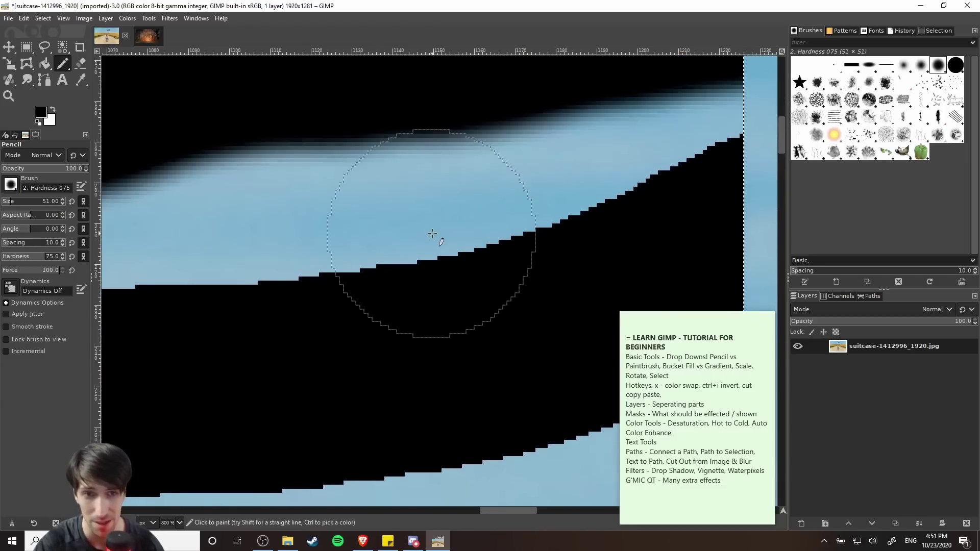
{"action": "scroll", "coordinate": [461, 266], "scroll_direction": "down", "scroll_amount": 2, "text": "ctrl"}
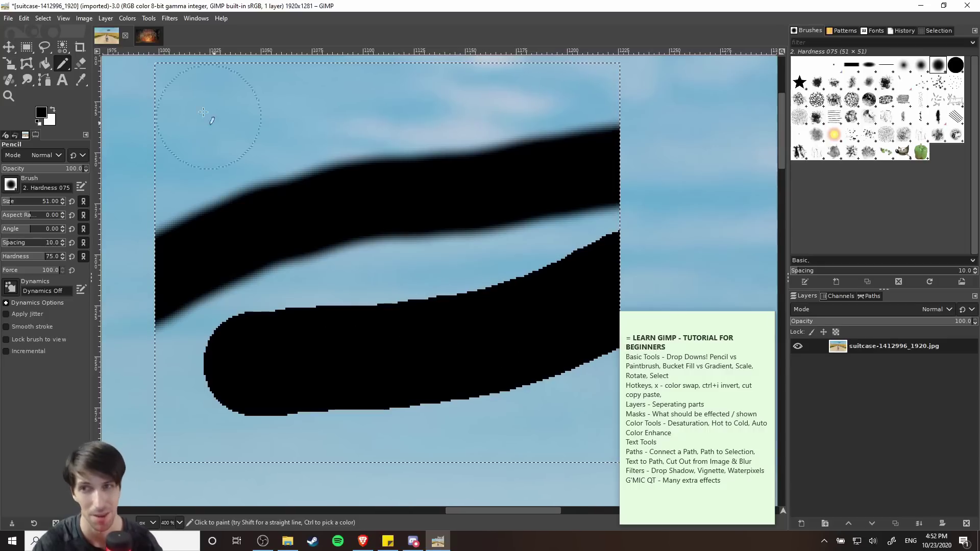
Paint a short black stroke in the selection's upper-left part using the Paintbrush with the 2. Hardness 100 brush
{"action": "key", "text": "p"}
{"action": "scroll", "coordinate": [312, 188], "scroll_direction": "up", "scroll_amount": 3}
{"action": "scroll", "coordinate": [313, 188], "scroll_direction": "left", "scroll_amount": 1}
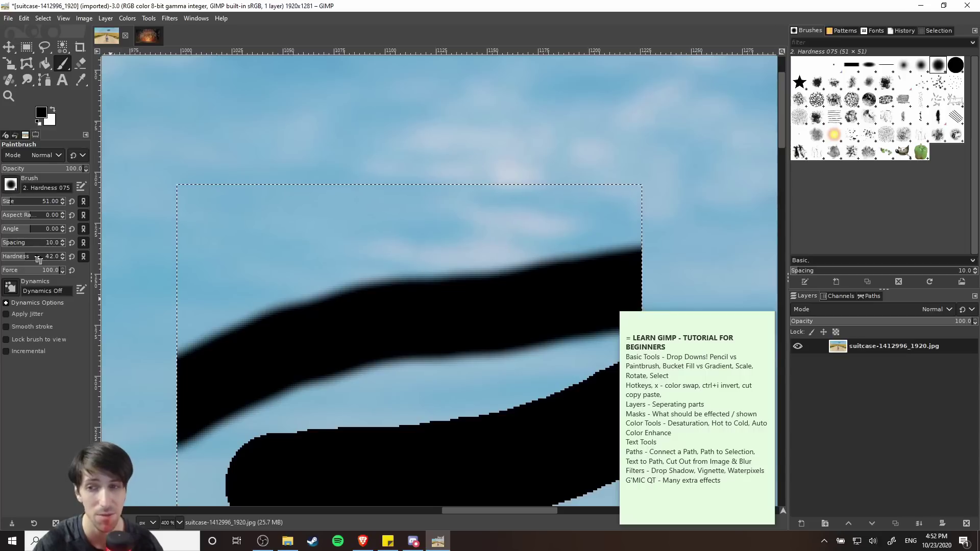
{"action": "left_click", "coordinate": [11, 184]}
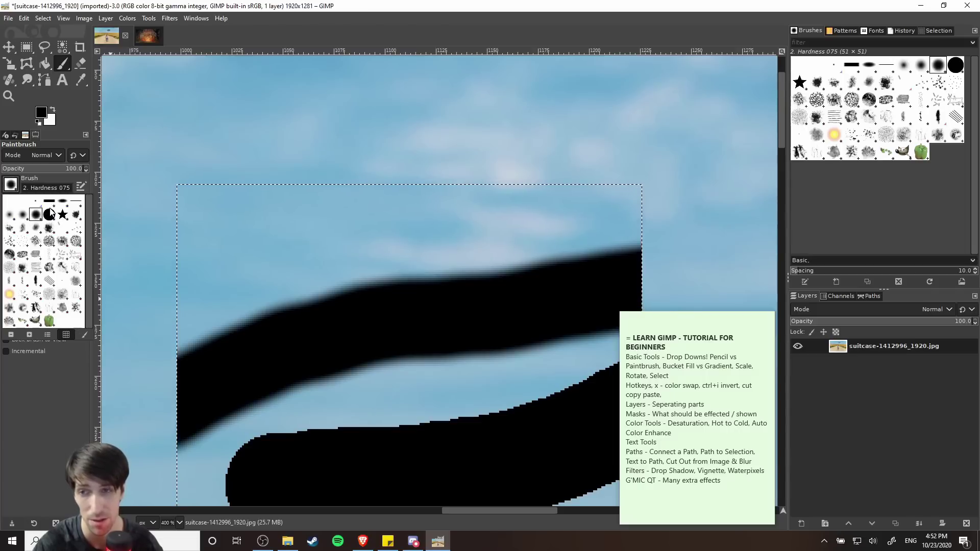
{"action": "left_click", "coordinate": [49, 219]}
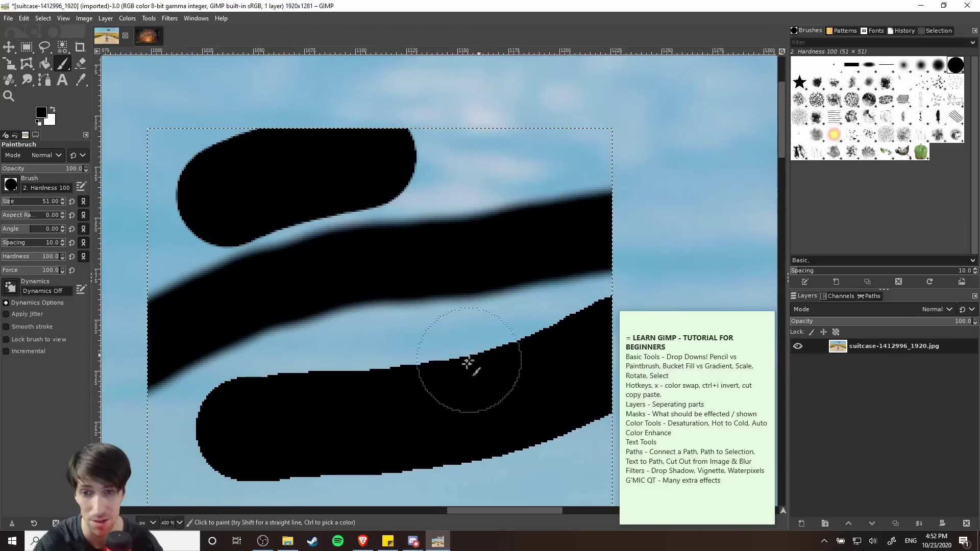
Examine the edges of the Hardness 100, Hardness 075 and Pencil strokes at up to 2300% magnification to compare their smoothing
{"action": "scroll", "coordinate": [575, 404], "scroll_direction": "up", "scroll_amount": 2}
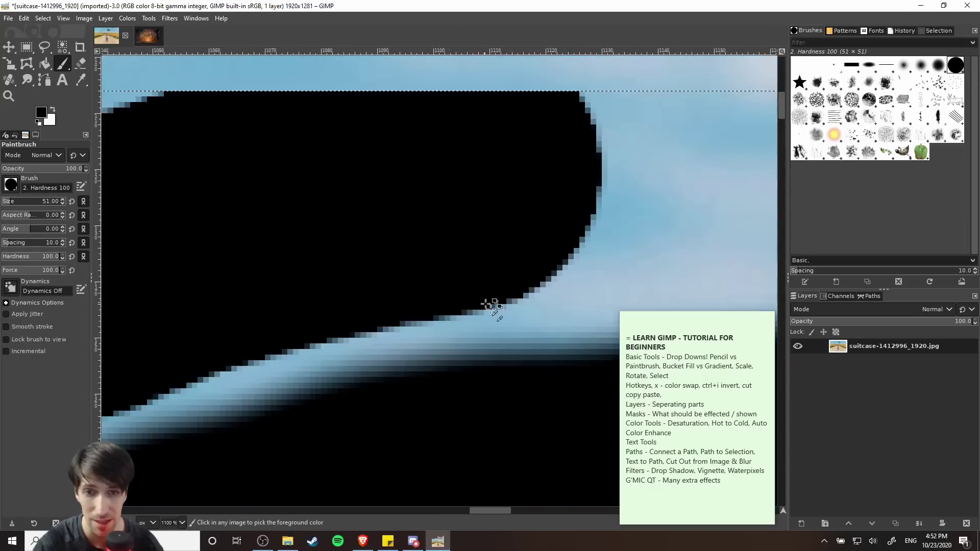
{"action": "scroll", "coordinate": [492, 306], "scroll_direction": "up", "scroll_amount": 1}
{"action": "scroll", "coordinate": [492, 350], "scroll_direction": "down", "scroll_amount": 2}
{"action": "scroll", "coordinate": [460, 383], "scroll_direction": "up", "scroll_amount": 2}
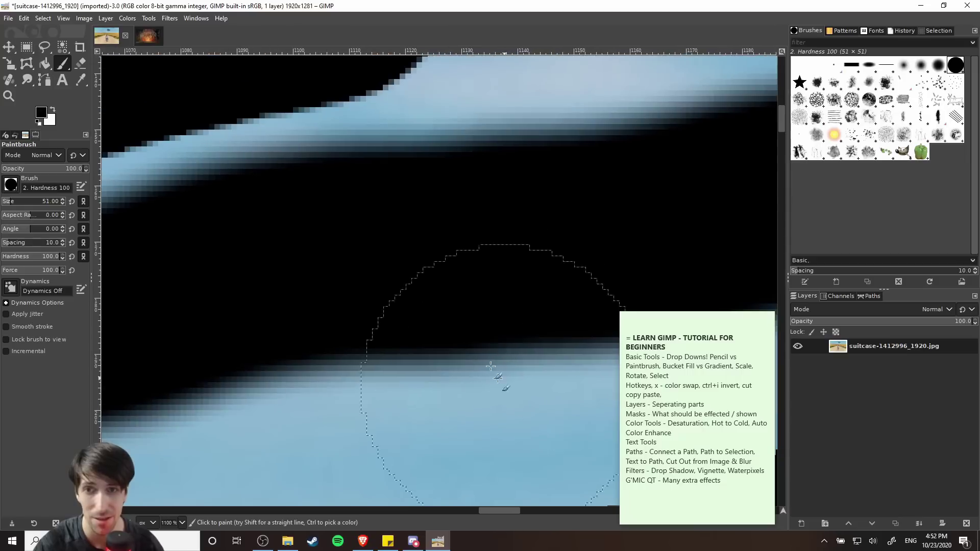
{"action": "scroll", "coordinate": [357, 153], "scroll_direction": "down", "scroll_amount": 1}
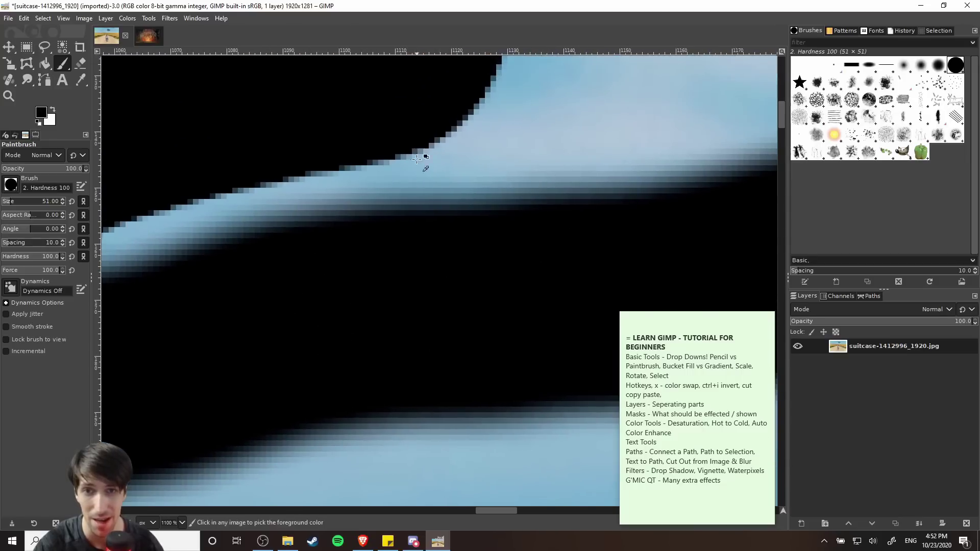
{"action": "scroll", "coordinate": [426, 153], "scroll_direction": "down", "scroll_amount": 1}
{"action": "scroll", "coordinate": [459, 306], "scroll_direction": "right", "scroll_amount": 3}
{"action": "scroll", "coordinate": [352, 153], "scroll_direction": "left", "scroll_amount": 3}
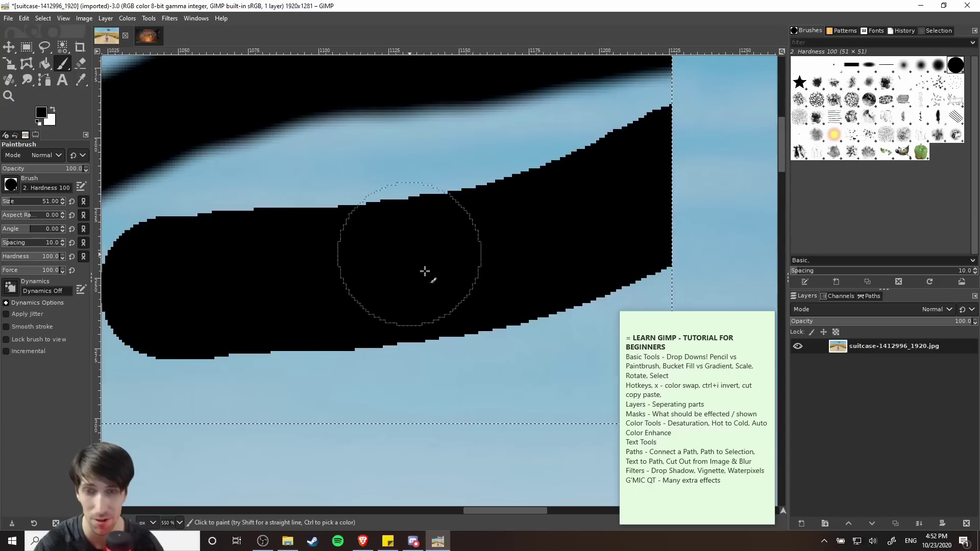
{"action": "scroll", "coordinate": [431, 294], "scroll_direction": "up", "scroll_amount": 2}
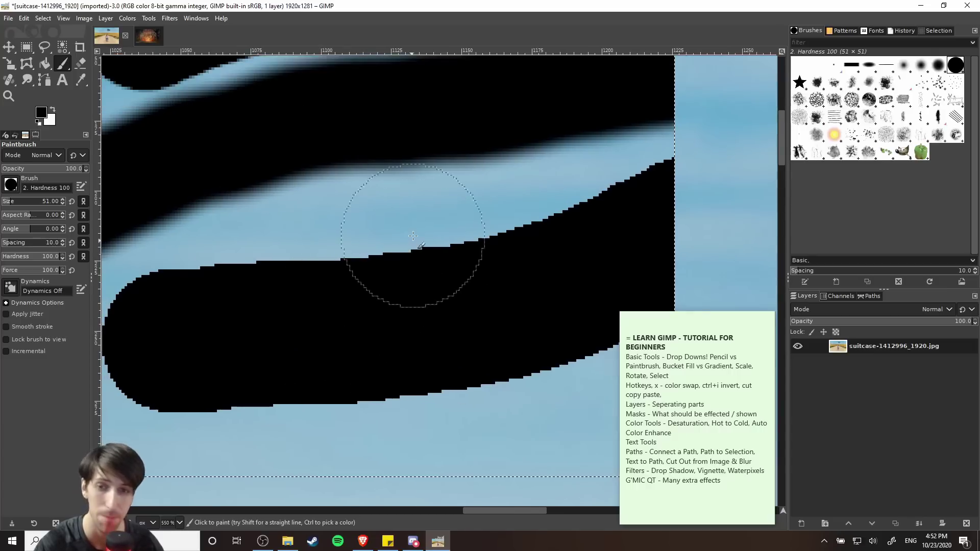
{"action": "scroll", "coordinate": [390, 215], "scroll_direction": "up", "scroll_amount": 10}
{"action": "scroll", "coordinate": [429, 265], "scroll_direction": "left", "scroll_amount": 4}
{"action": "scroll", "coordinate": [447, 310], "scroll_direction": "up", "scroll_amount": 8}
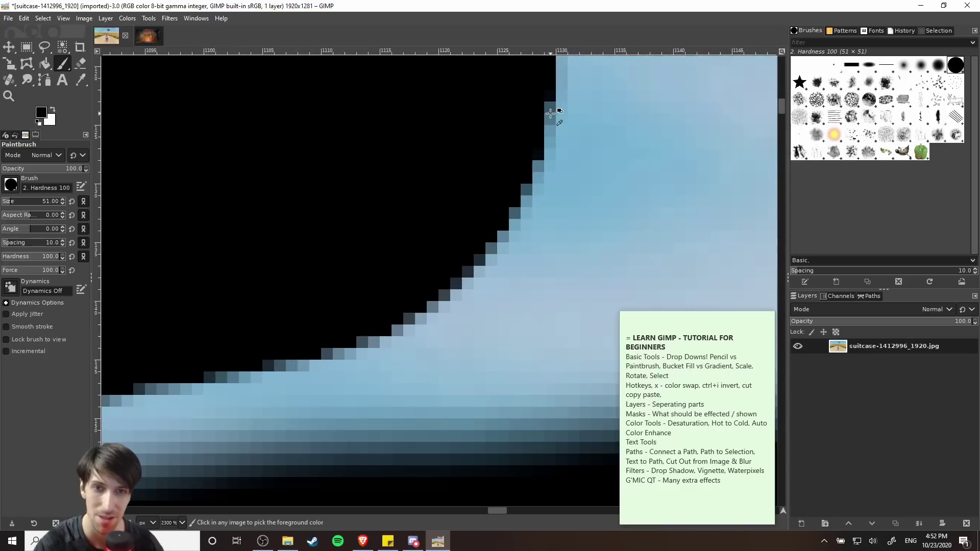
{"action": "scroll", "coordinate": [549, 223], "scroll_direction": "down", "scroll_amount": 8}
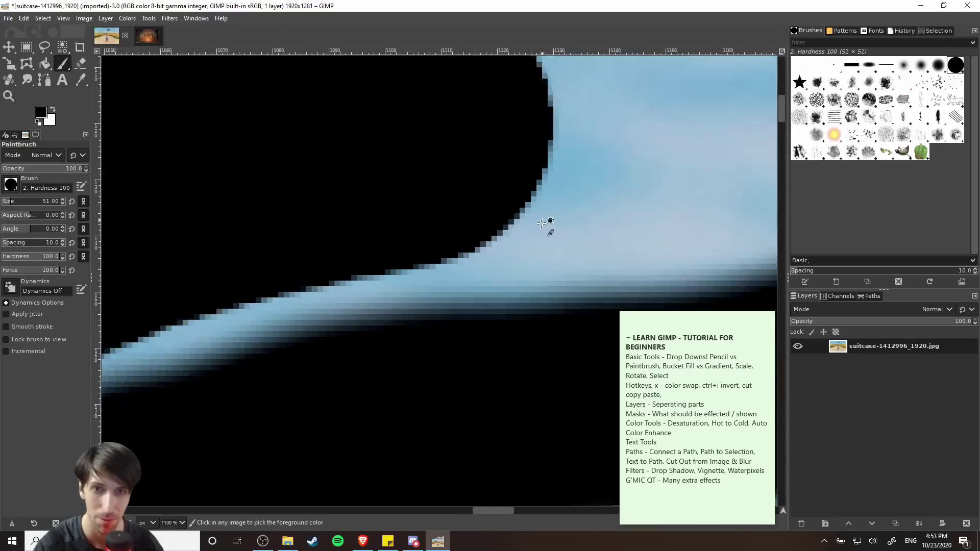
Paint a short horizontal black stroke in the selection's upper-right corner using the 2. Hardness 025 brush at size 51
{"action": "scroll", "coordinate": [545, 240], "scroll_direction": "up", "scroll_amount": 2}
{"action": "left_click", "coordinate": [10, 184]}
{"action": "left_click", "coordinate": [71, 201]}
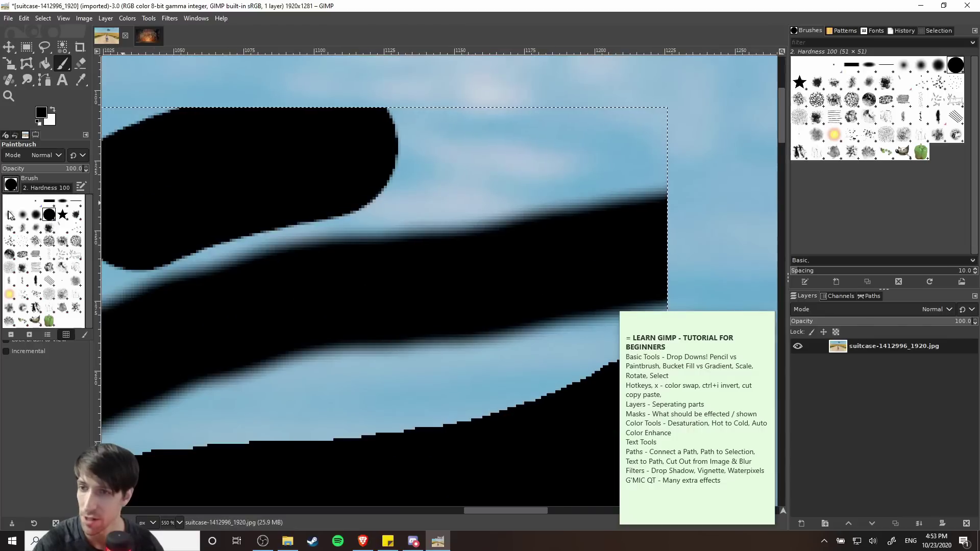
{"action": "left_click_drag", "start_coordinate": [485, 148], "coordinate": [626, 148]}
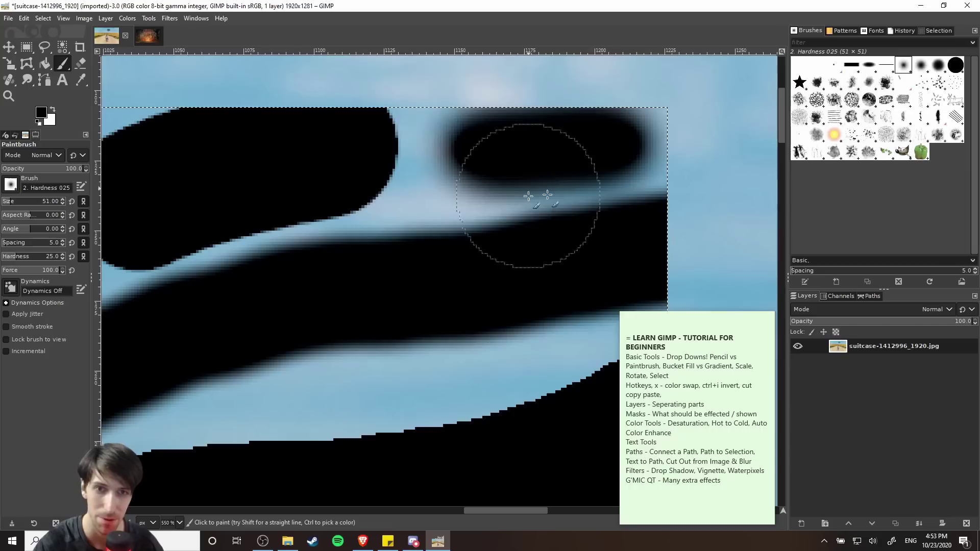
{"action": "scroll", "coordinate": [556, 149], "scroll_direction": "down", "scroll_amount": 2}
{"action": "scroll", "coordinate": [554, 149], "scroll_direction": "up", "scroll_amount": 2}
{"action": "scroll", "coordinate": [541, 168], "scroll_direction": "down", "scroll_amount": 3}
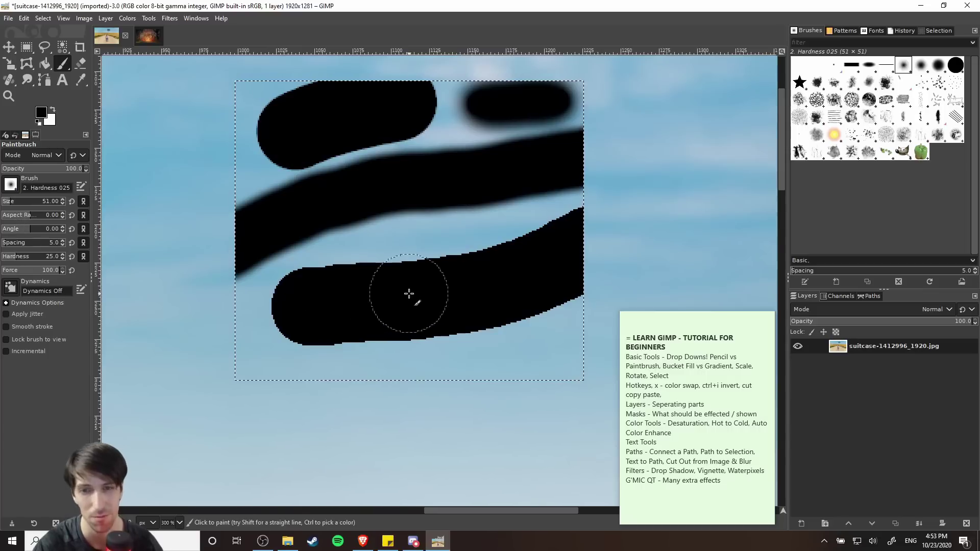
Switch to Rectangle Select and remove the selection around the painted strokes
{"action": "key", "text": "space"}
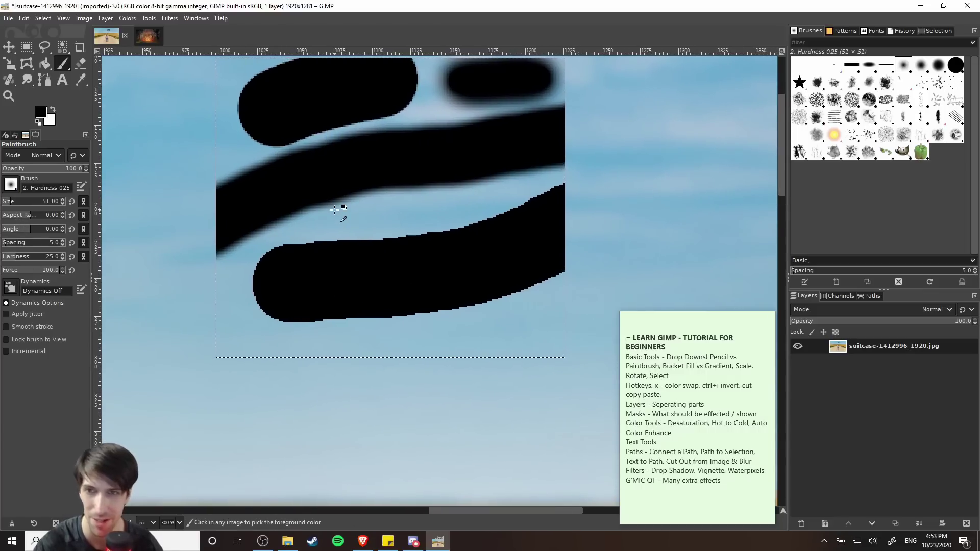
{"action": "key", "text": "minus"}
{"action": "key", "text": "r"}
{"action": "key", "text": "ctrl+shift+a"}
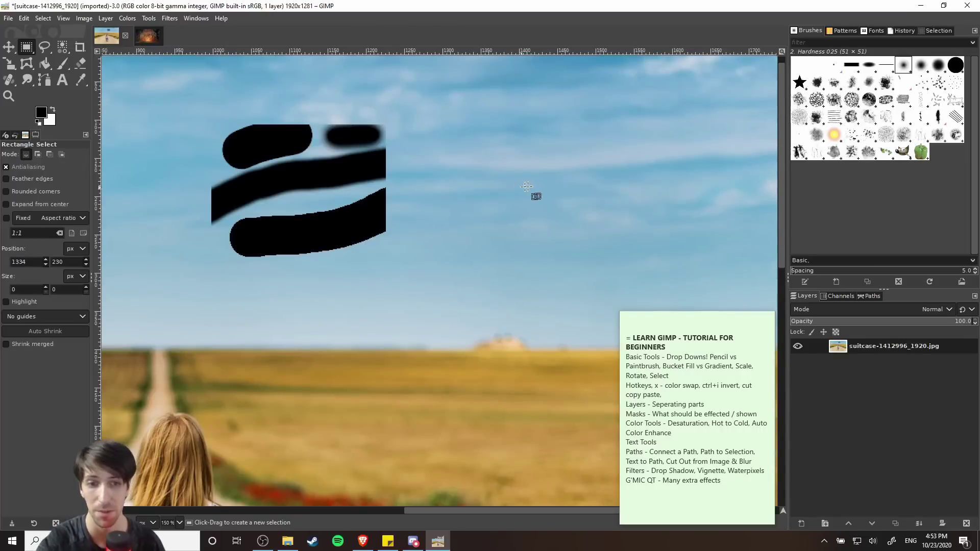
Select a rectangular area of about 360 × 222 px in the clear sky west of the black strokes
{"action": "key", "text": "minus"}
{"action": "key", "text": "minus"}
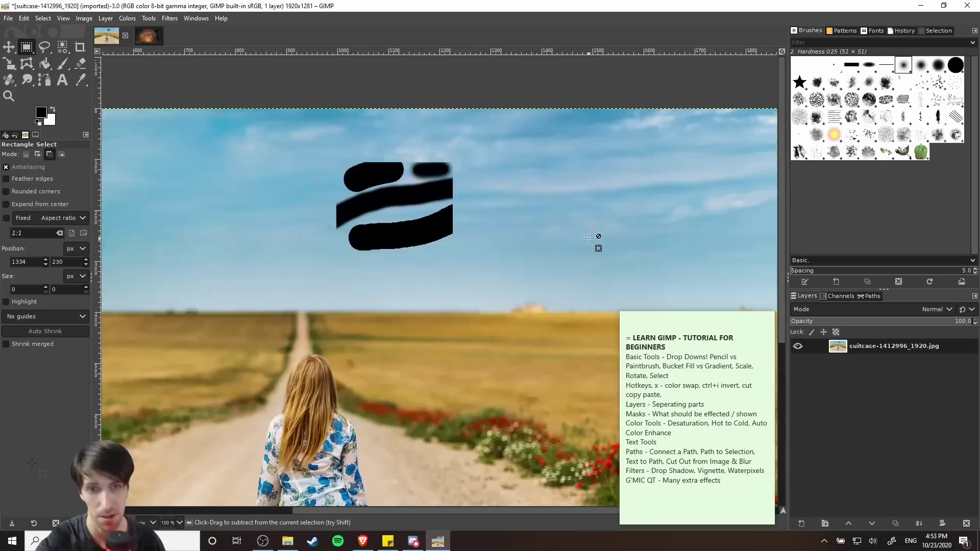
{"action": "key", "text": "space"}
{"action": "left_click_drag", "start_coordinate": [422, 317], "coordinate": [363, 317]}
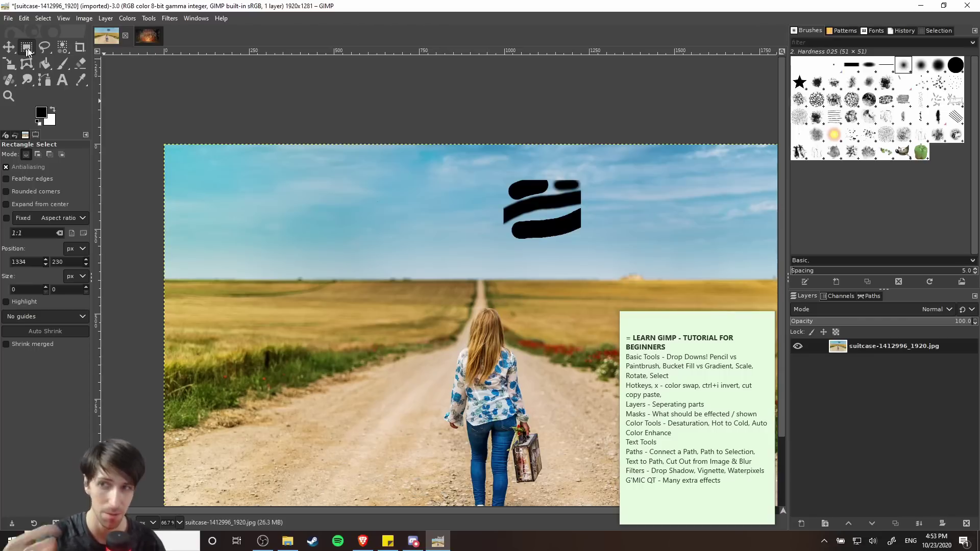
{"action": "left_click_drag", "start_coordinate": [301, 175], "coordinate": [423, 250]}
{"action": "scroll", "coordinate": [403, 214], "scroll_direction": "up", "scroll_amount": 2}
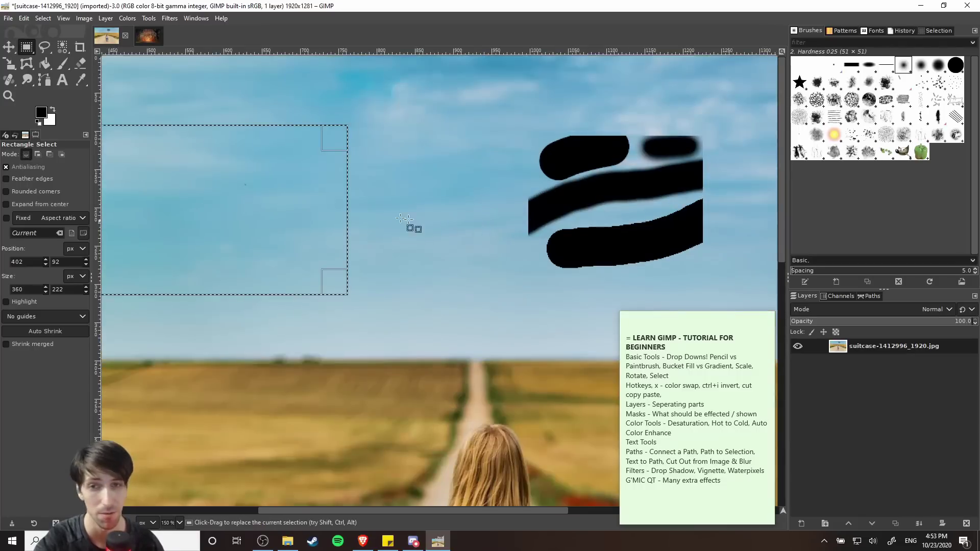
{"action": "left_click_drag", "start_coordinate": [388, 214], "coordinate": [541, 231]}
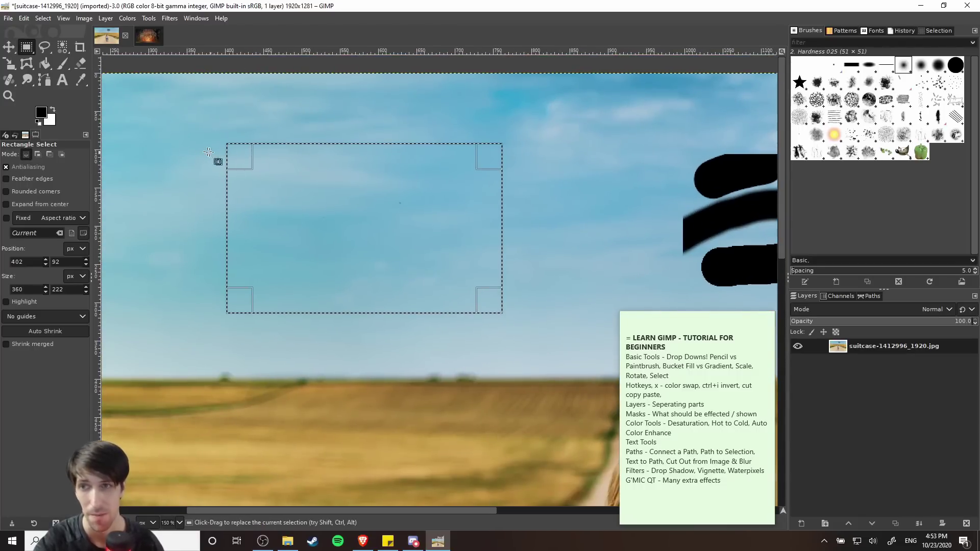
Try filling similar colors in the sky selection with black using Bucket Fill at threshold 15, and undo each fill
{"action": "left_click", "coordinate": [44, 65]}
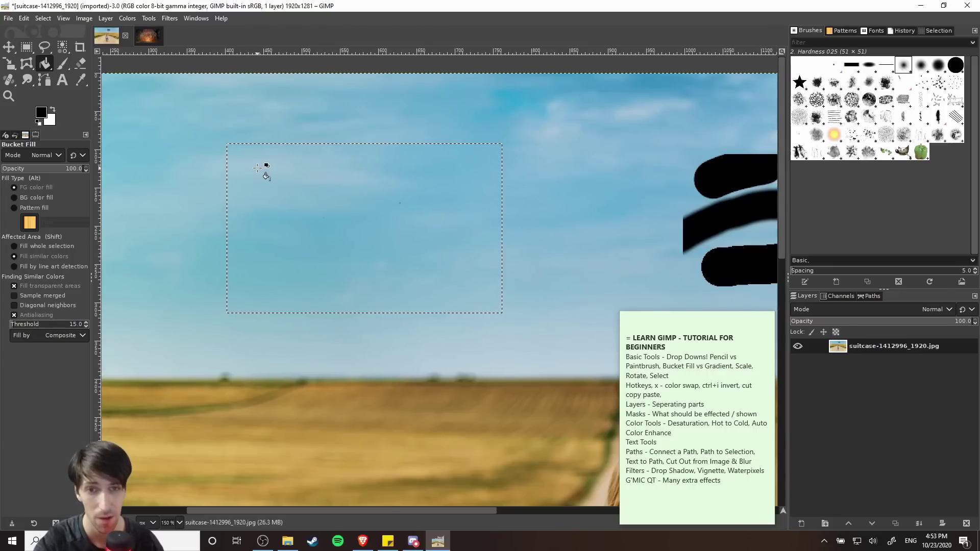
{"action": "left_click", "coordinate": [312, 206]}
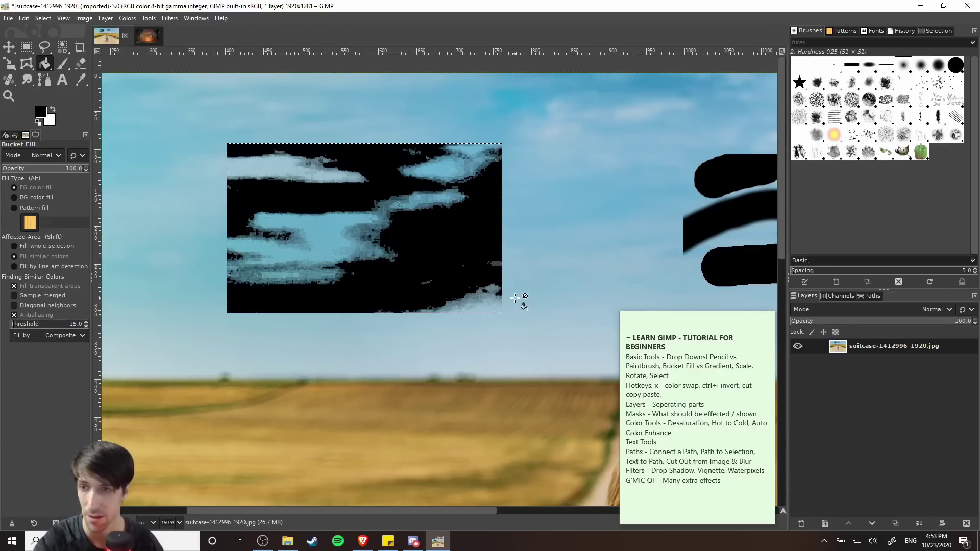
{"action": "key", "text": "space"}
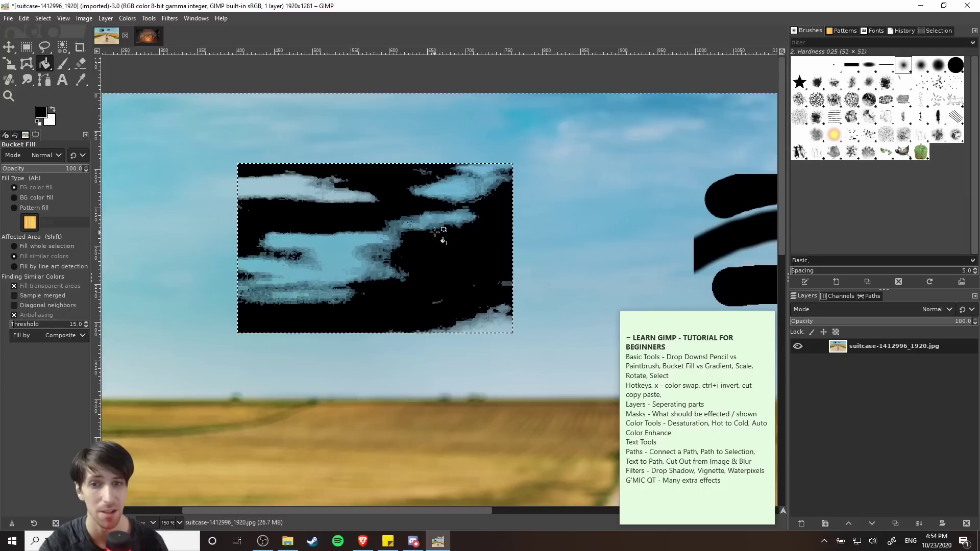
{"action": "key", "text": "ctrl+z"}
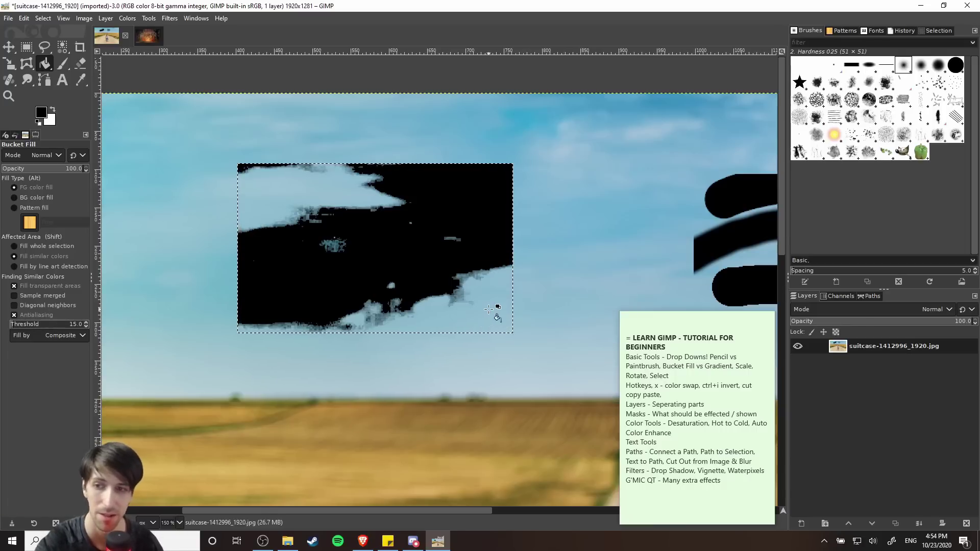
{"action": "key", "text": "ctrl+z"}
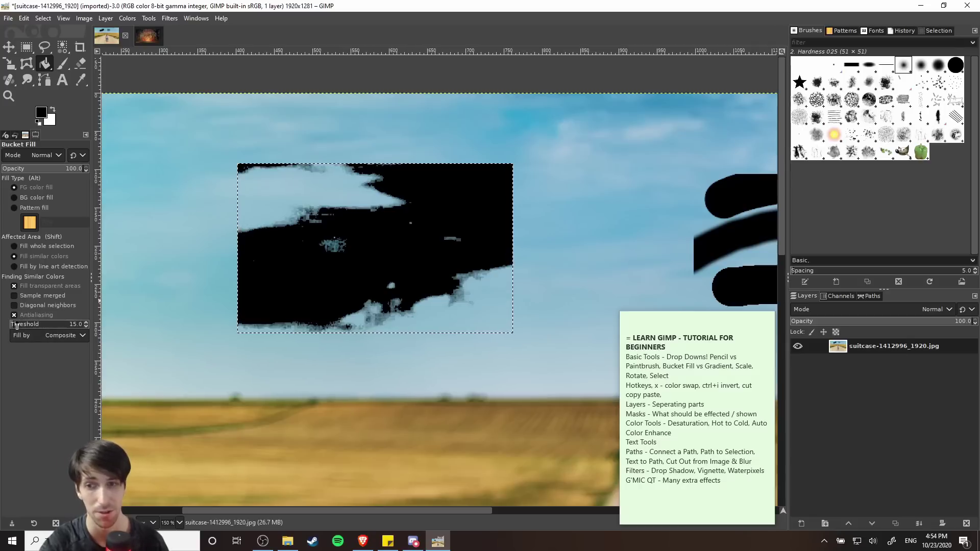
Try a black Bucket Fill inside the sky selection with the threshold set to 0, and undo it
{"action": "left_click_drag", "start_coordinate": [16, 325], "coordinate": [6, 324]}
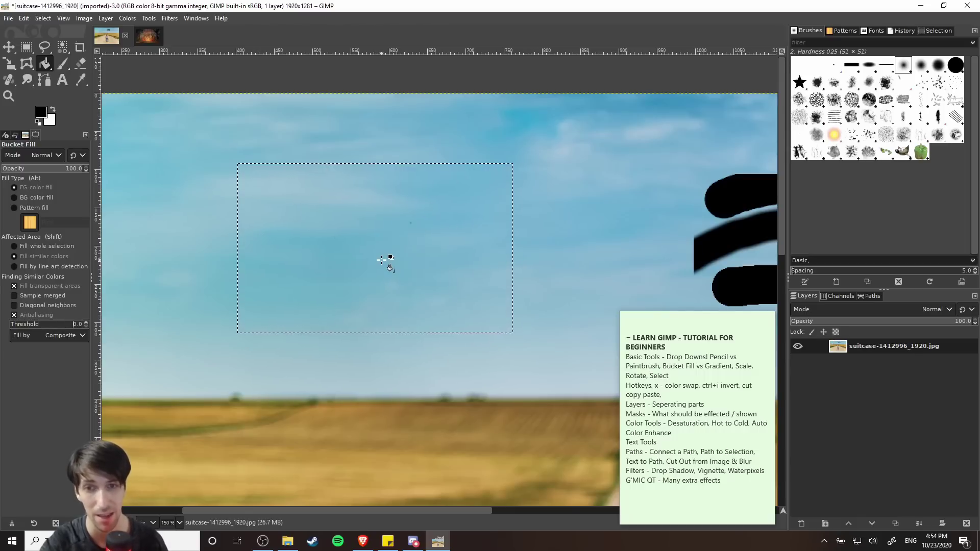
{"action": "scroll", "coordinate": [379, 258], "scroll_direction": "up", "scroll_amount": 4}
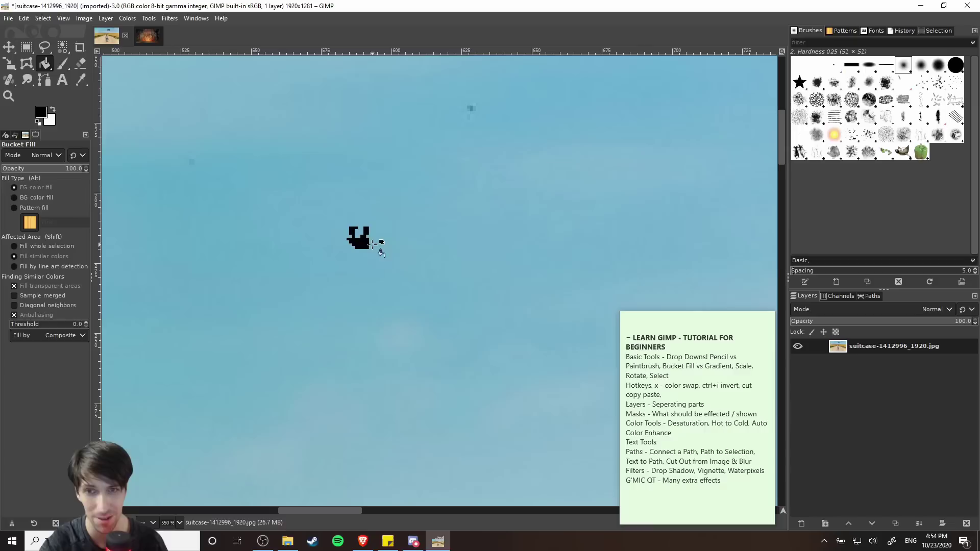
{"action": "scroll", "coordinate": [325, 243], "scroll_direction": "down", "scroll_amount": 2}
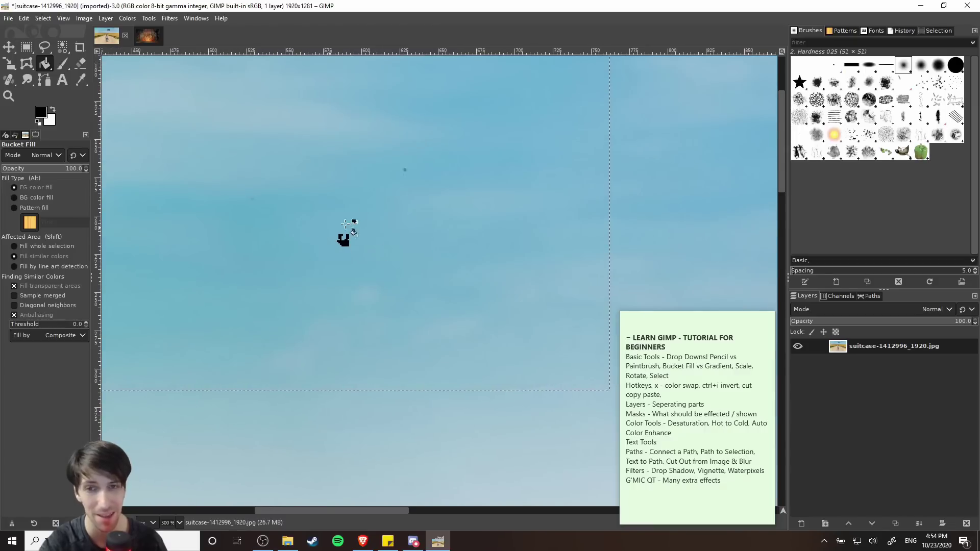
{"action": "scroll", "coordinate": [392, 247], "scroll_direction": "up", "scroll_amount": 1}
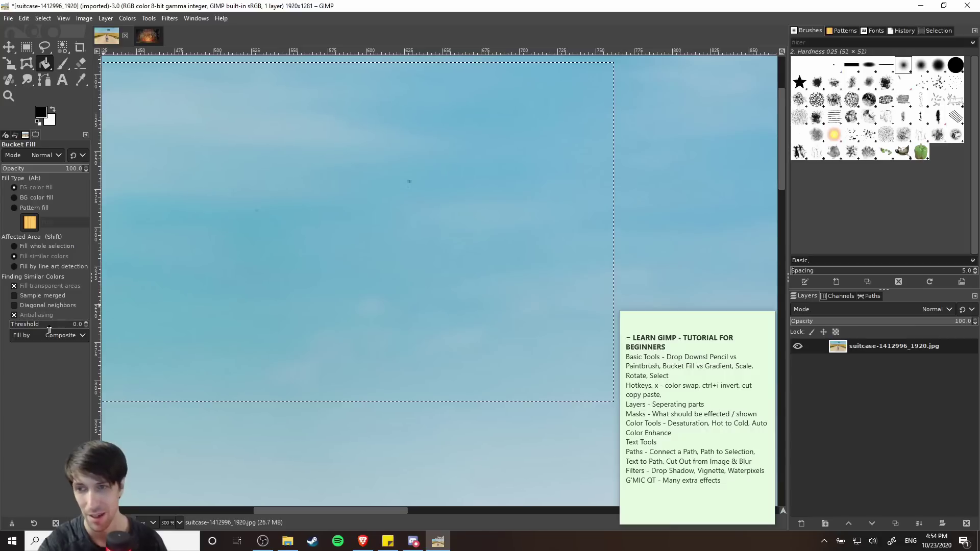
Set the Bucket Fill threshold to 139.9 and try filling the sky selection with black
{"action": "mouse_move", "coordinate": [58, 326]}
{"action": "left_mouse_down"}
{"action": "mouse_move", "coordinate": [82, 329]}
{"action": "mouse_move", "coordinate": [51, 329]}
{"action": "left_mouse_up"}
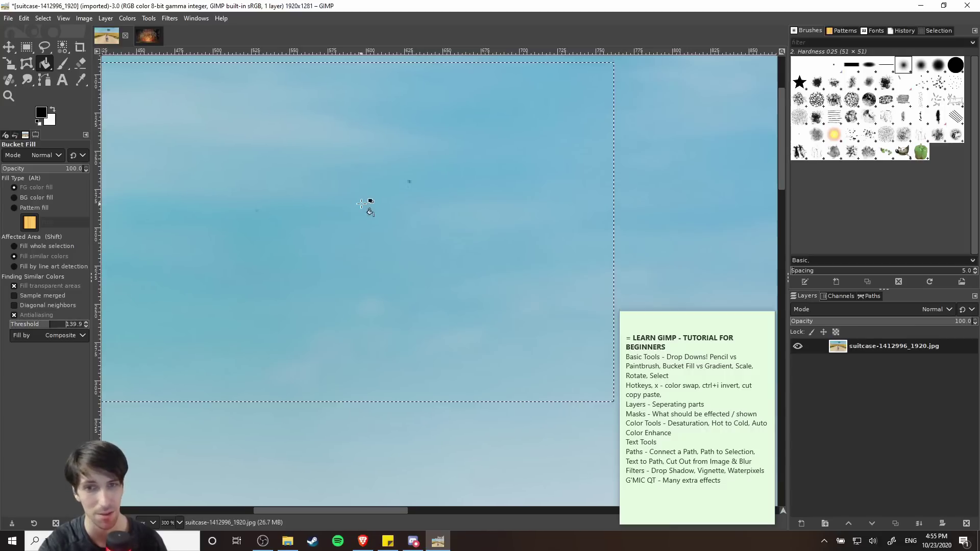
{"action": "scroll", "coordinate": [363, 212], "scroll_direction": "down", "scroll_amount": 1}
{"action": "left_click", "coordinate": [390, 236]}
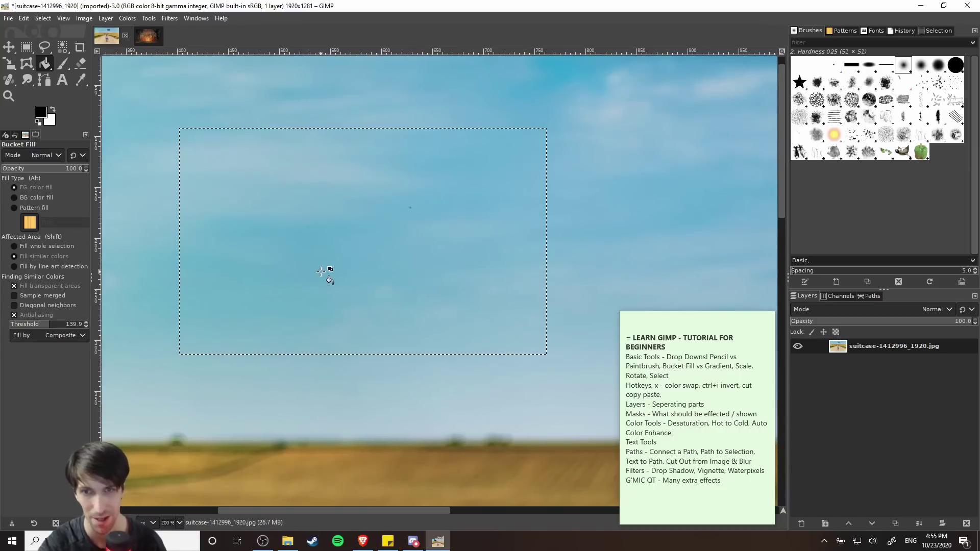
Create a new transparent layer named TopLayer above the photo layer
{"action": "left_click_drag", "start_coordinate": [329, 279], "coordinate": [337, 299]}
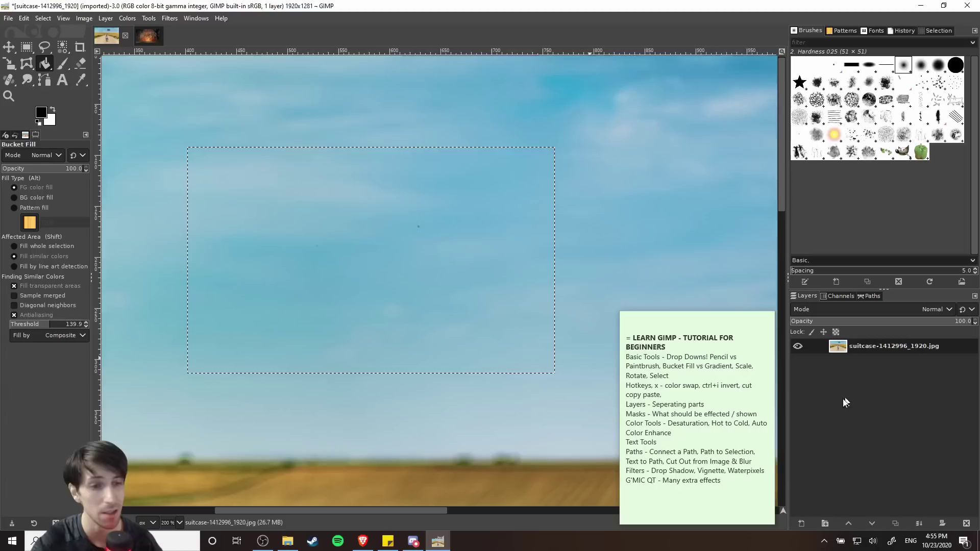
{"action": "left_click", "coordinate": [800, 524]}
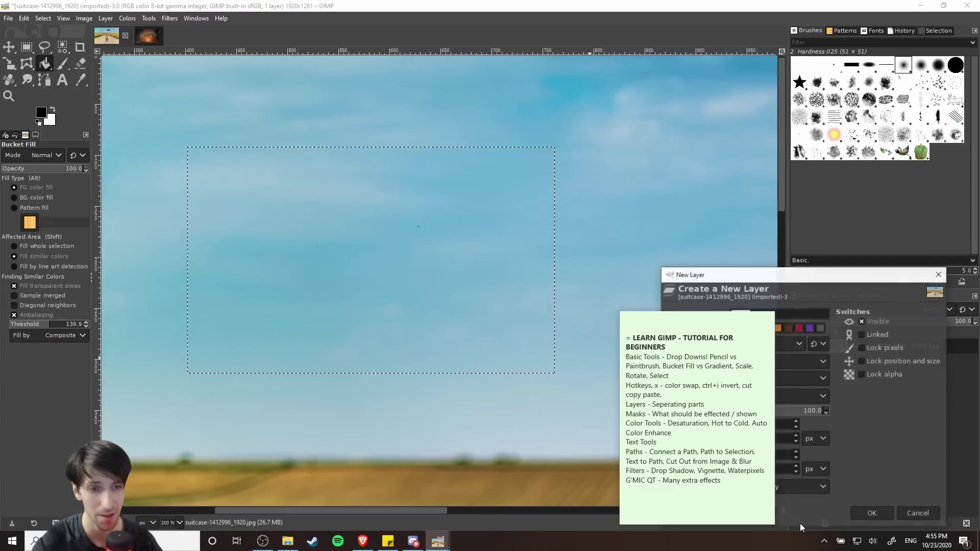
{"action": "left_click_drag", "start_coordinate": [830, 272], "coordinate": [745, 56]}
{"action": "key", "text": "BackSpace"}
{"action": "type", "text": "TopLayer"}
{"action": "key", "text": "Return"}
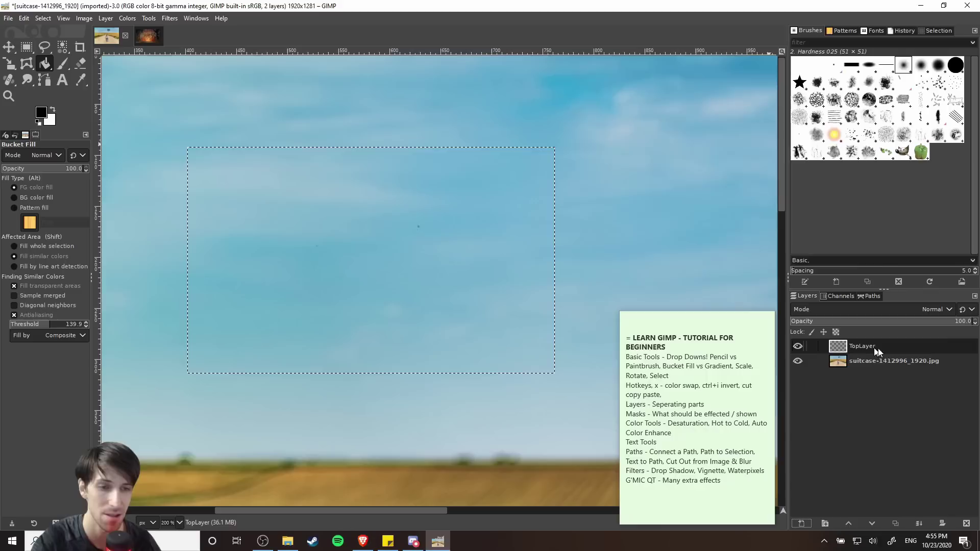
Set the Bucket Fill threshold to 0, try filling the sky selection with black on TopLayer, and undo the fill
{"action": "scroll", "coordinate": [556, 230], "scroll_direction": "down", "scroll_amount": 2}
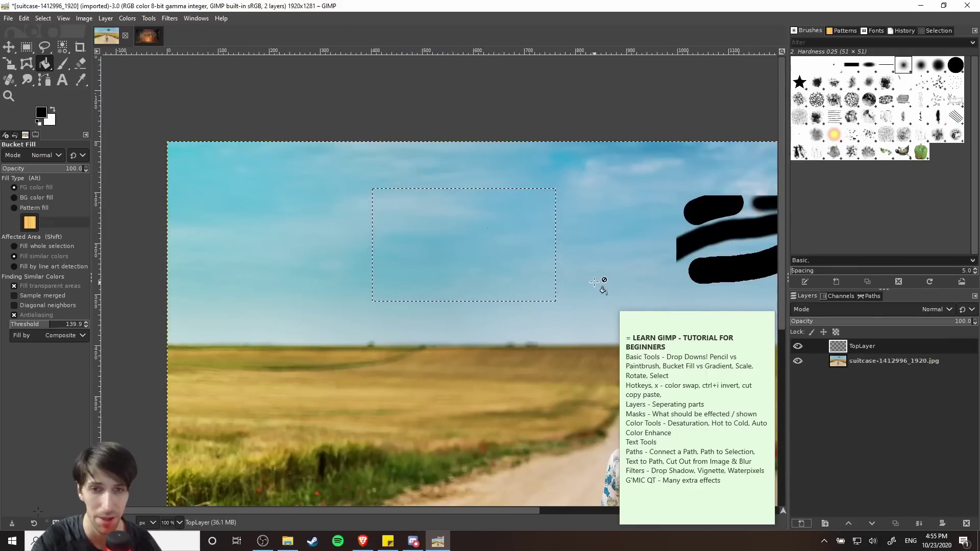
{"action": "scroll", "coordinate": [597, 281], "scroll_direction": "up", "scroll_amount": 1}
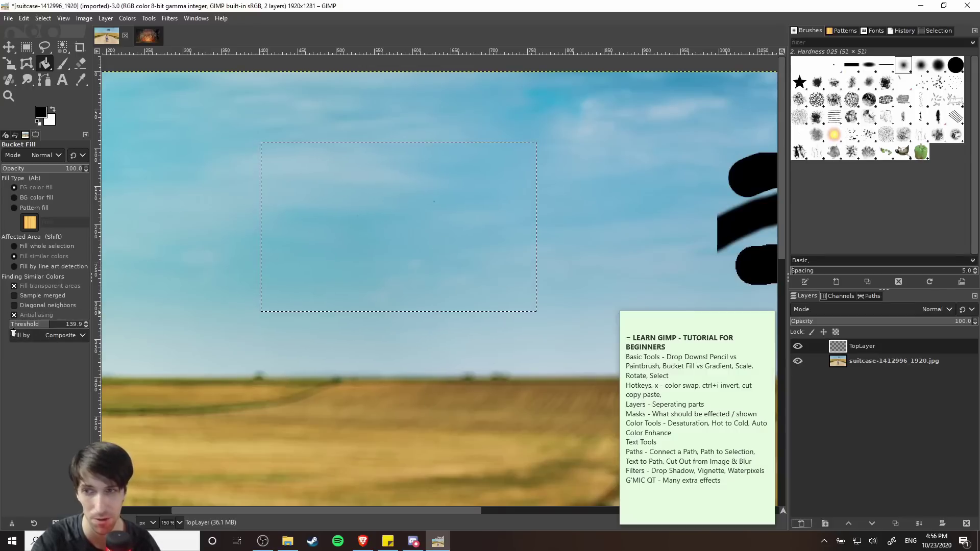
{"action": "left_click_drag", "start_coordinate": [51, 325], "coordinate": [2, 326]}
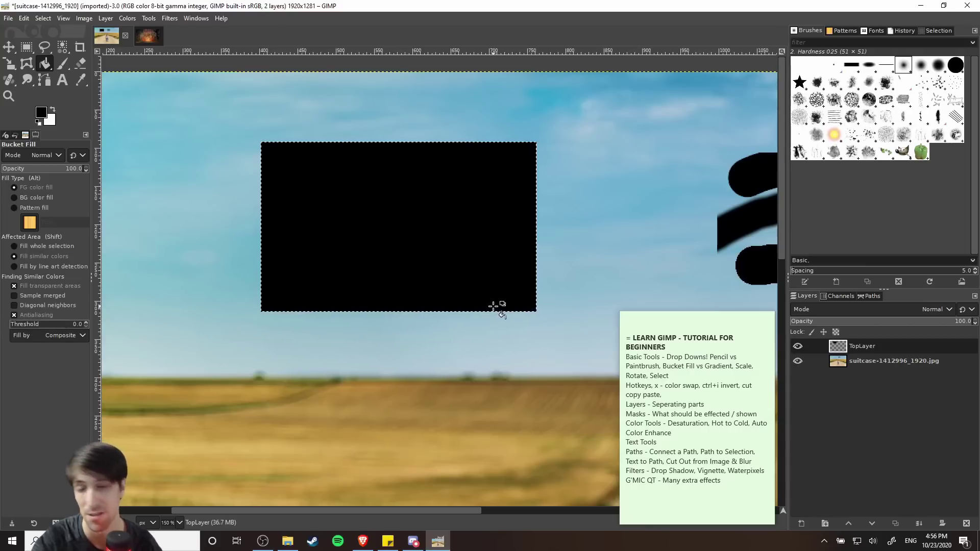
{"action": "key", "text": "ctrl+z"}
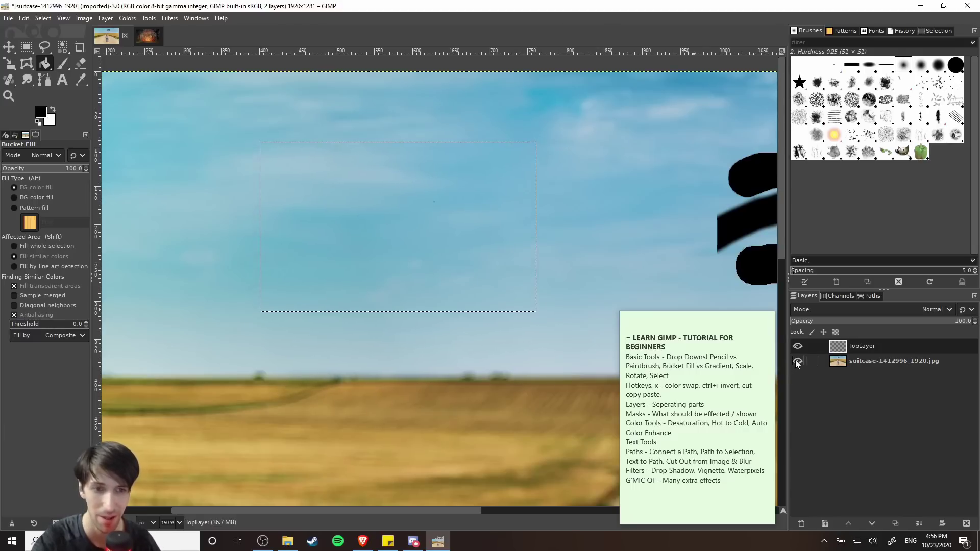
Hide the suitcase-1412996_1920.jpg photo layer so only TopLayer is shown
{"action": "scroll", "coordinate": [663, 285], "scroll_direction": "down", "scroll_amount": 4}
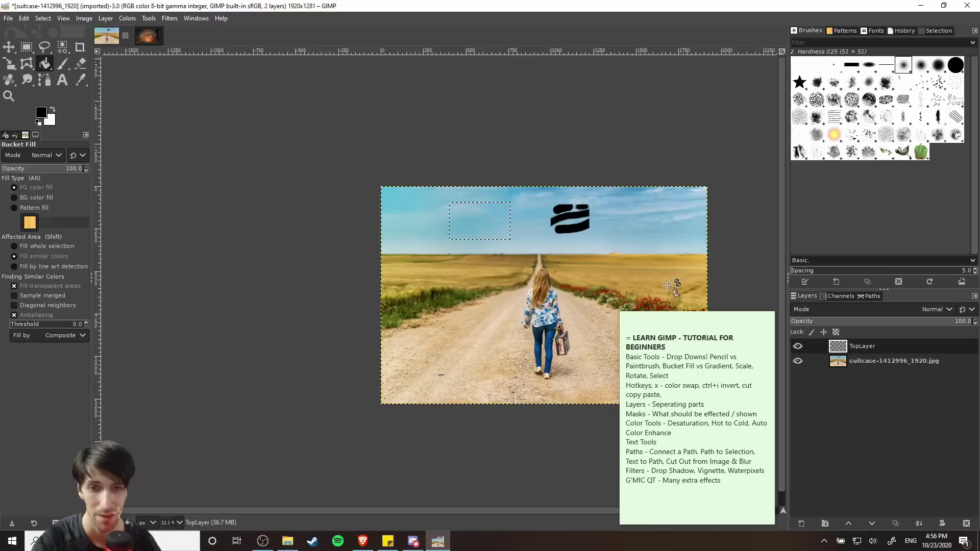
{"action": "scroll", "coordinate": [470, 209], "scroll_direction": "up", "scroll_amount": 1}
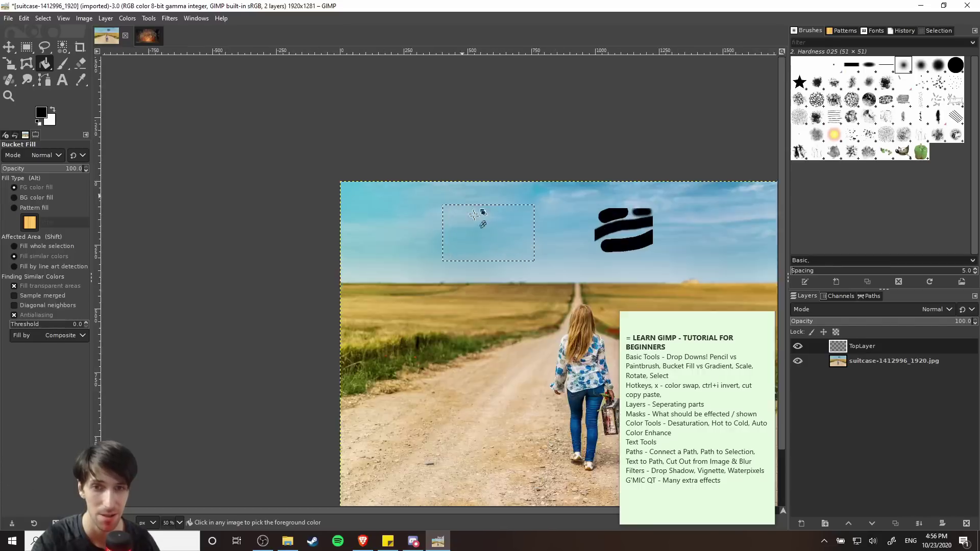
{"action": "scroll", "coordinate": [473, 215], "scroll_direction": "up", "scroll_amount": 3}
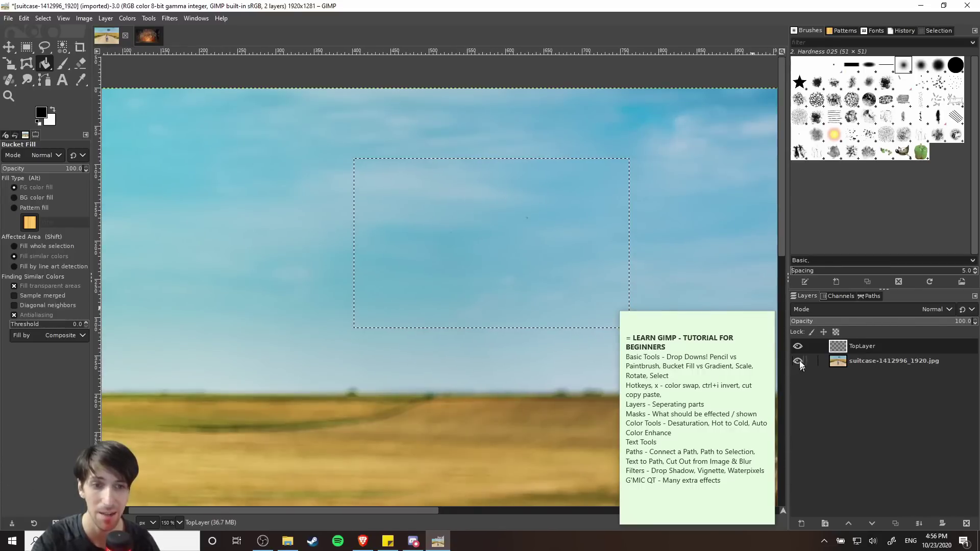
{"action": "left_click", "coordinate": [797, 360]}
{"action": "left_click_drag", "start_coordinate": [686, 270], "coordinate": [595, 232]}
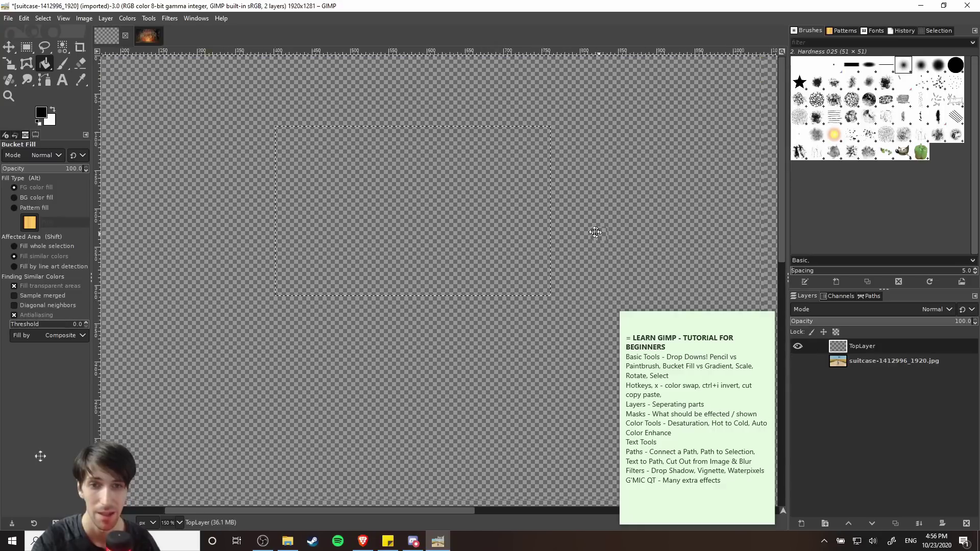
Fill the rectangular selection on TopLayer with black using Bucket Fill
{"action": "scroll", "coordinate": [595, 232], "scroll_direction": "down", "scroll_amount": 3}
{"action": "scroll", "coordinate": [536, 192], "scroll_direction": "up", "scroll_amount": 1}
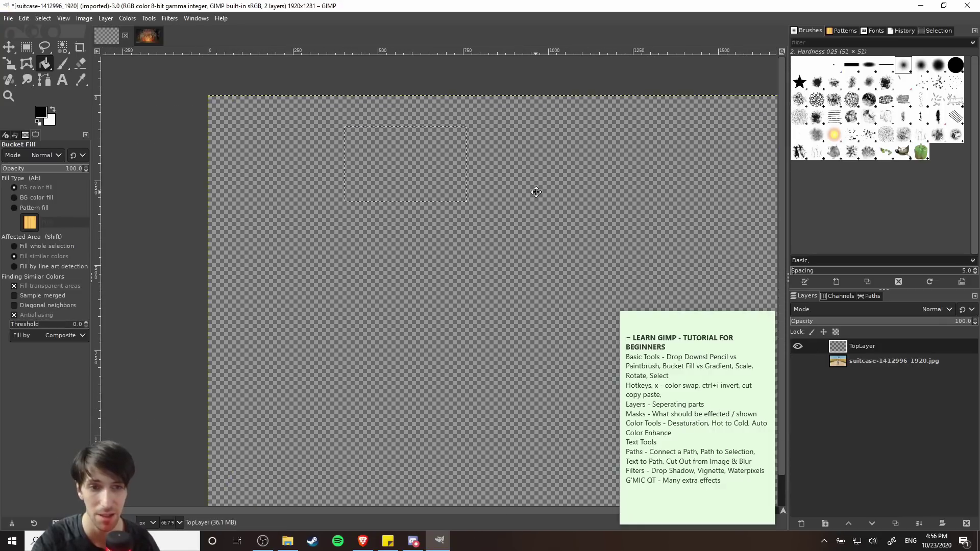
{"action": "scroll", "coordinate": [551, 219], "scroll_direction": "right", "scroll_amount": 2}
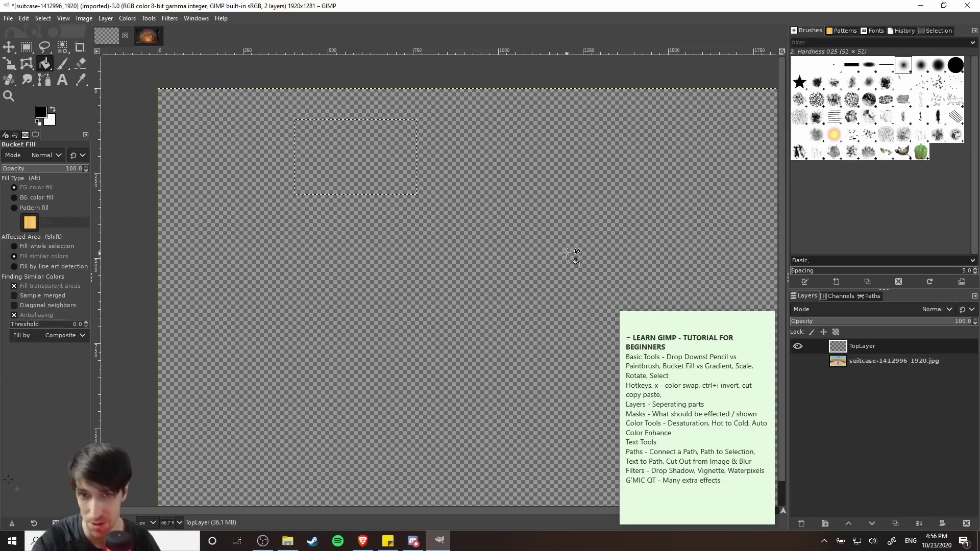
{"action": "scroll", "coordinate": [460, 204], "scroll_direction": "up", "scroll_amount": 2}
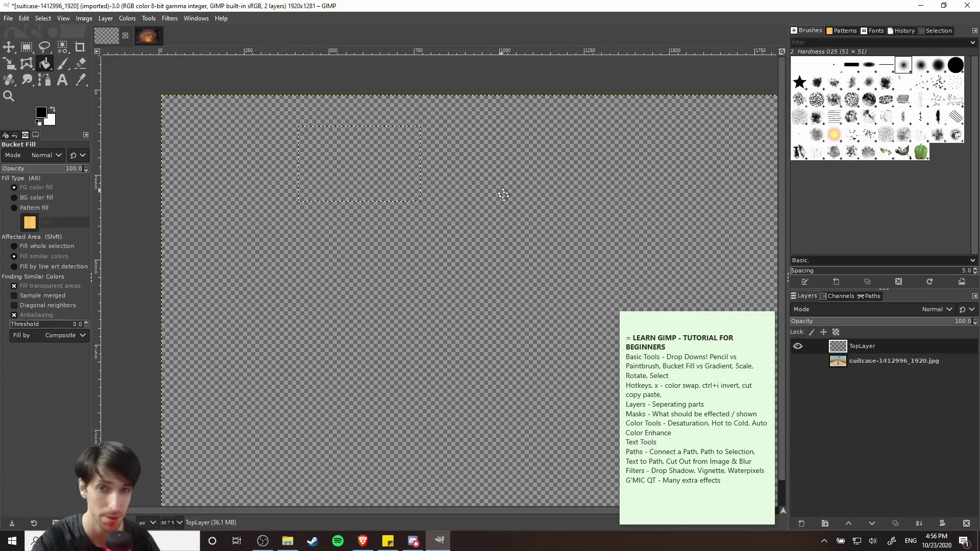
{"action": "scroll", "coordinate": [357, 153], "scroll_direction": "left", "scroll_amount": 1}
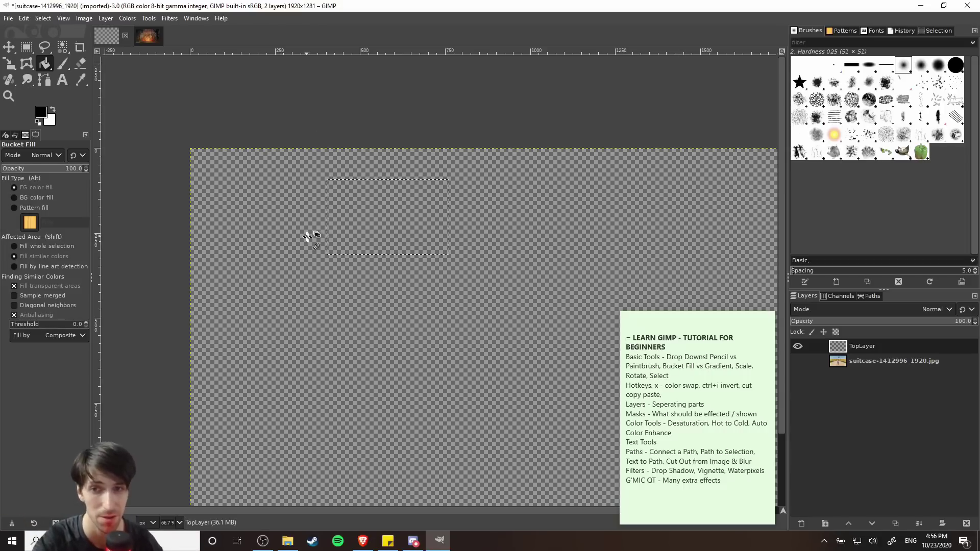
{"action": "scroll", "coordinate": [307, 236], "scroll_direction": "up", "scroll_amount": 2}
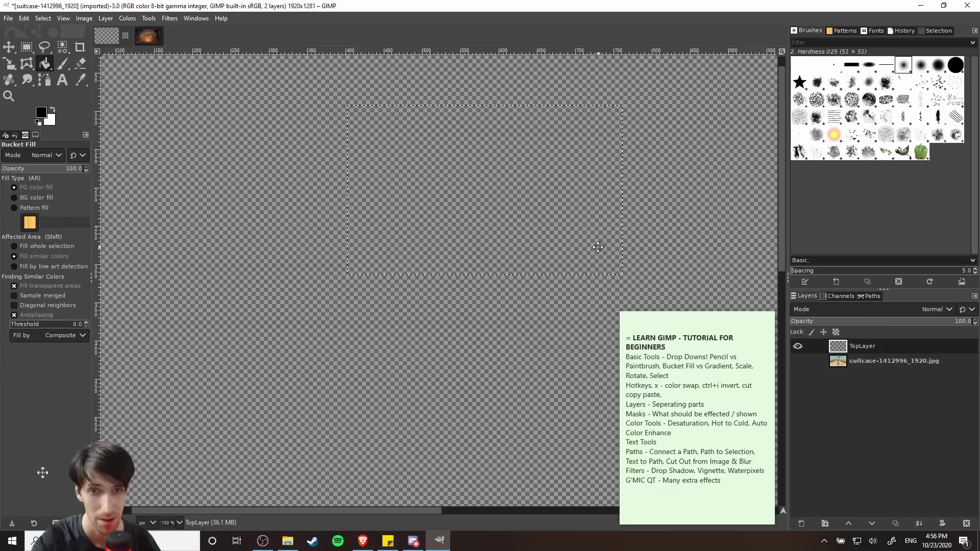
{"action": "left_click_drag", "start_coordinate": [598, 247], "coordinate": [537, 295]}
{"action": "scroll", "coordinate": [397, 211], "scroll_direction": "right", "scroll_amount": 1}
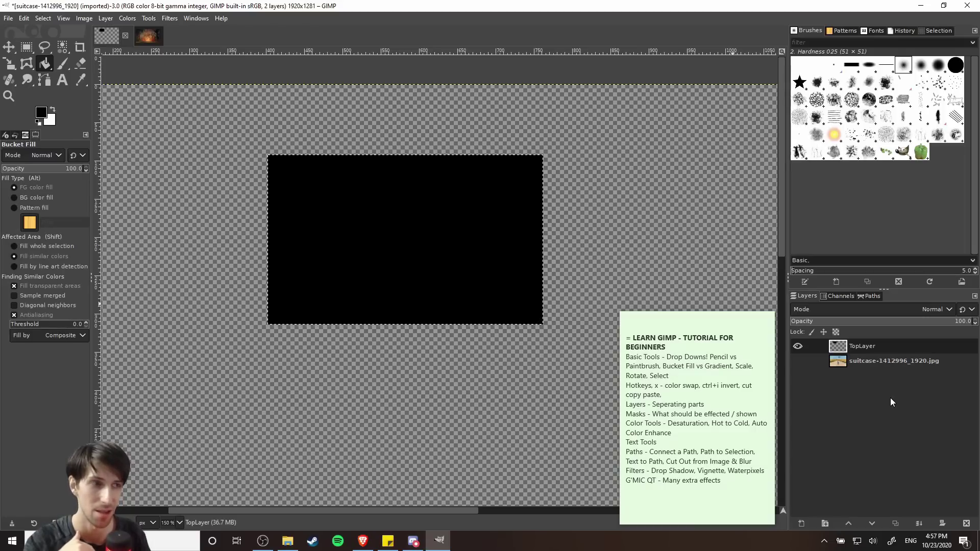
Show the photo layer again, try deleting TopLayer, and undo the deletion
{"action": "left_click", "coordinate": [798, 360]}
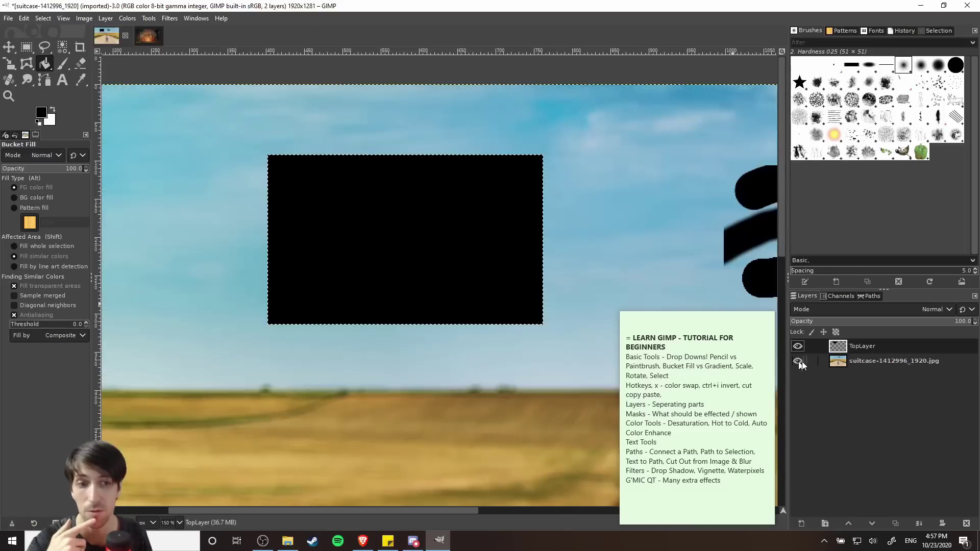
{"action": "scroll", "coordinate": [600, 184], "scroll_direction": "down", "scroll_amount": 1}
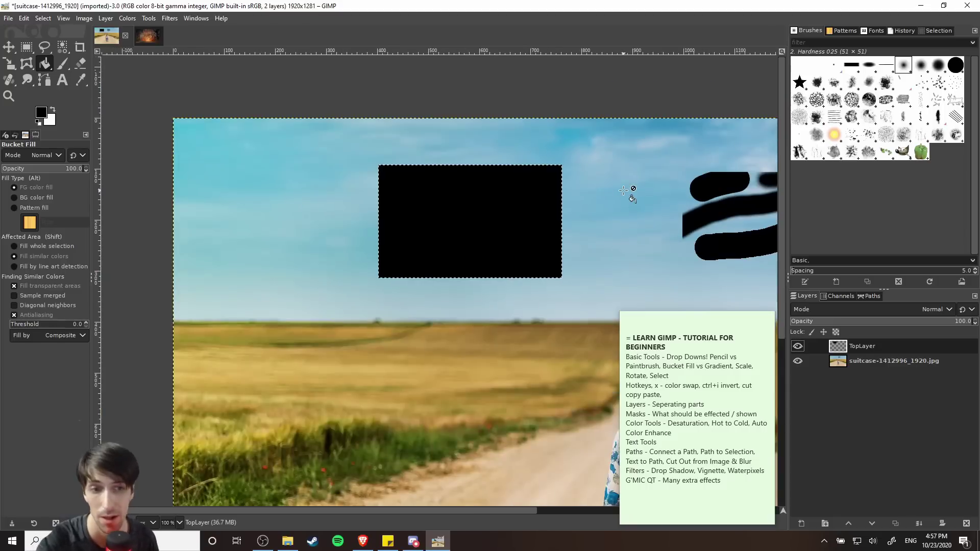
{"action": "left_click", "coordinate": [967, 523]}
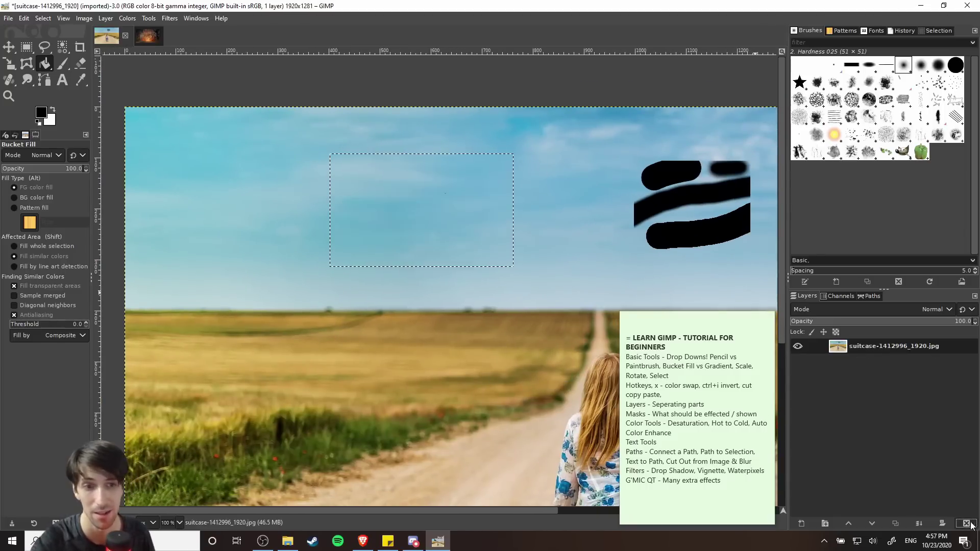
{"action": "key", "text": "ctrl+z"}
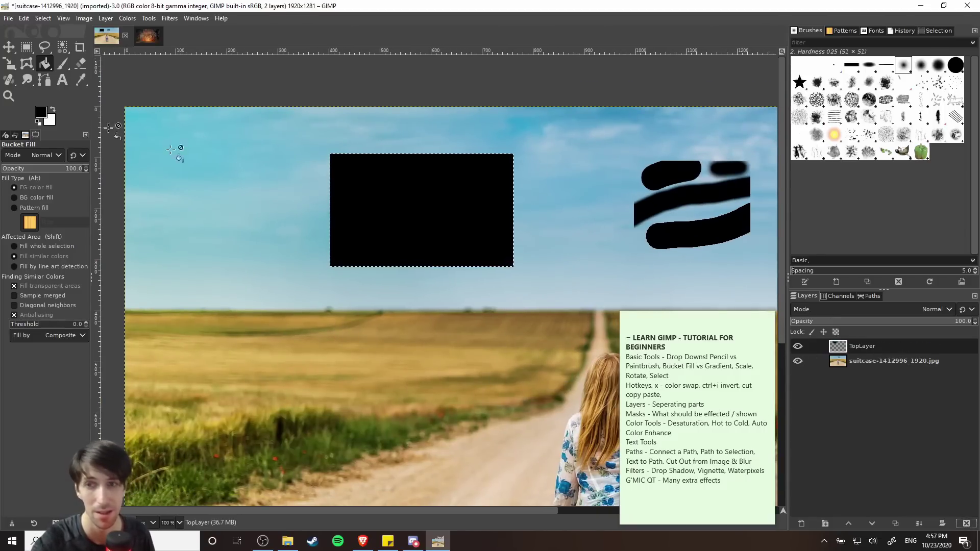
Cut a rectangular area of about 734 × 431 px around the black rectangle from TopLayer and clear the selection
{"action": "left_click", "coordinate": [26, 47]}
{"action": "left_click", "coordinate": [310, 193]}
{"action": "left_click_drag", "start_coordinate": [230, 105], "coordinate": [603, 325]}
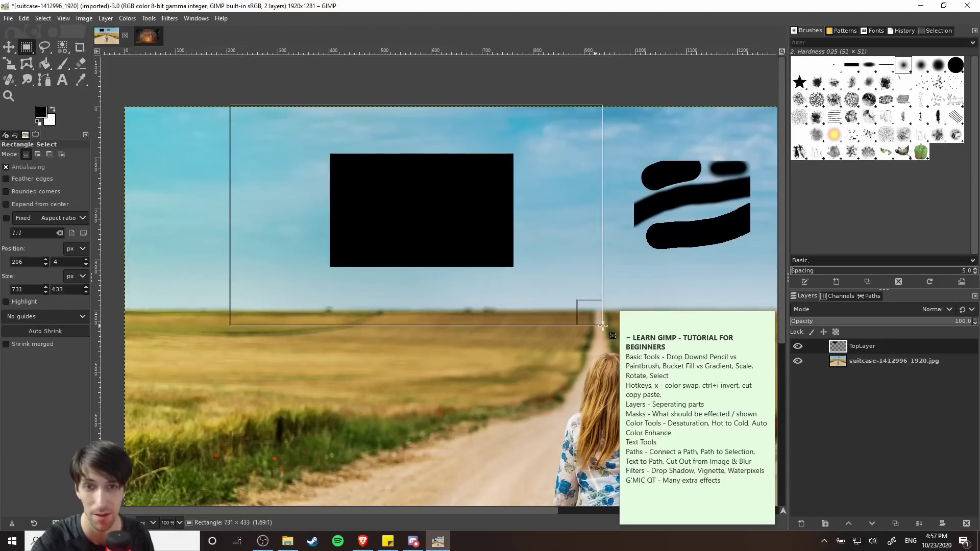
{"action": "scroll", "coordinate": [546, 260], "scroll_direction": "right", "scroll_amount": 3}
{"action": "scroll", "coordinate": [546, 259], "scroll_direction": "down", "scroll_amount": 1}
{"action": "key", "text": "ctrl+x"}
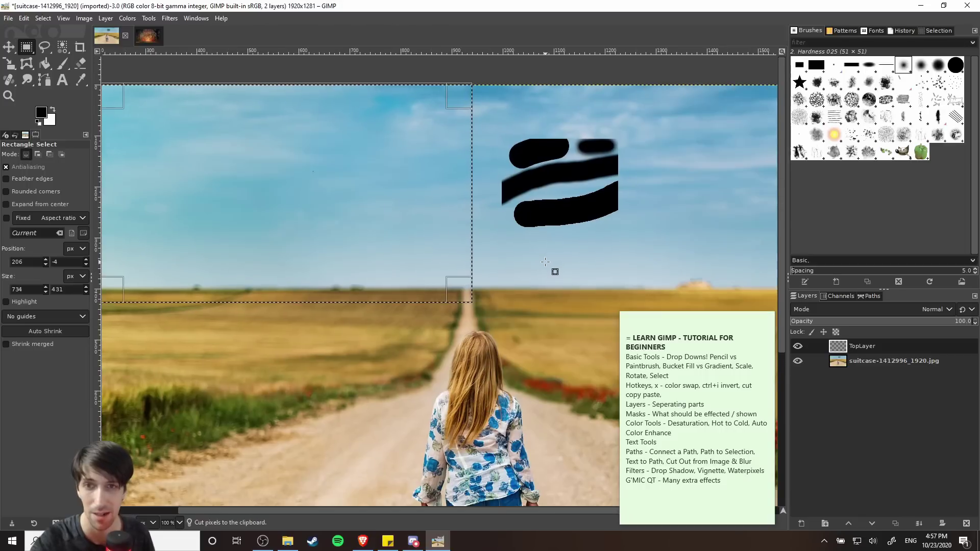
{"action": "left_click", "coordinate": [543, 266]}
{"action": "scroll", "coordinate": [438, 236], "scroll_direction": "left", "scroll_amount": 2}
{"action": "scroll", "coordinate": [437, 236], "scroll_direction": "up", "scroll_amount": 1}
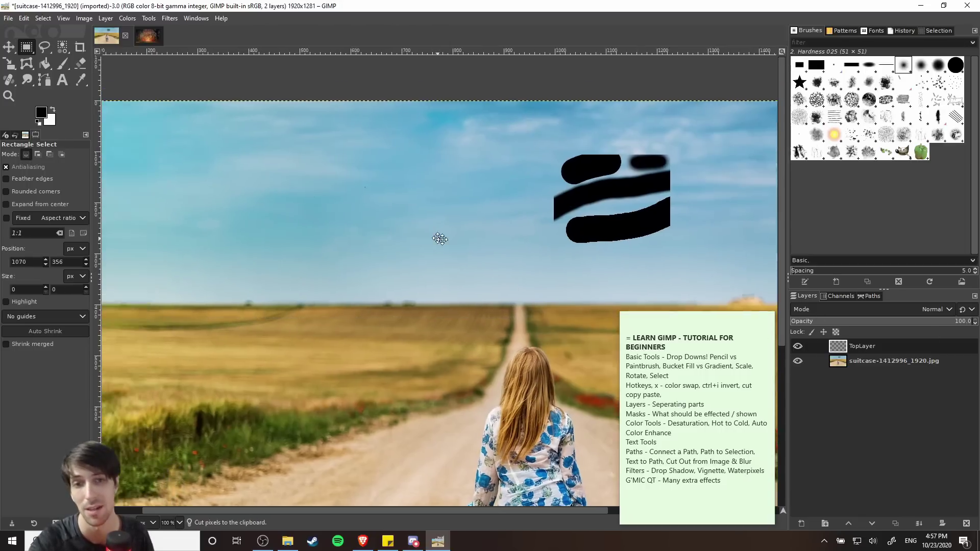
Undo the cut to bring the black rectangle back on TopLayer, and deselect everything
{"action": "key", "text": "ctrl+v"}
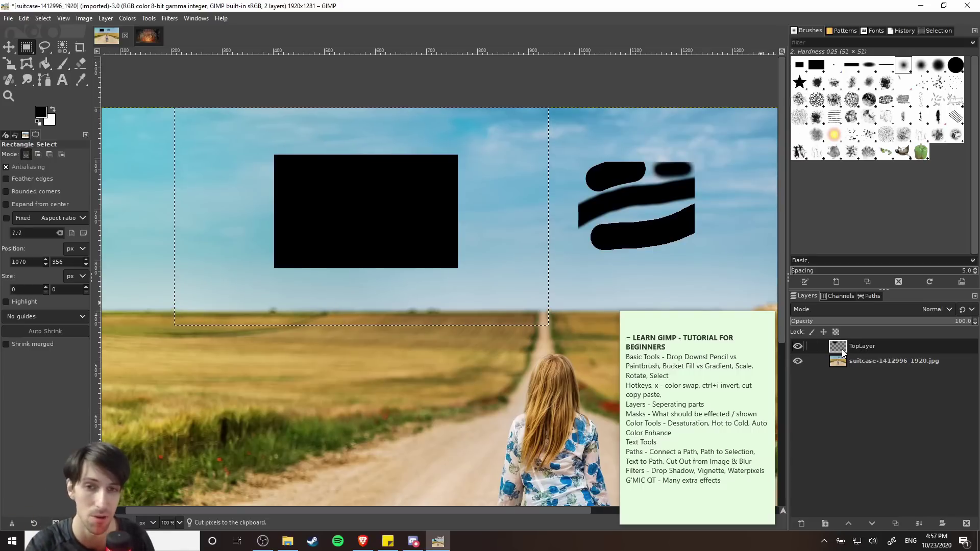
{"action": "left_click", "coordinate": [665, 260]}
{"action": "scroll", "coordinate": [712, 270], "scroll_direction": "right", "scroll_amount": 3}
Make the suitcase-1412996_1920.jpg photo layer the active layer
{"action": "left_click", "coordinate": [914, 363]}
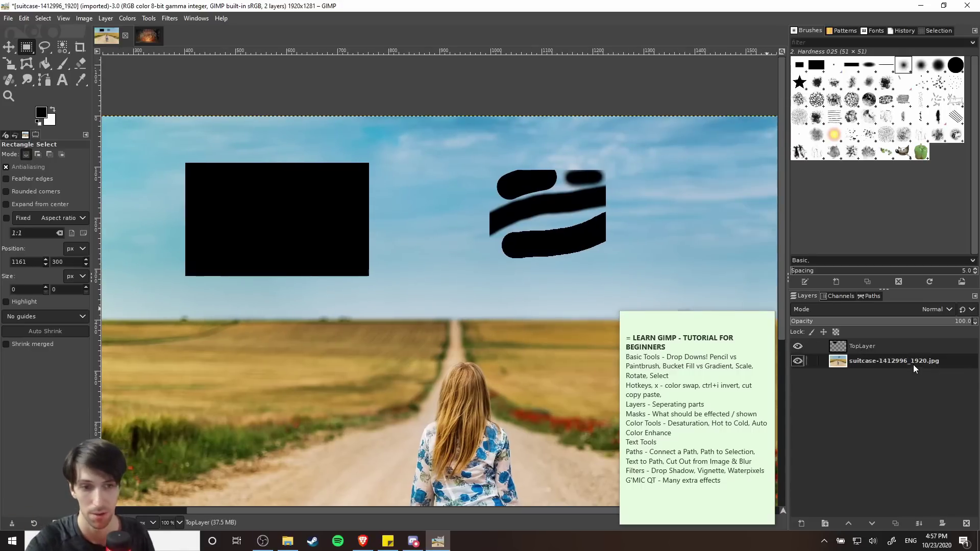
{"action": "scroll", "coordinate": [618, 252], "scroll_direction": "up", "scroll_amount": 1}
{"action": "scroll", "coordinate": [618, 252], "scroll_direction": "right", "scroll_amount": 1}
{"action": "scroll", "coordinate": [609, 248], "scroll_direction": "right", "scroll_amount": 4}
{"action": "scroll", "coordinate": [609, 248], "scroll_direction": "up", "scroll_amount": 1}
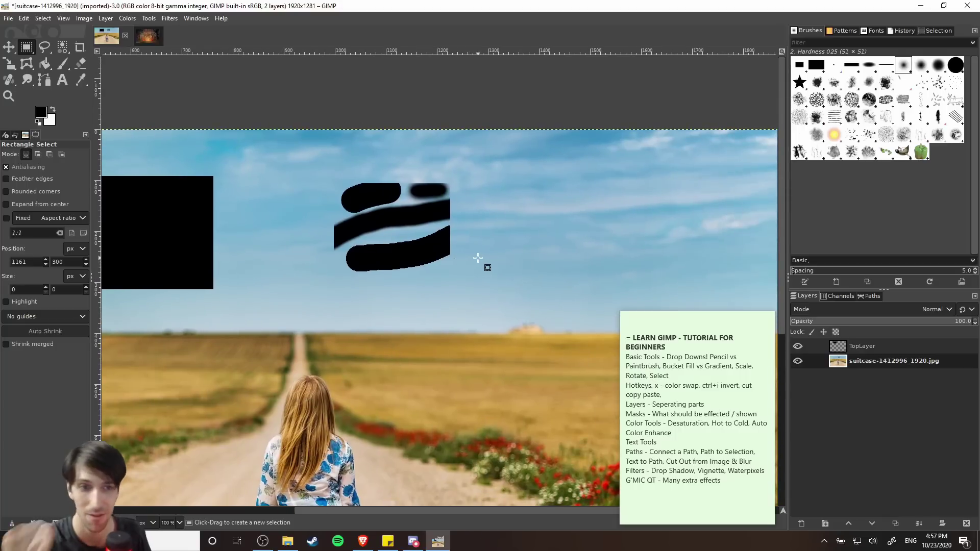
{"action": "scroll", "coordinate": [489, 255], "scroll_direction": "down", "scroll_amount": 1}
{"action": "scroll", "coordinate": [480, 252], "scroll_direction": "left", "scroll_amount": 2}
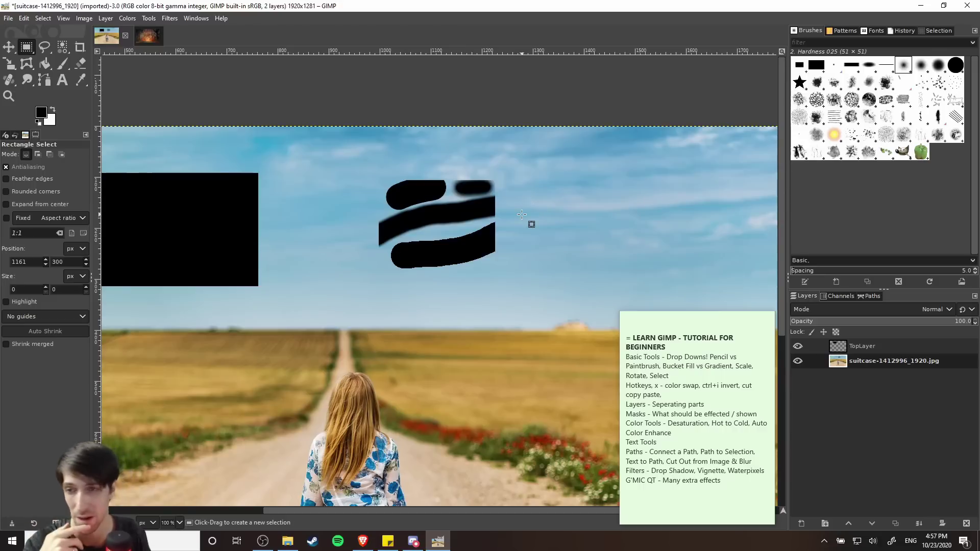
{"action": "scroll", "coordinate": [559, 225], "scroll_direction": "left", "scroll_amount": 1}
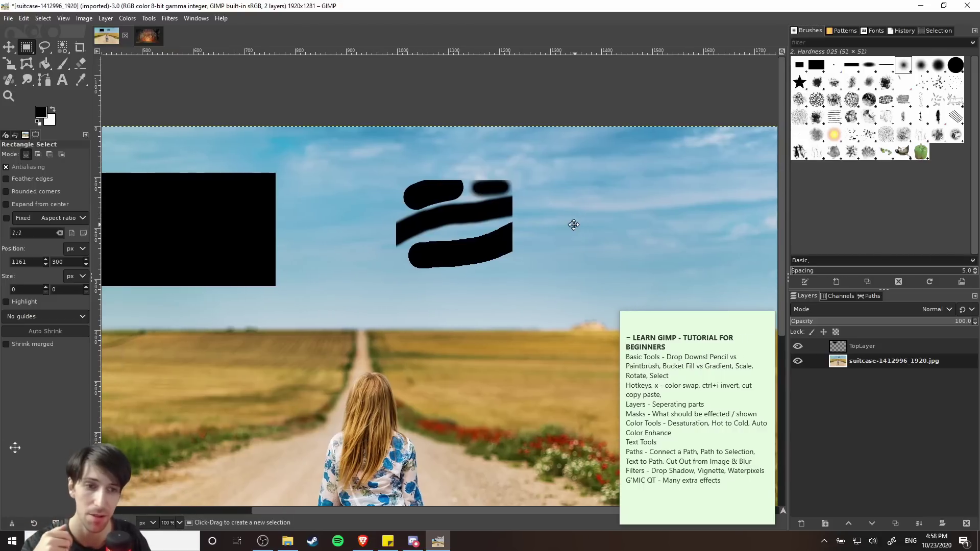
{"action": "left_click", "coordinate": [23, 18]}
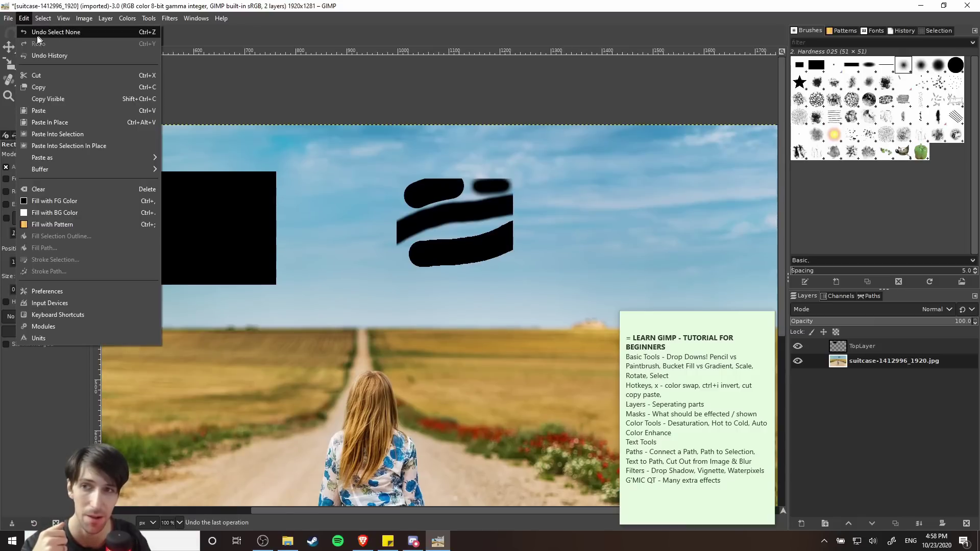
{"action": "left_click", "coordinate": [20, 19]}
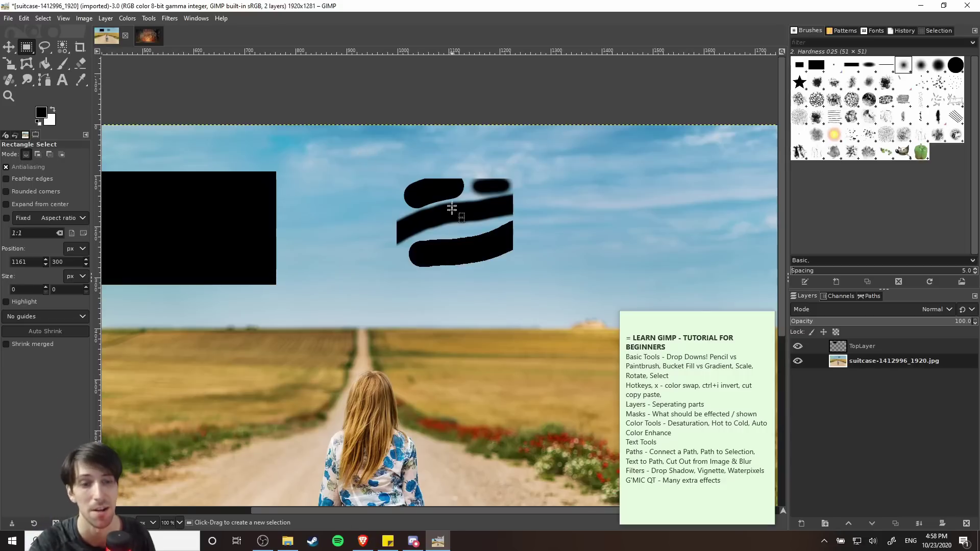
Select an area of about 310 × 222 px around the black strokes, try cutting it from the photo layer, and undo the cut
{"action": "key", "text": "ctrl+x"}
{"action": "scroll", "coordinate": [477, 303], "scroll_direction": "up", "scroll_amount": 1}
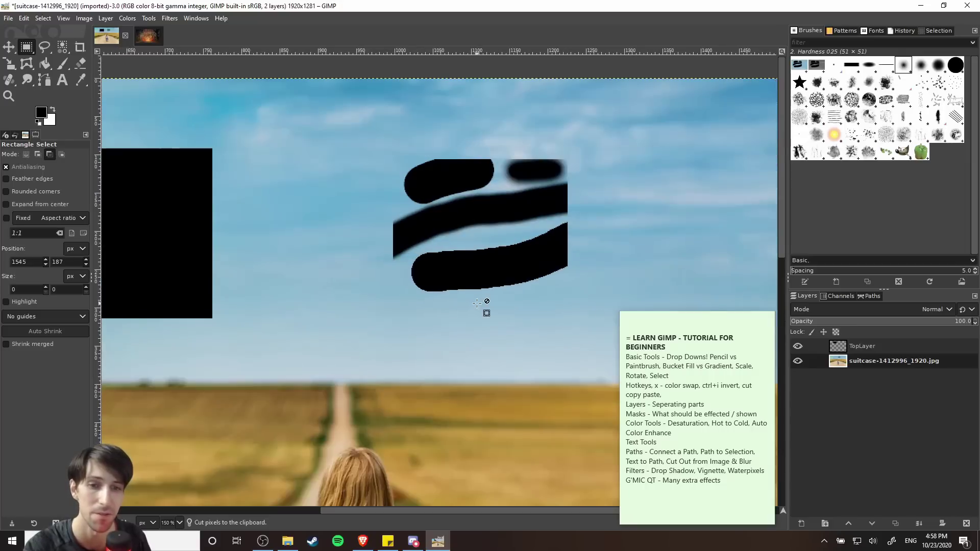
{"action": "left_click_drag", "start_coordinate": [509, 331], "coordinate": [273, 161]}
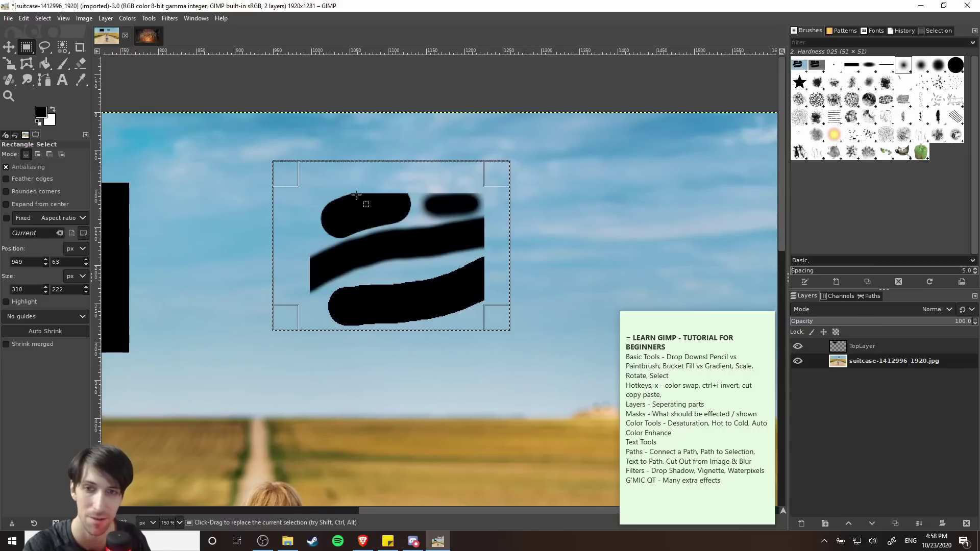
{"action": "key", "text": "ctrl+x"}
{"action": "left_click", "coordinate": [625, 211]}
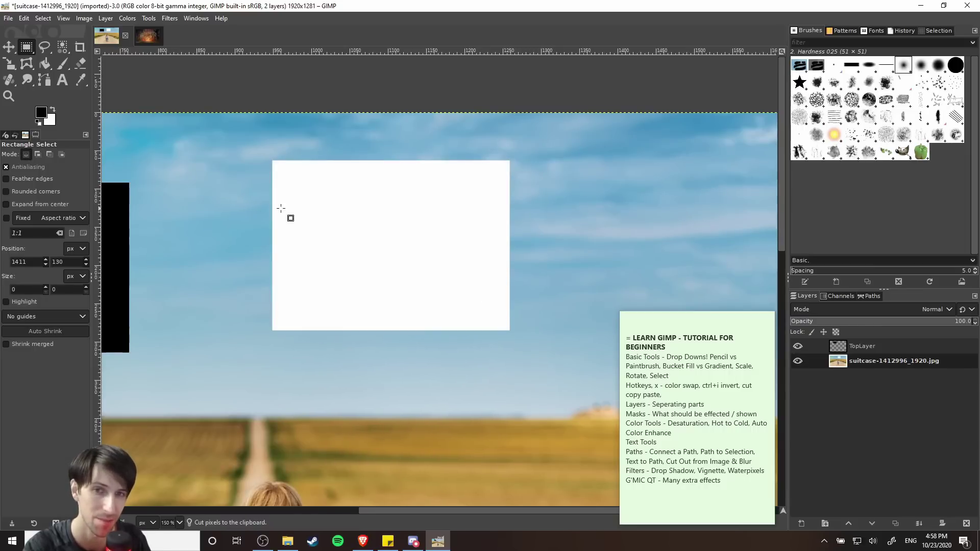
{"action": "key", "text": "ctrl+z"}
{"action": "key", "text": "ctrl+z"}
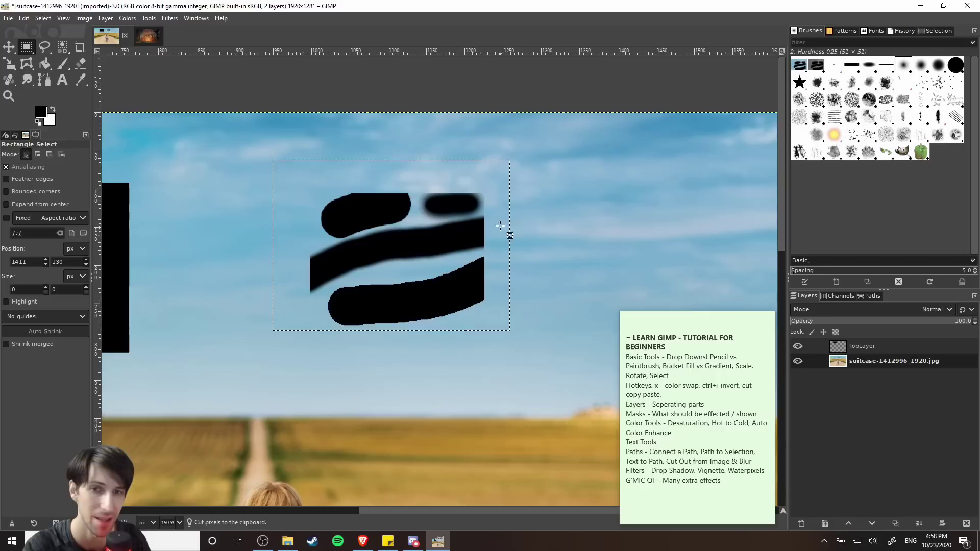
Clear the rectangular selection around the black strokes
{"action": "left_click", "coordinate": [544, 187]}
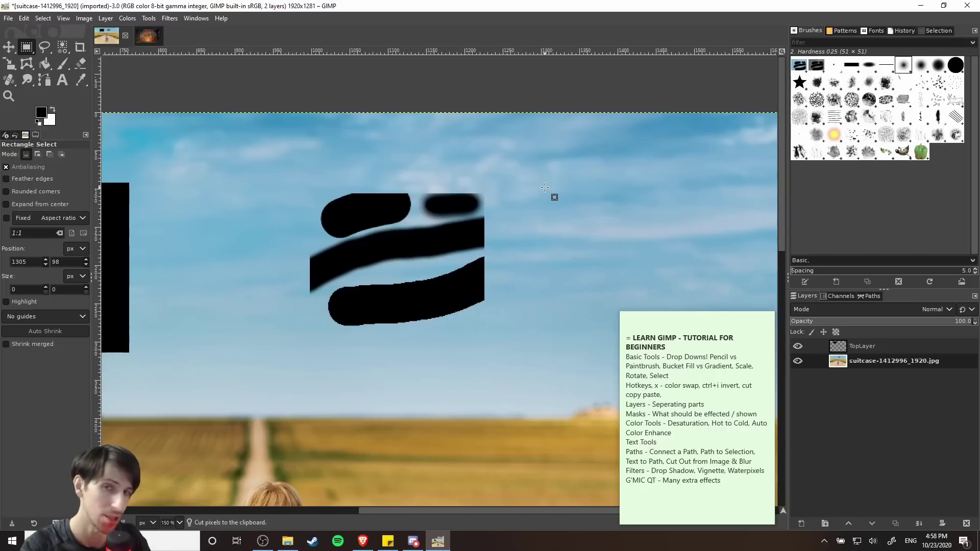
{"action": "key", "text": "ctrl"}
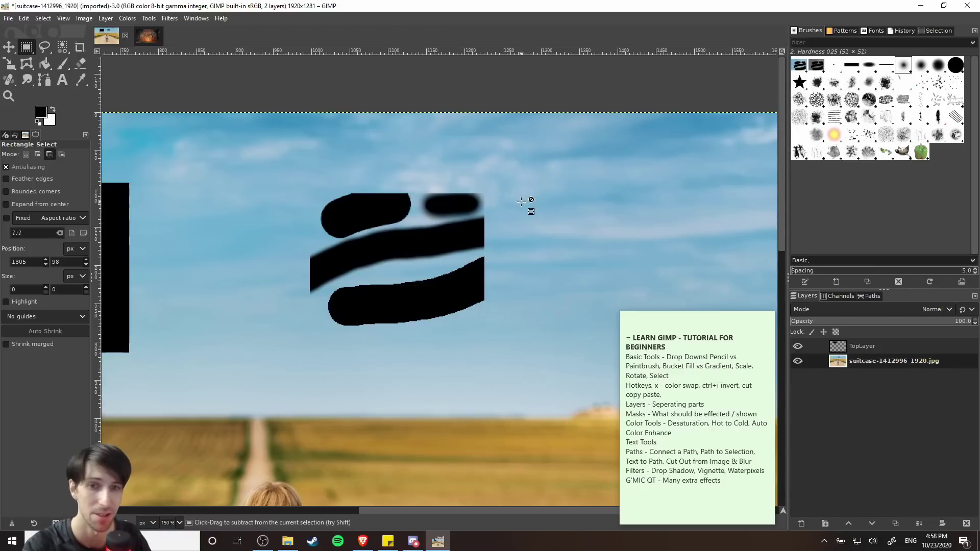
{"action": "scroll", "coordinate": [518, 201], "scroll_direction": "down", "scroll_amount": 1}
{"action": "scroll", "coordinate": [525, 214], "scroll_direction": "up", "scroll_amount": 2}
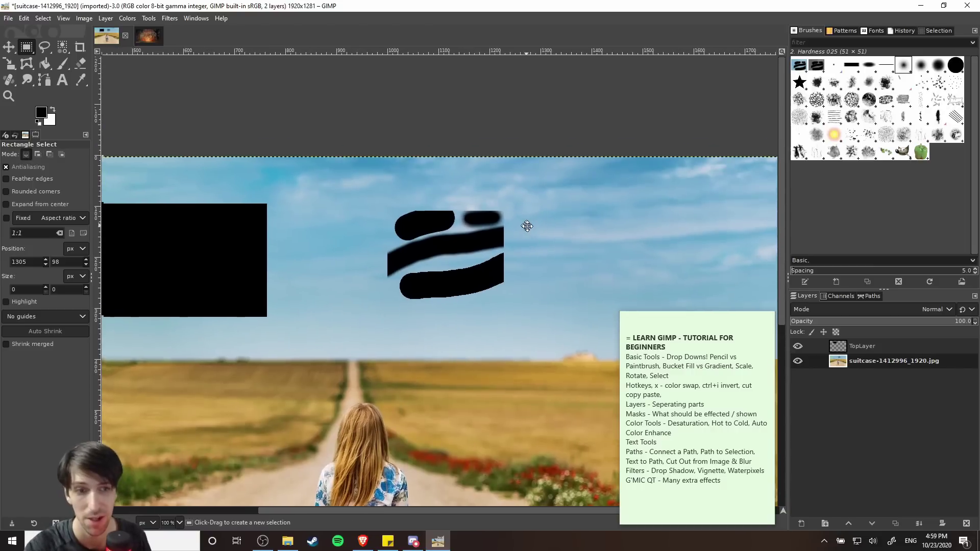
{"action": "left_click_drag", "start_coordinate": [553, 270], "coordinate": [583, 230]}
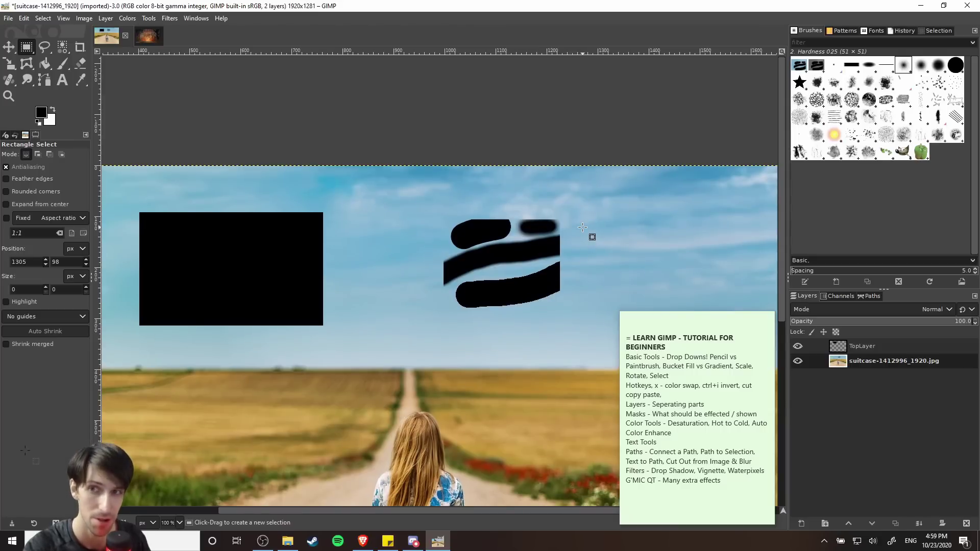
{"action": "left_click_drag", "start_coordinate": [582, 227], "coordinate": [575, 225]}
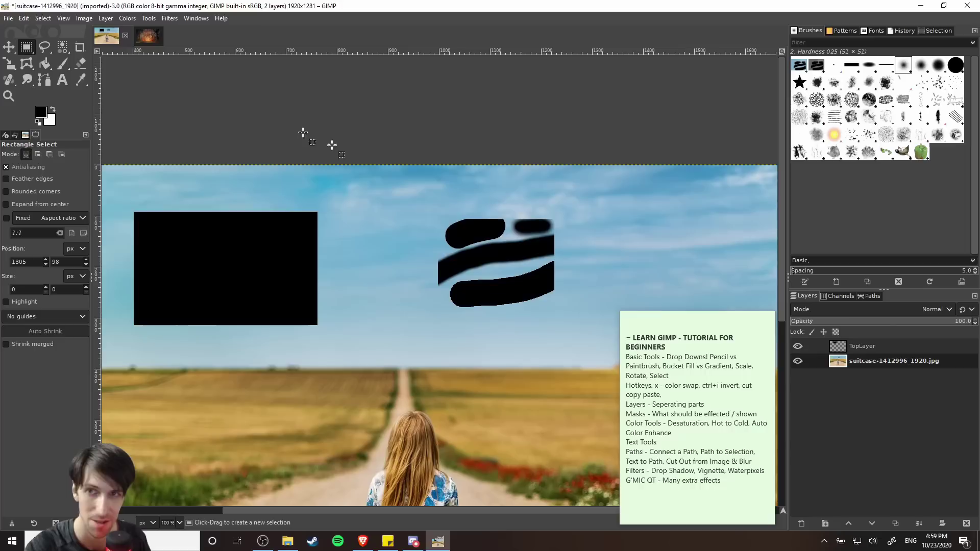
{"action": "scroll", "coordinate": [477, 250], "scroll_direction": "down", "scroll_amount": 1}
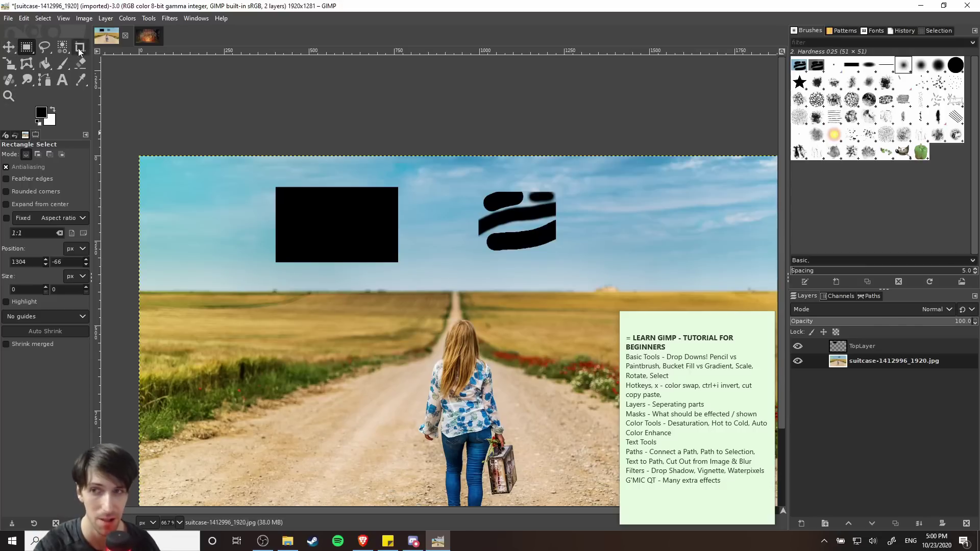
Switch to the Gradient tool and make TopLayer the active layer
{"action": "mouse_move", "coordinate": [33, 69]}
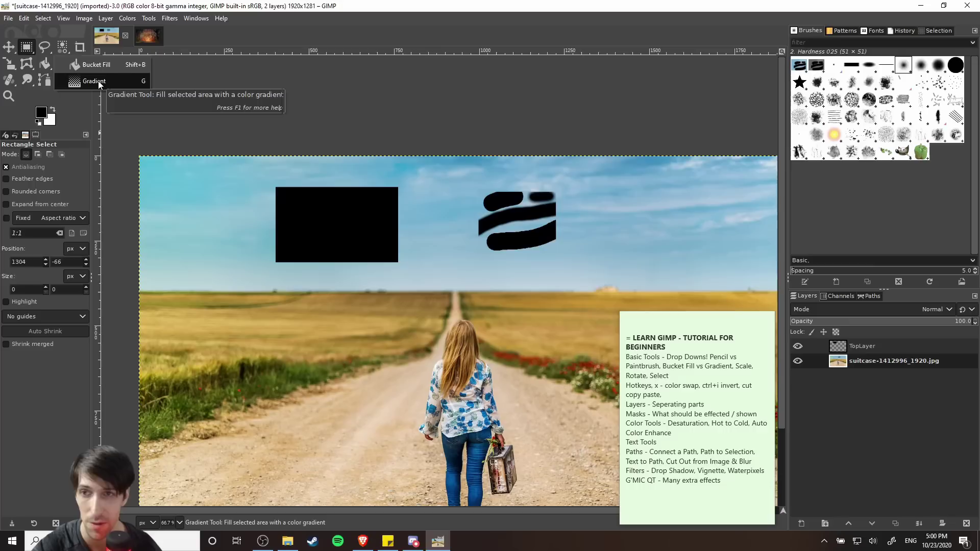
{"action": "left_click_drag", "start_coordinate": [466, 243], "coordinate": [411, 208]}
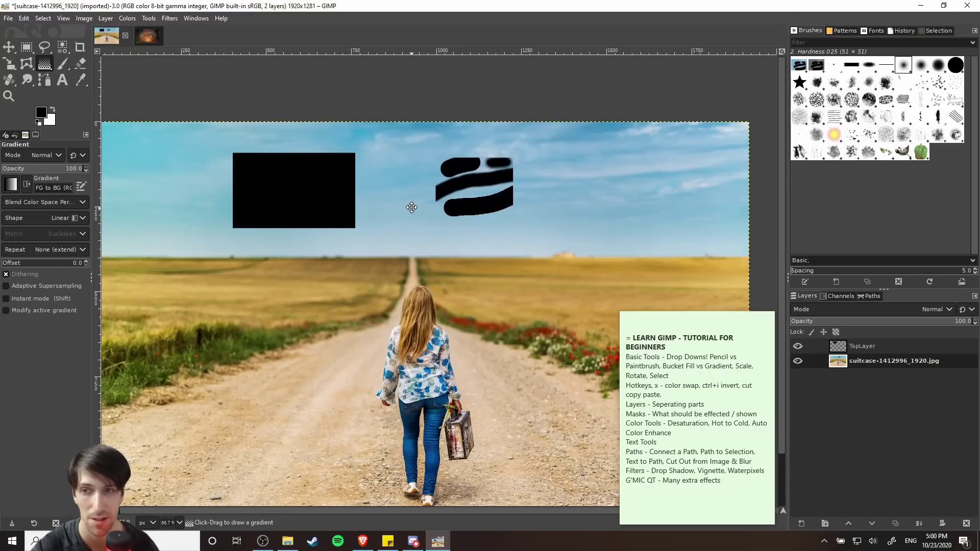
{"action": "left_click_drag", "start_coordinate": [412, 207], "coordinate": [434, 241]}
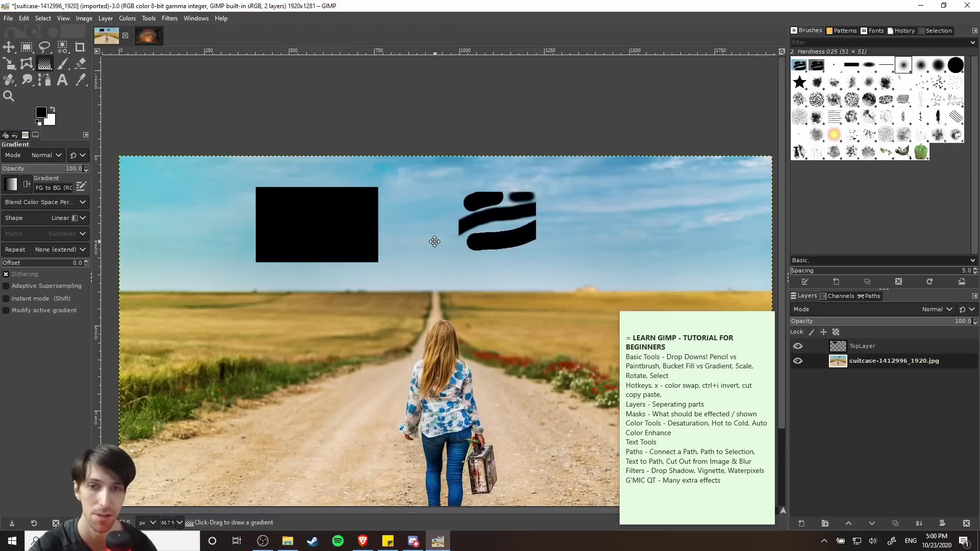
{"action": "scroll", "coordinate": [635, 277], "scroll_direction": "down", "scroll_amount": 3}
{"action": "scroll", "coordinate": [636, 278], "scroll_direction": "right", "scroll_amount": 2}
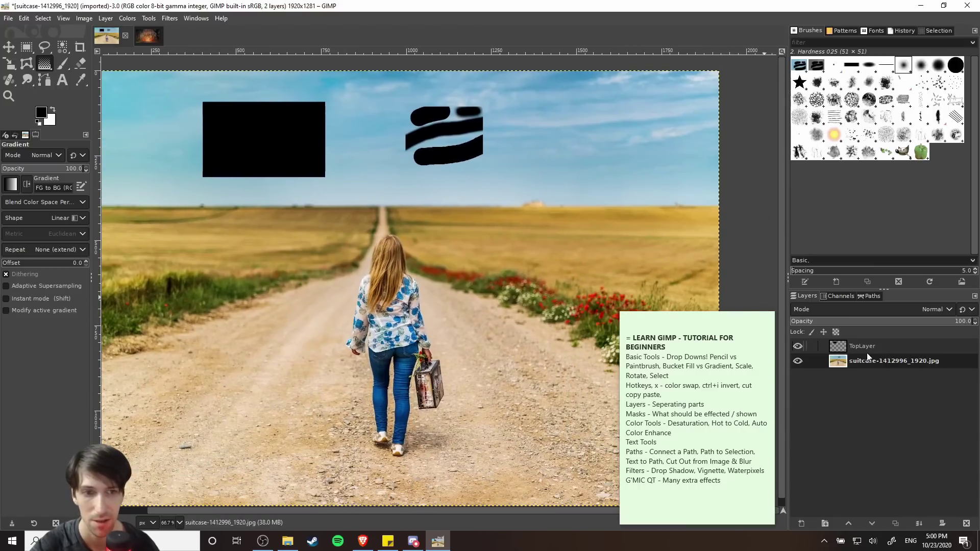
{"action": "left_click", "coordinate": [882, 348]}
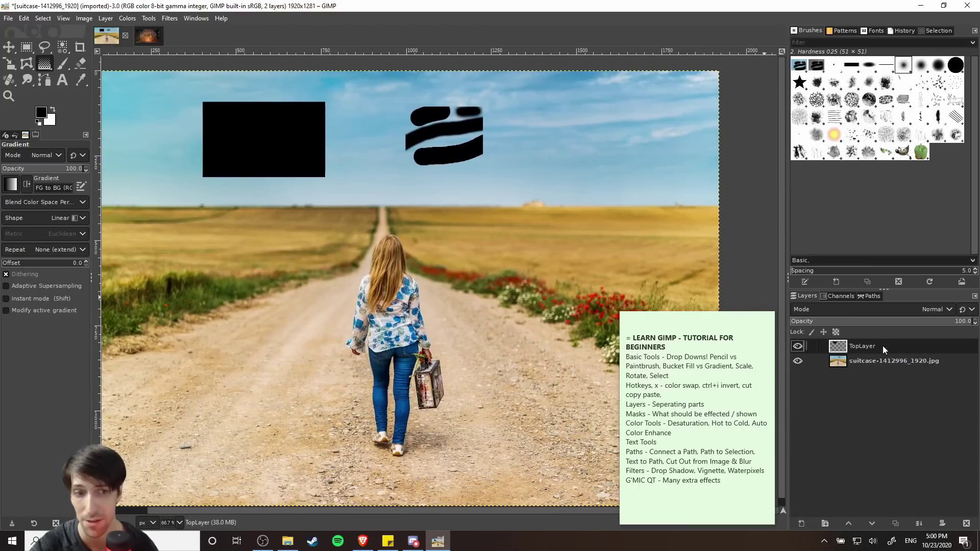
{"action": "scroll", "coordinate": [591, 247], "scroll_direction": "down", "scroll_amount": 1}
{"action": "scroll", "coordinate": [591, 247], "scroll_direction": "right", "scroll_amount": 1}
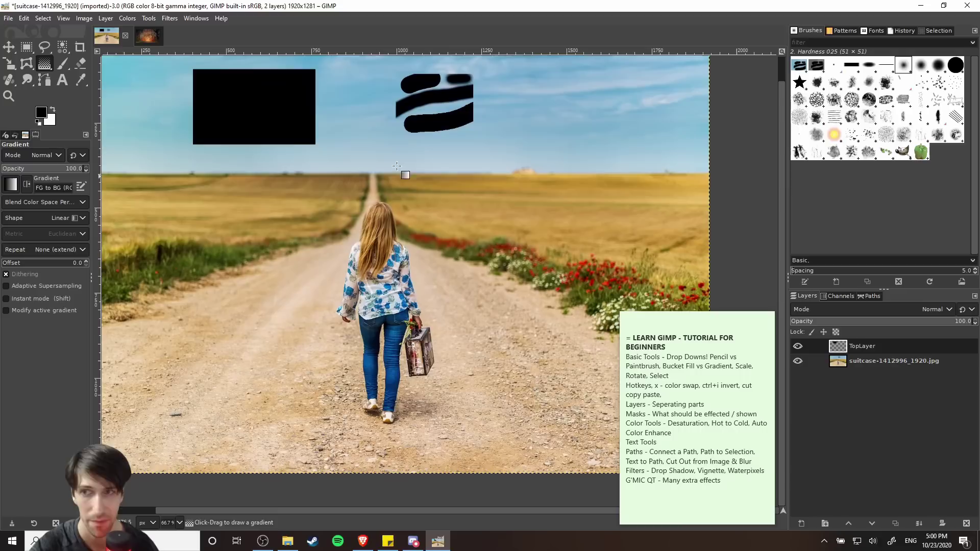
Draw an elliptical selection of about 608 × 426 px over the dirt road left of the woman
{"action": "right_click", "coordinate": [32, 47]}
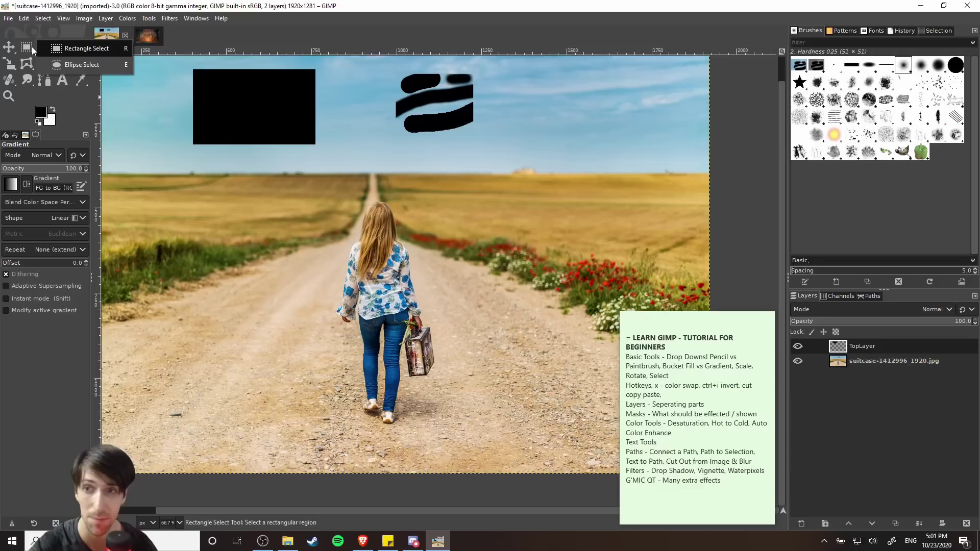
{"action": "left_click", "coordinate": [81, 66]}
{"action": "scroll", "coordinate": [275, 251], "scroll_direction": "left", "scroll_amount": 5}
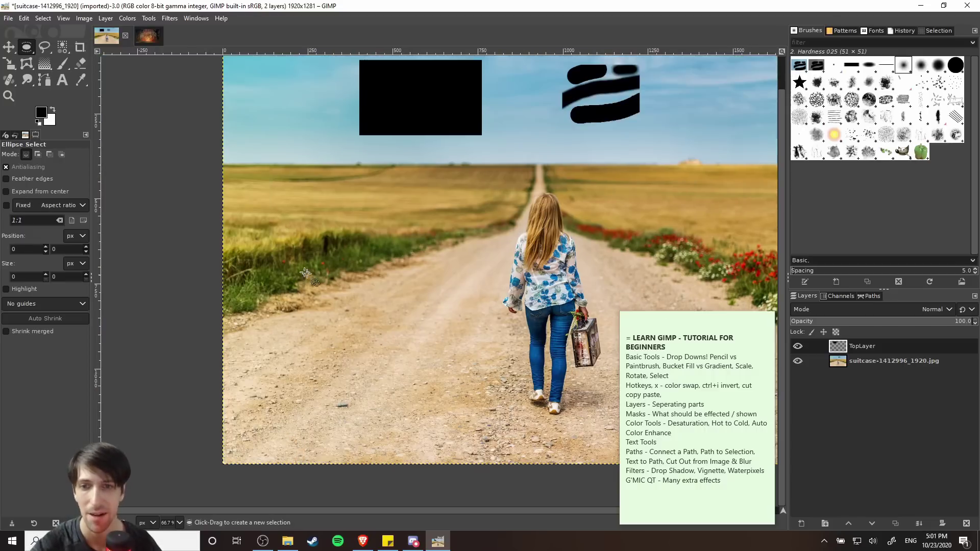
{"action": "left_click_drag", "start_coordinate": [273, 251], "coordinate": [472, 375]}
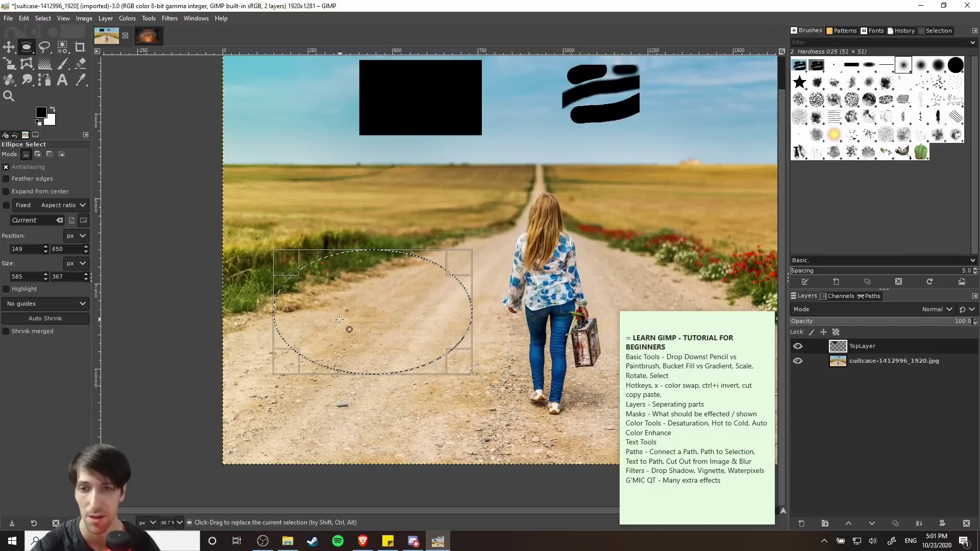
{"action": "mouse_move", "coordinate": [284, 258]}
{"action": "left_mouse_down"}
{"action": "mouse_move", "coordinate": [281, 239]}
{"action": "mouse_move", "coordinate": [281, 256]}
{"action": "left_mouse_up"}
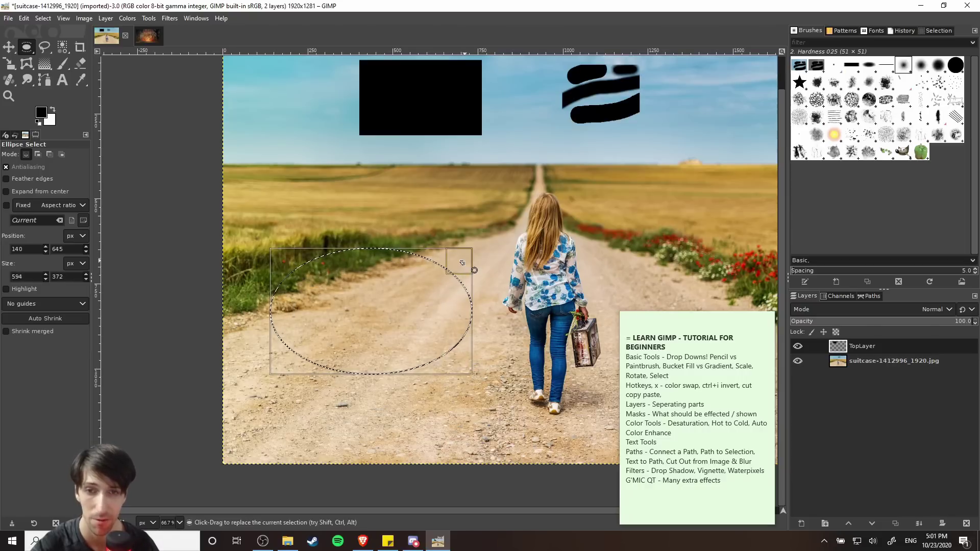
{"action": "left_click_drag", "start_coordinate": [462, 263], "coordinate": [479, 251]}
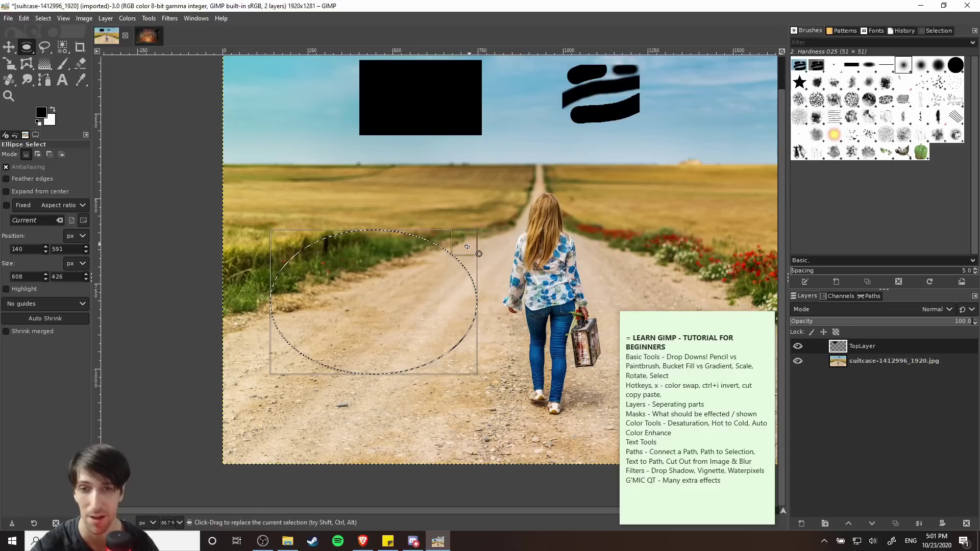
Activate the Gradient tool and look through its list of available gradients
{"action": "left_click", "coordinate": [43, 65]}
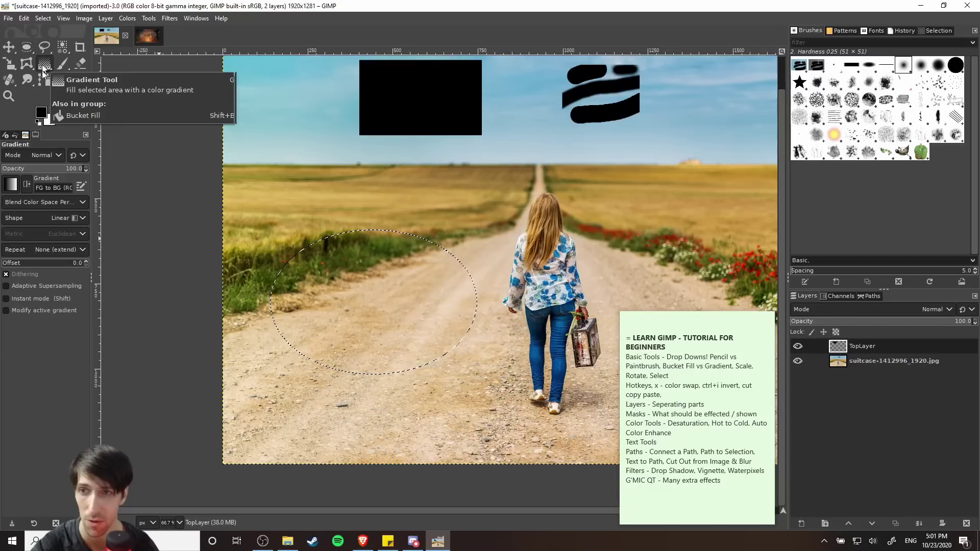
{"action": "left_click", "coordinate": [14, 188]}
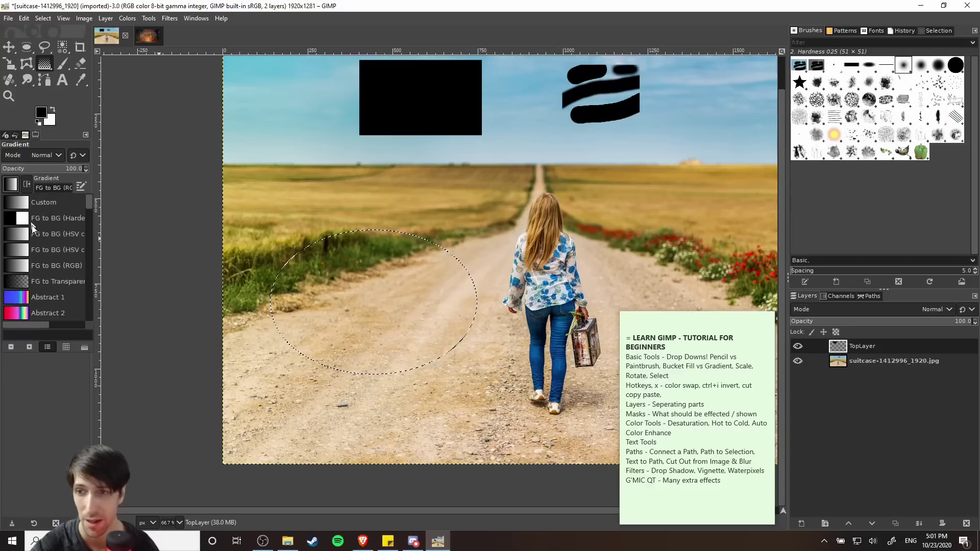
{"action": "scroll", "coordinate": [37, 259], "scroll_direction": "down", "scroll_amount": 5}
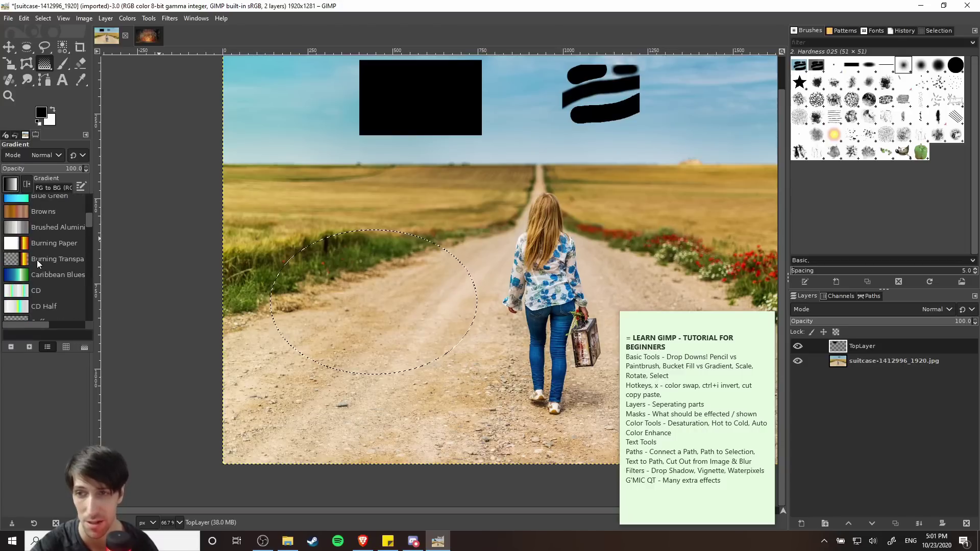
{"action": "scroll", "coordinate": [36, 259], "scroll_direction": "up", "scroll_amount": 6}
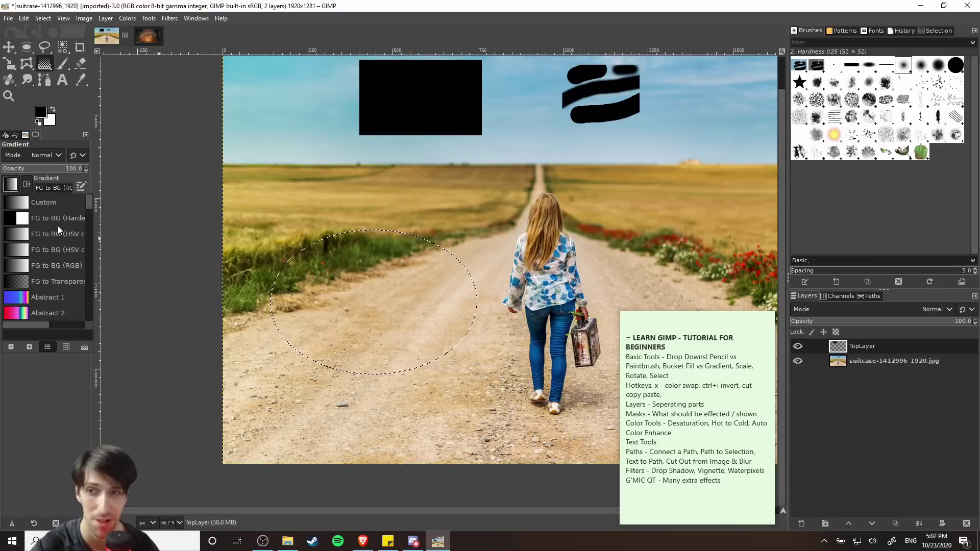
{"action": "left_click", "coordinate": [56, 400]}
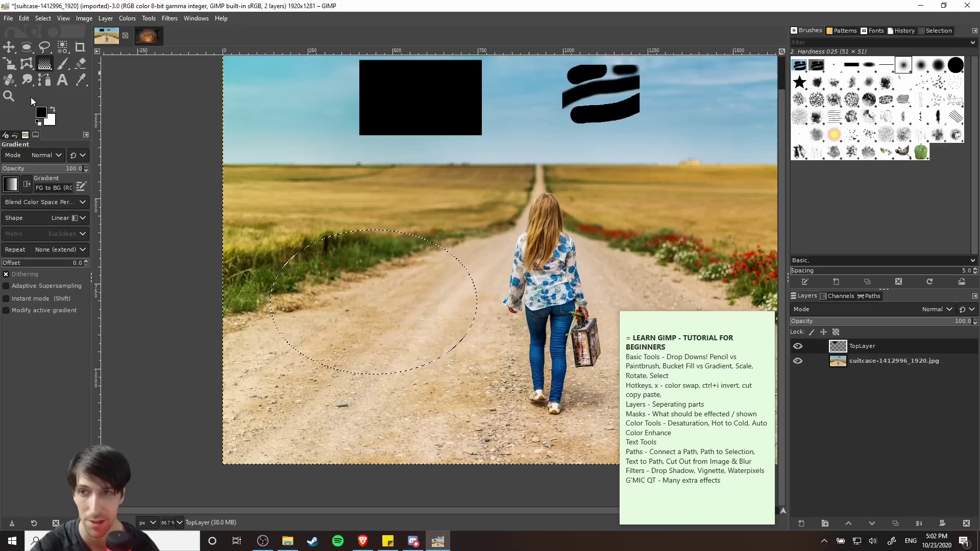
{"action": "left_click", "coordinate": [11, 183]}
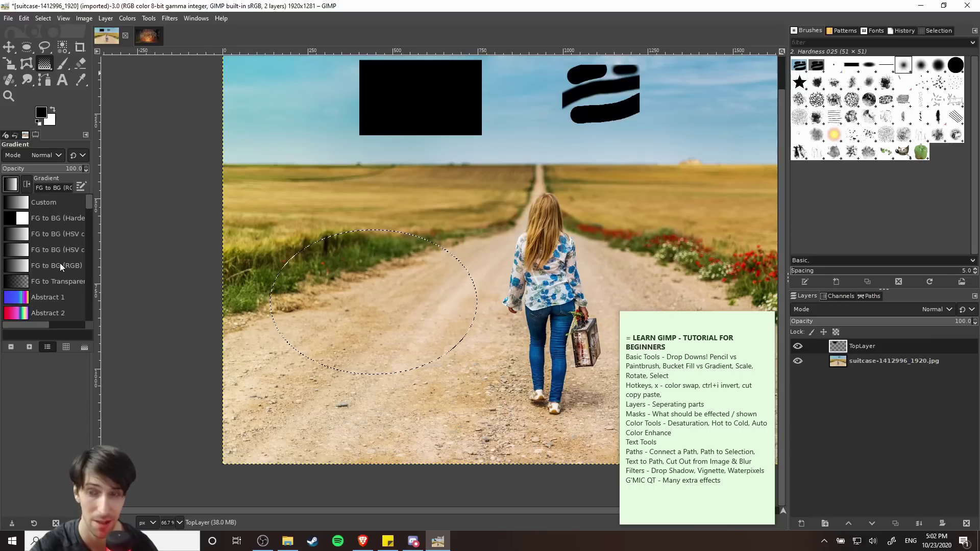
{"action": "left_click", "coordinate": [52, 407]}
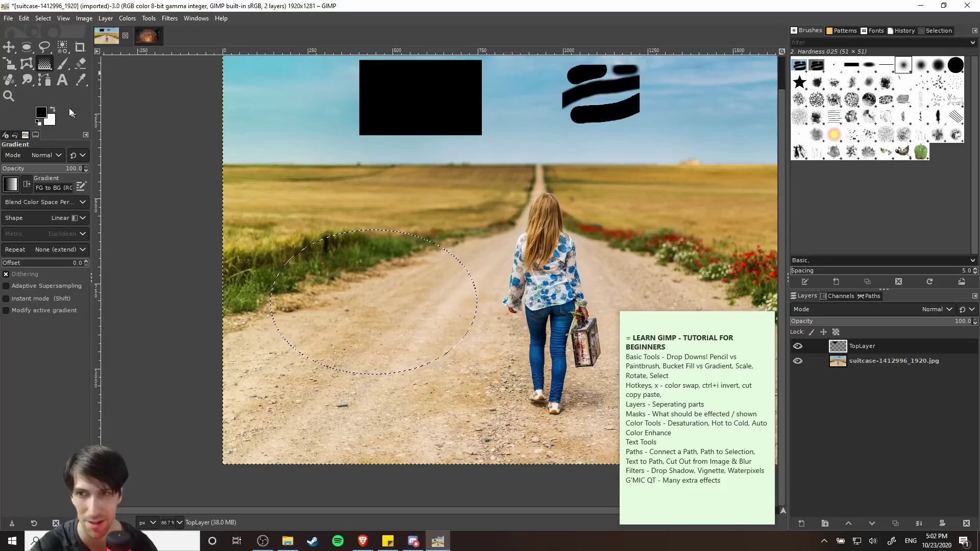
Set the foreground color to dark red (951717) and the background color to light blue (6e82cd)
{"action": "left_click", "coordinate": [41, 111]}
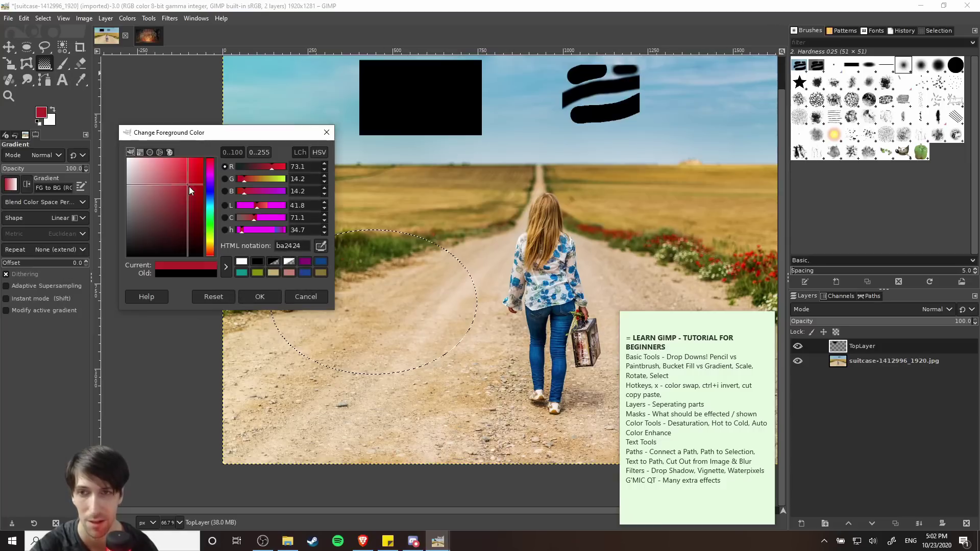
{"action": "mouse_move", "coordinate": [188, 186]}
{"action": "left_mouse_down"}
{"action": "mouse_move", "coordinate": [200, 222]}
{"action": "mouse_move", "coordinate": [191, 197]}
{"action": "left_mouse_up"}
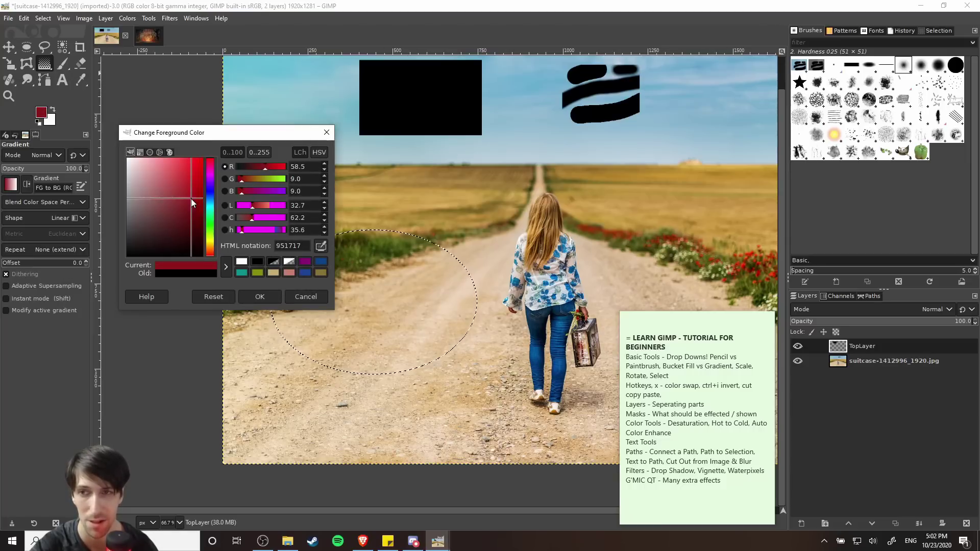
{"action": "left_click", "coordinate": [277, 297]}
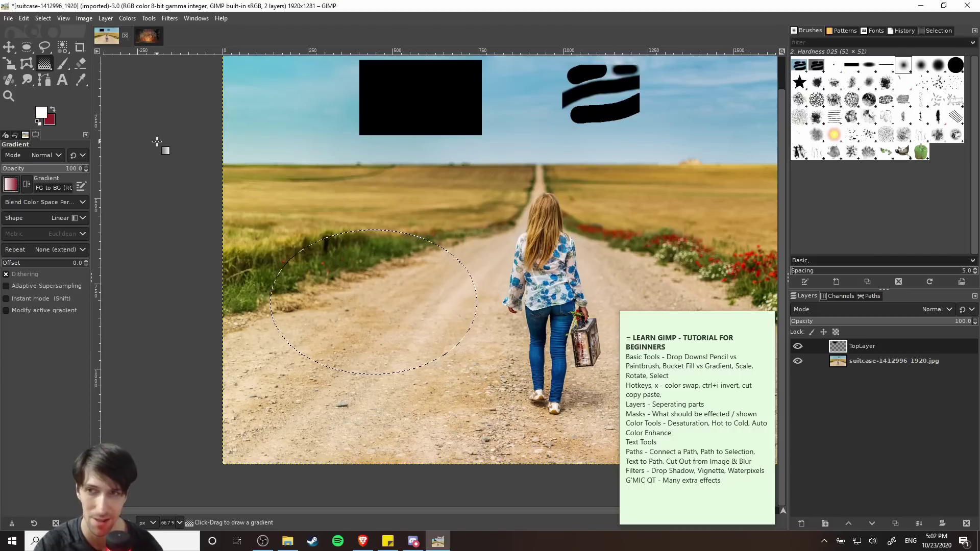
{"action": "left_click", "coordinate": [54, 122]}
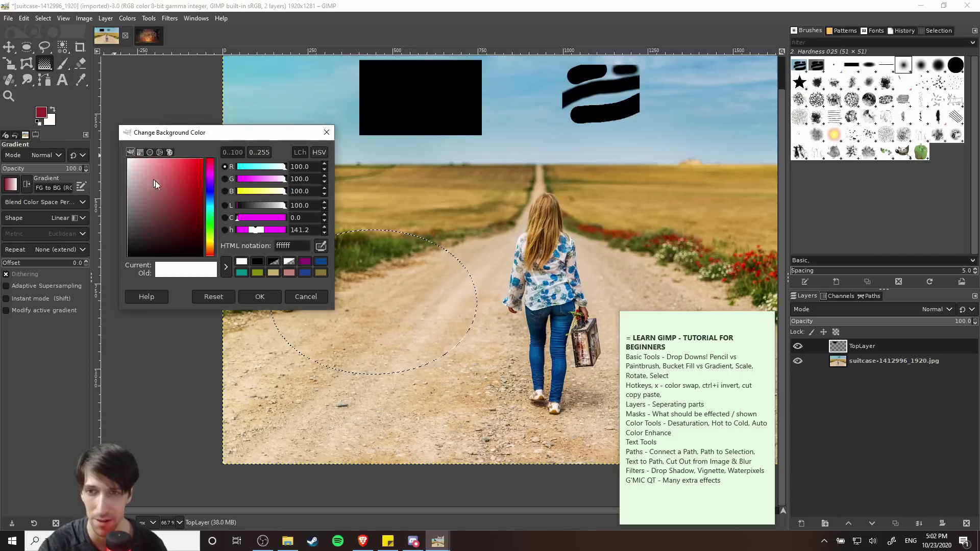
{"action": "left_click_drag", "start_coordinate": [173, 195], "coordinate": [161, 177]}
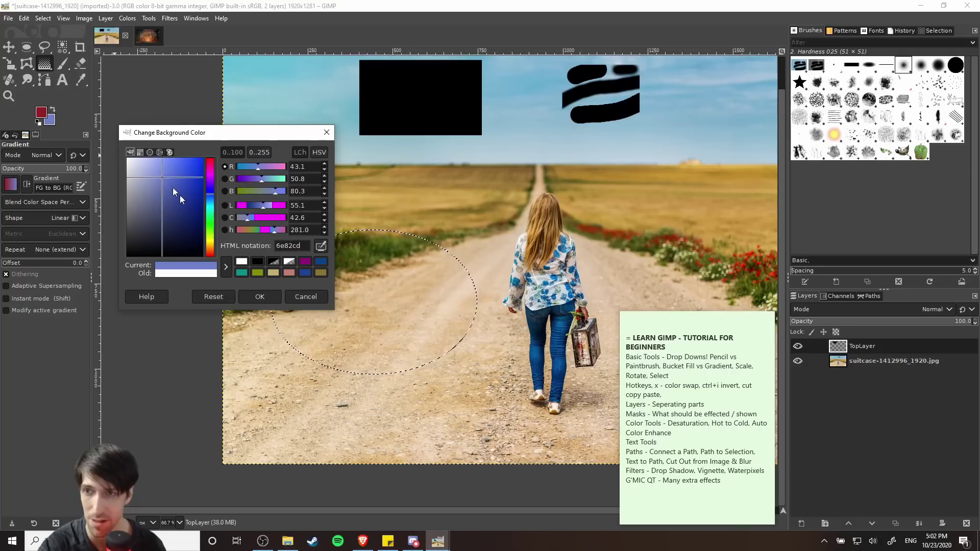
{"action": "left_click", "coordinate": [269, 297]}
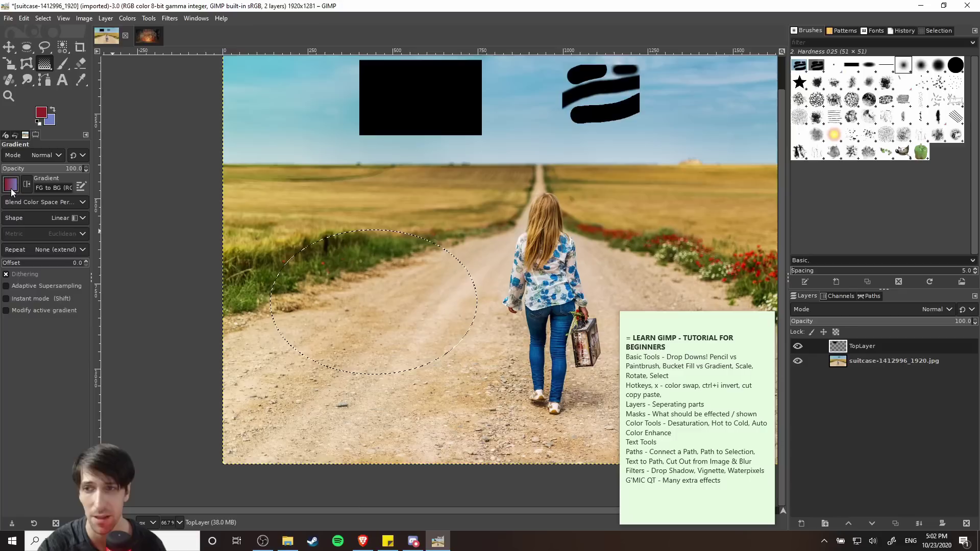
Fill the ellipse with a linear FG to BG (RGB) gradient, starting just outside its left edge and ending at about X 674, Y 722 px
{"action": "left_click", "coordinate": [11, 189]}
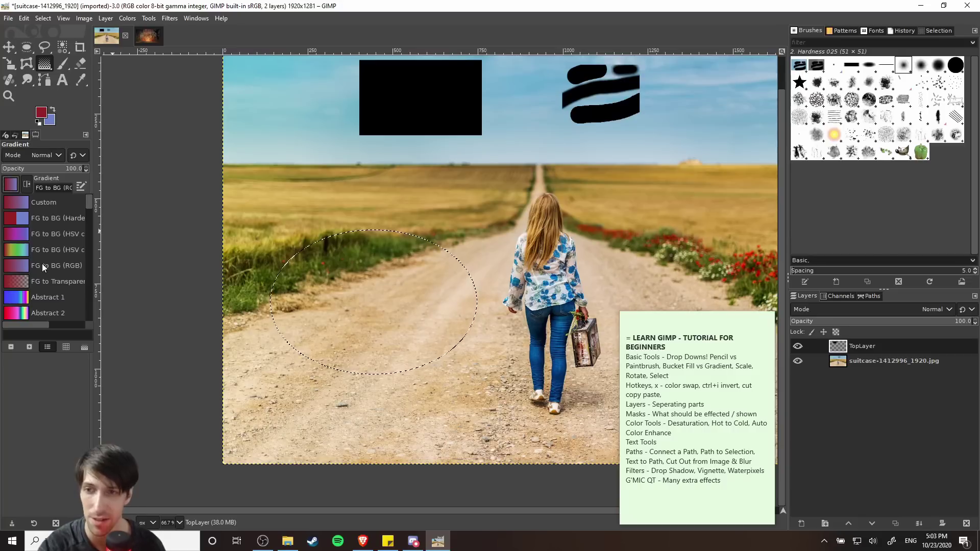
{"action": "left_click", "coordinate": [50, 397]}
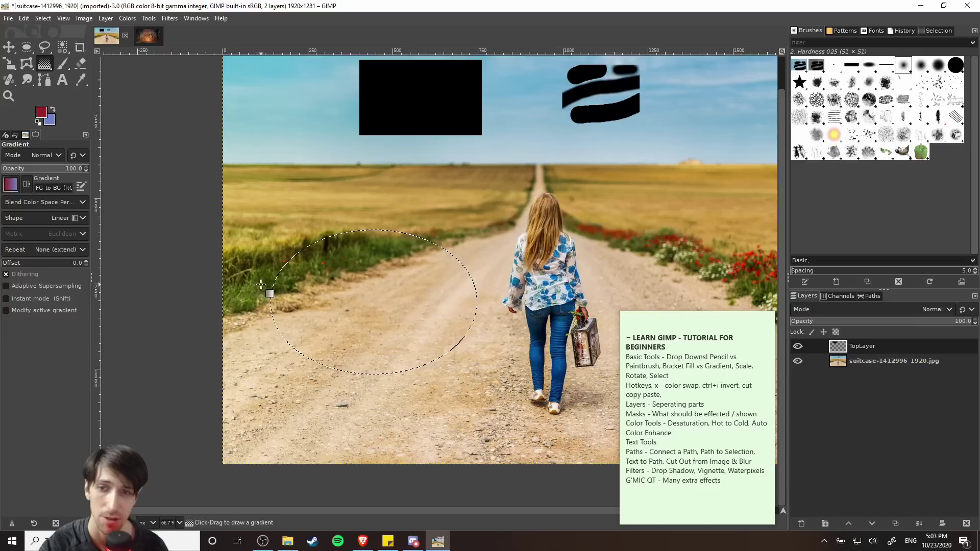
{"action": "left_click", "coordinate": [253, 325]}
{"action": "left_click_drag", "start_coordinate": [253, 326], "coordinate": [443, 272]}
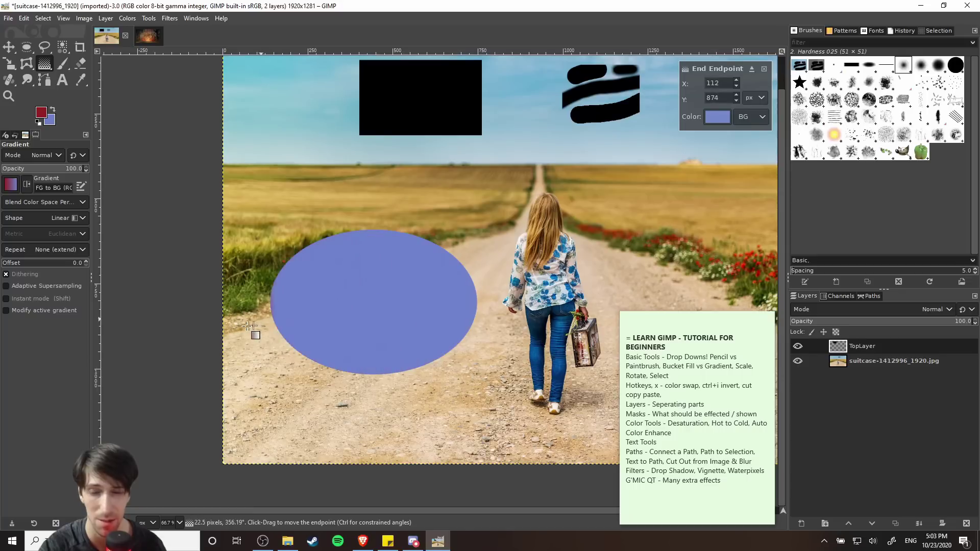
{"action": "left_click_drag", "start_coordinate": [320, 309], "coordinate": [426, 282]}
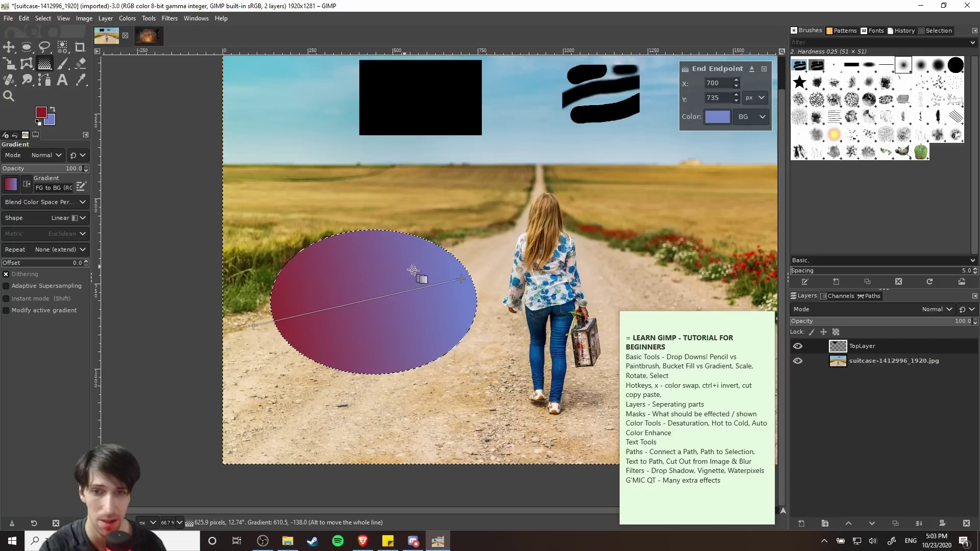
{"action": "left_click_drag", "start_coordinate": [461, 279], "coordinate": [451, 274]}
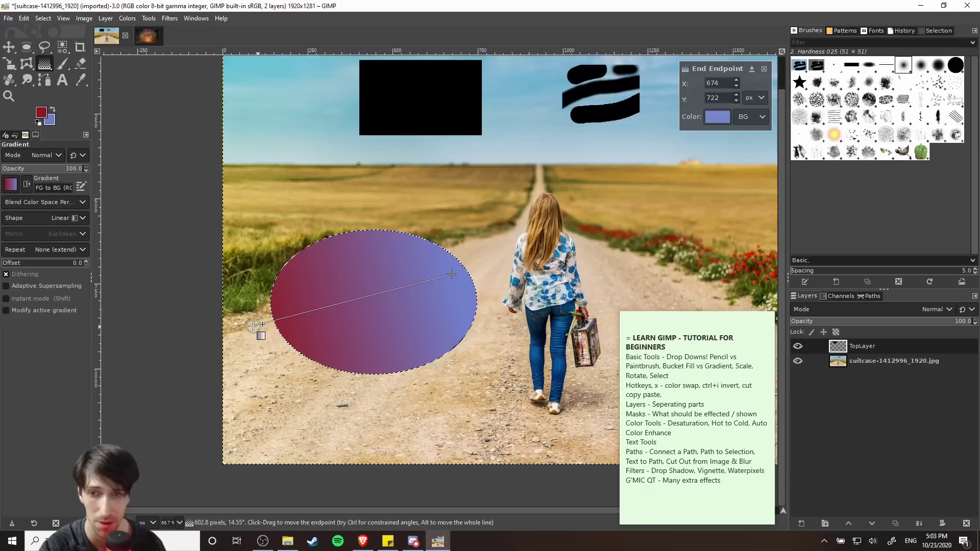
Lower the gradient's start endpoint, recolor its end endpoint dark blue (1d317d), and commit the gradient in the ellipse
{"action": "left_click_drag", "start_coordinate": [254, 325], "coordinate": [254, 338]}
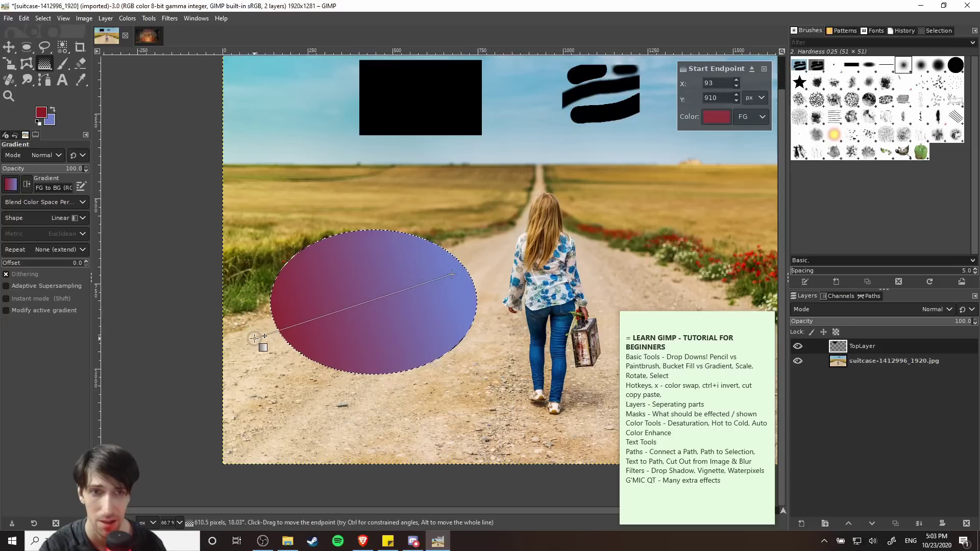
{"action": "left_click", "coordinate": [452, 274]}
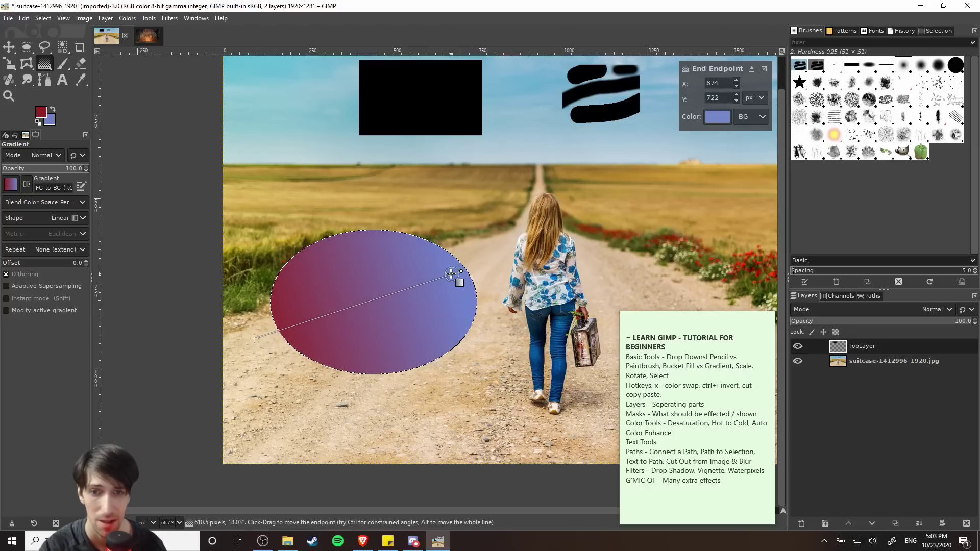
{"action": "left_click", "coordinate": [722, 118]}
{"action": "mouse_move", "coordinate": [688, 126]}
{"action": "left_mouse_down"}
{"action": "mouse_move", "coordinate": [681, 108]}
{"action": "mouse_move", "coordinate": [686, 122]}
{"action": "left_mouse_up"}
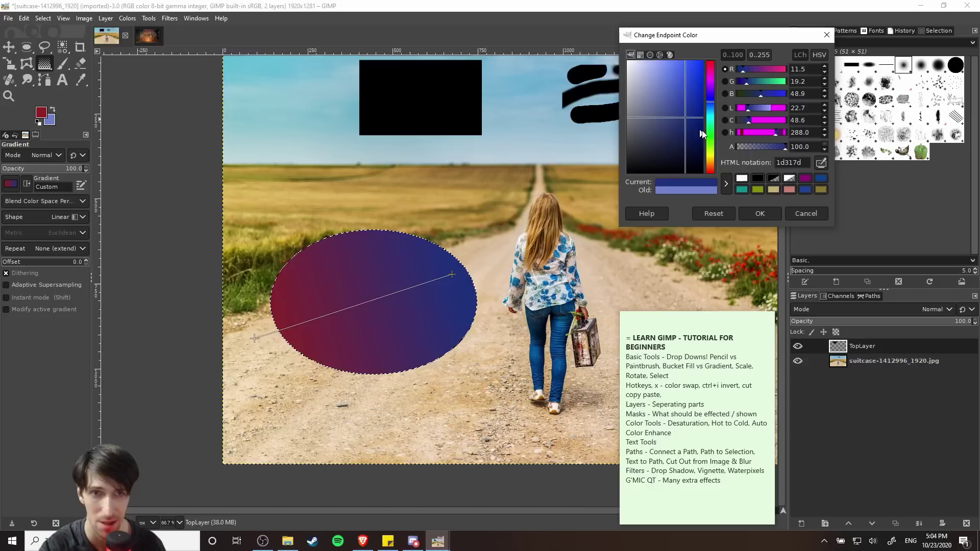
{"action": "left_click", "coordinate": [758, 214]}
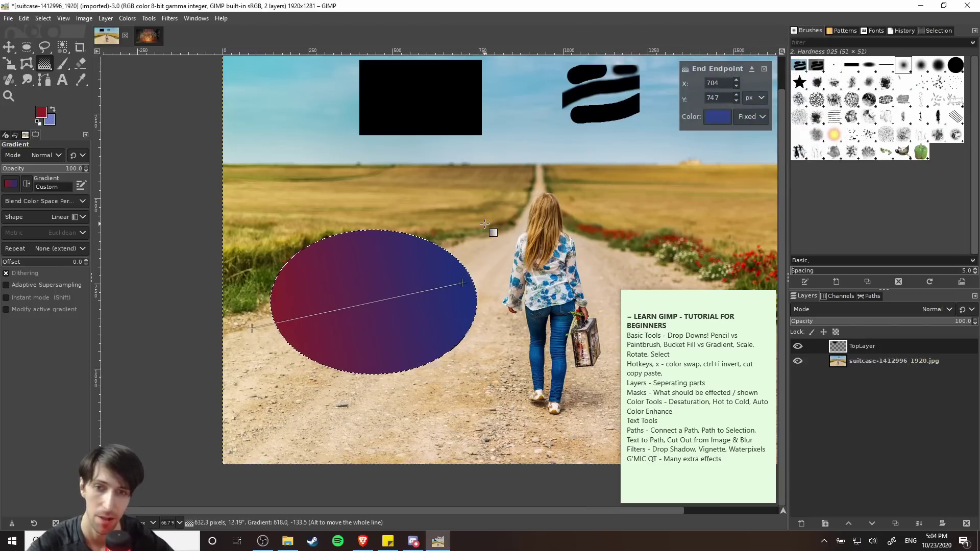
{"action": "key", "text": "Return"}
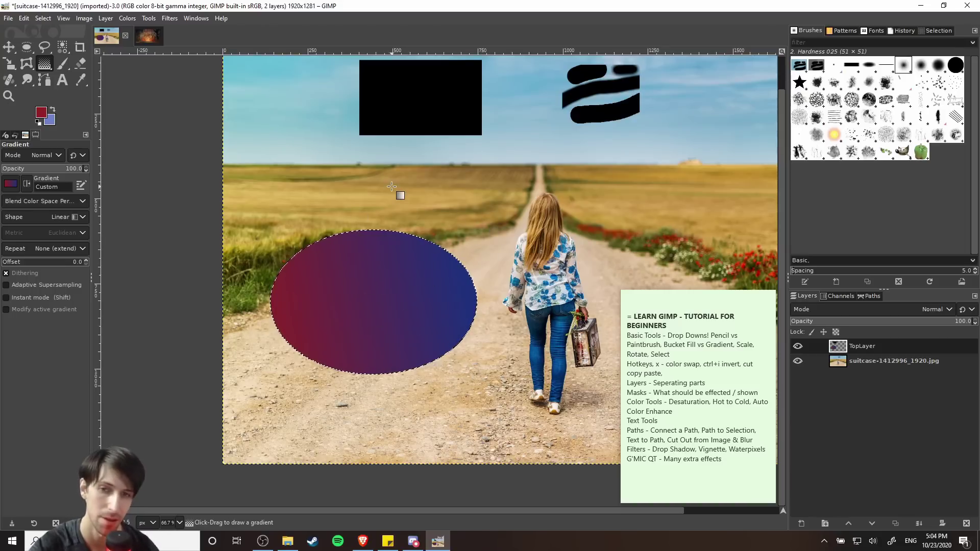
Deselect the gradient-filled ellipse with the Ellipse Select tool
{"action": "left_click", "coordinate": [22, 51]}
{"action": "scroll", "coordinate": [434, 214], "scroll_direction": "right", "scroll_amount": 5}
{"action": "scroll", "coordinate": [434, 214], "scroll_direction": "up", "scroll_amount": 1}
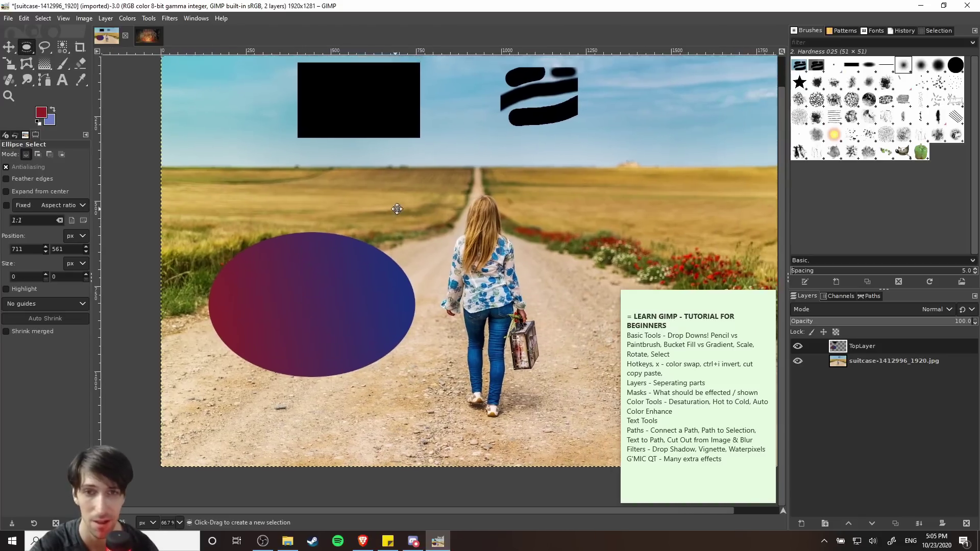
{"action": "key", "text": "minus"}
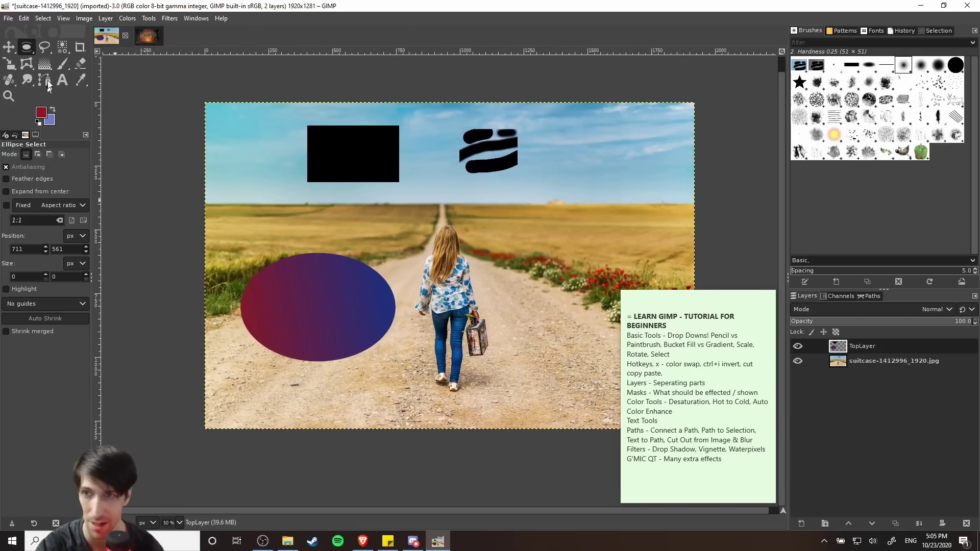
Try a red-to-blue gradient across the whole TopLayer with nothing selected, and cancel it
{"action": "left_click", "coordinate": [49, 64]}
{"action": "left_click_drag", "start_coordinate": [216, 368], "coordinate": [611, 134]}
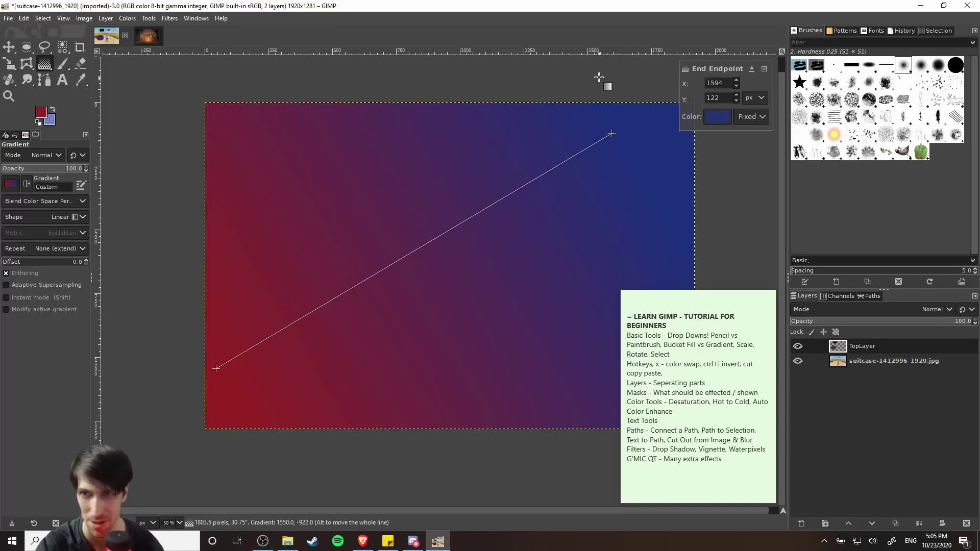
{"action": "key", "text": "Escape"}
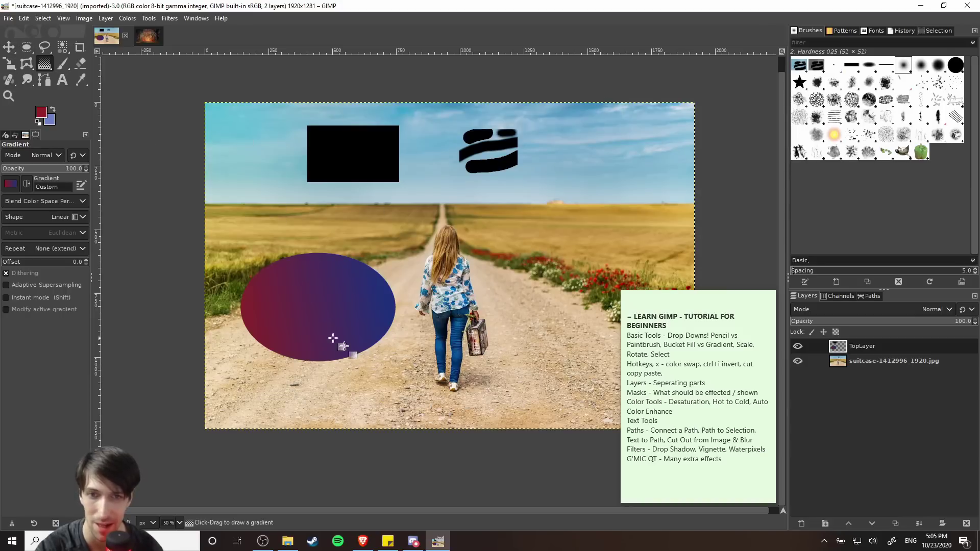
Cut the black rectangle and gradient ellipse from TopLayer using a rectangular selection of about 1098 × 1166 px, and clear the selection
{"action": "right_click", "coordinate": [24, 45]}
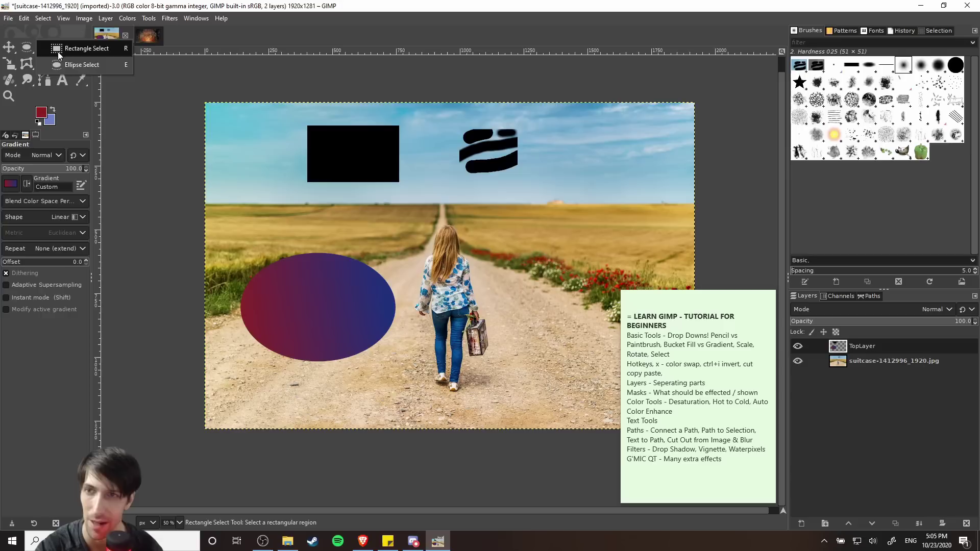
{"action": "left_click", "coordinate": [82, 48]}
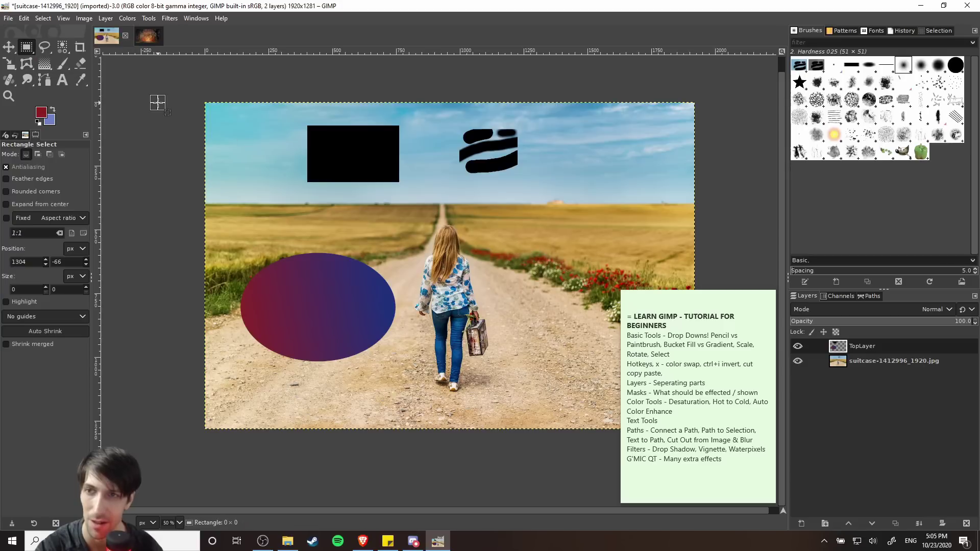
{"action": "left_click_drag", "start_coordinate": [157, 103], "coordinate": [438, 400]}
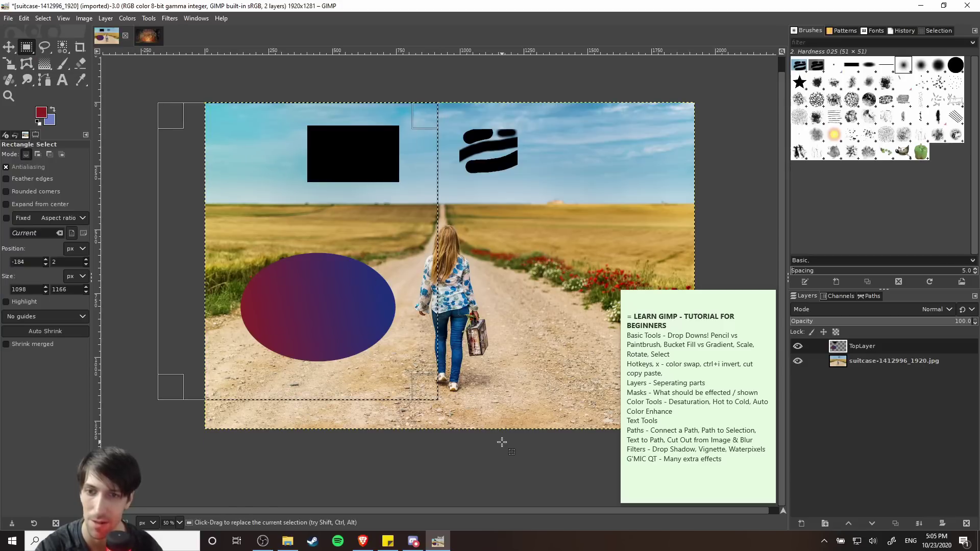
{"action": "key", "text": "ctrl"}
{"action": "key", "text": "ctrl+x"}
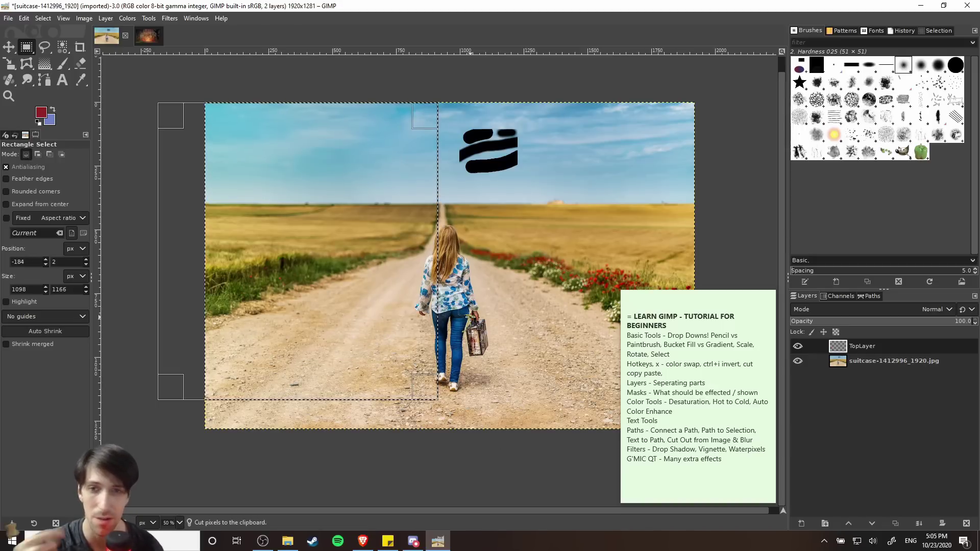
{"action": "left_click", "coordinate": [497, 219]}
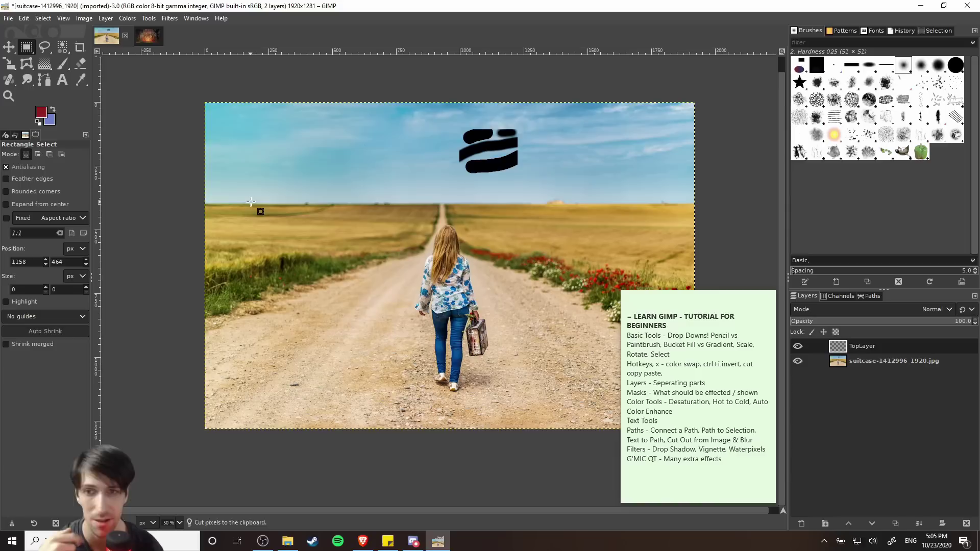
Paste the cut rectangle and ellipse, and move the floating selection to the right side of the photo
{"action": "left_click_drag", "start_coordinate": [247, 142], "coordinate": [544, 392]}
{"action": "left_click", "coordinate": [562, 188]}
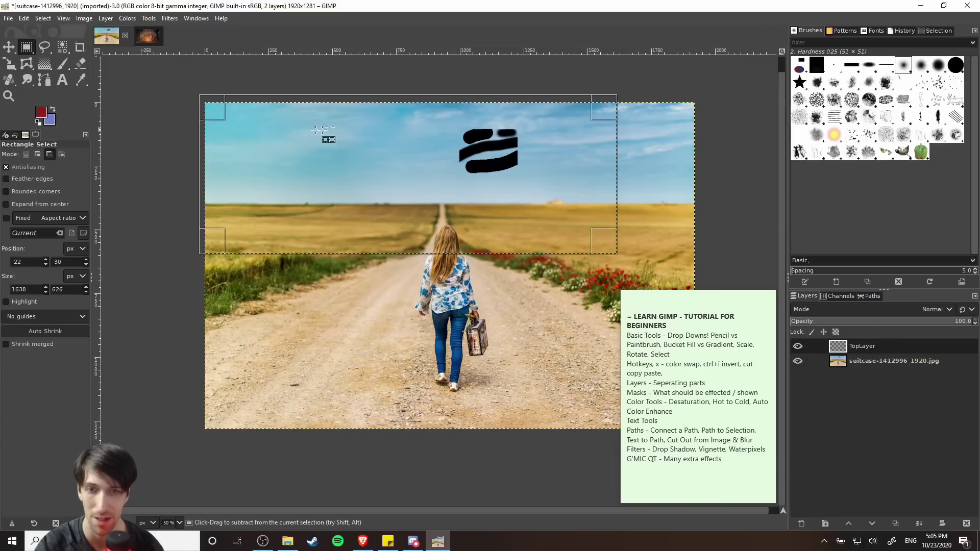
{"action": "key", "text": "ctrl+v"}
{"action": "left_click_drag", "start_coordinate": [413, 211], "coordinate": [602, 313]}
{"action": "scroll", "coordinate": [673, 262], "scroll_direction": "right", "scroll_amount": 5}
{"action": "scroll", "coordinate": [674, 262], "scroll_direction": "up", "scroll_amount": 1}
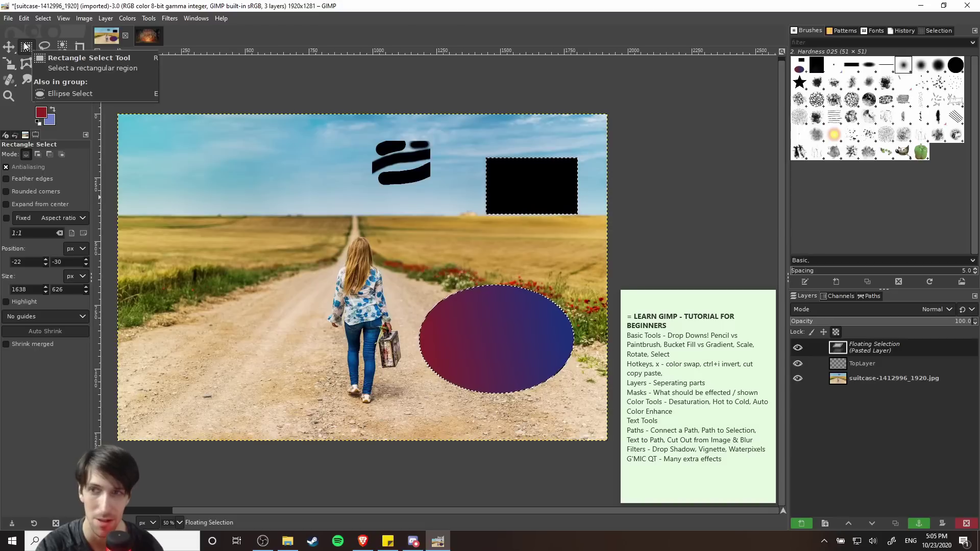
Delete the pasted shapes using a rectangular selection of about 1826 × 1318 px, and clear the selection
{"action": "left_click_drag", "start_coordinate": [301, 119], "coordinate": [767, 456]}
{"action": "key", "text": "Delete"}
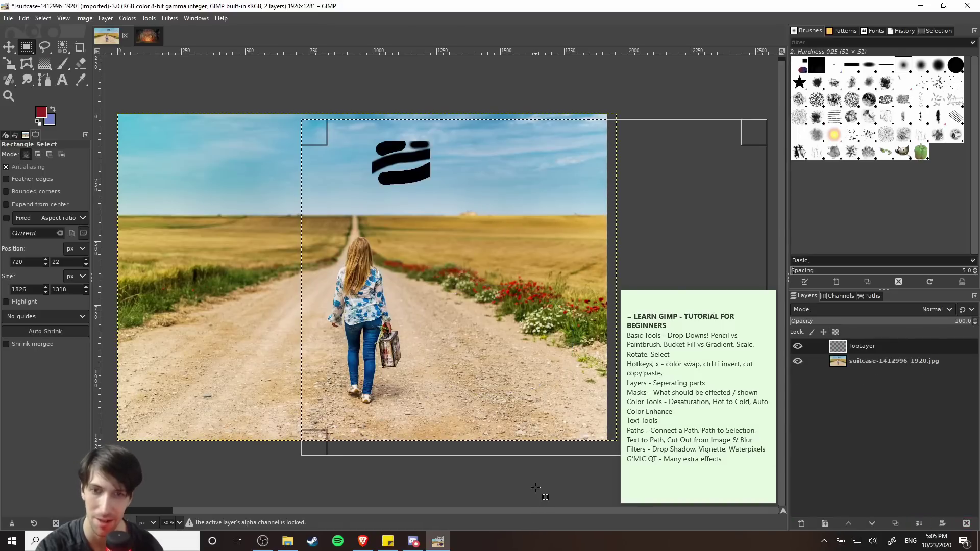
{"action": "left_click", "coordinate": [536, 488]}
{"action": "left_click_drag", "start_coordinate": [347, 184], "coordinate": [378, 191]}
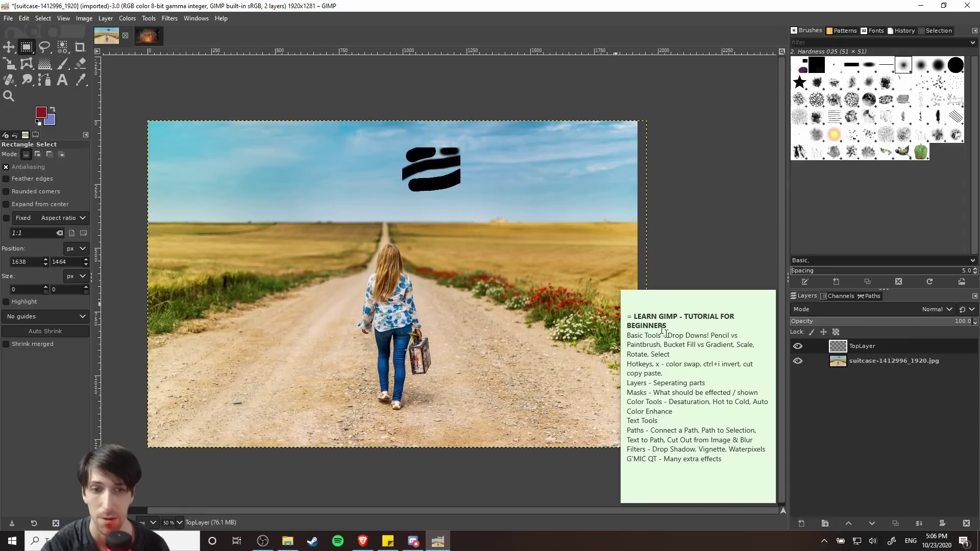
Paint a dark red arc across the sky with the Paintbrush, and undo the stroke
{"action": "left_click", "coordinate": [62, 63]}
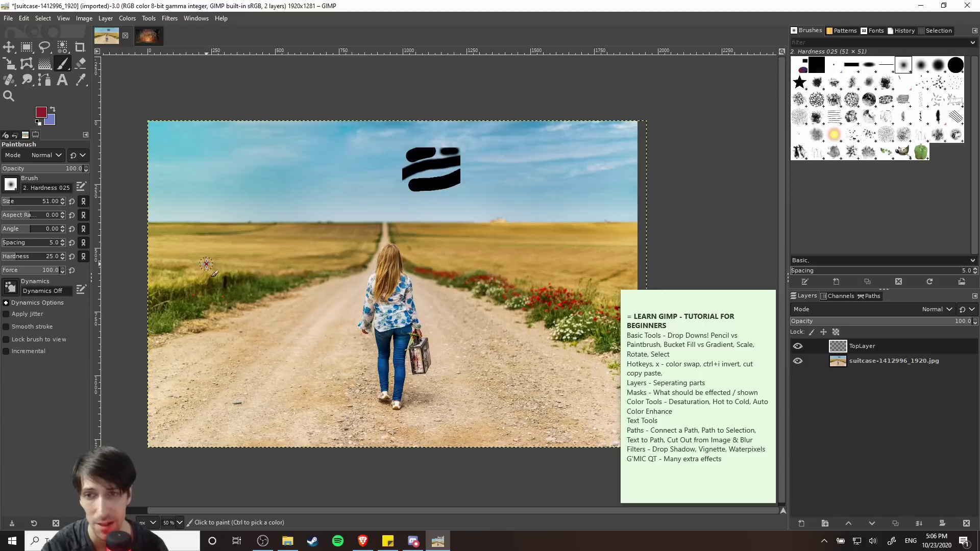
{"action": "mouse_move", "coordinate": [206, 263]}
{"action": "left_mouse_down"}
{"action": "mouse_move", "coordinate": [290, 174]}
{"action": "mouse_move", "coordinate": [345, 158]}
{"action": "mouse_move", "coordinate": [421, 172]}
{"action": "mouse_move", "coordinate": [525, 258]}
{"action": "left_mouse_up"}
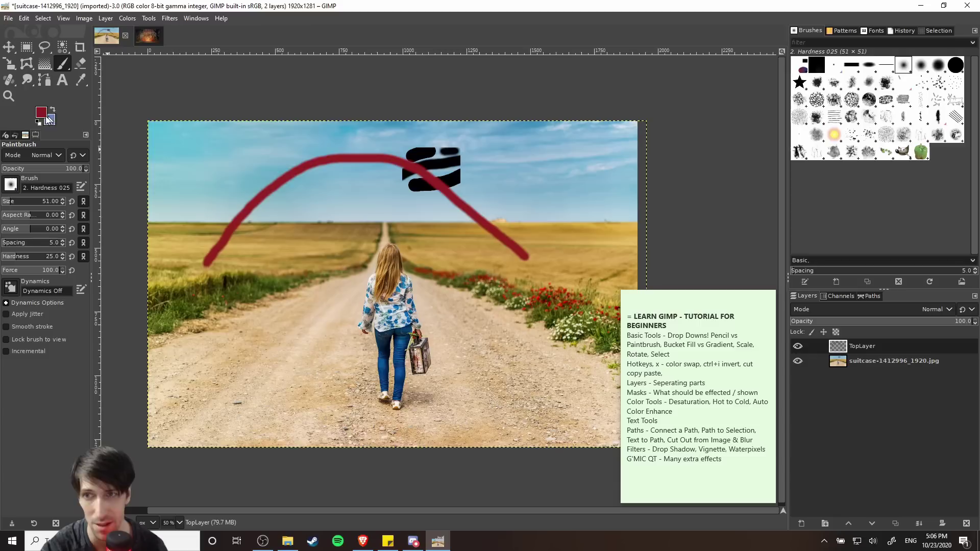
{"action": "key", "text": "ctrl+z"}
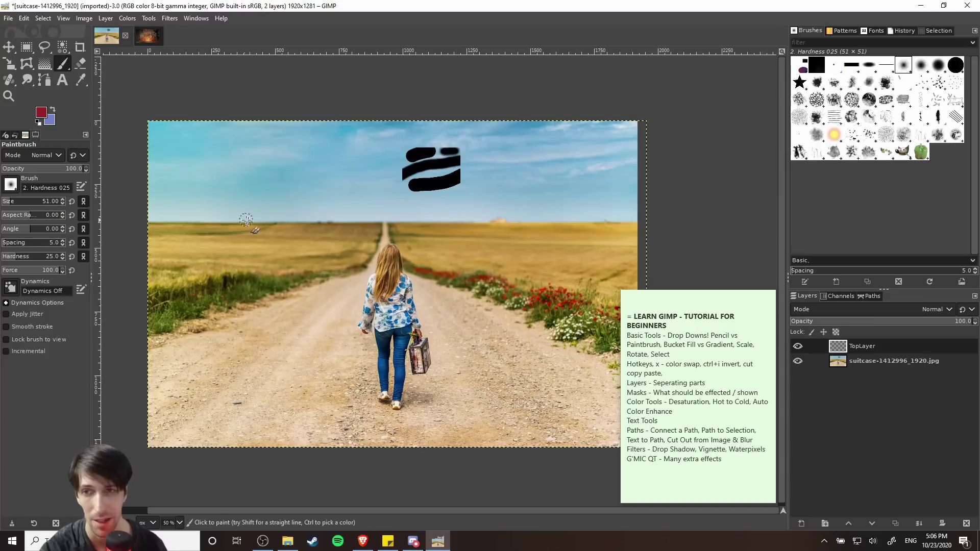
Paint three nested arcs over the left of the photo in blue, dark red and blue, swapping foreground and background colors before each stroke
{"action": "key", "text": "x"}
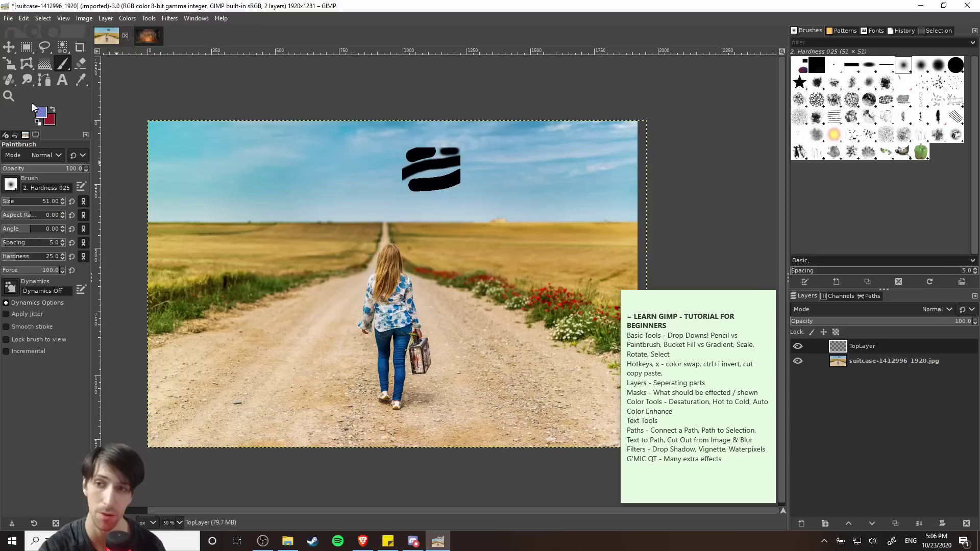
{"action": "mouse_move", "coordinate": [196, 292]}
{"action": "left_mouse_down"}
{"action": "mouse_move", "coordinate": [236, 213]}
{"action": "mouse_move", "coordinate": [318, 162]}
{"action": "mouse_move", "coordinate": [447, 223]}
{"action": "left_mouse_up"}
{"action": "key", "text": "x"}
{"action": "mouse_move", "coordinate": [221, 297]}
{"action": "left_mouse_down"}
{"action": "mouse_move", "coordinate": [297, 194]}
{"action": "mouse_move", "coordinate": [406, 214]}
{"action": "left_mouse_up"}
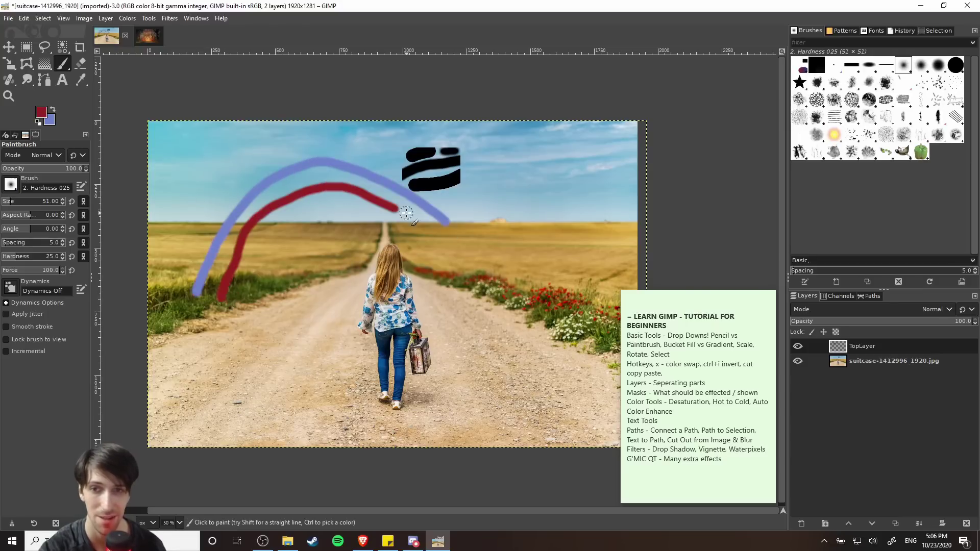
{"action": "key", "text": "x"}
{"action": "mouse_move", "coordinate": [245, 297]}
{"action": "left_mouse_down"}
{"action": "mouse_move", "coordinate": [247, 264]}
{"action": "mouse_move", "coordinate": [275, 220]}
{"action": "mouse_move", "coordinate": [392, 209]}
{"action": "left_mouse_up"}
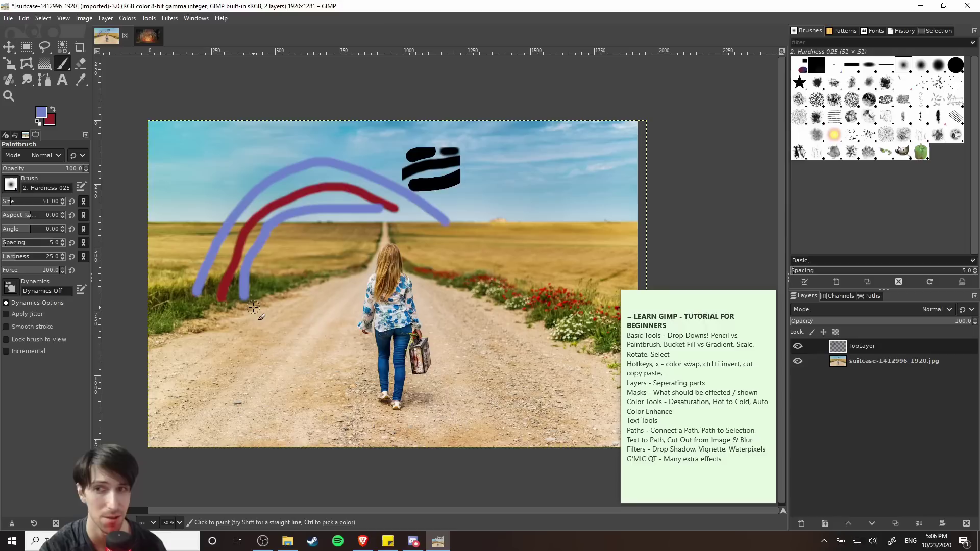
Undo the three arc strokes, and swap the foreground and background colors twice, ending with blue as foreground
{"action": "key", "text": "ctrl+z"}
{"action": "key", "text": "ctrl+z"}
{"action": "key", "text": "ctrl+z"}
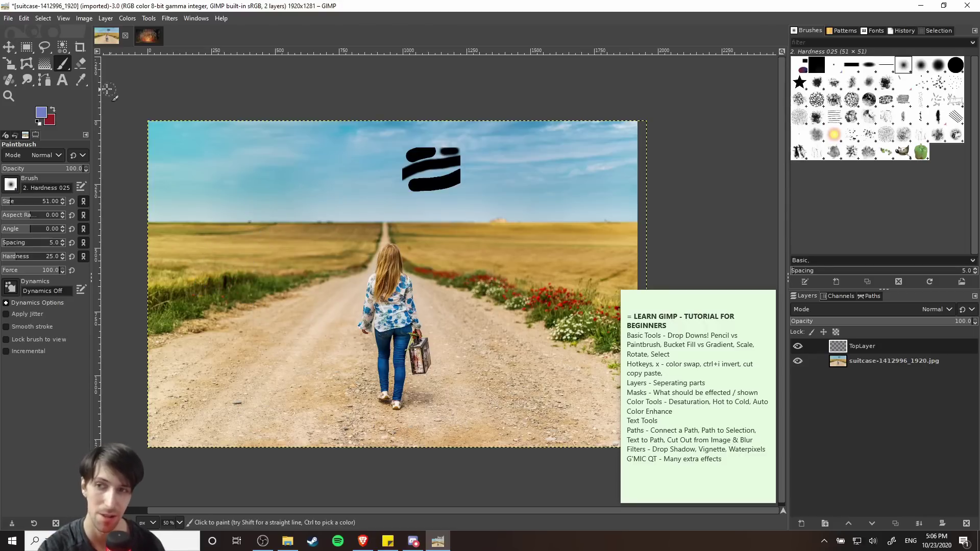
{"action": "left_click", "coordinate": [52, 110]}
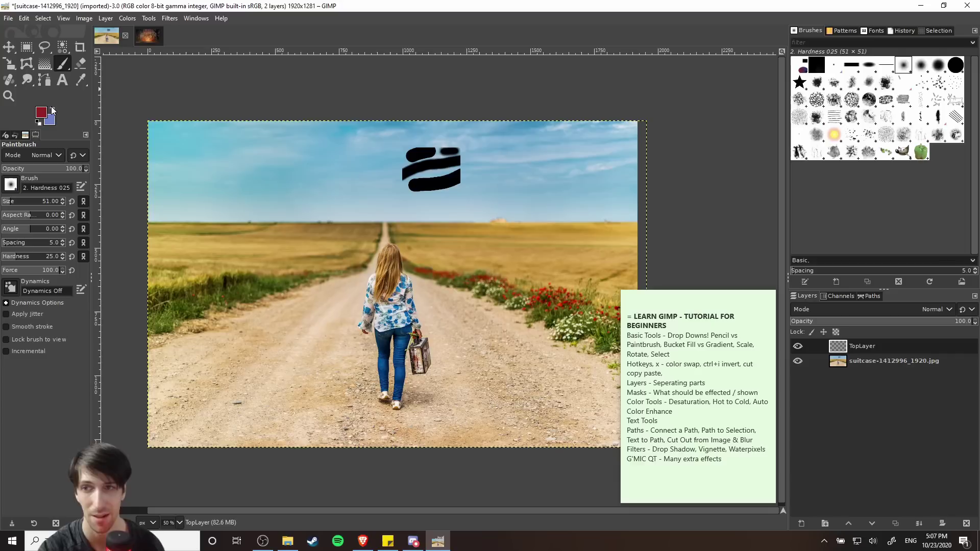
{"action": "left_click", "coordinate": [53, 110]}
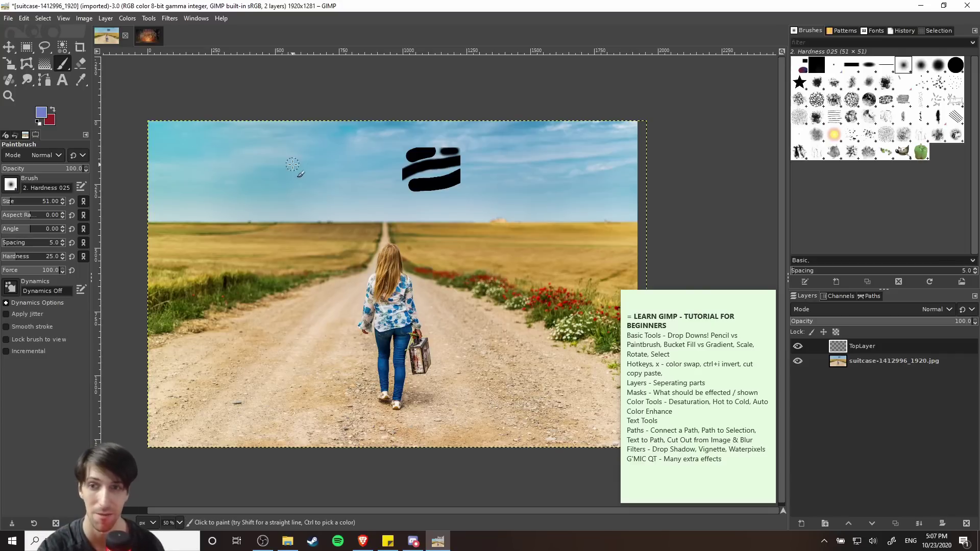
Draw a rectangular selection of about 418 × 716 px around the woman, and invert it
{"action": "left_click", "coordinate": [24, 48]}
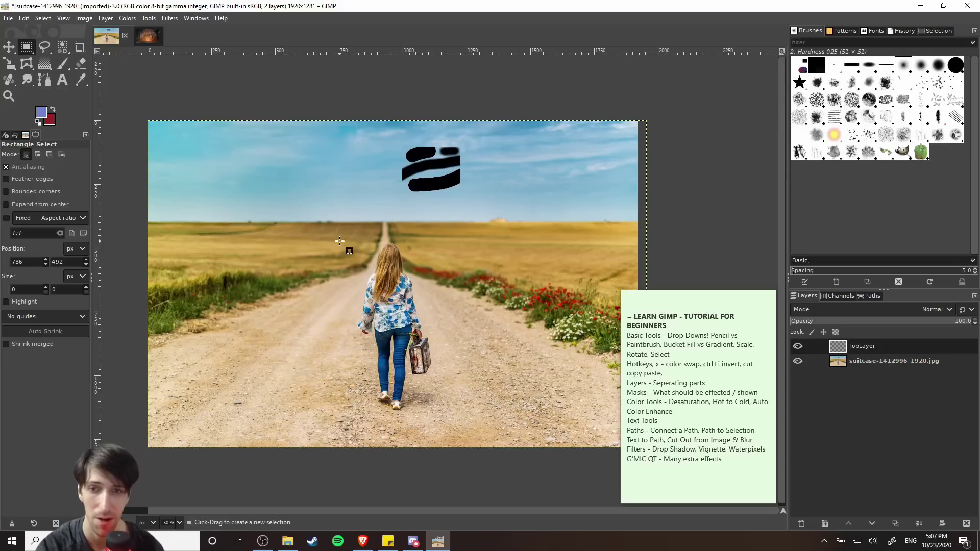
{"action": "left_click_drag", "start_coordinate": [339, 236], "coordinate": [446, 418]}
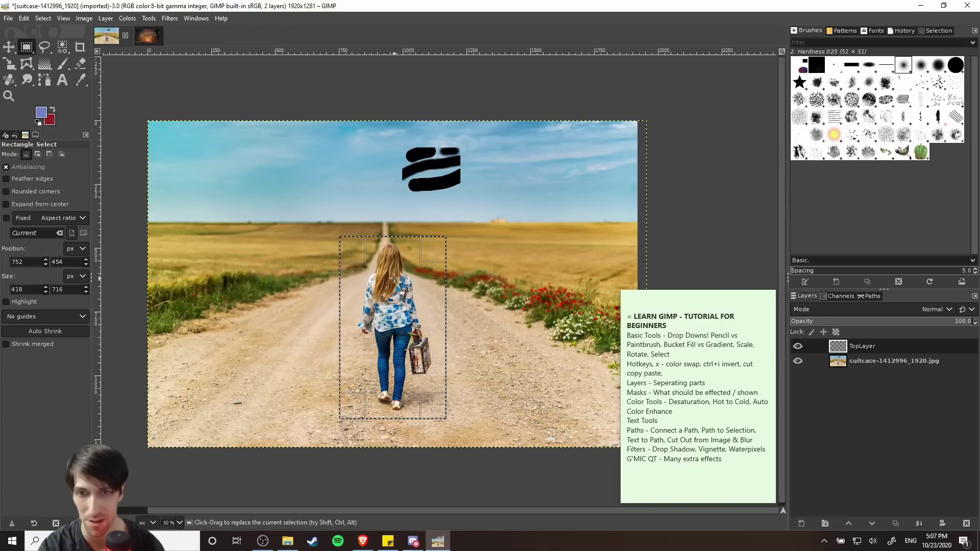
{"action": "key", "text": "ctrl"}
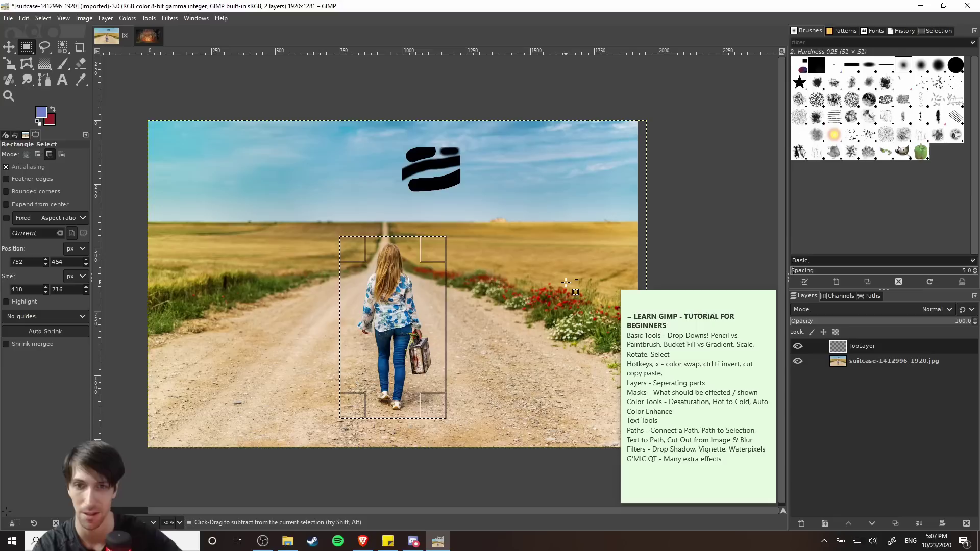
{"action": "left_click", "coordinate": [566, 283], "text": "ctrl"}
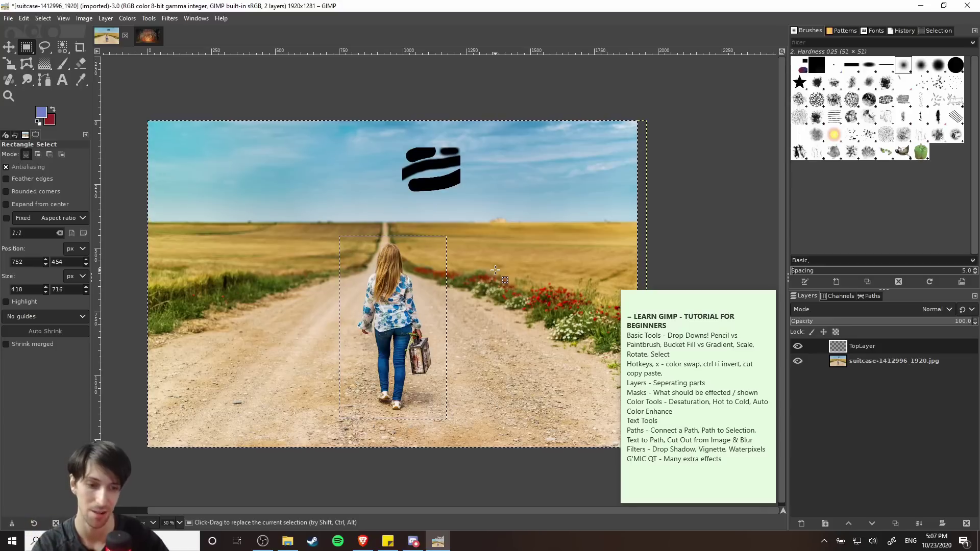
Delete everything around the woman on the suitcase-1412996_1920.jpg layer, and add an alpha channel to that layer
{"action": "left_click", "coordinate": [870, 362]}
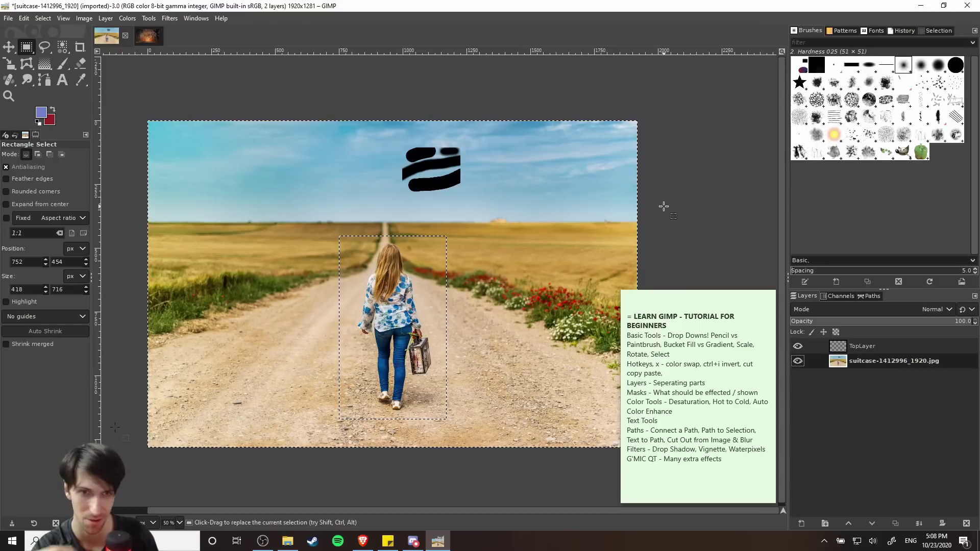
{"action": "key", "text": "Delete"}
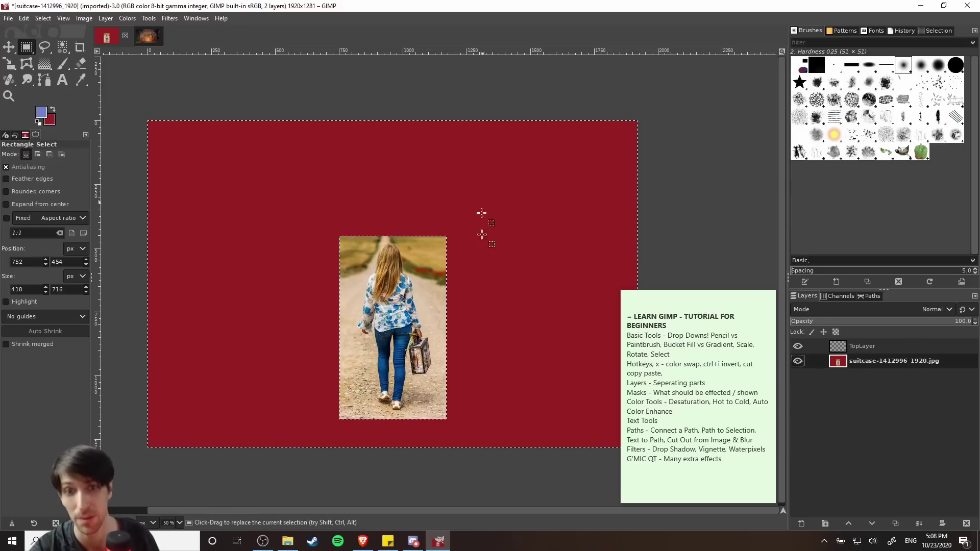
{"action": "right_click", "coordinate": [868, 362]}
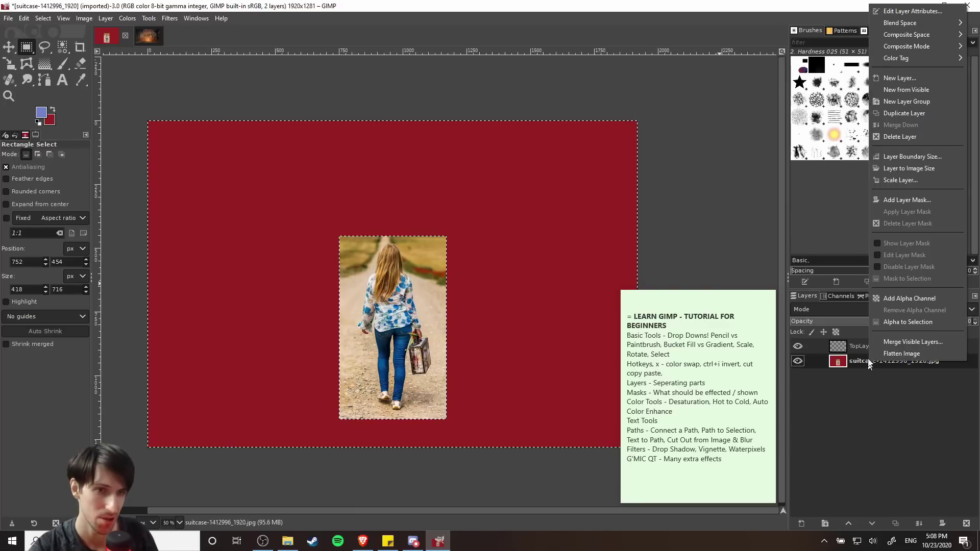
{"action": "left_click", "coordinate": [926, 297]}
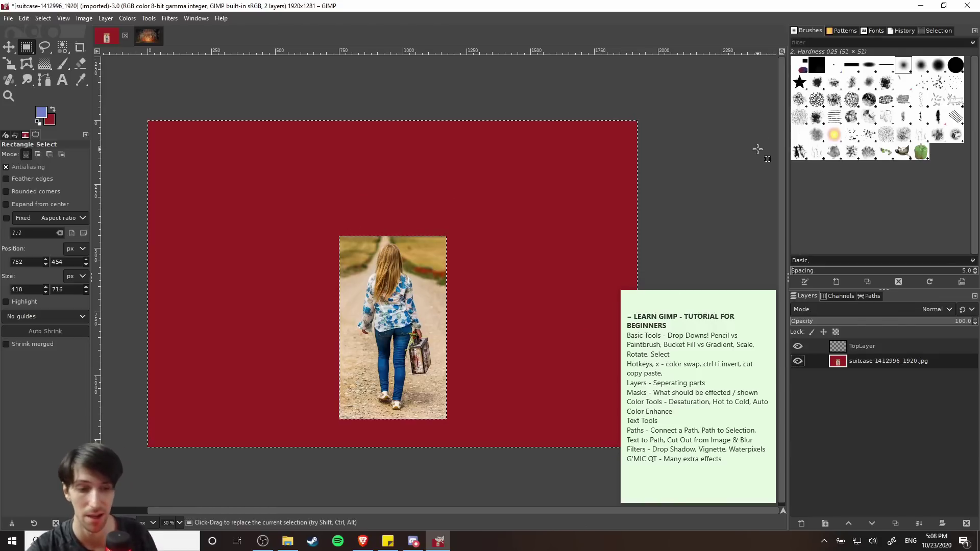
Delete the red area around the woman to transparency, and clear the selection
{"action": "key", "text": "Delete"}
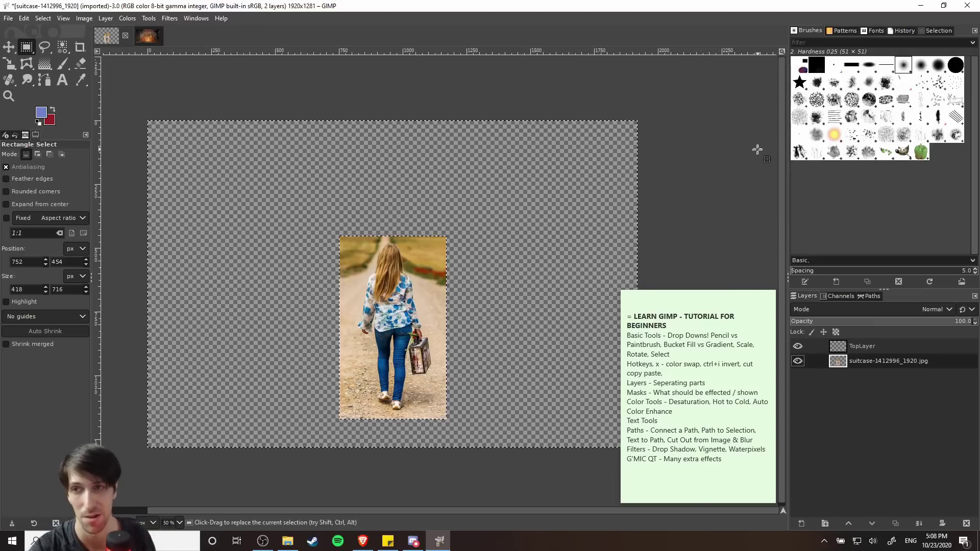
{"action": "left_click", "coordinate": [143, 79]}
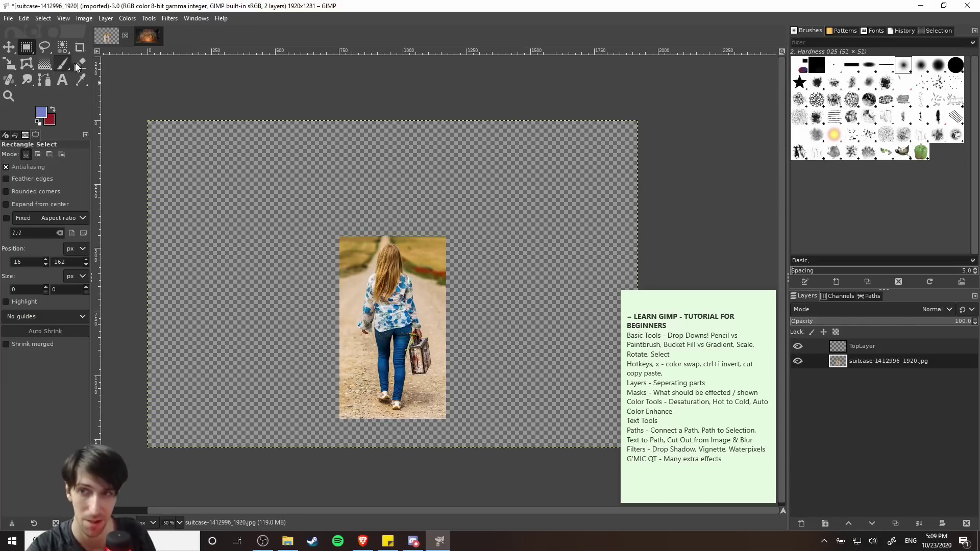
Add a new transparent layer and move it below the suitcase-1412996_1920.jpg layer
{"action": "left_click", "coordinate": [799, 523]}
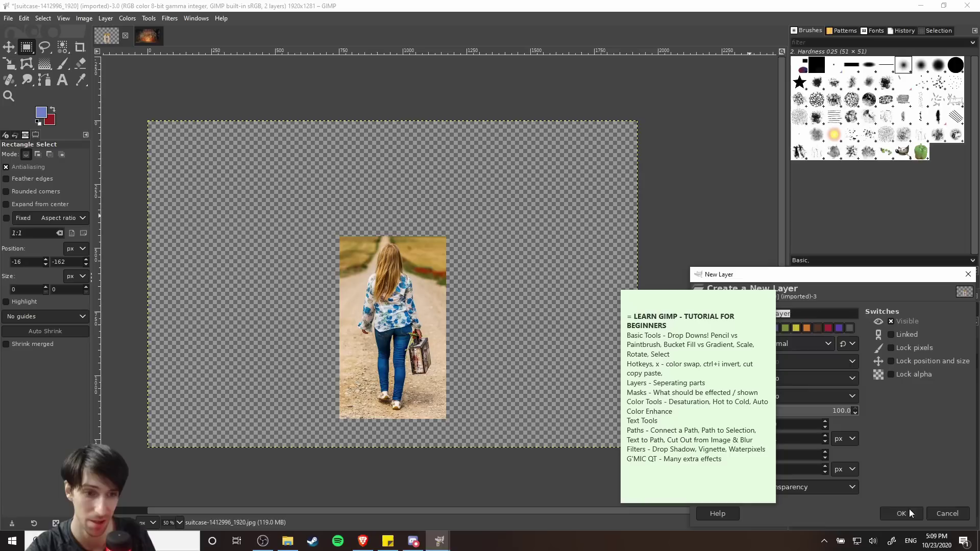
{"action": "left_click", "coordinate": [906, 512]}
{"action": "left_click_drag", "start_coordinate": [877, 362], "coordinate": [879, 391]}
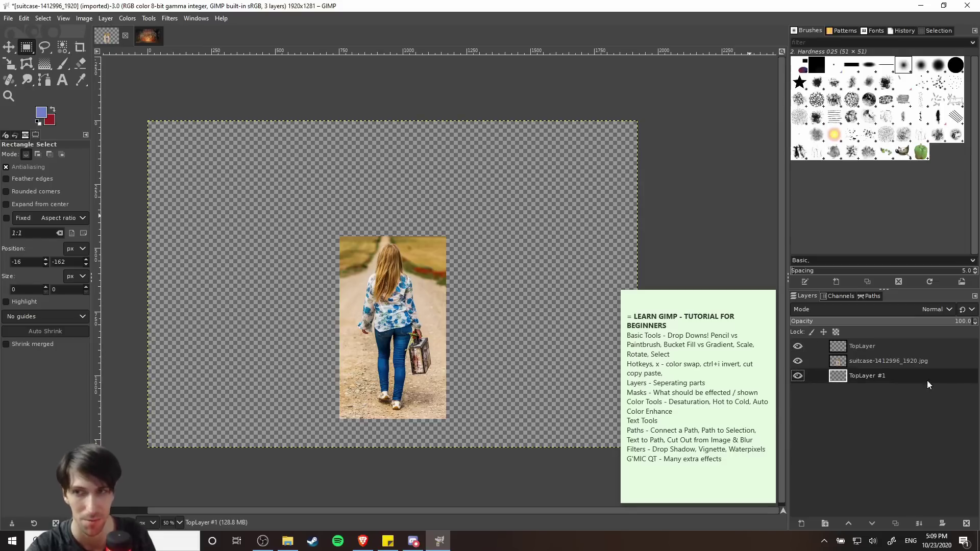
Draw a light-to-dark blue linear gradient diagonally across the bottom layer, and delete that layer
{"action": "left_click", "coordinate": [40, 62]}
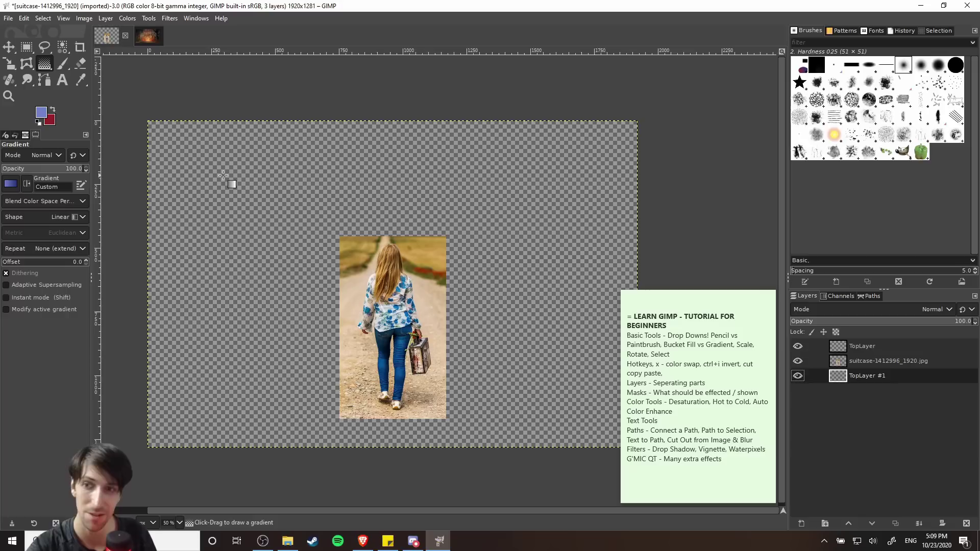
{"action": "left_click_drag", "start_coordinate": [222, 325], "coordinate": [502, 207]}
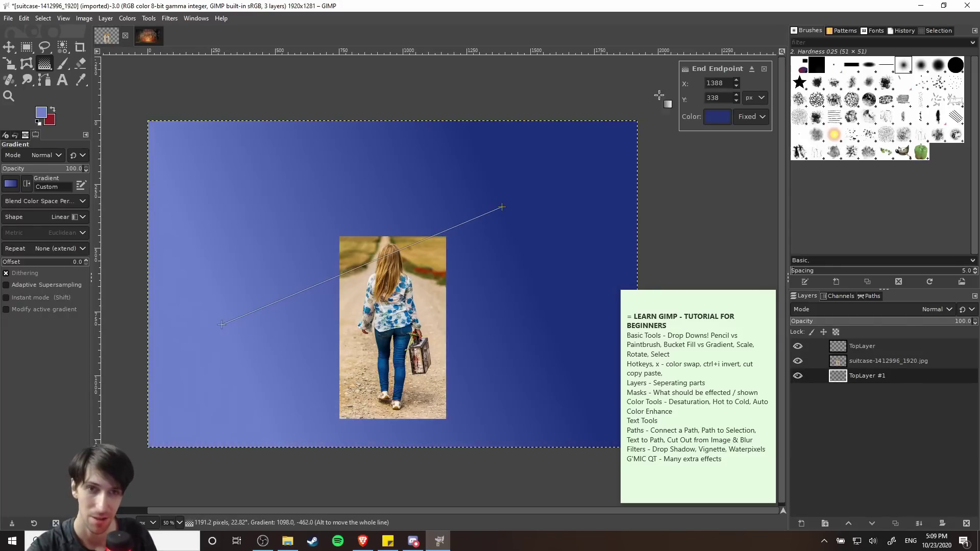
{"action": "key", "text": "Return"}
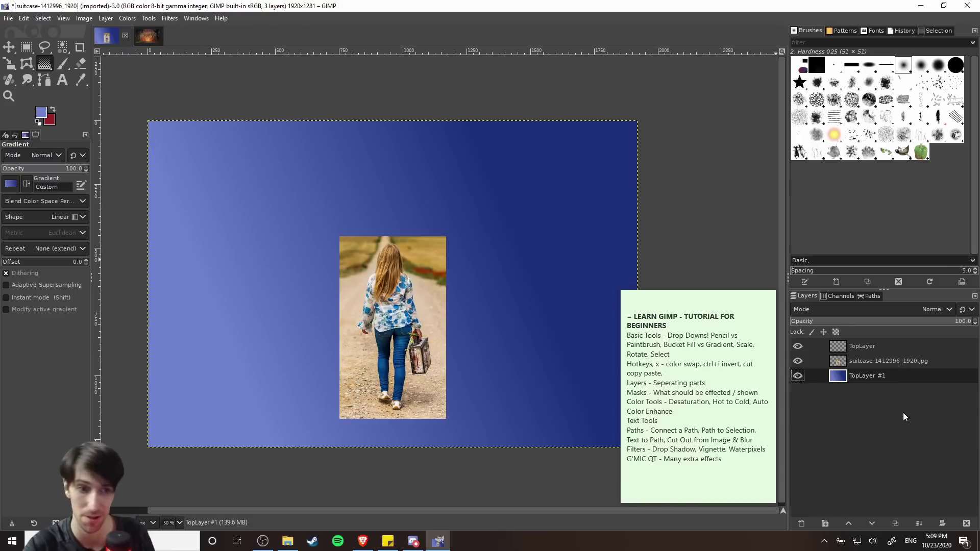
{"action": "left_click", "coordinate": [965, 524]}
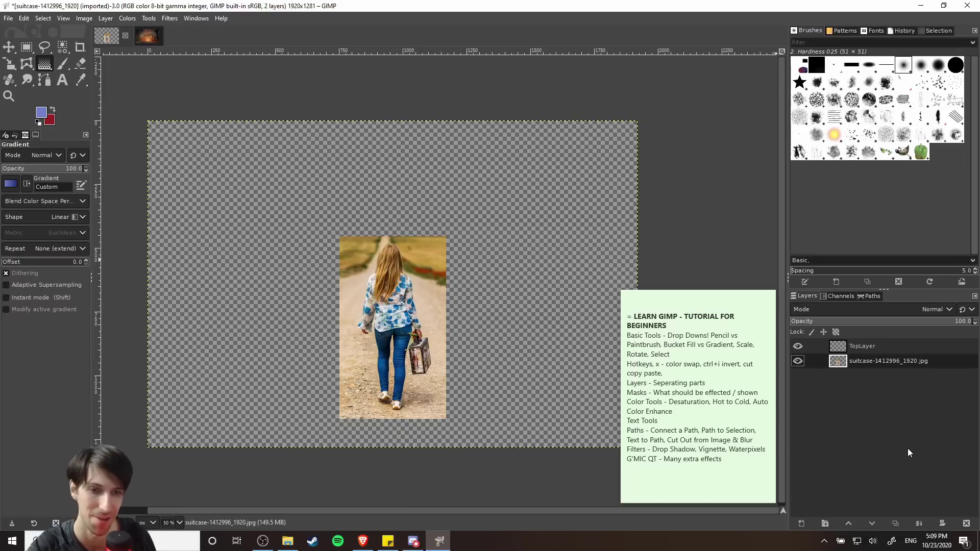
Undo the layer, gradient, alpha channel and deletion changes back to the full photo with the inverted selection
{"action": "scroll", "coordinate": [490, 258], "scroll_direction": "up", "scroll_amount": 1}
{"action": "key", "text": "ctrl+z"}
{"action": "key", "text": "ctrl+z"}
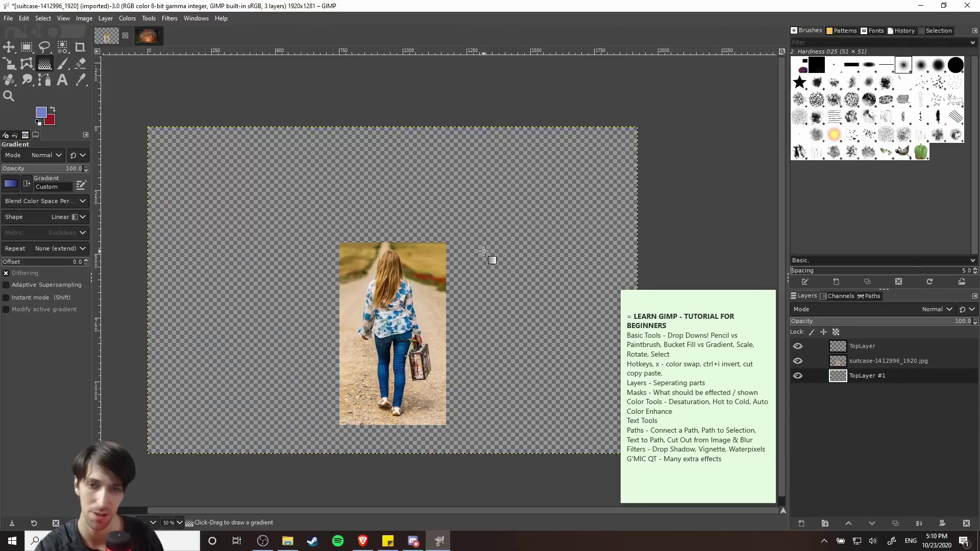
{"action": "key", "text": "ctrl+z"}
{"action": "key", "text": "ctrl+z"}
{"action": "key", "text": "ctrl+z"}
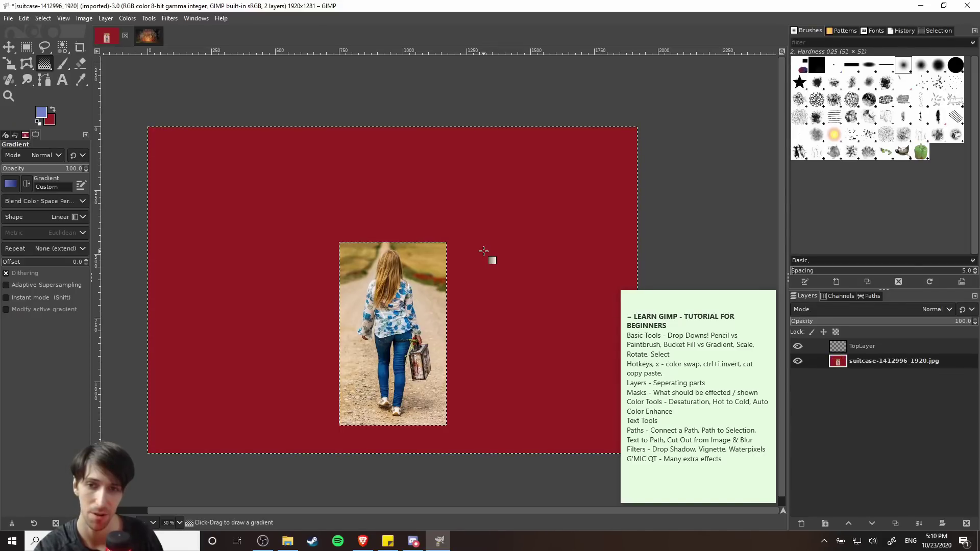
{"action": "key", "text": "ctrl+z"}
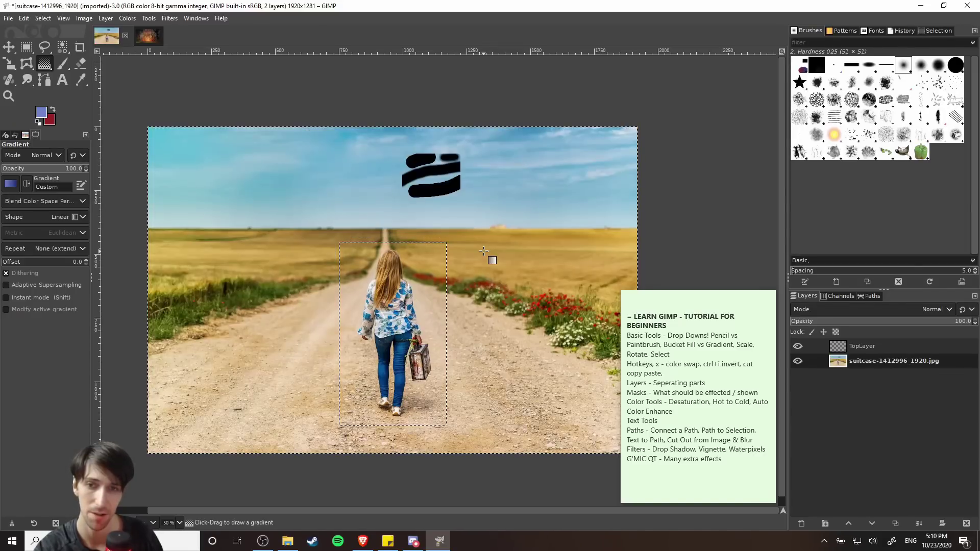
Clear the inverted selection around the woman using the Rectangle Select tool
{"action": "left_click", "coordinate": [26, 48]}
{"action": "left_click", "coordinate": [361, 244]}
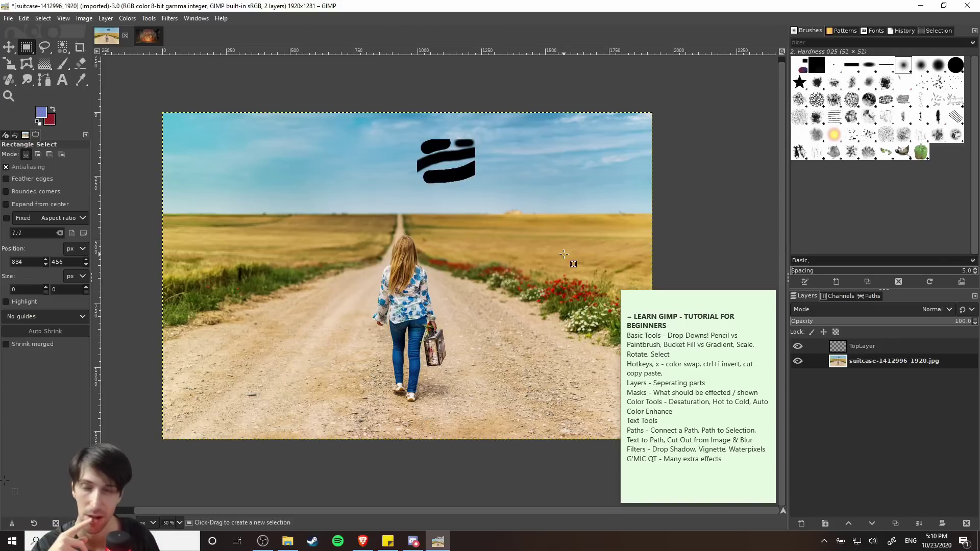
{"action": "left_click_drag", "start_coordinate": [564, 254], "coordinate": [555, 252]}
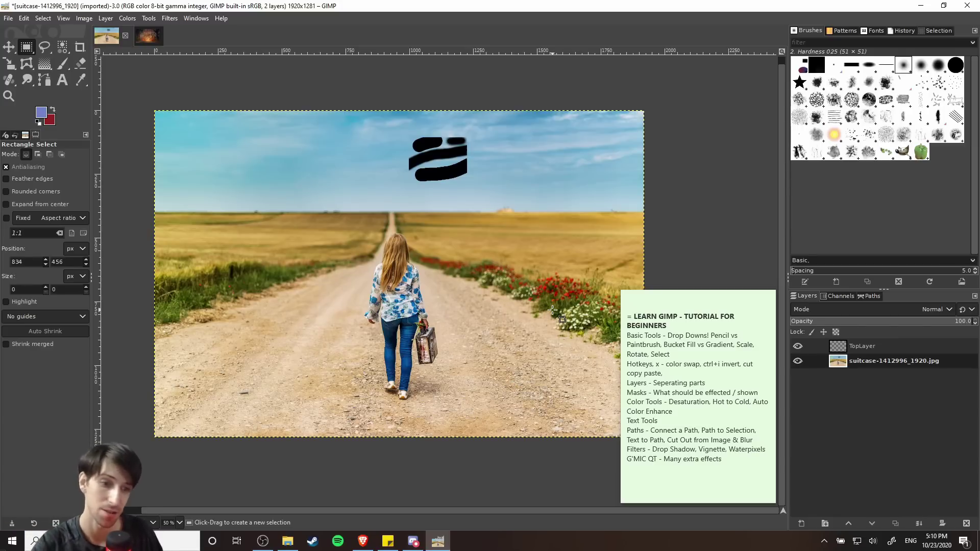
Add a layer mask initialized to White (full opacity) to the suitcase-1412996_1920.jpg layer
{"action": "right_click", "coordinate": [861, 361]}
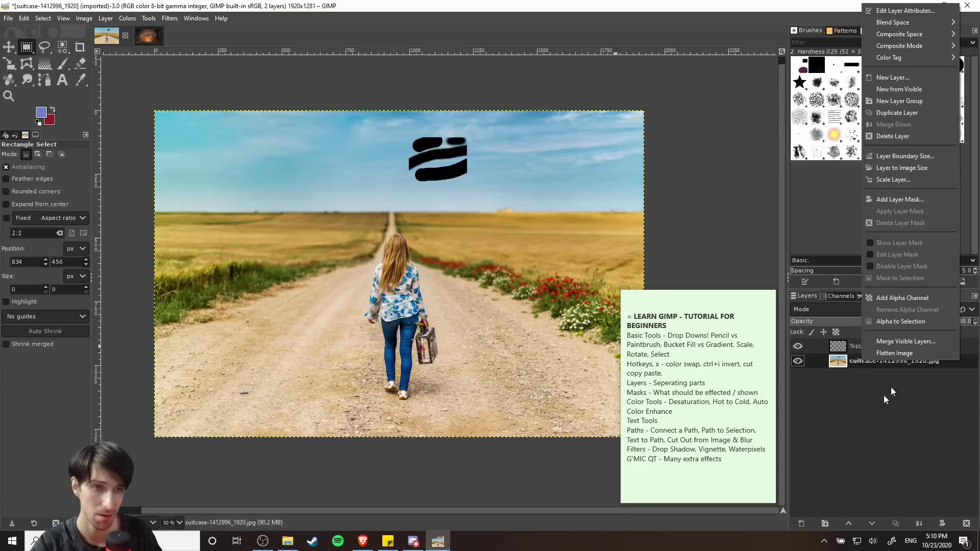
{"action": "left_click", "coordinate": [924, 196]}
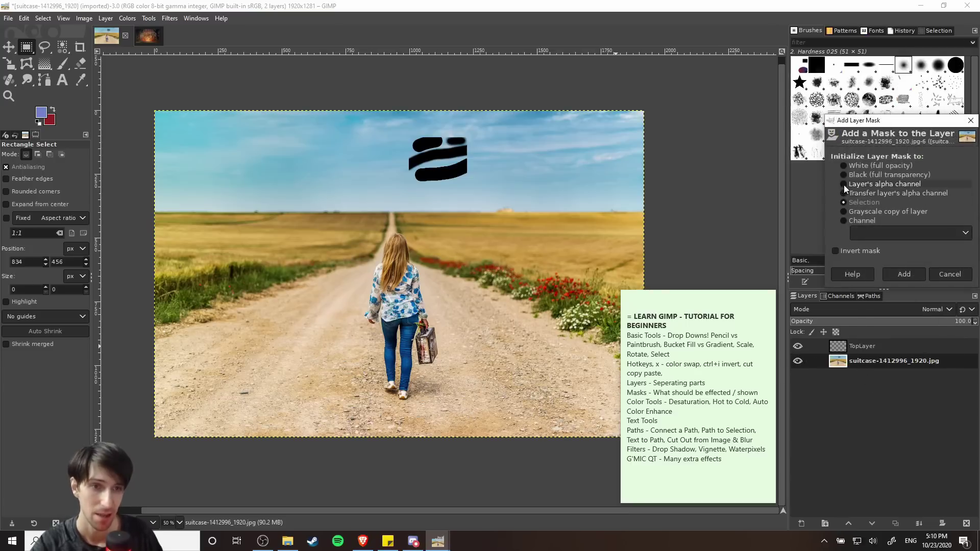
{"action": "left_click", "coordinate": [883, 165]}
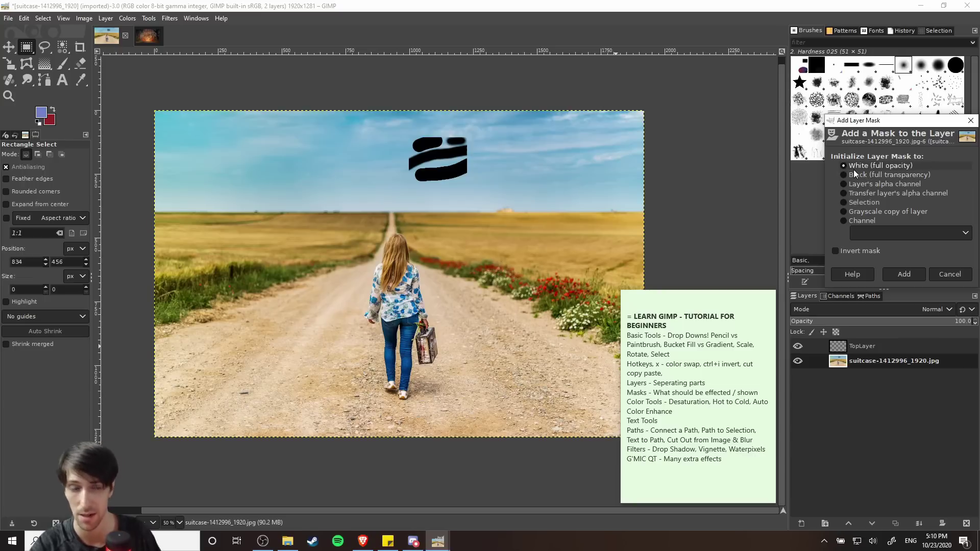
{"action": "left_click", "coordinate": [904, 274]}
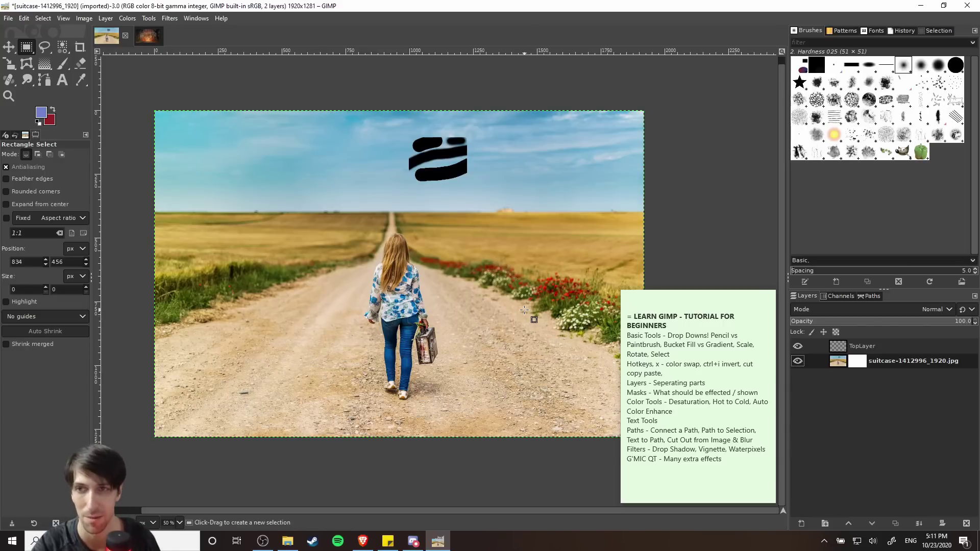
Paint a blue Paintbrush arc across the sky on the layer mask, and undo it
{"action": "left_click", "coordinate": [66, 60]}
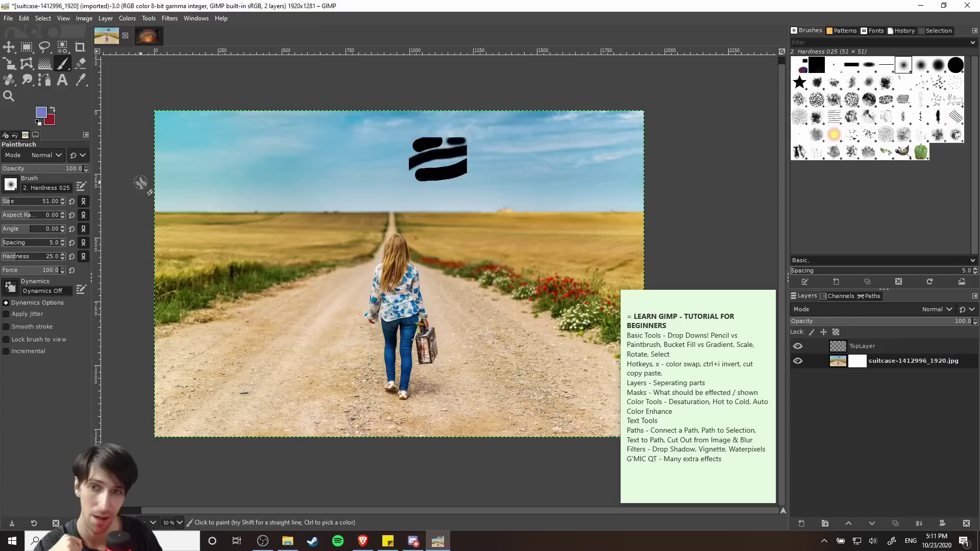
{"action": "mouse_move", "coordinate": [152, 239]}
{"action": "left_mouse_down"}
{"action": "mouse_move", "coordinate": [161, 203]}
{"action": "mouse_move", "coordinate": [270, 152]}
{"action": "mouse_move", "coordinate": [379, 152]}
{"action": "mouse_move", "coordinate": [491, 179]}
{"action": "left_mouse_up"}
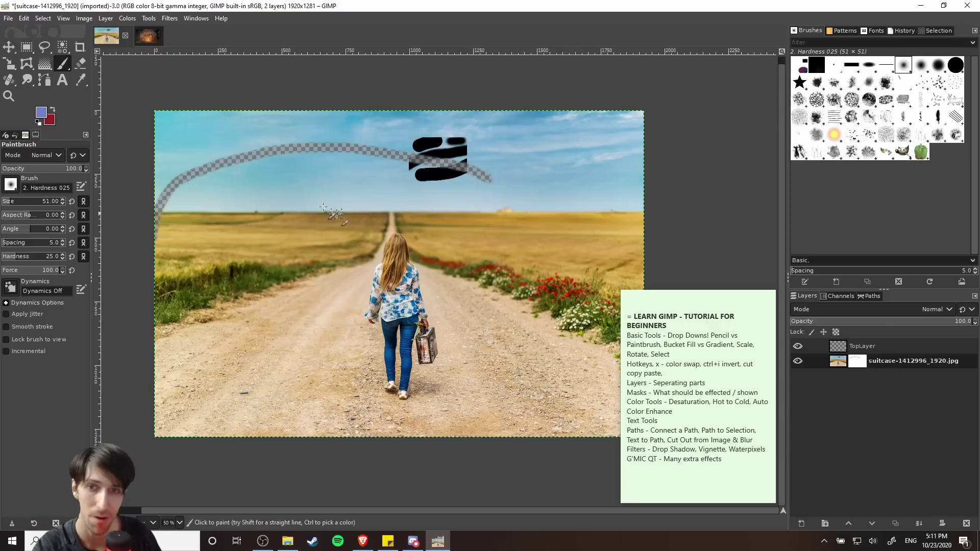
{"action": "key", "text": "ctrl+z"}
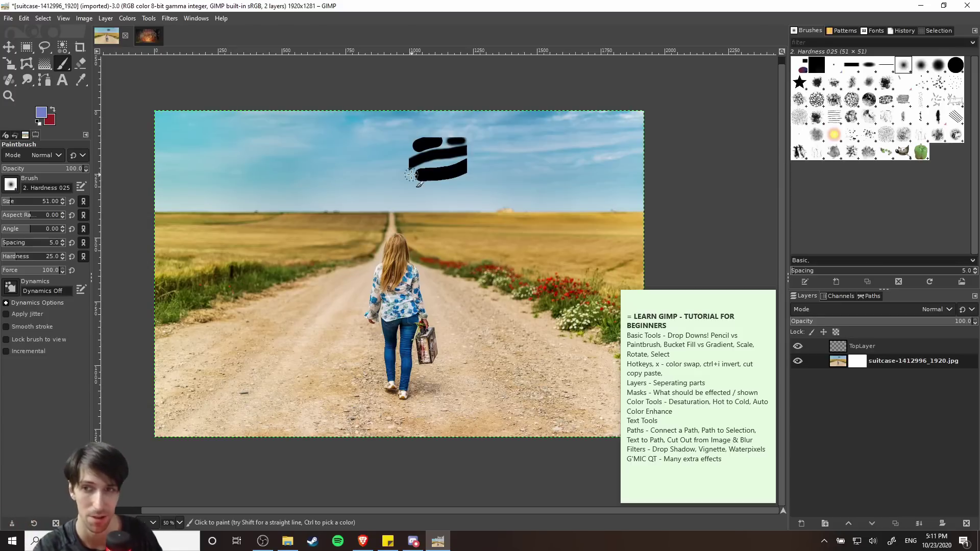
Set the foreground color to black with HTML notation 000000
{"action": "left_click", "coordinate": [41, 112]}
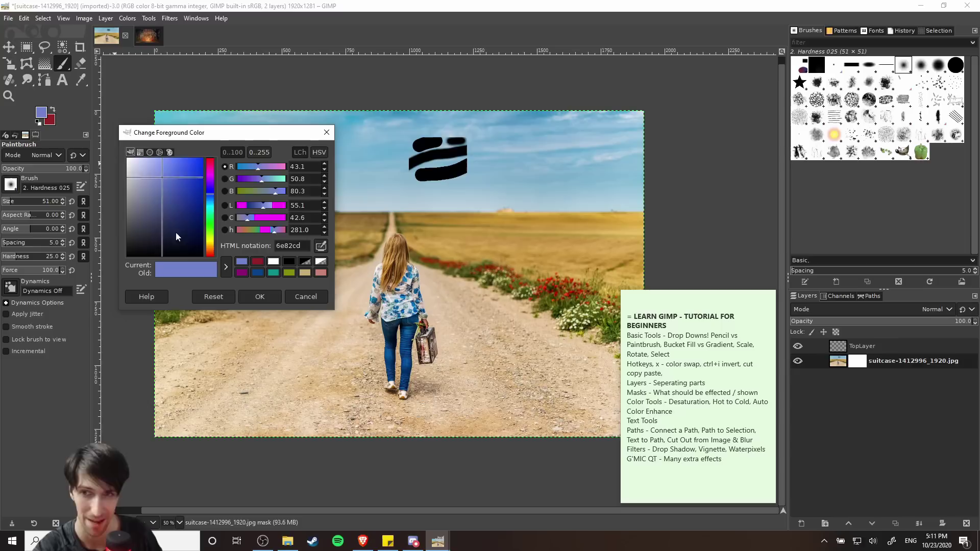
{"action": "left_click_drag", "start_coordinate": [175, 231], "coordinate": [114, 268]}
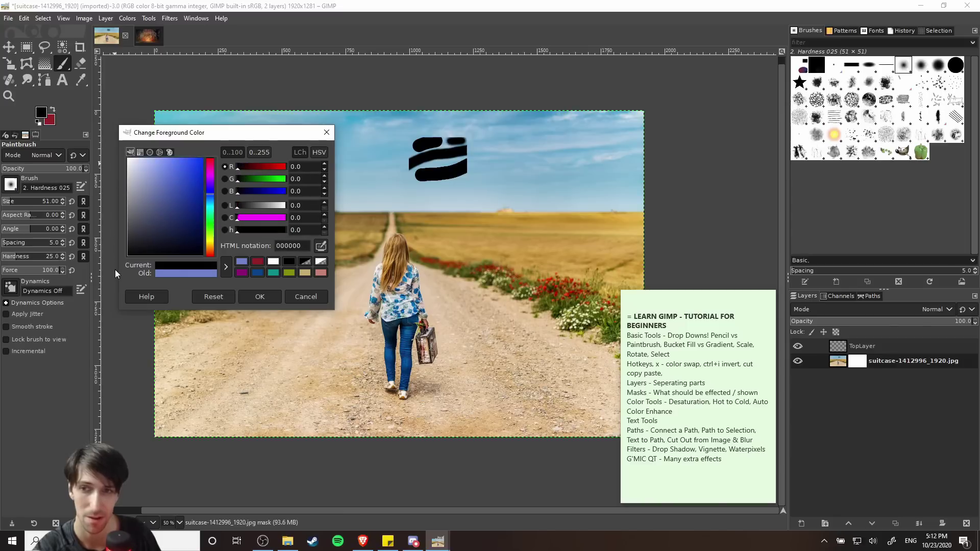
{"action": "mouse_move", "coordinate": [114, 235]}
{"action": "left_mouse_down"}
{"action": "mouse_move", "coordinate": [110, 155]}
{"action": "mouse_move", "coordinate": [132, 173]}
{"action": "mouse_move", "coordinate": [120, 148]}
{"action": "mouse_move", "coordinate": [134, 179]}
{"action": "mouse_move", "coordinate": [106, 256]}
{"action": "left_mouse_up"}
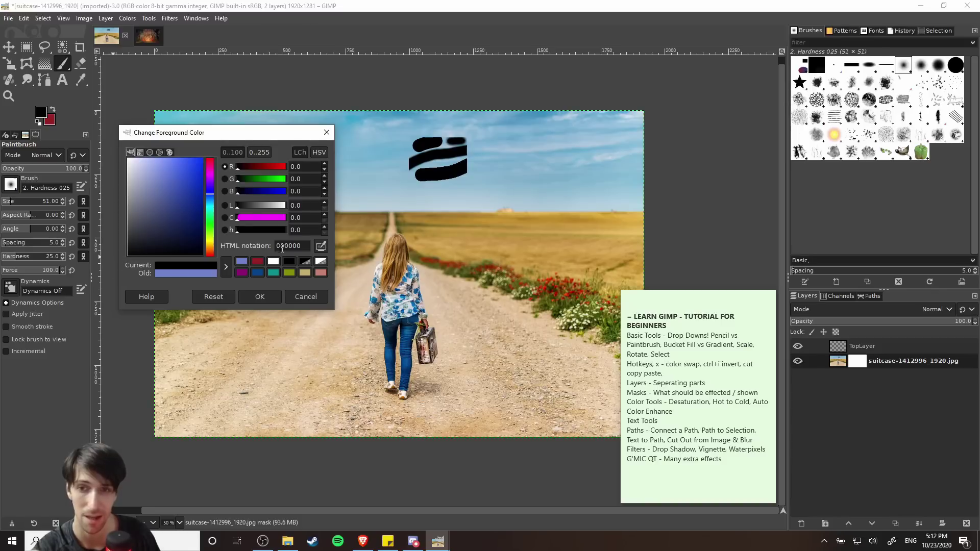
{"action": "double_click", "coordinate": [298, 246]}
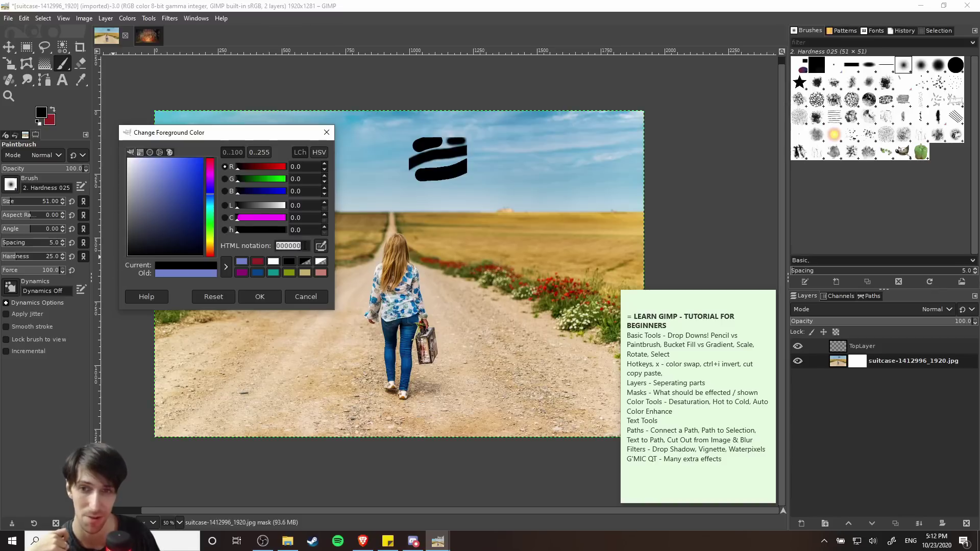
{"action": "key", "text": "Return"}
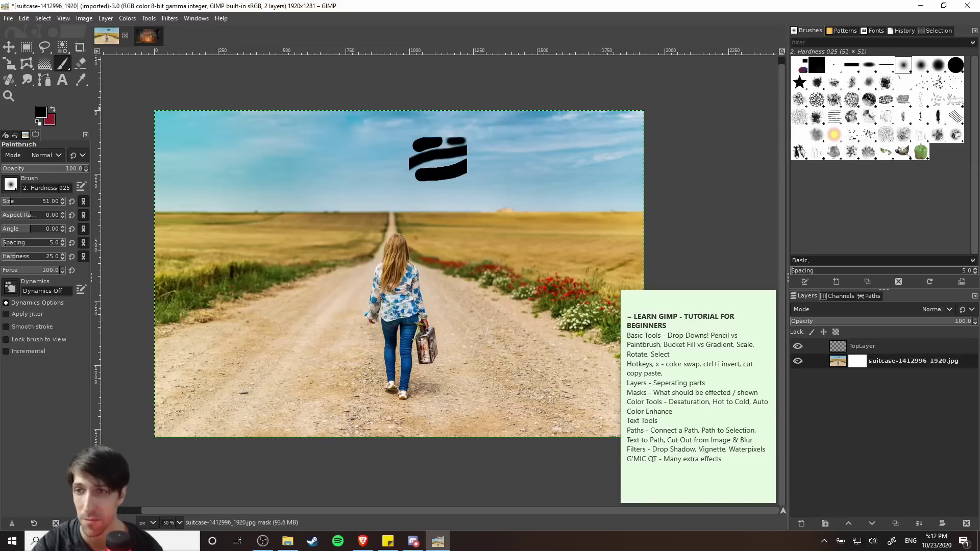
Choose the 2. Hardness 075 brush and paint black over much of the sky and the left field edge on the layer mask
{"action": "left_click", "coordinate": [10, 184]}
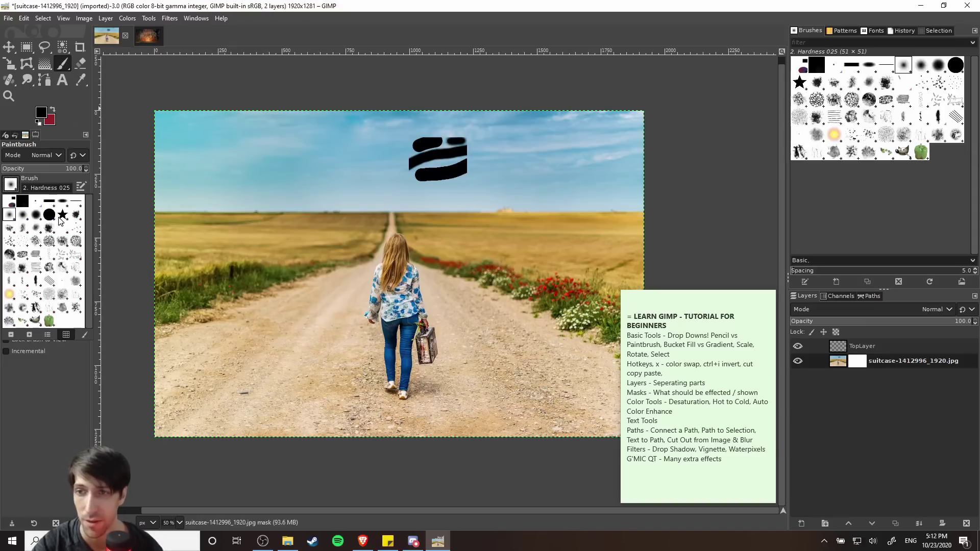
{"action": "left_click", "coordinate": [36, 215]}
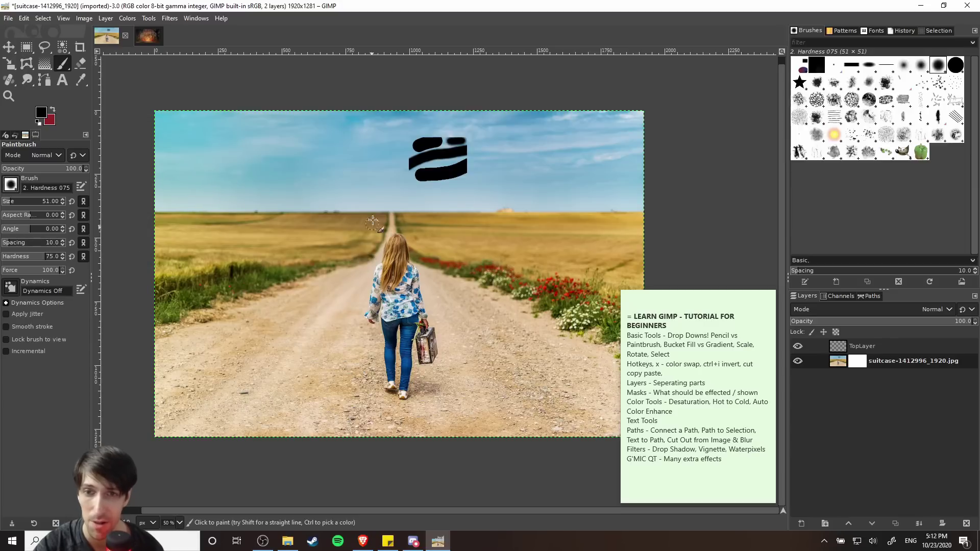
{"action": "mouse_move", "coordinate": [149, 313]}
{"action": "left_mouse_down"}
{"action": "mouse_move", "coordinate": [181, 242]}
{"action": "mouse_move", "coordinate": [221, 189]}
{"action": "mouse_move", "coordinate": [253, 170]}
{"action": "mouse_move", "coordinate": [327, 170]}
{"action": "mouse_move", "coordinate": [377, 196]}
{"action": "mouse_move", "coordinate": [444, 210]}
{"action": "mouse_move", "coordinate": [557, 193]}
{"action": "mouse_move", "coordinate": [561, 144]}
{"action": "mouse_move", "coordinate": [390, 125]}
{"action": "mouse_move", "coordinate": [534, 153]}
{"action": "mouse_move", "coordinate": [371, 156]}
{"action": "mouse_move", "coordinate": [553, 139]}
{"action": "mouse_move", "coordinate": [589, 145]}
{"action": "mouse_move", "coordinate": [509, 128]}
{"action": "mouse_move", "coordinate": [487, 149]}
{"action": "mouse_move", "coordinate": [410, 172]}
{"action": "mouse_move", "coordinate": [568, 171]}
{"action": "mouse_move", "coordinate": [483, 166]}
{"action": "mouse_move", "coordinate": [327, 184]}
{"action": "mouse_move", "coordinate": [224, 181]}
{"action": "mouse_move", "coordinate": [322, 167]}
{"action": "mouse_move", "coordinate": [428, 174]}
{"action": "mouse_move", "coordinate": [434, 155]}
{"action": "mouse_move", "coordinate": [198, 159]}
{"action": "left_mouse_up"}
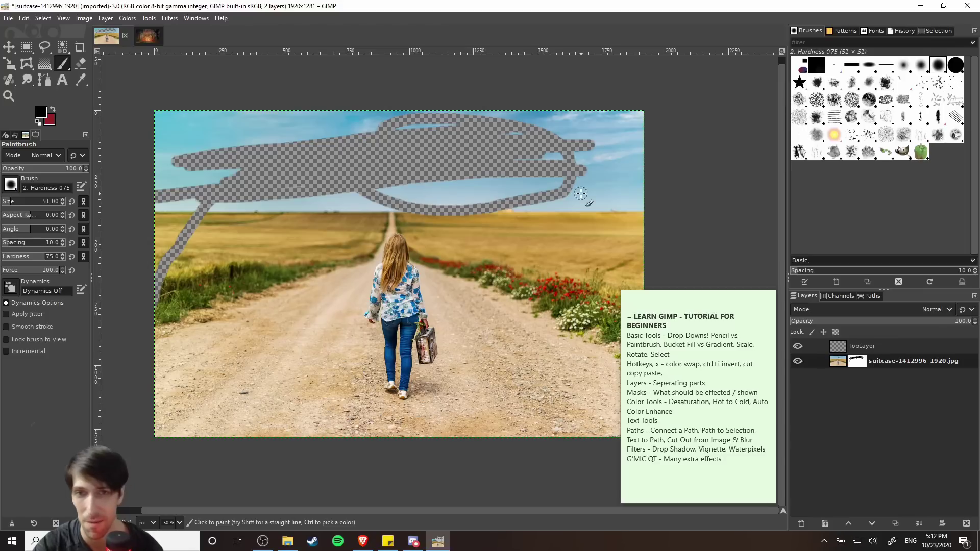
Disable the layer mask of the suitcase-1412996_1920.jpg layer, and enable it again
{"action": "right_click", "coordinate": [864, 367]}
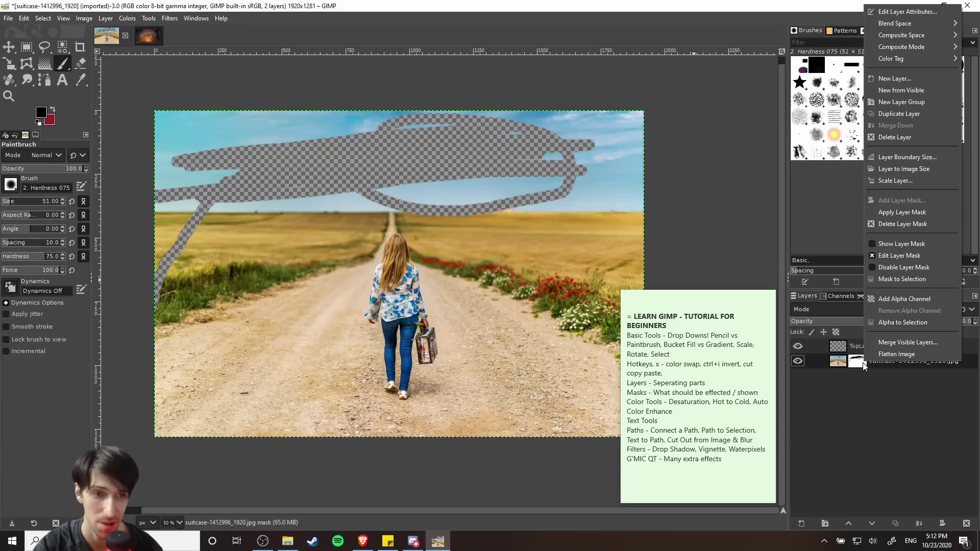
{"action": "left_click", "coordinate": [944, 266]}
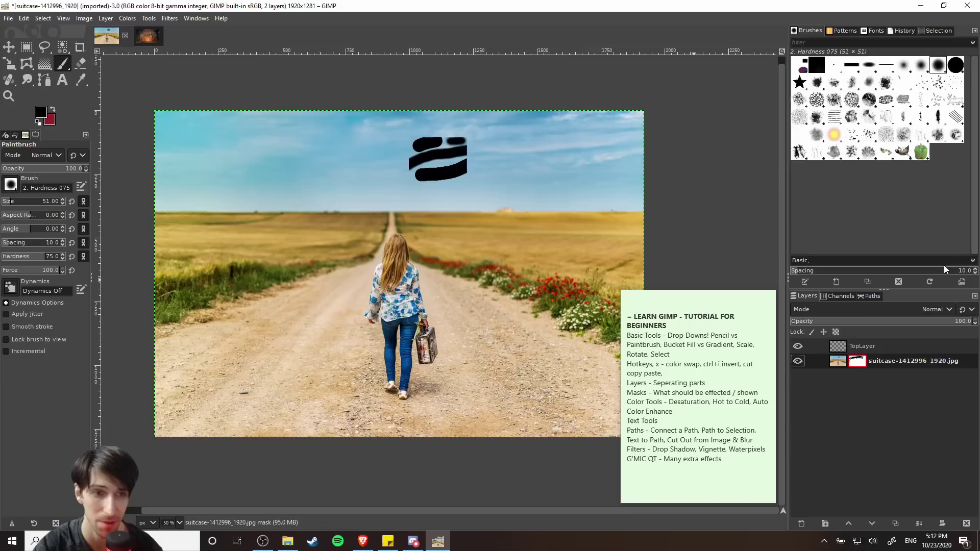
{"action": "right_click", "coordinate": [864, 366]}
{"action": "left_click", "coordinate": [910, 263]}
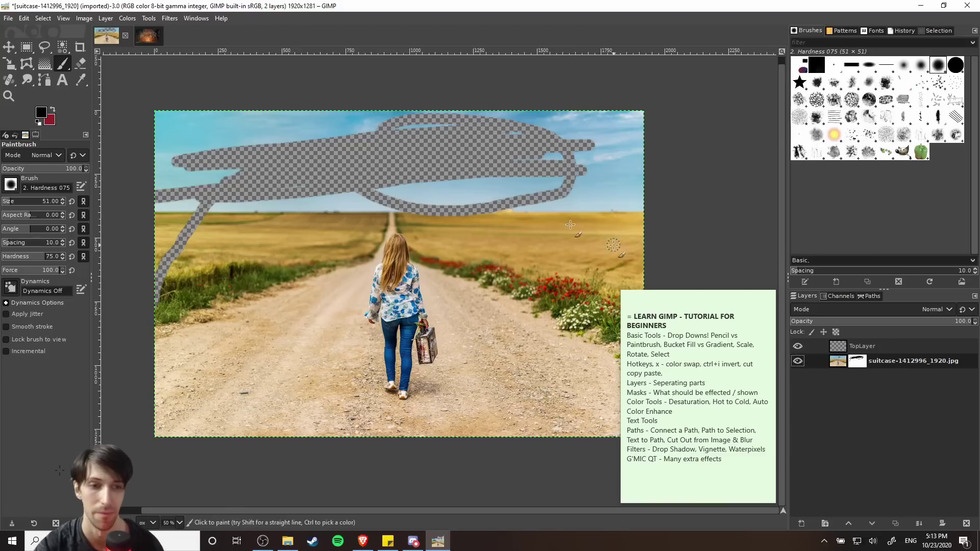
Set the background color to white (ffffff), and swap it with the black foreground color
{"action": "left_click_drag", "start_coordinate": [201, 200], "coordinate": [209, 200]}
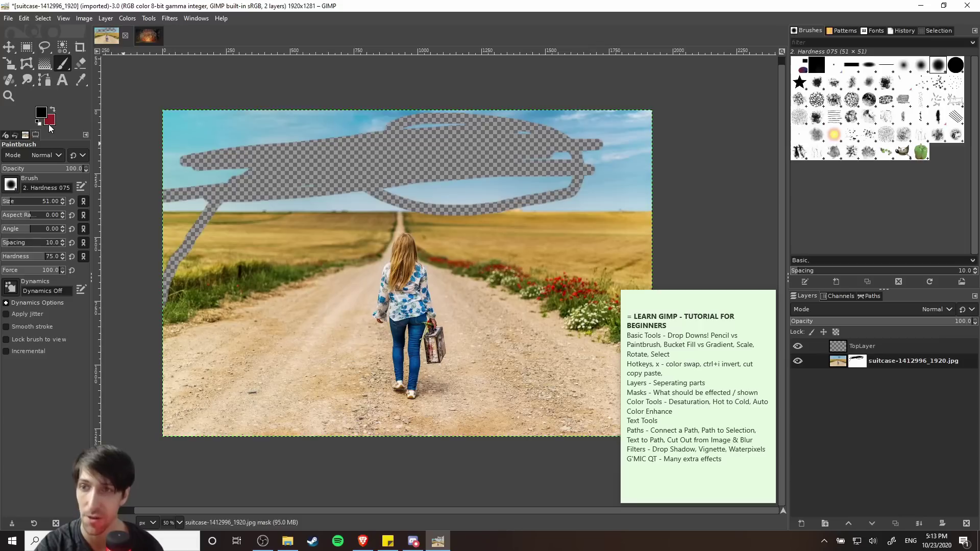
{"action": "left_click", "coordinate": [48, 124]}
{"action": "left_click_drag", "start_coordinate": [146, 183], "coordinate": [96, 146]}
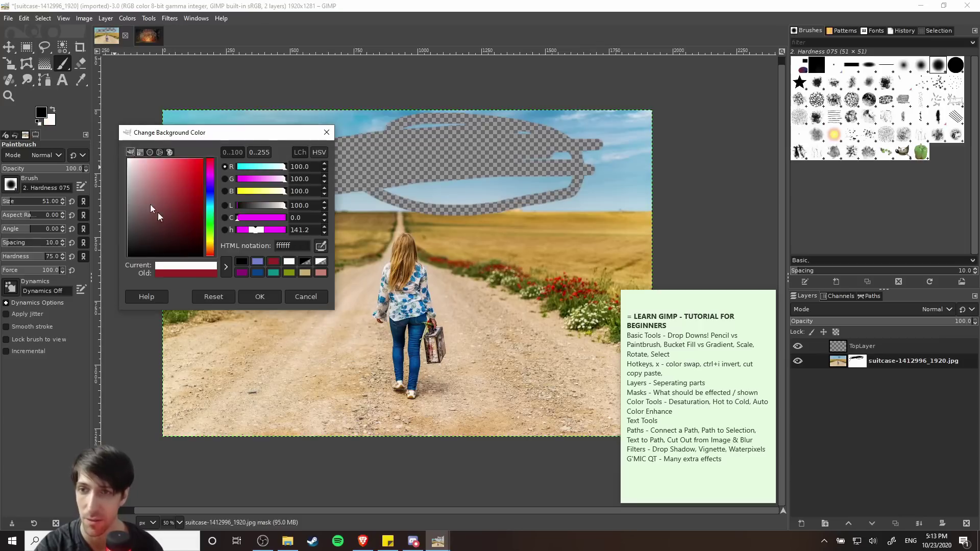
{"action": "left_click", "coordinate": [259, 296]}
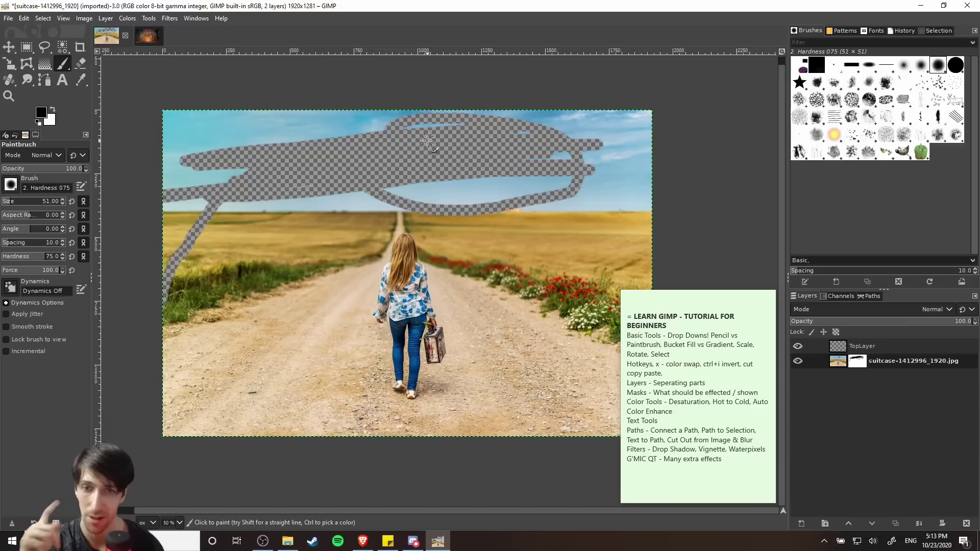
{"action": "key", "text": "x"}
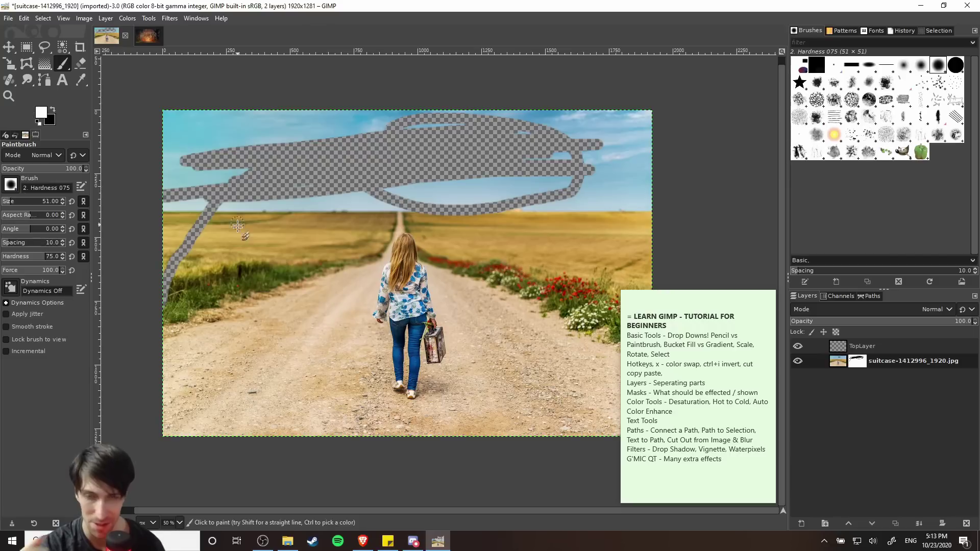
Paint white on the layer mask over the right and middle parts of the hidden sky to restore them
{"action": "mouse_move", "coordinate": [256, 201]}
{"action": "left_mouse_down"}
{"action": "mouse_move", "coordinate": [301, 171]}
{"action": "mouse_move", "coordinate": [341, 168]}
{"action": "mouse_move", "coordinate": [275, 194]}
{"action": "mouse_move", "coordinate": [367, 169]}
{"action": "mouse_move", "coordinate": [413, 174]}
{"action": "mouse_move", "coordinate": [352, 202]}
{"action": "mouse_move", "coordinate": [576, 201]}
{"action": "mouse_move", "coordinate": [510, 197]}
{"action": "mouse_move", "coordinate": [587, 183]}
{"action": "mouse_move", "coordinate": [510, 143]}
{"action": "mouse_move", "coordinate": [521, 115]}
{"action": "mouse_move", "coordinate": [385, 162]}
{"action": "mouse_move", "coordinate": [558, 106]}
{"action": "left_mouse_up"}
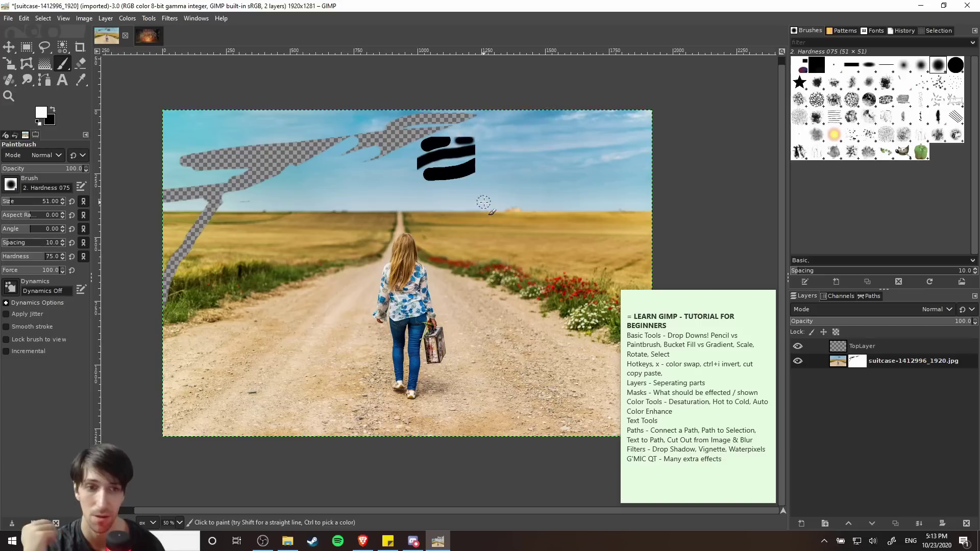
{"action": "scroll", "coordinate": [443, 293], "scroll_direction": "down", "scroll_amount": 1}
{"action": "scroll", "coordinate": [443, 293], "scroll_direction": "left", "scroll_amount": 1}
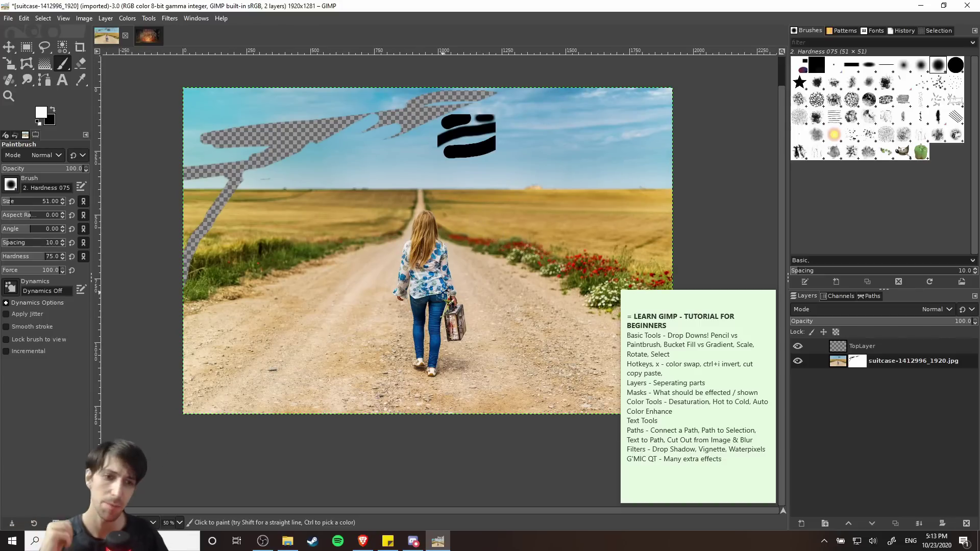
Highlight the Paths topic in the tutorial notes, and activate the Paths tool for the suitcase image
{"action": "left_click_drag", "start_coordinate": [630, 430], "coordinate": [752, 427]}
{"action": "left_click", "coordinate": [757, 427]}
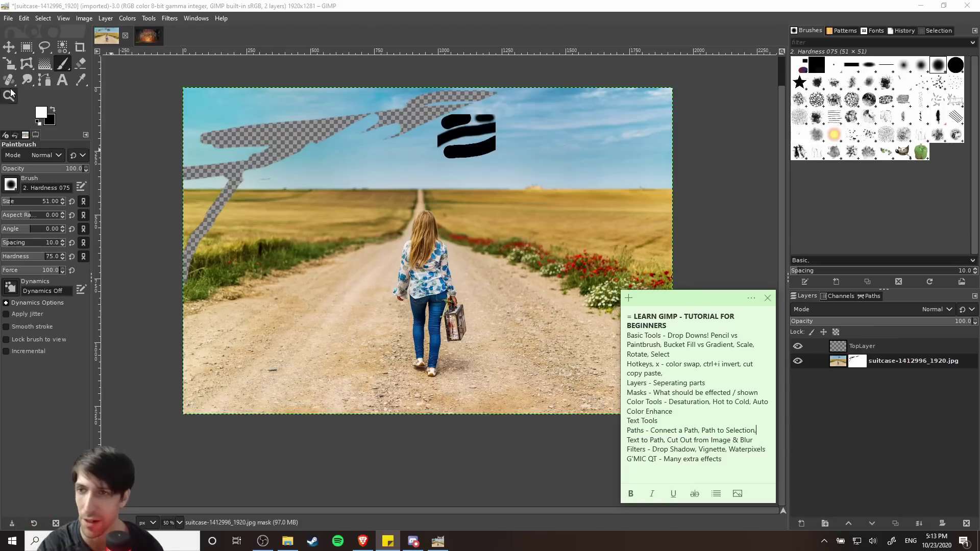
{"action": "left_click", "coordinate": [45, 80]}
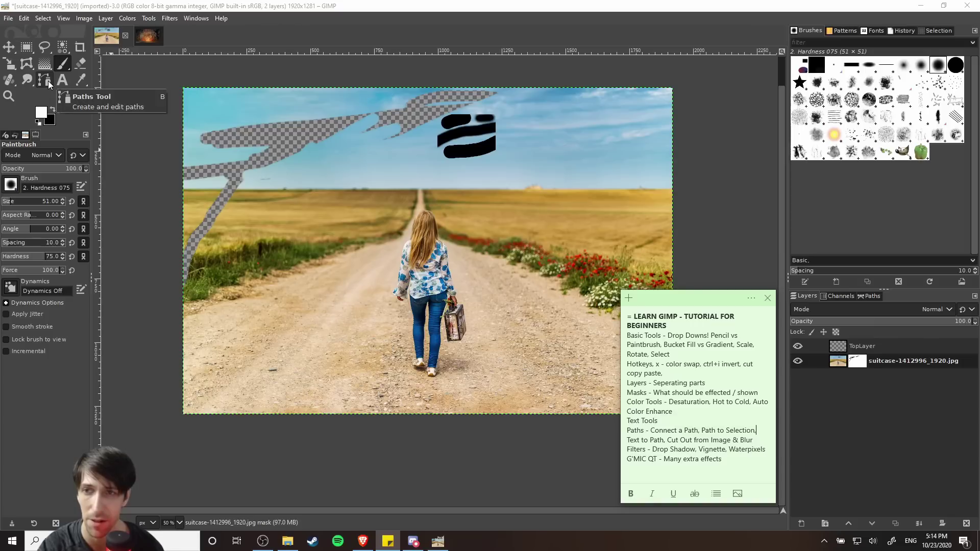
{"action": "left_click", "coordinate": [48, 81]}
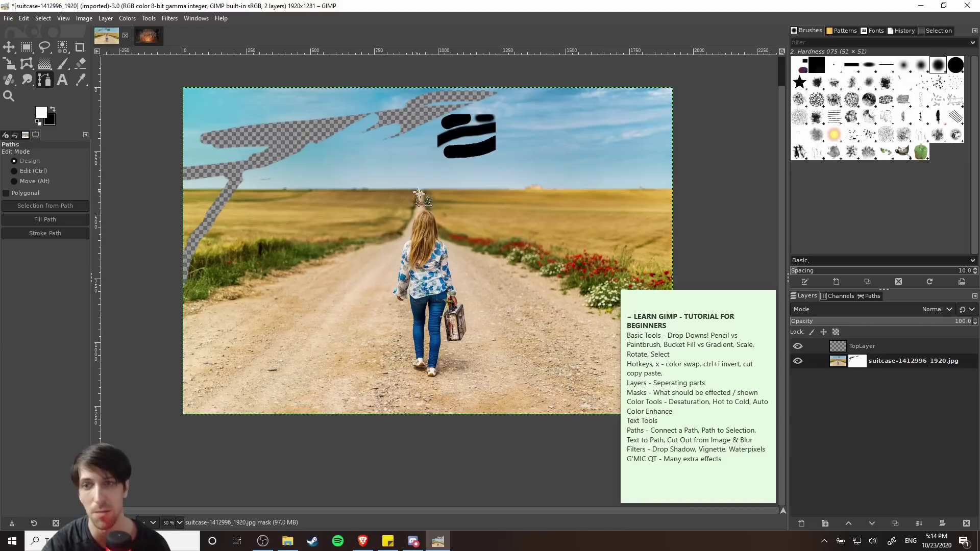
View the the-dark-hedges-4094148_1920.jpg image, and return to the suitcase image
{"action": "scroll", "coordinate": [490, 245], "scroll_direction": "up", "scroll_amount": 2}
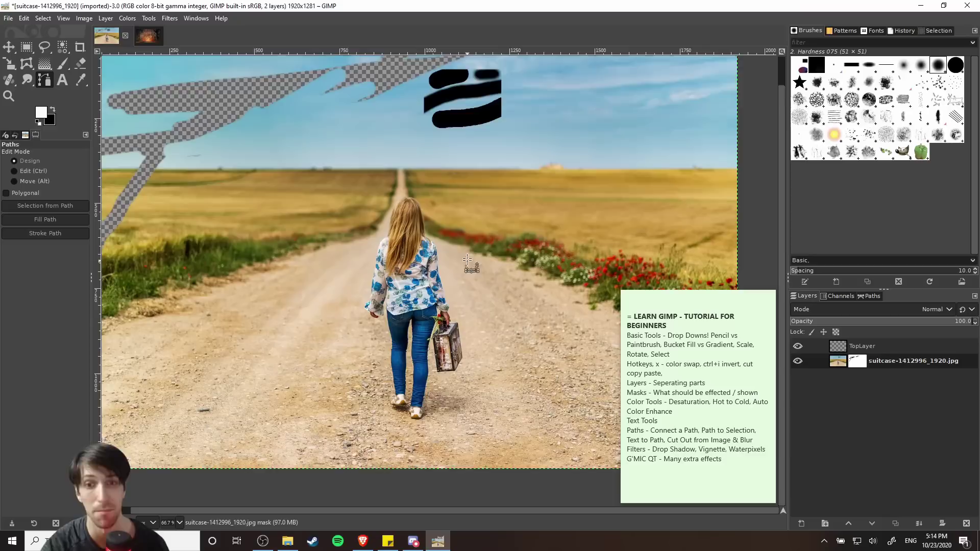
{"action": "scroll", "coordinate": [475, 258], "scroll_direction": "up", "scroll_amount": 1}
{"action": "left_click_drag", "start_coordinate": [432, 205], "coordinate": [455, 266]}
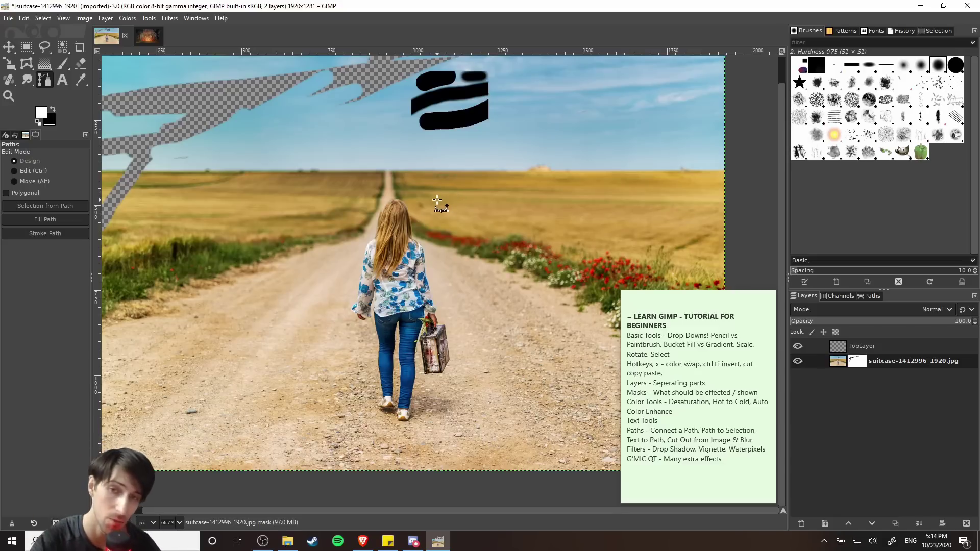
{"action": "left_click", "coordinate": [144, 37]}
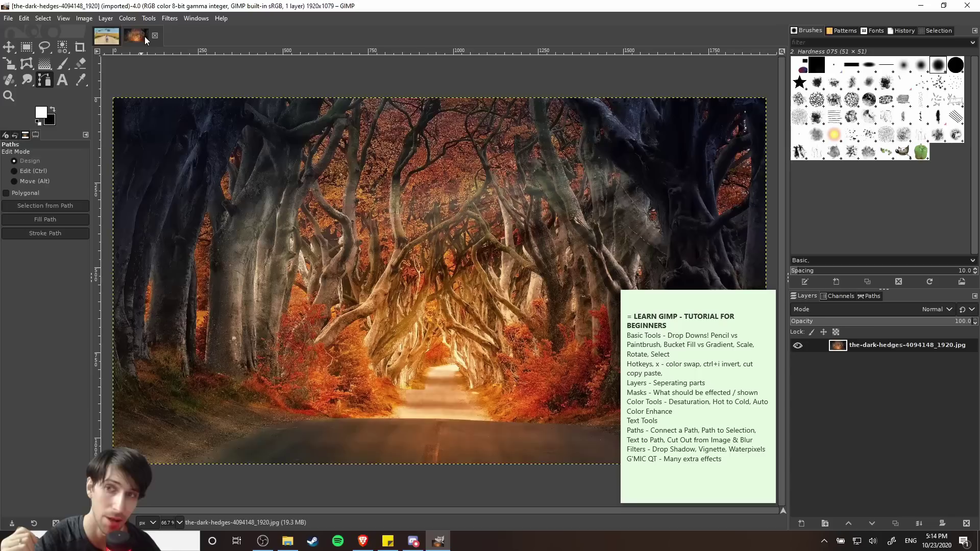
{"action": "left_click", "coordinate": [107, 38]}
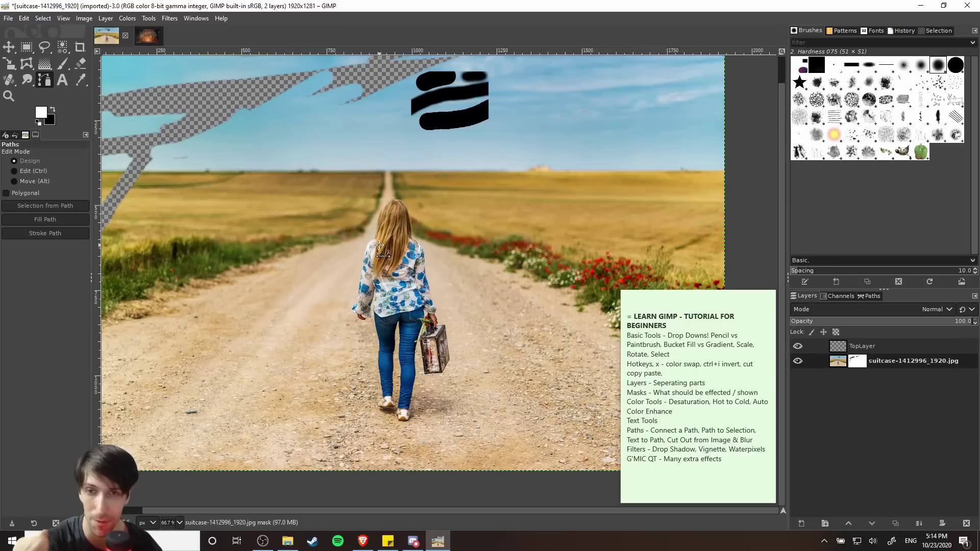
Place straight path anchors from the woman's left sleeve cuff up along the arm and shoulder to the side of her hair
{"action": "scroll", "coordinate": [327, 291], "scroll_direction": "up", "scroll_amount": 1, "text": "ctrl"}
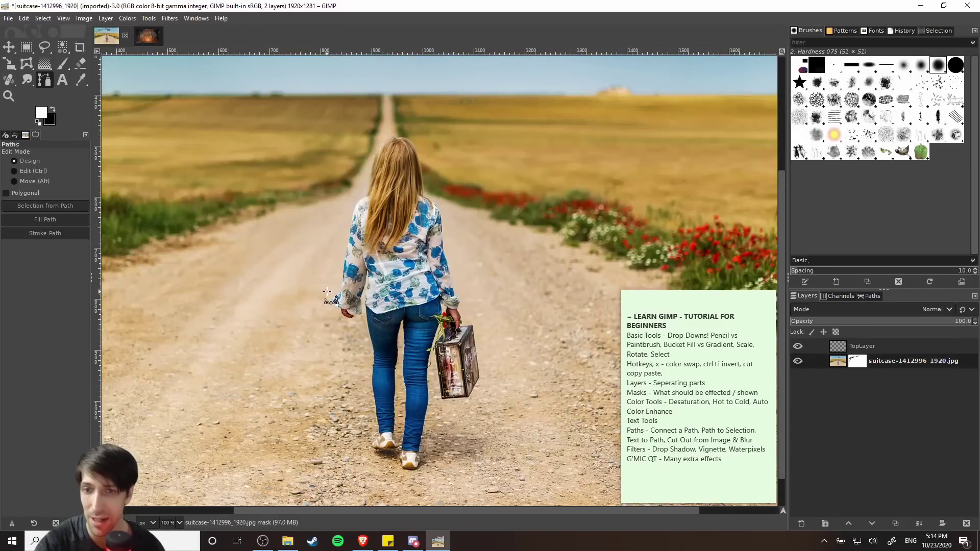
{"action": "scroll", "coordinate": [338, 282], "scroll_direction": "up", "scroll_amount": 1, "text": "ctrl"}
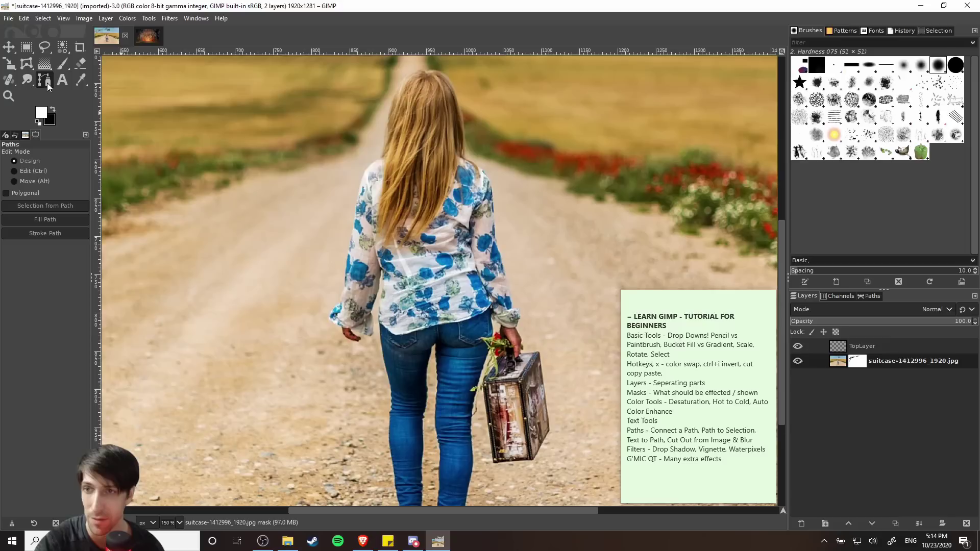
{"action": "scroll", "coordinate": [295, 214], "scroll_direction": "right", "scroll_amount": 1}
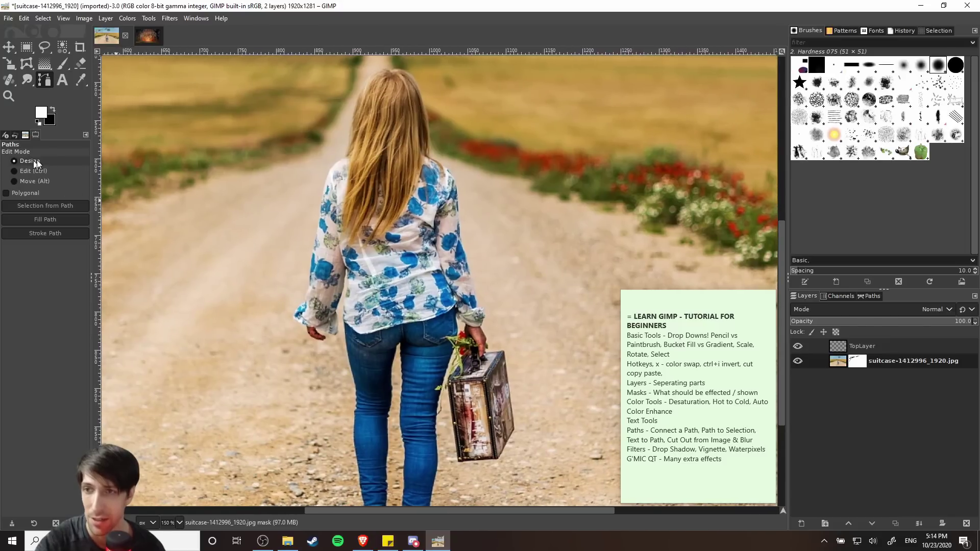
{"action": "key", "text": "ctrl"}
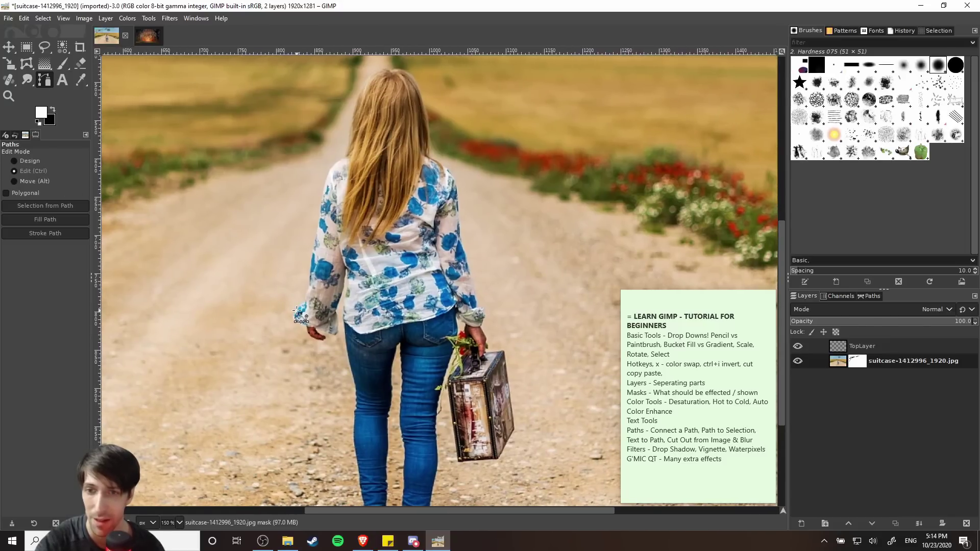
{"action": "scroll", "coordinate": [296, 310], "scroll_direction": "up", "scroll_amount": 2, "text": "ctrl"}
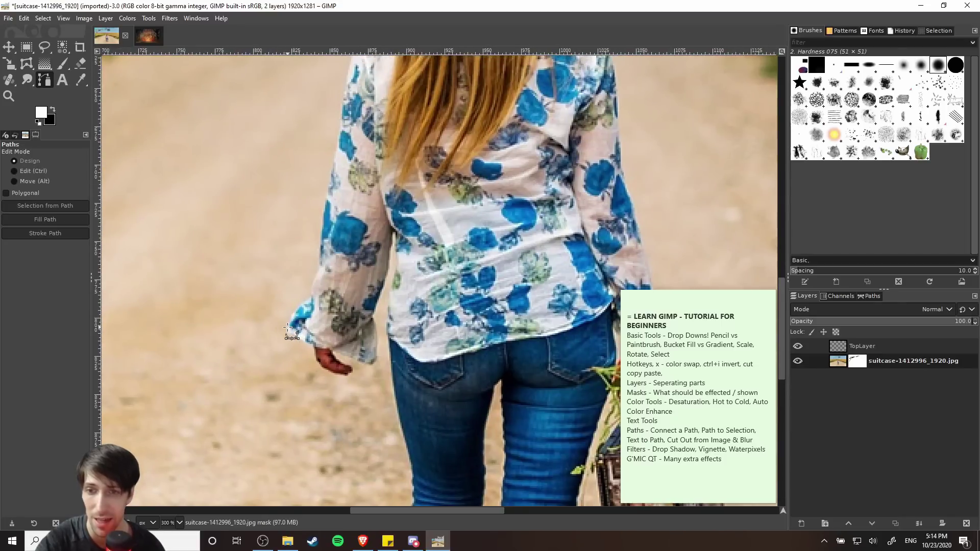
{"action": "left_click", "coordinate": [286, 326]}
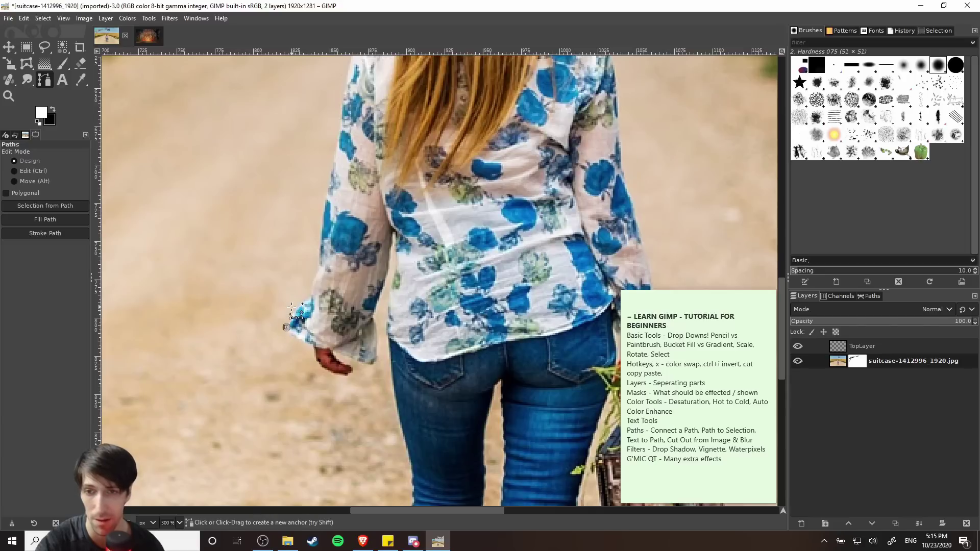
{"action": "left_click", "coordinate": [295, 305]}
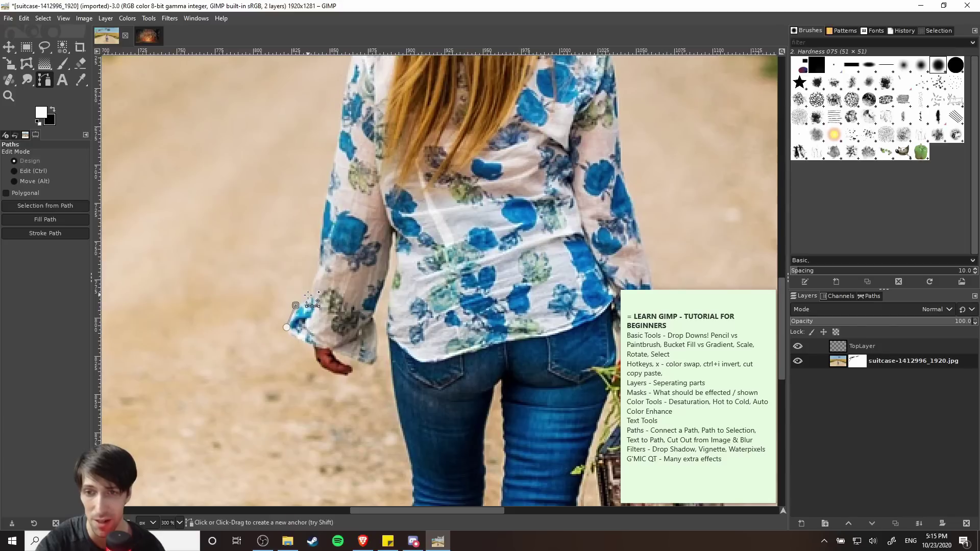
{"action": "left_click", "coordinate": [307, 297]}
{"action": "left_click", "coordinate": [317, 269]}
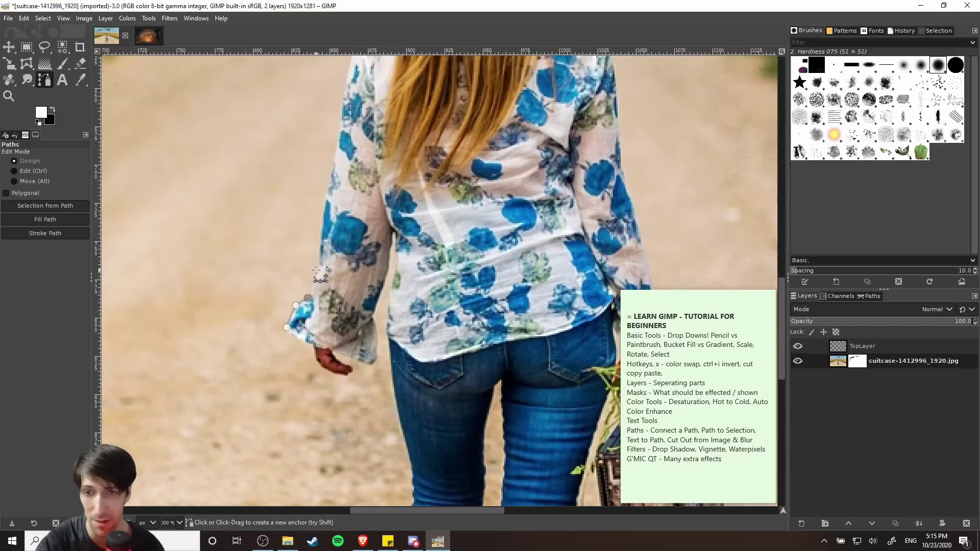
{"action": "scroll", "coordinate": [318, 286], "scroll_direction": "up", "scroll_amount": 4}
{"action": "left_click", "coordinate": [323, 297]}
{"action": "scroll", "coordinate": [356, 270], "scroll_direction": "up", "scroll_amount": 2}
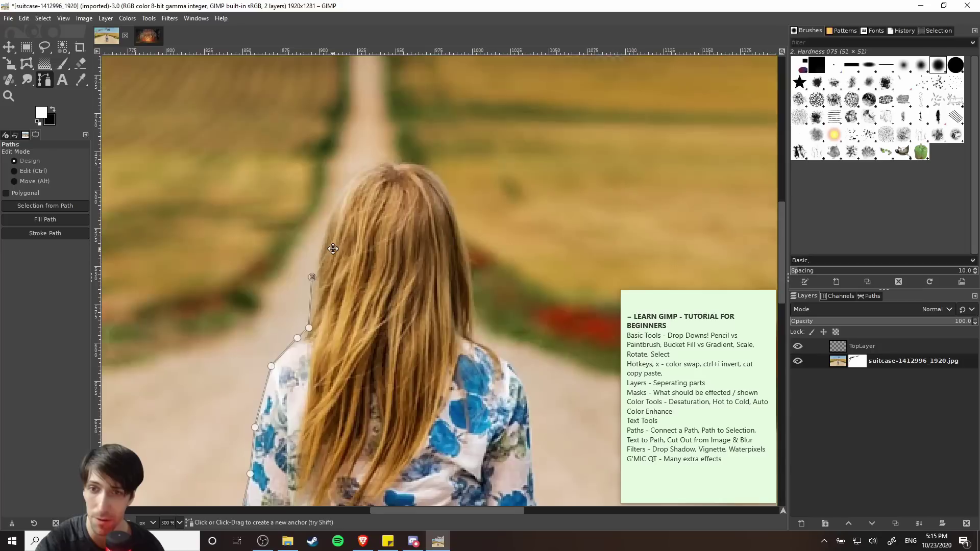
Continue the path with two more anchors up the left edge of the hair toward the crown
{"action": "scroll", "coordinate": [333, 249], "scroll_direction": "down", "scroll_amount": 2}
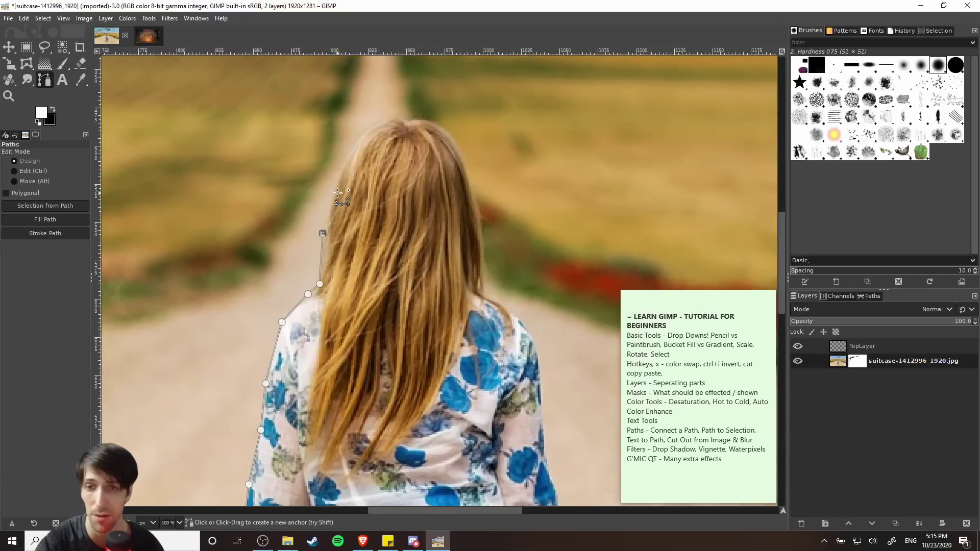
{"action": "left_click", "coordinate": [336, 189]}
{"action": "scroll", "coordinate": [356, 188], "scroll_direction": "up", "scroll_amount": 1}
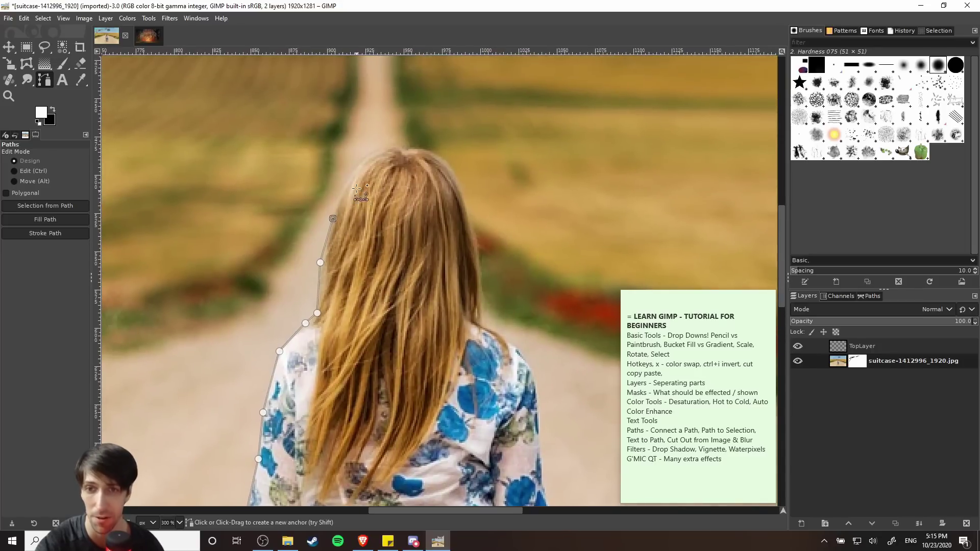
{"action": "left_click", "coordinate": [353, 178]}
{"action": "scroll", "coordinate": [352, 183], "scroll_direction": "up", "scroll_amount": 1}
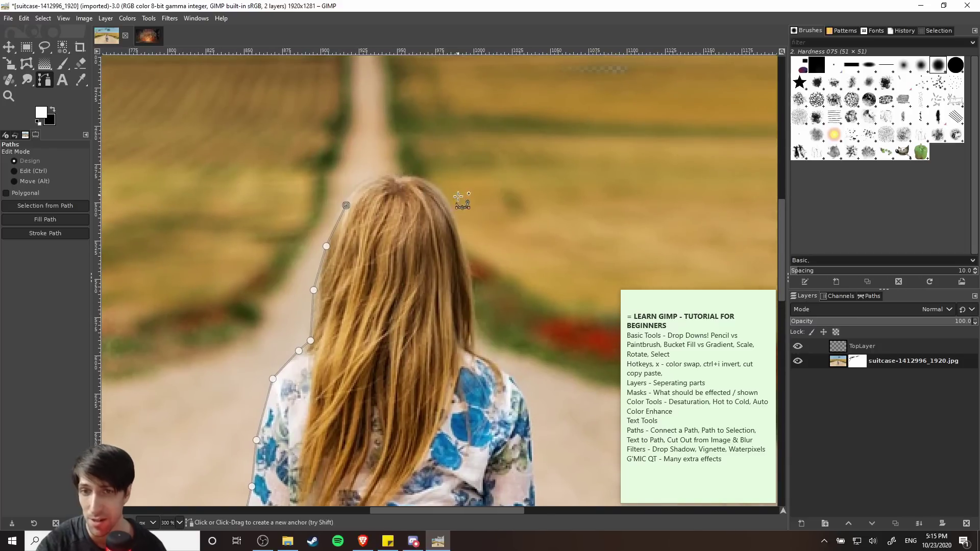
{"action": "scroll", "coordinate": [345, 211], "scroll_direction": "right", "scroll_amount": 2}
{"action": "scroll", "coordinate": [344, 210], "scroll_direction": "up", "scroll_amount": 1}
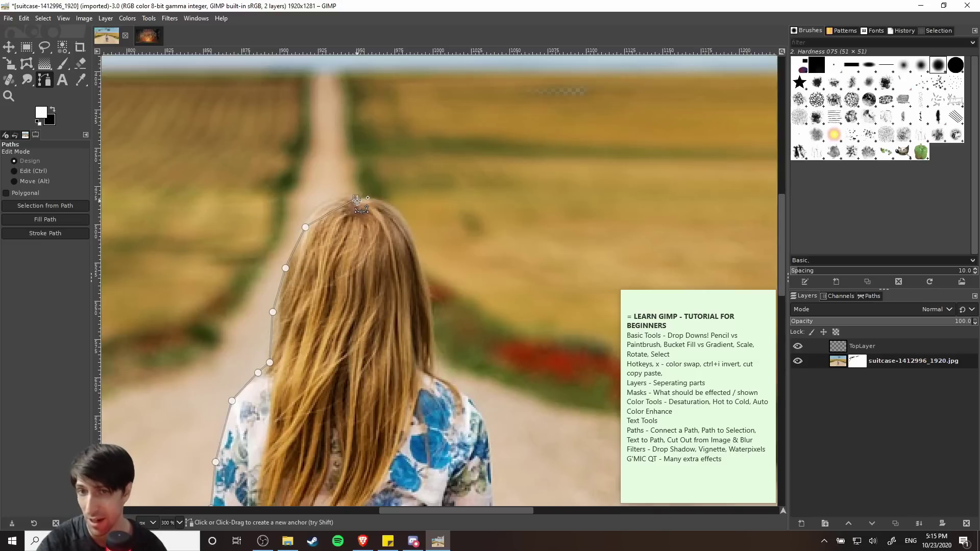
Add a curved anchor at the top of the head, and shape the handles of it and the neighbouring left anchor
{"action": "left_click_drag", "start_coordinate": [356, 198], "coordinate": [398, 200]}
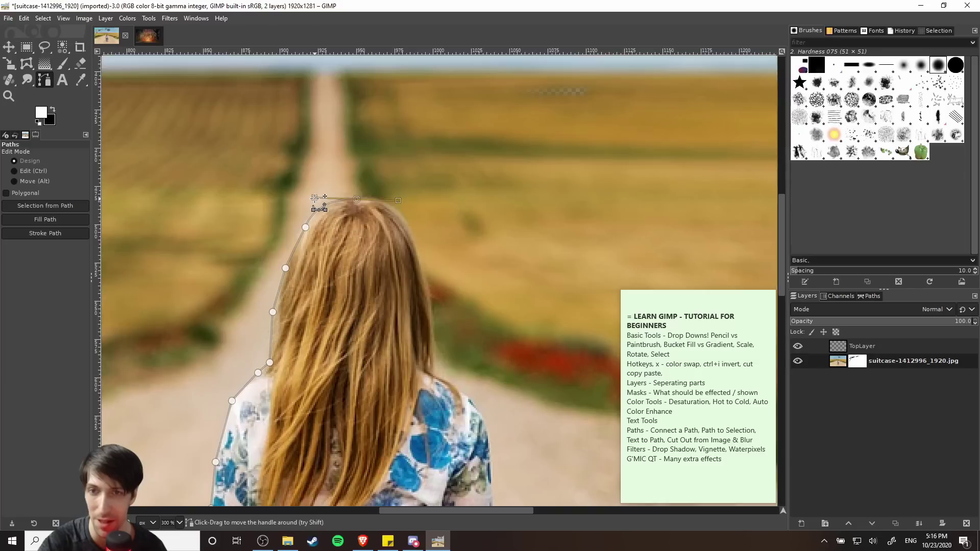
{"action": "mouse_move", "coordinate": [318, 191]}
{"action": "left_mouse_down"}
{"action": "mouse_move", "coordinate": [321, 180]}
{"action": "mouse_move", "coordinate": [313, 195]}
{"action": "mouse_move", "coordinate": [340, 219]}
{"action": "mouse_move", "coordinate": [319, 198]}
{"action": "left_mouse_up"}
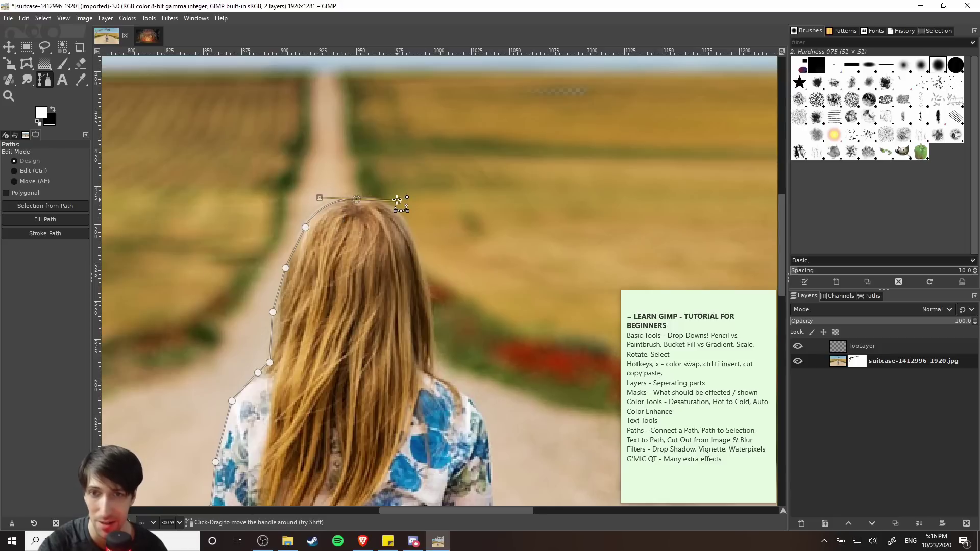
{"action": "left_click", "coordinate": [306, 227]}
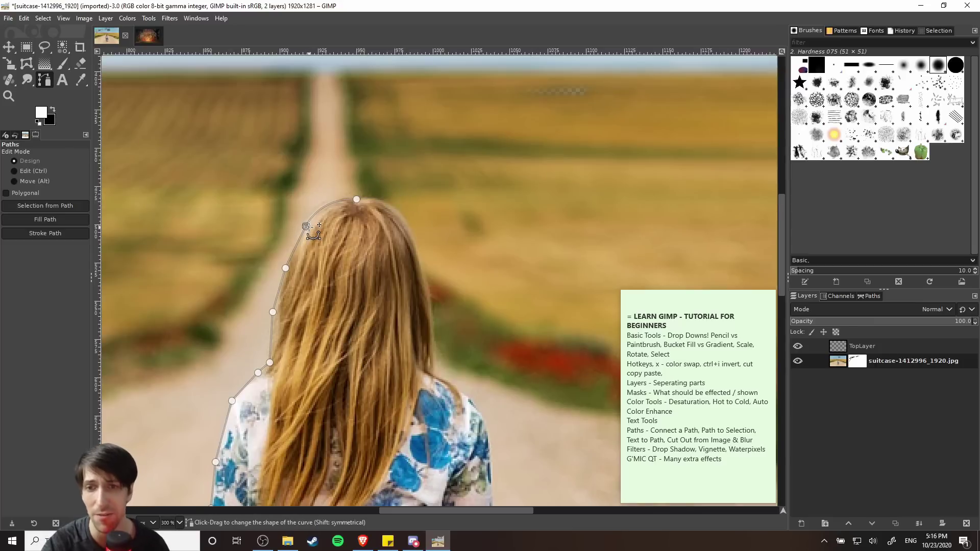
{"action": "key", "text": "ctrl"}
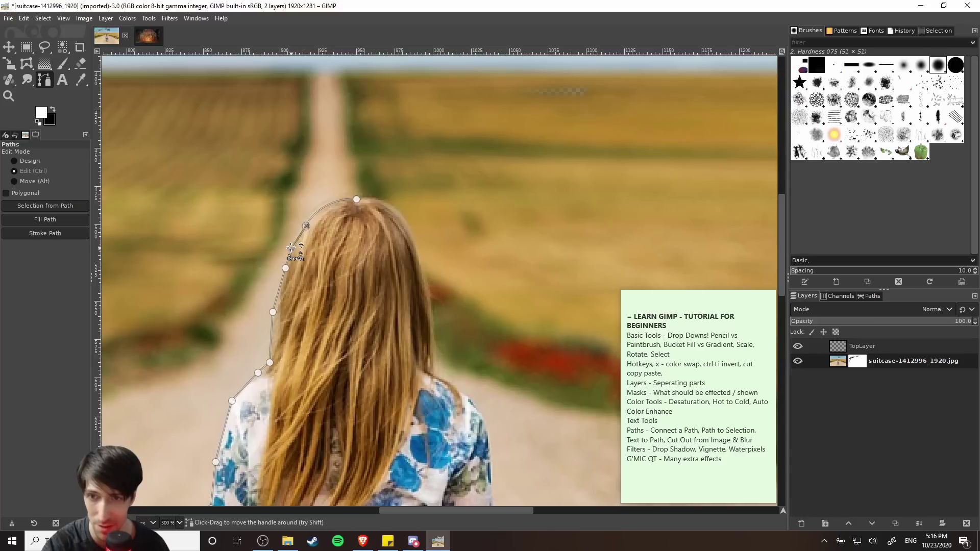
{"action": "left_click_drag", "start_coordinate": [286, 267], "coordinate": [314, 214]}
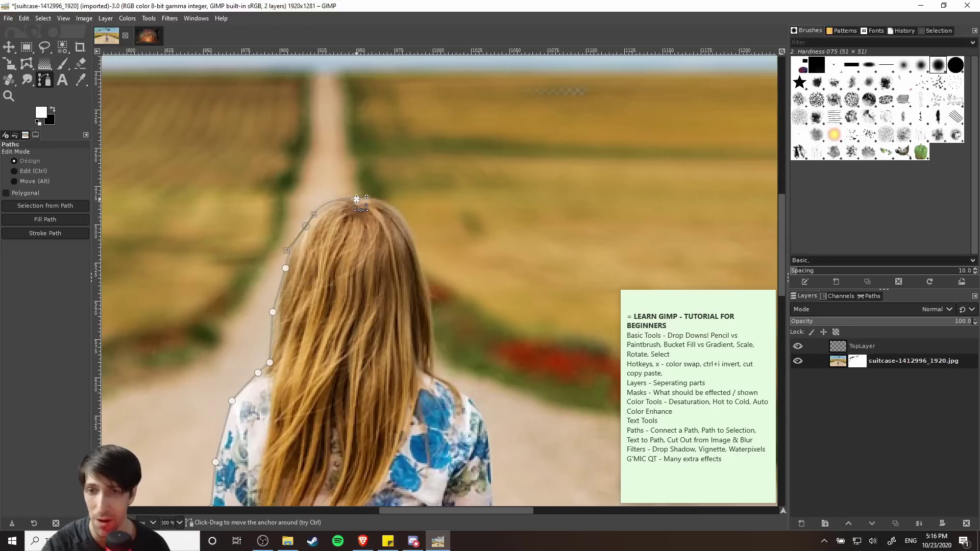
{"action": "scroll", "coordinate": [373, 224], "scroll_direction": "right", "scroll_amount": 2}
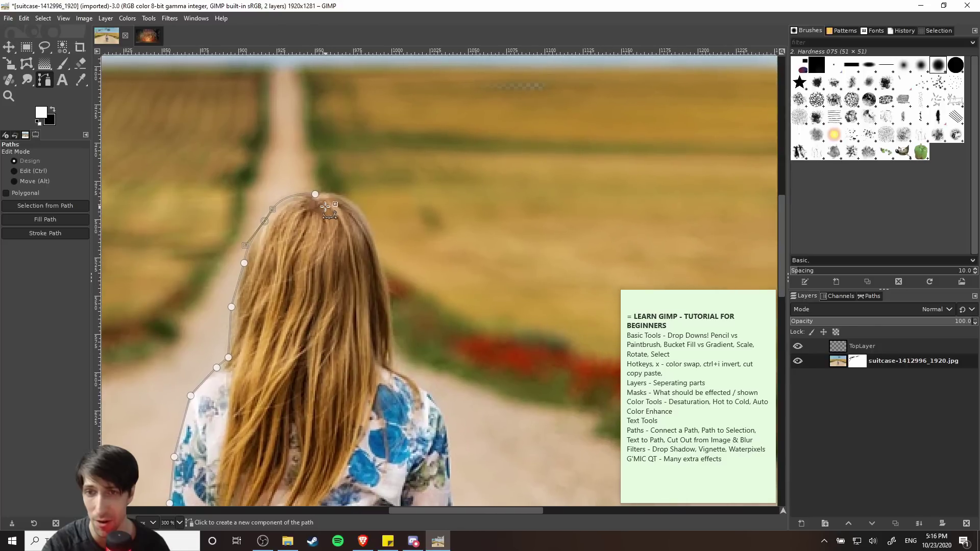
{"action": "left_click_drag", "start_coordinate": [315, 194], "coordinate": [356, 195]}
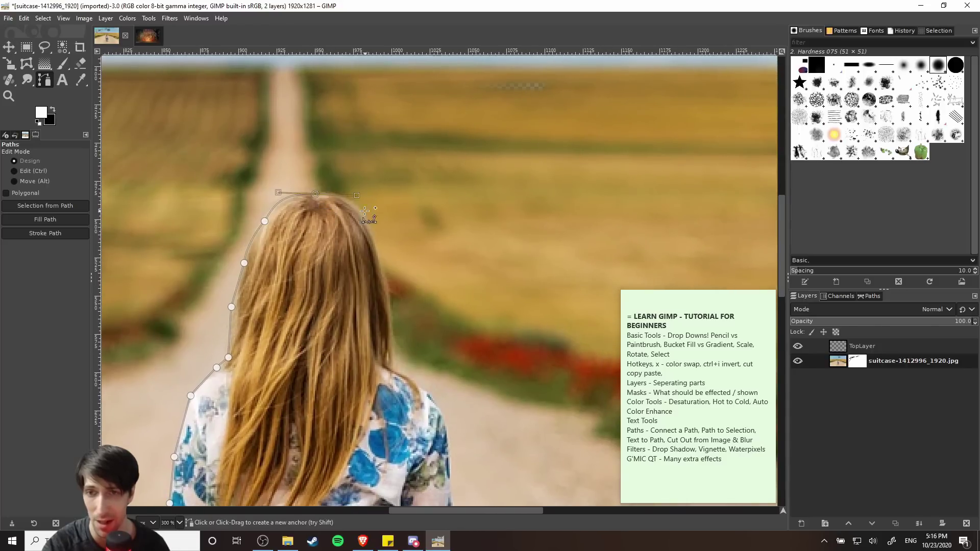
Try an anchor with pulled-out handles on the right edge of the hair, and undo it
{"action": "left_click", "coordinate": [376, 241]}
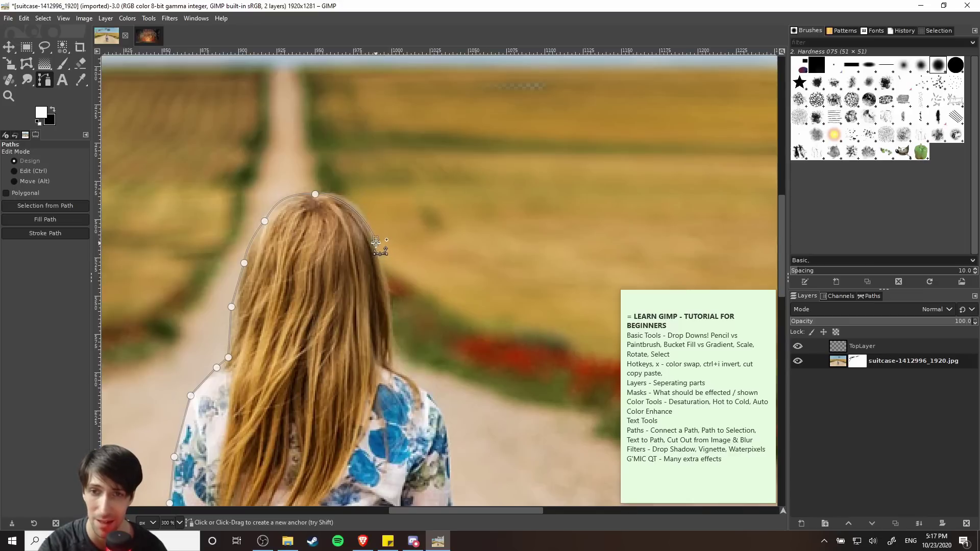
{"action": "left_click_drag", "start_coordinate": [376, 241], "coordinate": [371, 253]}
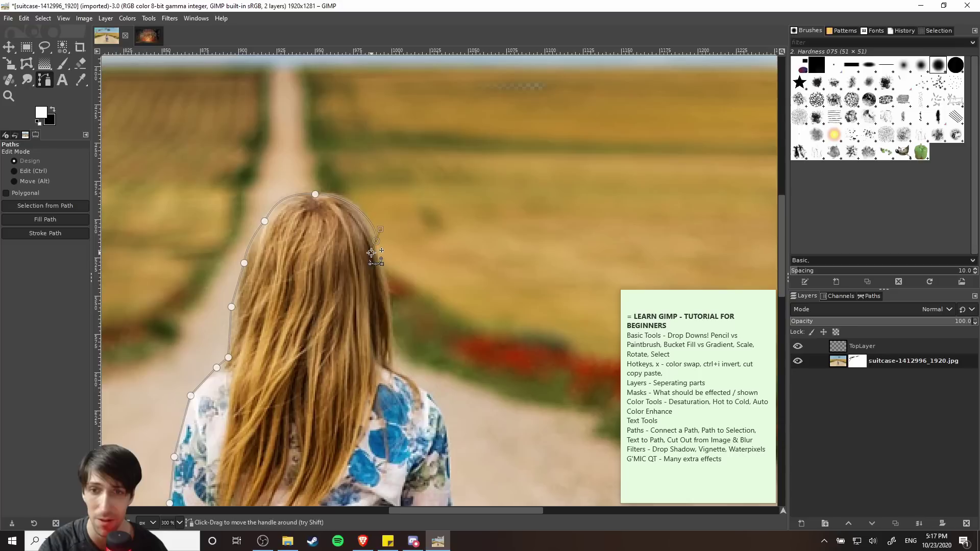
{"action": "key", "text": "ctrl+z"}
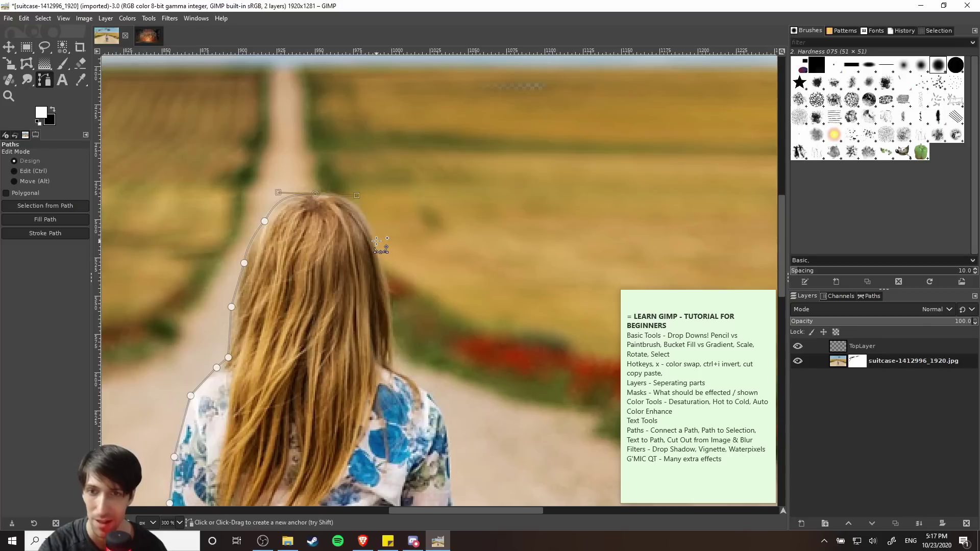
Add an anchor on the right edge of the hair, and reselect the crown anchor and the new anchor to show their handles
{"action": "left_click", "coordinate": [375, 241]}
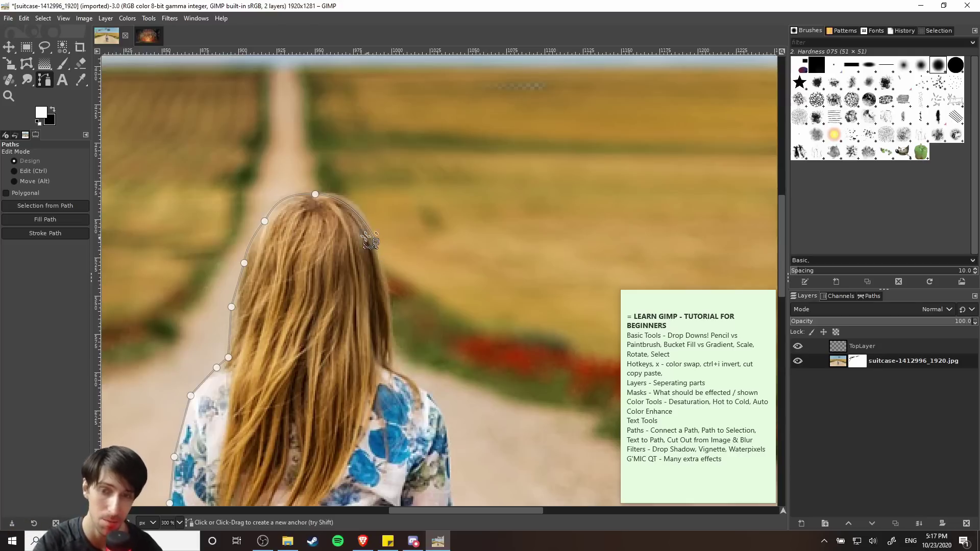
{"action": "left_click", "coordinate": [315, 194]}
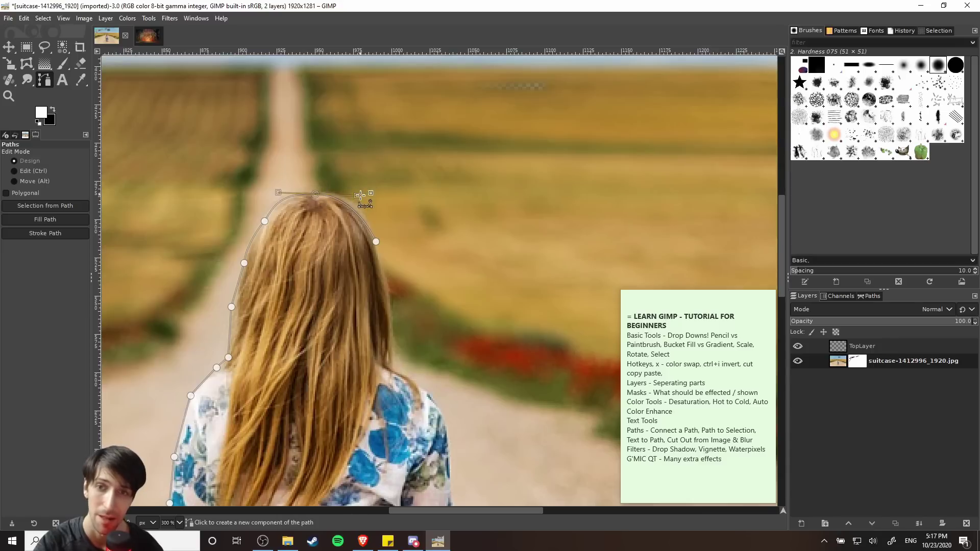
{"action": "left_click", "coordinate": [376, 241]}
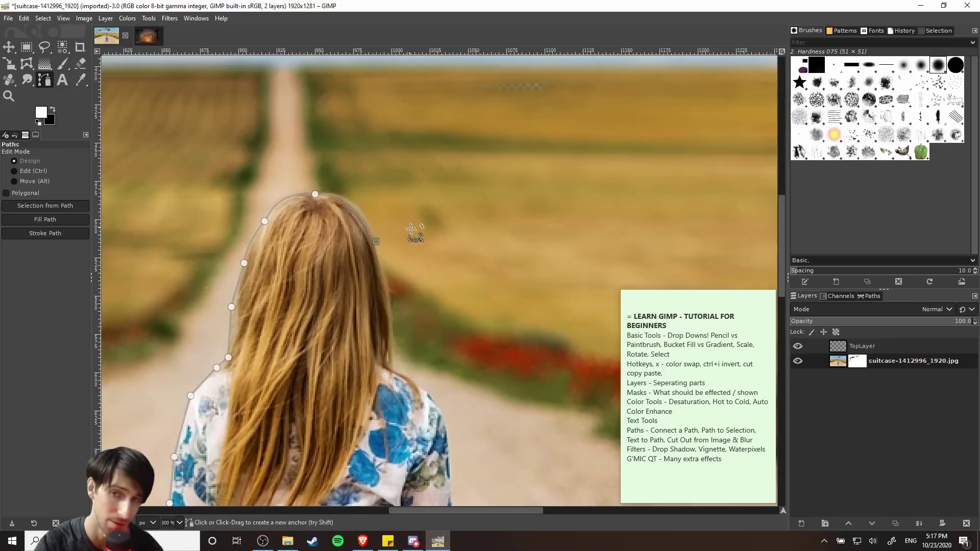
Continue the path with two more anchors down the right edge of the hair to the shoulder
{"action": "scroll", "coordinate": [409, 255], "scroll_direction": "down", "scroll_amount": 2}
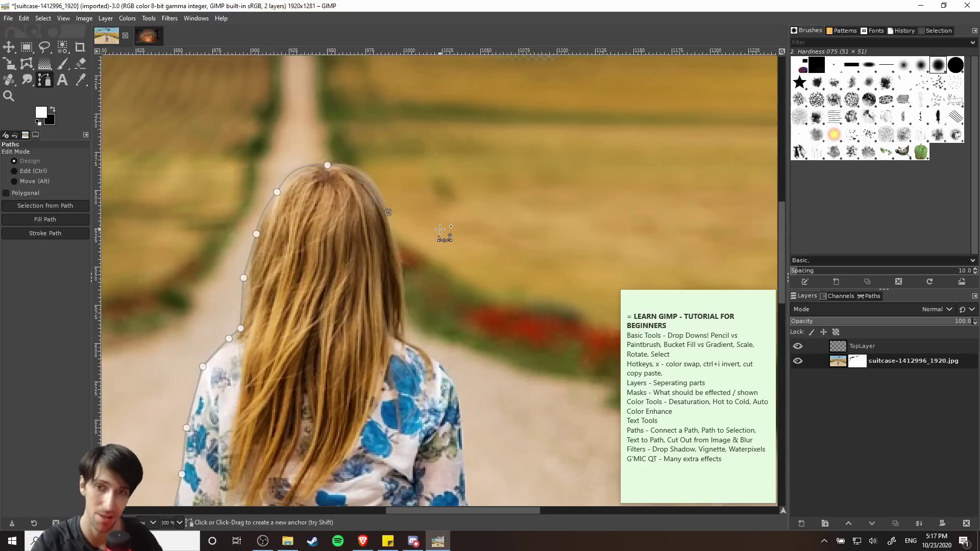
{"action": "scroll", "coordinate": [431, 250], "scroll_direction": "down", "scroll_amount": 2}
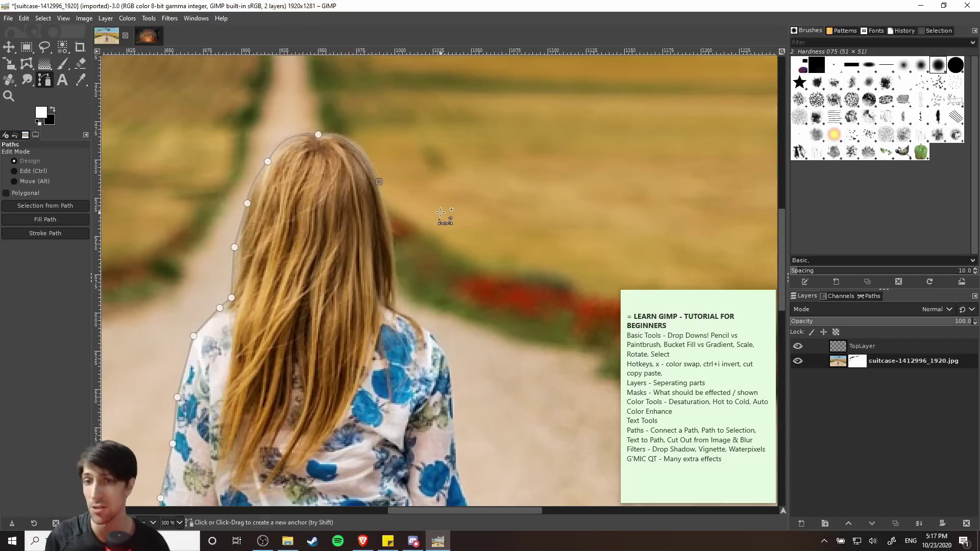
{"action": "left_click", "coordinate": [389, 229]}
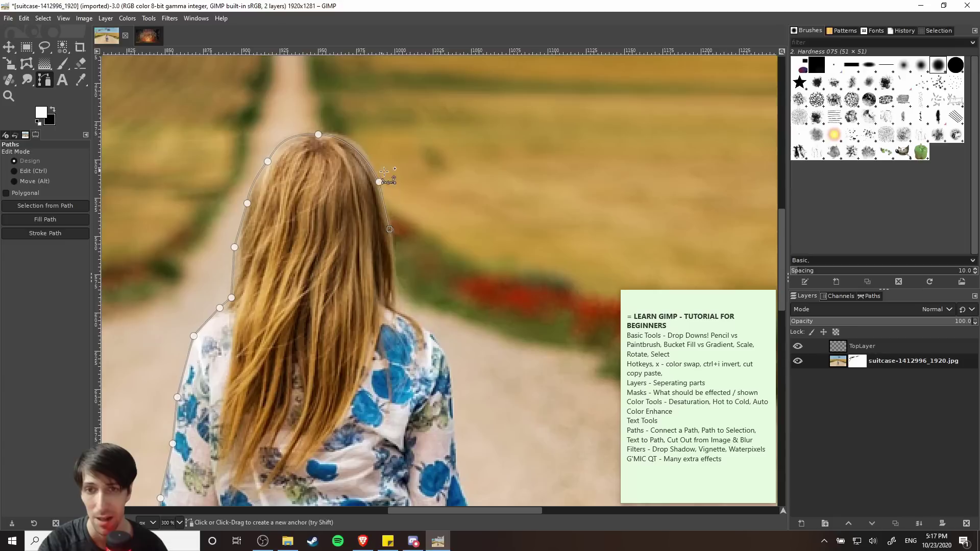
{"action": "scroll", "coordinate": [422, 234], "scroll_direction": "down", "scroll_amount": 2}
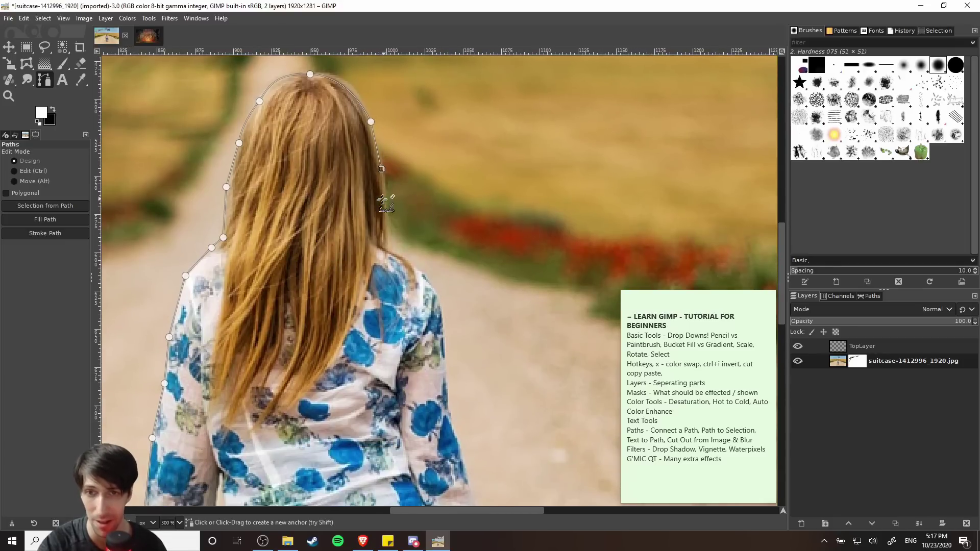
{"action": "left_click", "coordinate": [388, 230]}
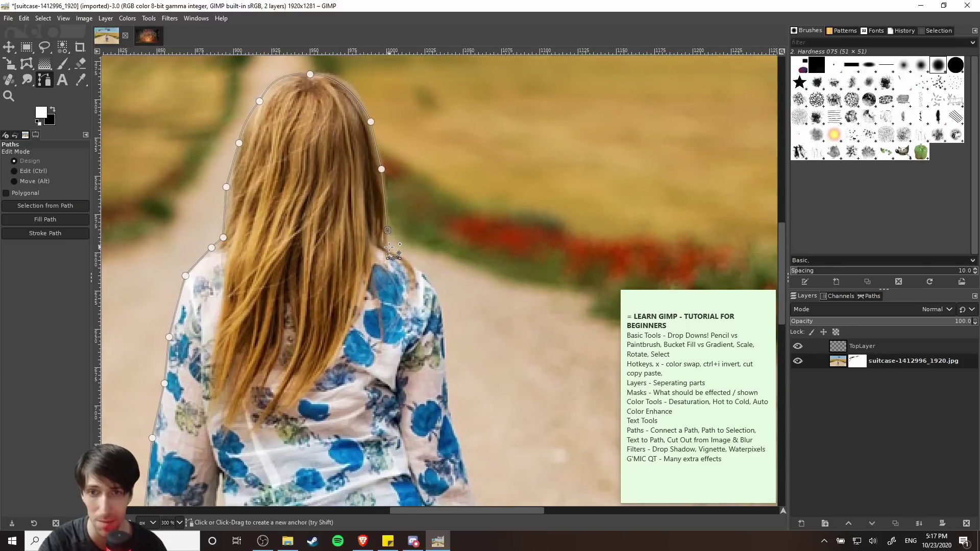
Trace the curve of the right shoulder with closely spaced anchors from the hair's edge to the upper arm
{"action": "scroll", "coordinate": [389, 247], "scroll_direction": "up", "scroll_amount": 2}
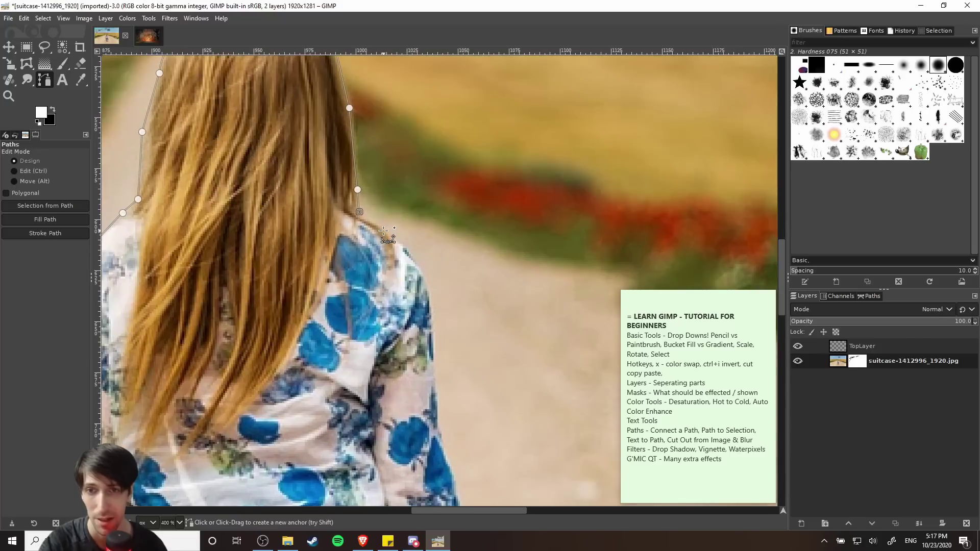
{"action": "scroll", "coordinate": [387, 229], "scroll_direction": "down", "scroll_amount": 3}
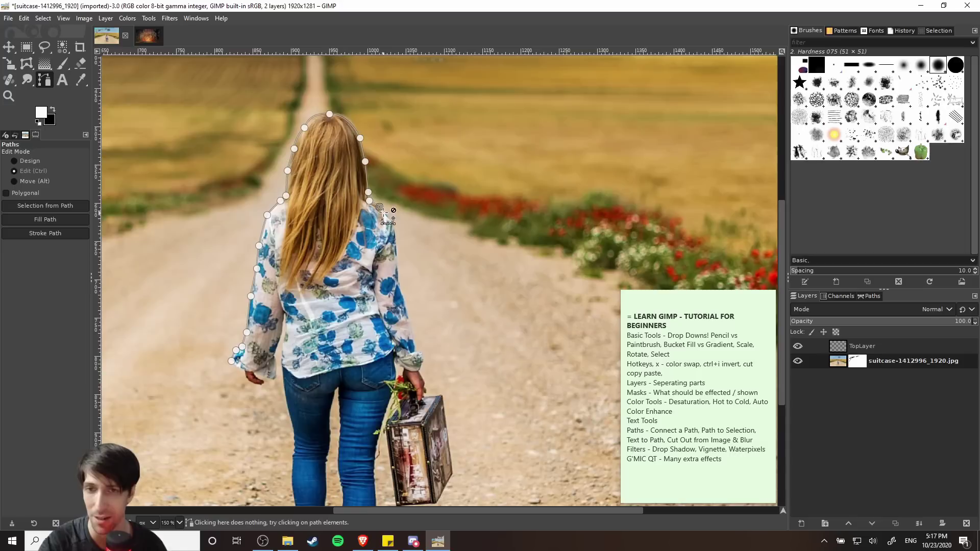
{"action": "scroll", "coordinate": [383, 219], "scroll_direction": "up", "scroll_amount": 4}
{"action": "left_click", "coordinate": [348, 224]}
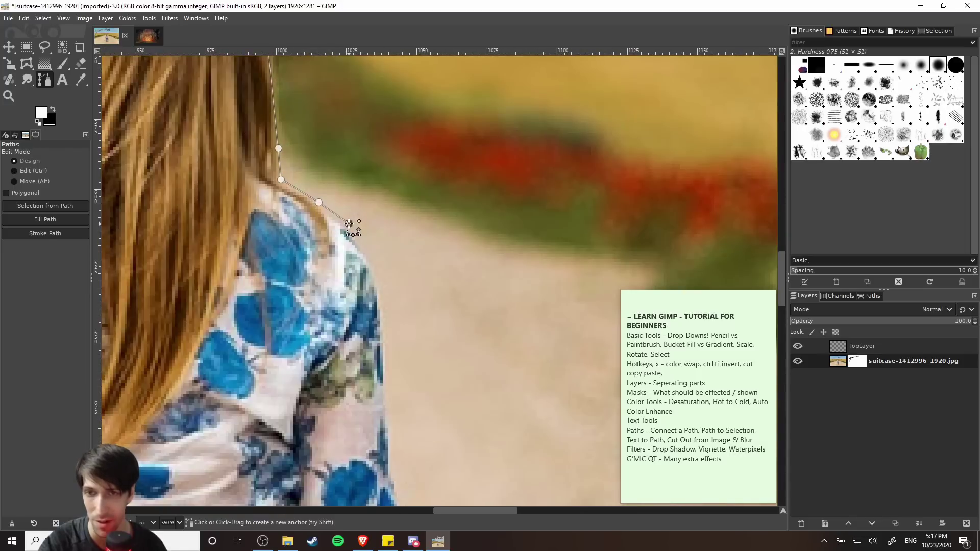
{"action": "left_click", "coordinate": [371, 258]}
{"action": "scroll", "coordinate": [404, 267], "scroll_direction": "down", "scroll_amount": 2}
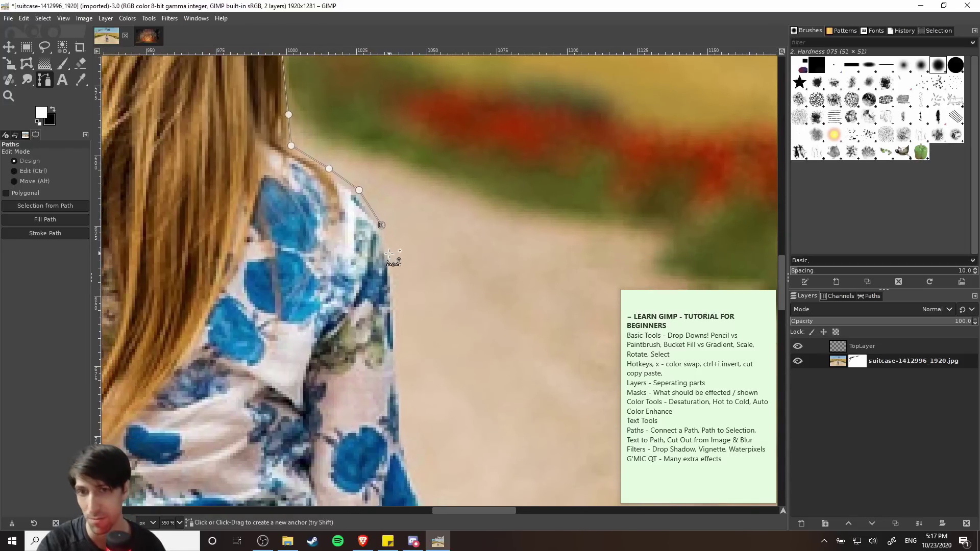
{"action": "scroll", "coordinate": [437, 354], "scroll_direction": "down", "scroll_amount": 2}
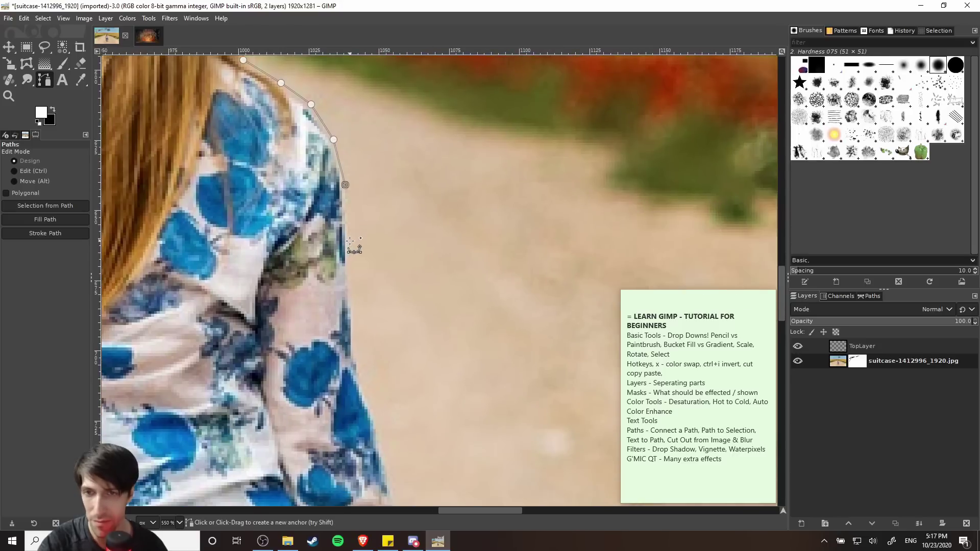
Continue the path down the outer edge of the right sleeve to the cuff with six anchors
{"action": "left_click", "coordinate": [347, 277]}
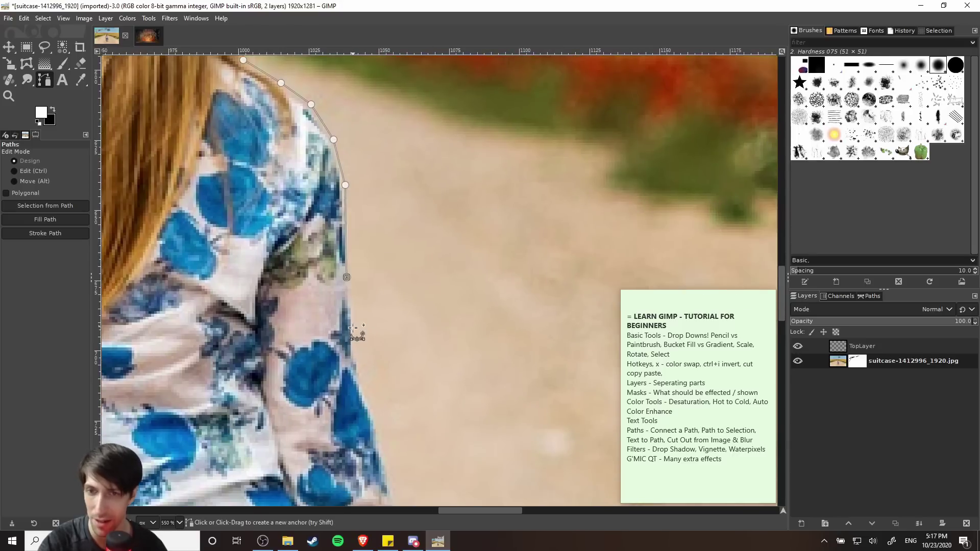
{"action": "left_click", "coordinate": [351, 346]}
{"action": "scroll", "coordinate": [351, 346], "scroll_direction": "down", "scroll_amount": 5}
{"action": "left_click", "coordinate": [361, 268]}
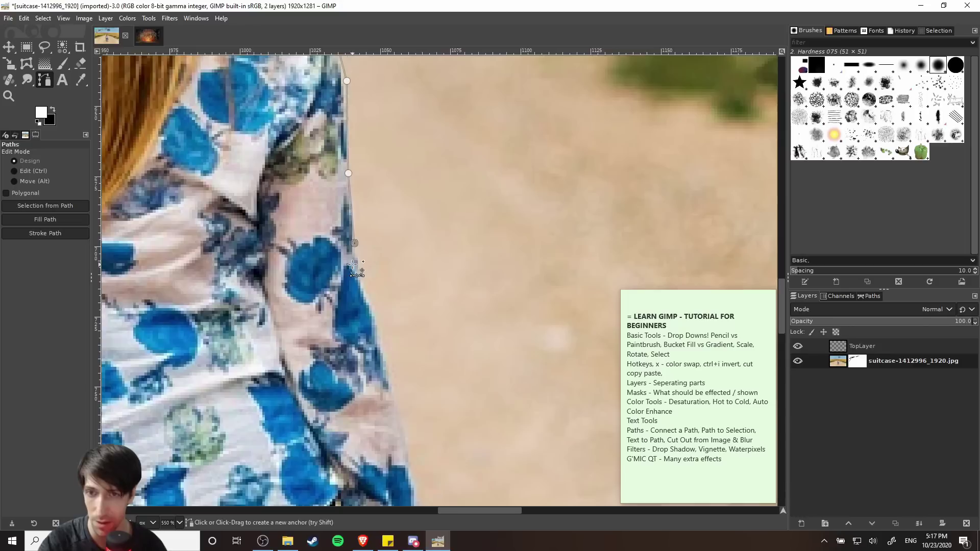
{"action": "left_click", "coordinate": [393, 386]}
{"action": "scroll", "coordinate": [393, 386], "scroll_direction": "down", "scroll_amount": 6}
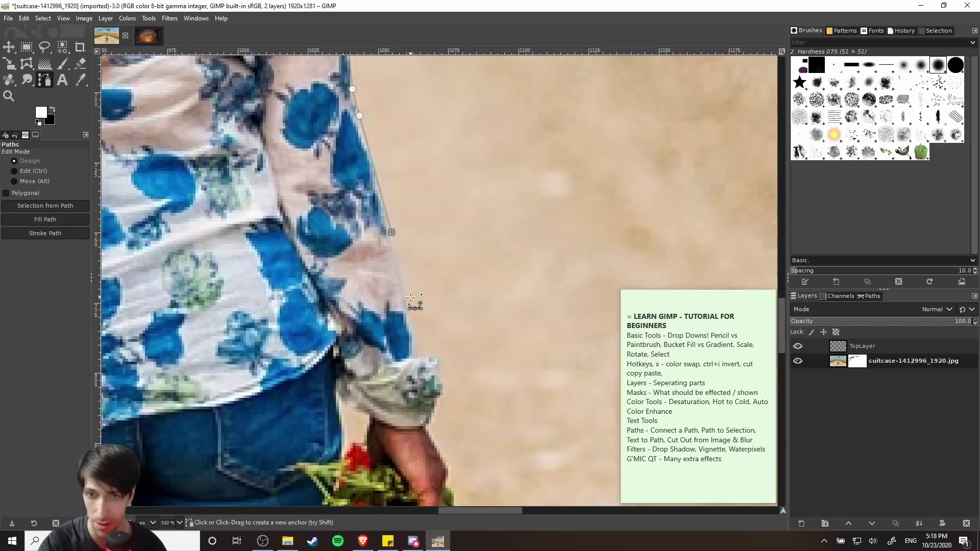
{"action": "left_click", "coordinate": [409, 309]}
{"action": "scroll", "coordinate": [435, 349], "scroll_direction": "down", "scroll_amount": 4}
{"action": "left_click", "coordinate": [428, 246]}
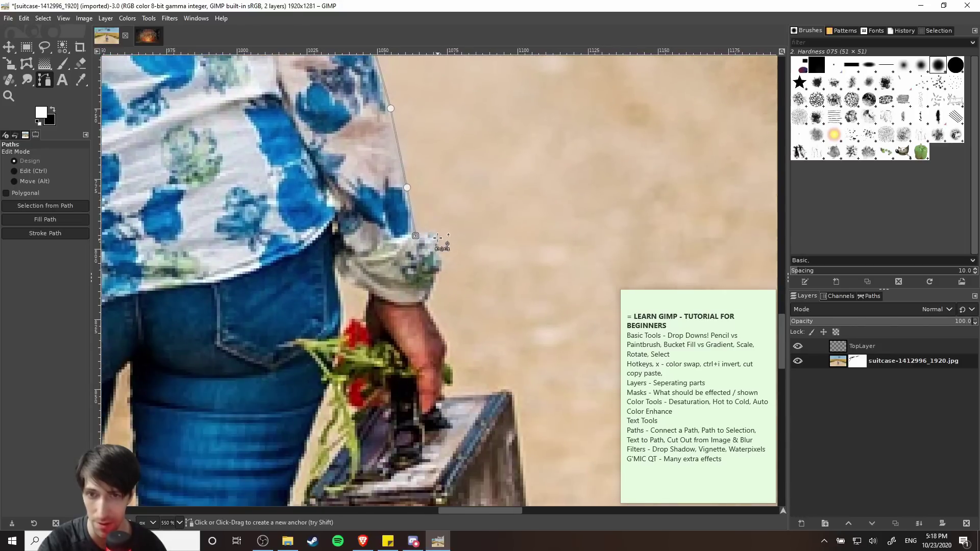
Add a last anchor at the tip of the left cuff and connect it to the path's starting anchor to close the outline
{"action": "key", "text": "1"}
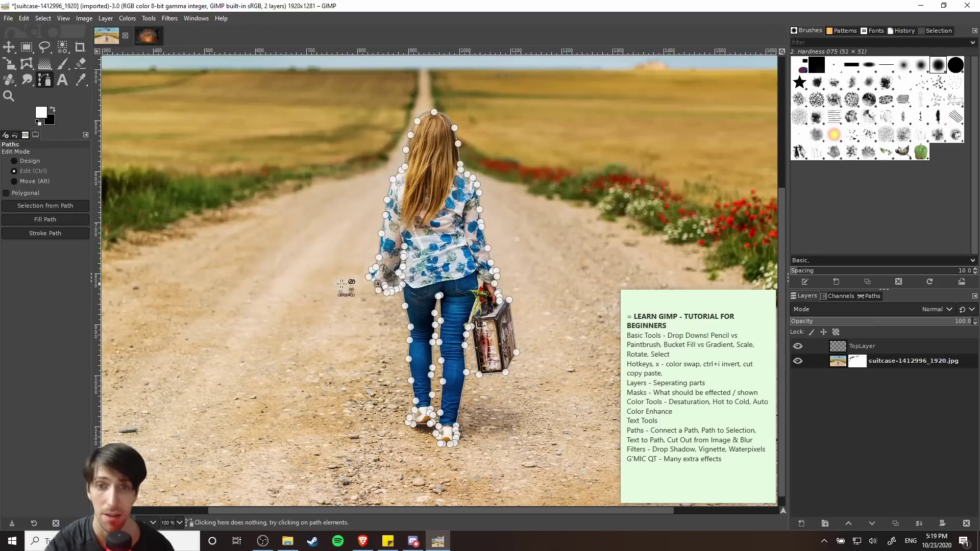
{"action": "key", "text": "3"}
{"action": "key", "text": "4"}
{"action": "scroll", "coordinate": [411, 303], "scroll_direction": "up", "scroll_amount": 1}
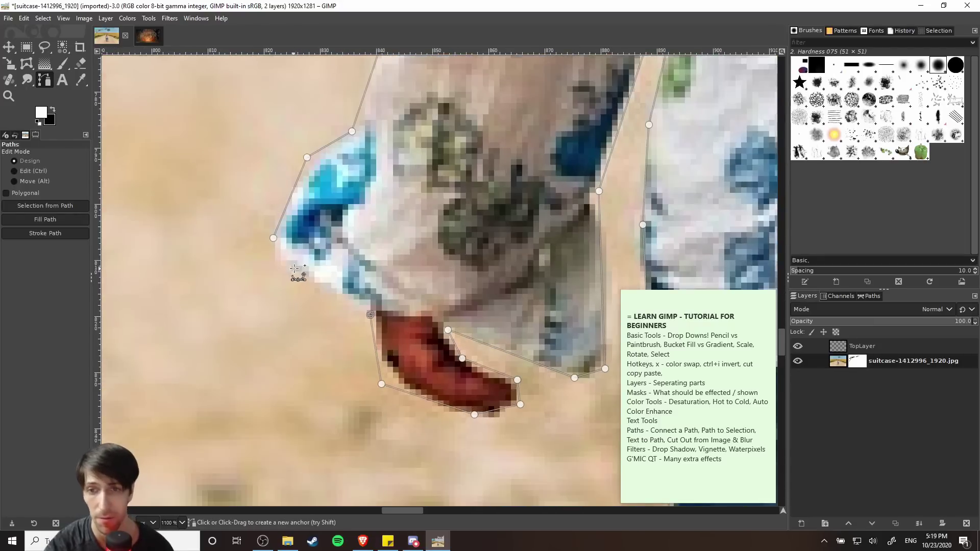
{"action": "left_click", "coordinate": [272, 264]}
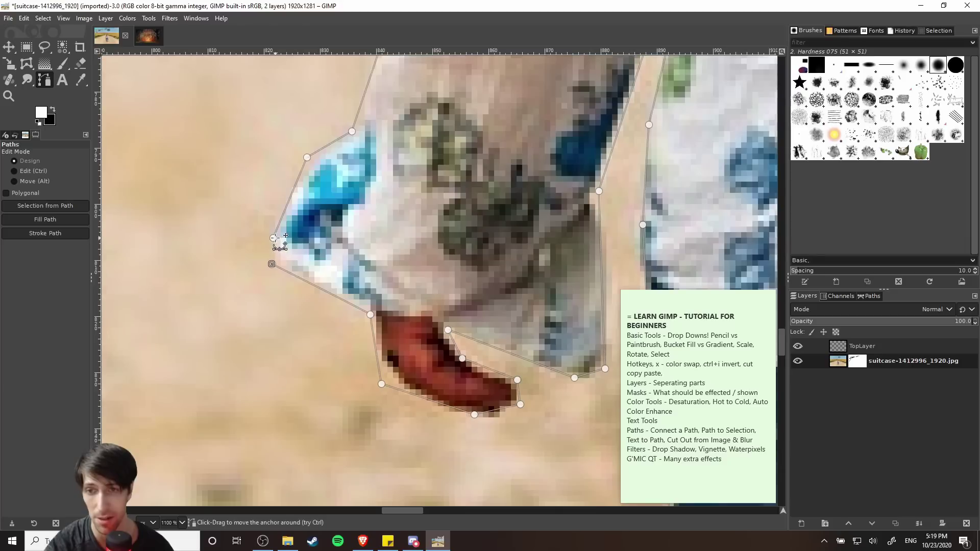
{"action": "key", "text": "ctrl"}
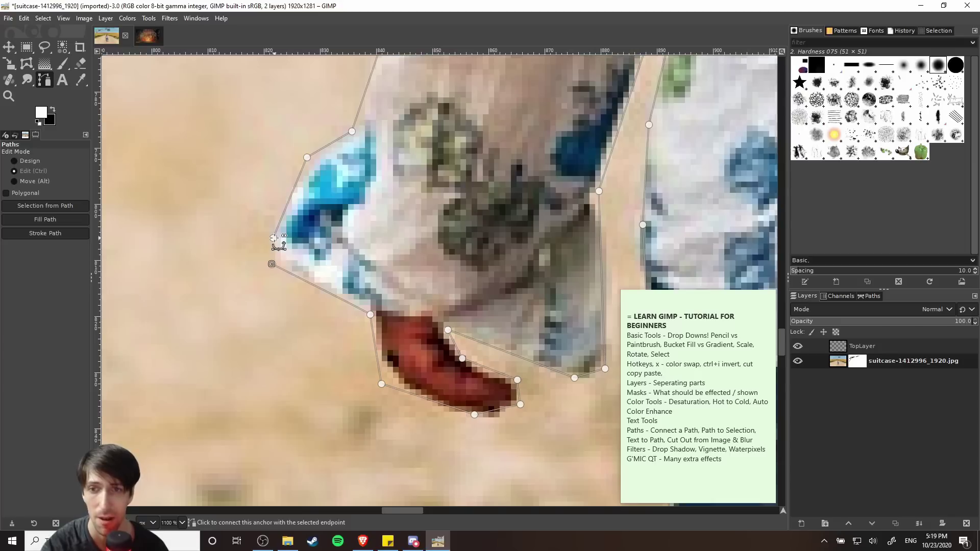
{"action": "left_click", "coordinate": [273, 238]}
{"action": "scroll", "coordinate": [273, 237], "scroll_direction": "down", "scroll_amount": 7}
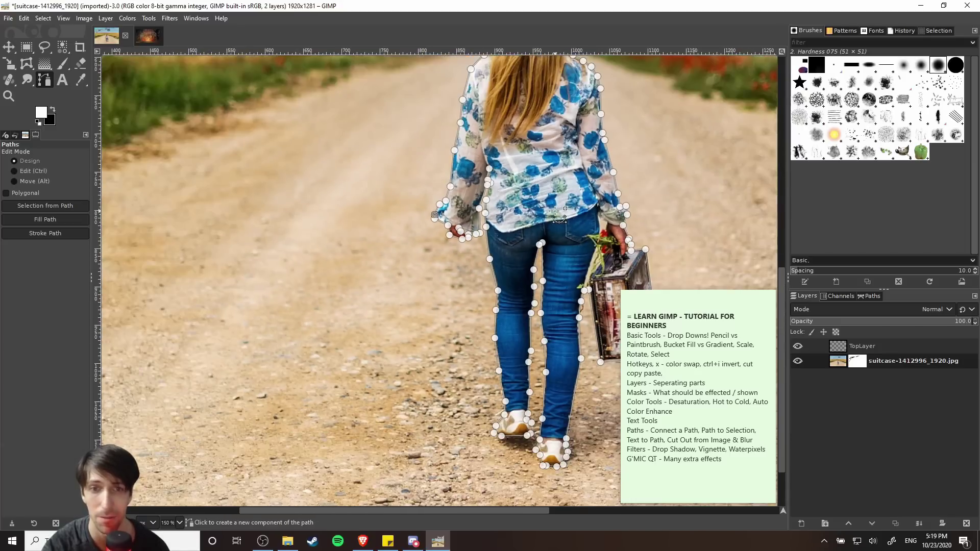
Show the list of paths and examine the commands available for the traced path and for editing the image
{"action": "left_click_drag", "start_coordinate": [556, 212], "coordinate": [421, 288]}
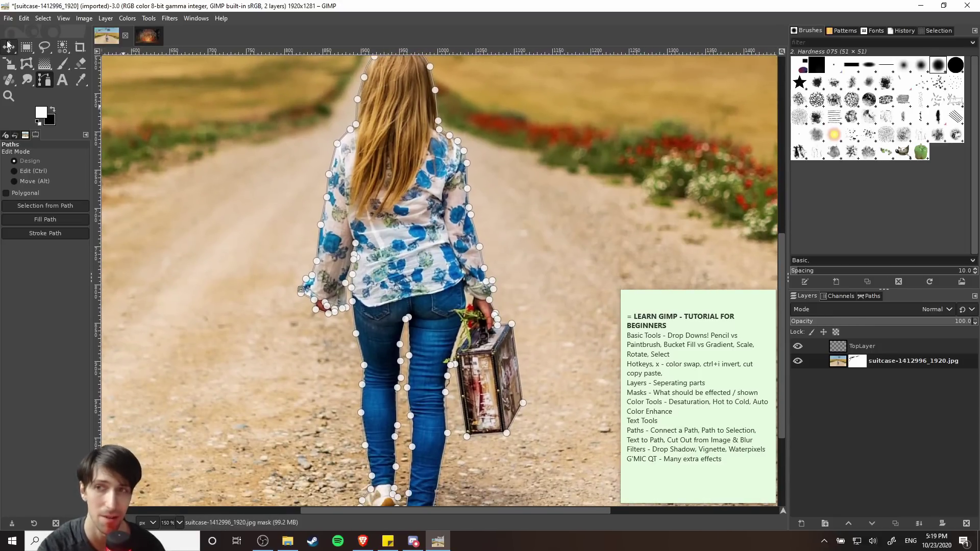
{"action": "left_click", "coordinate": [872, 296]}
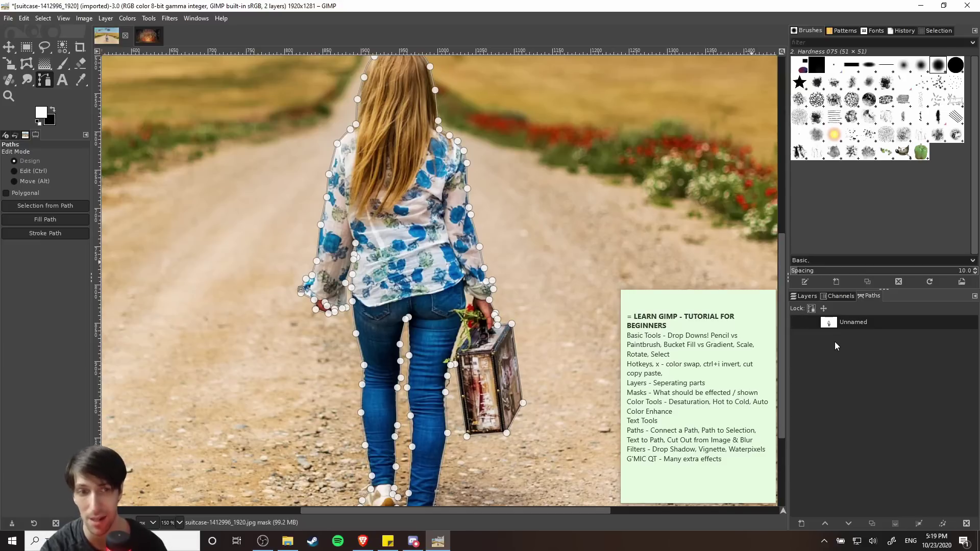
{"action": "right_click", "coordinate": [847, 323]}
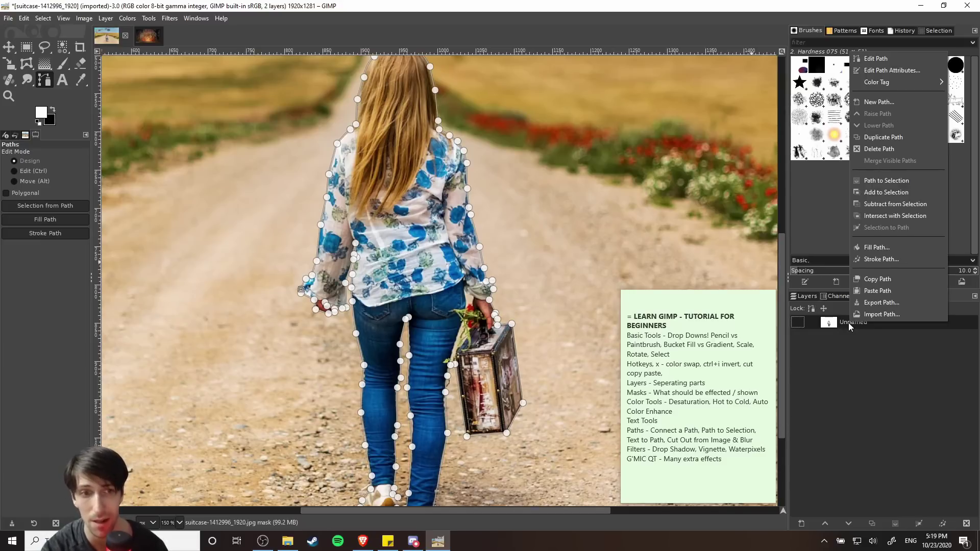
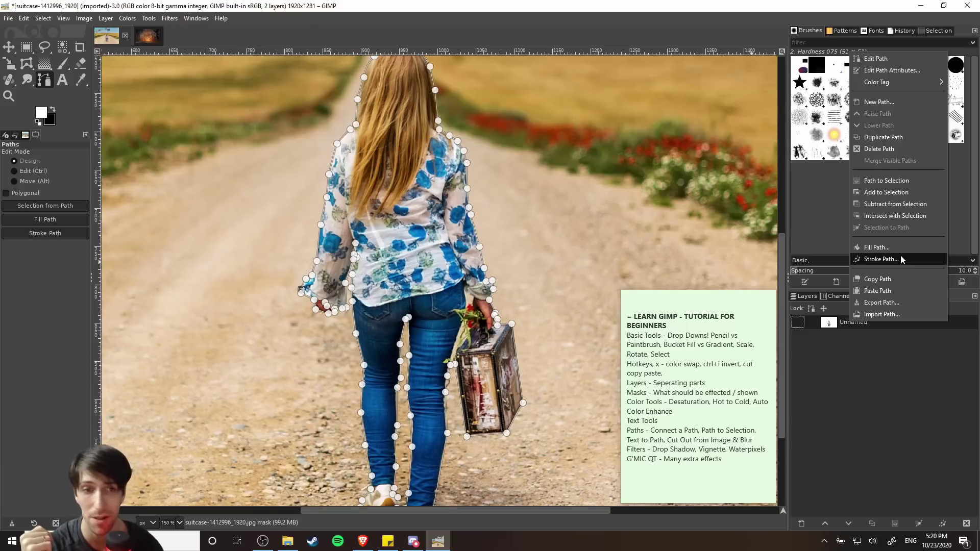
{"action": "left_click", "coordinate": [464, 194]}
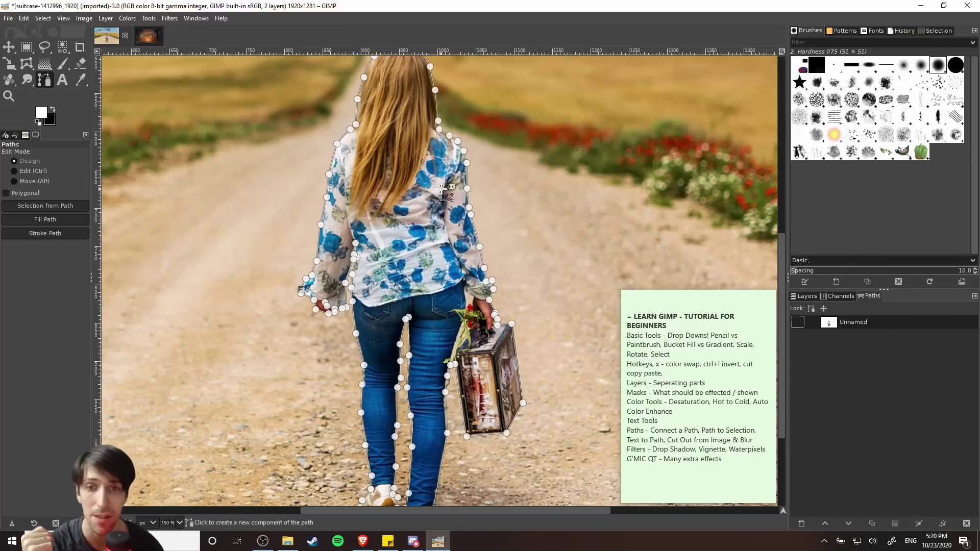
{"action": "right_click", "coordinate": [520, 184]}
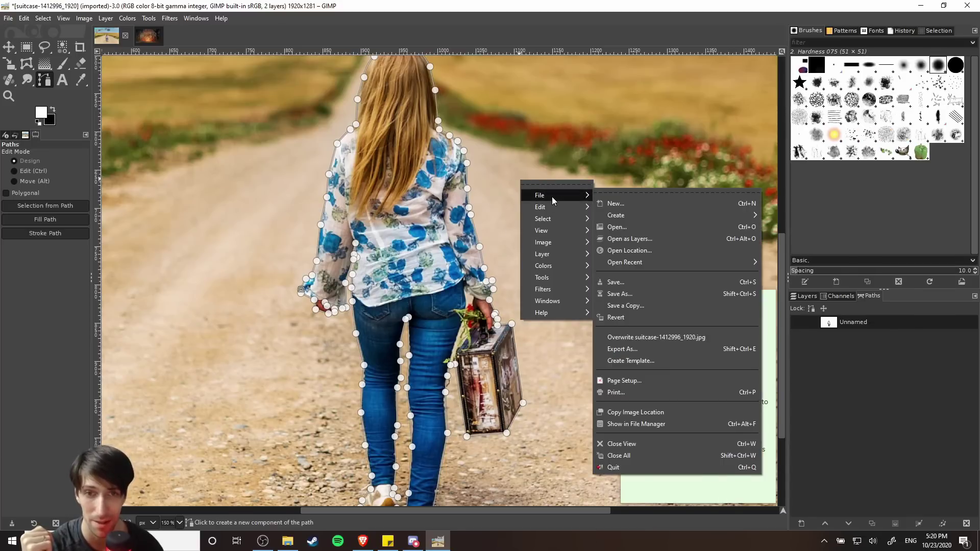
{"action": "mouse_move", "coordinate": [548, 210]}
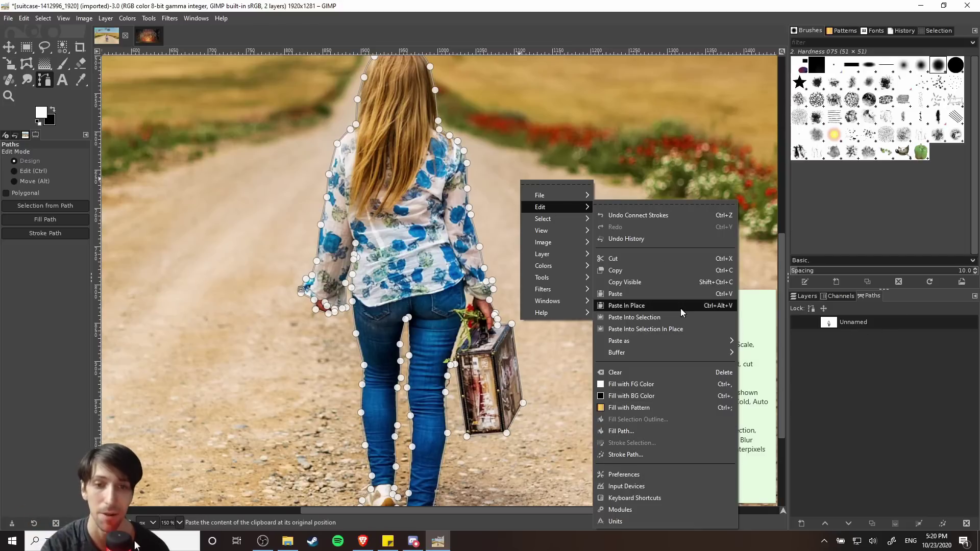
{"action": "left_click", "coordinate": [847, 326]}
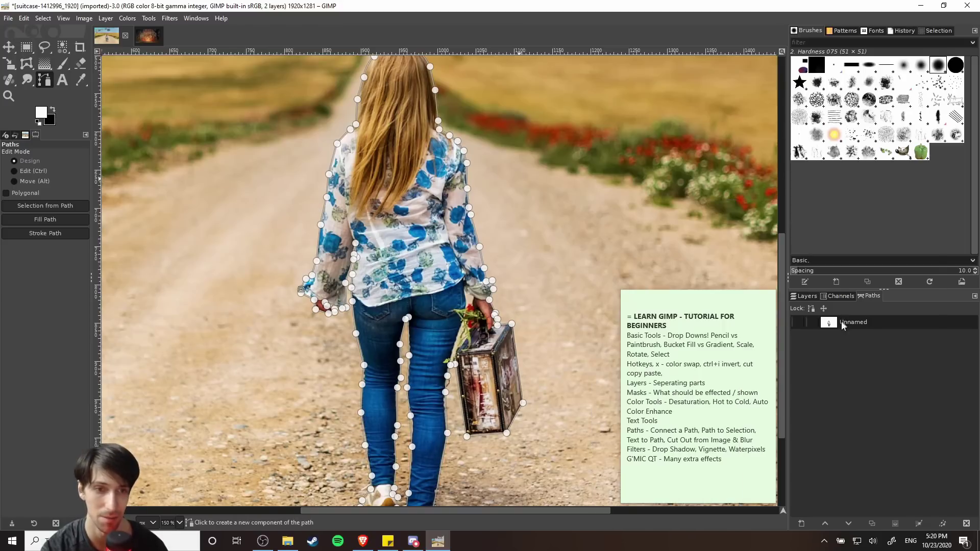
Convert the traced path to a selection and inspect it around the woman at close and full view
{"action": "right_click", "coordinate": [842, 326]}
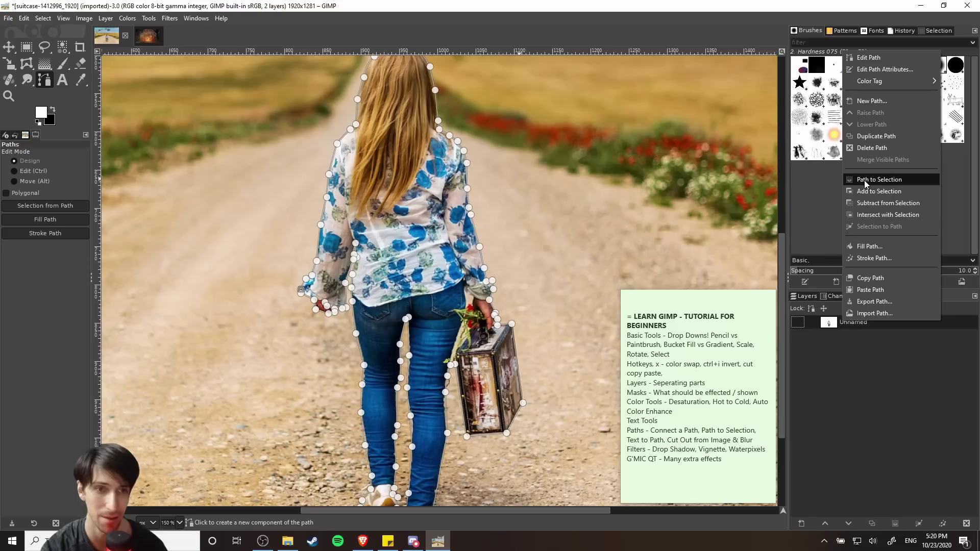
{"action": "left_click", "coordinate": [849, 179]}
{"action": "key", "text": "shift+ctrl+j"}
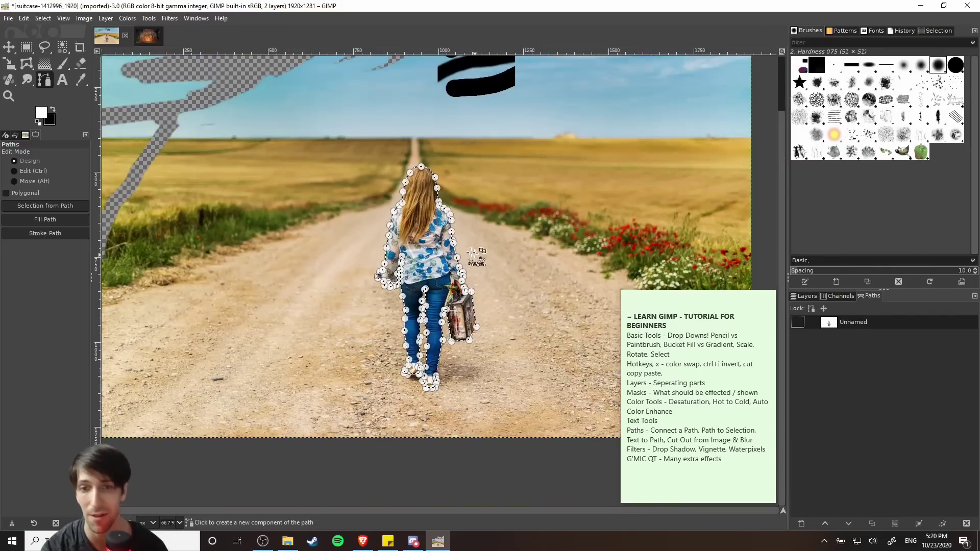
{"action": "scroll", "coordinate": [412, 225], "scroll_direction": "up", "scroll_amount": 2}
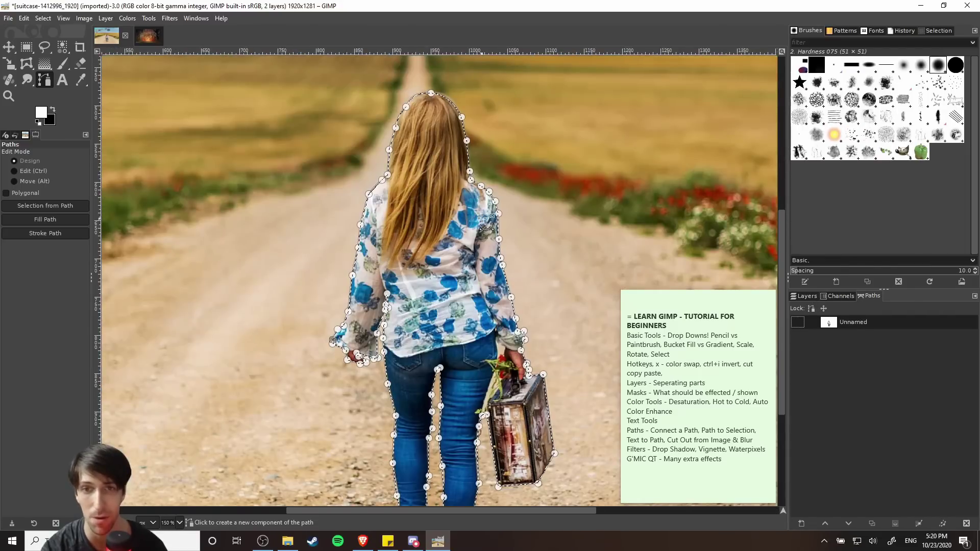
{"action": "key", "text": "shift+ctrl+j"}
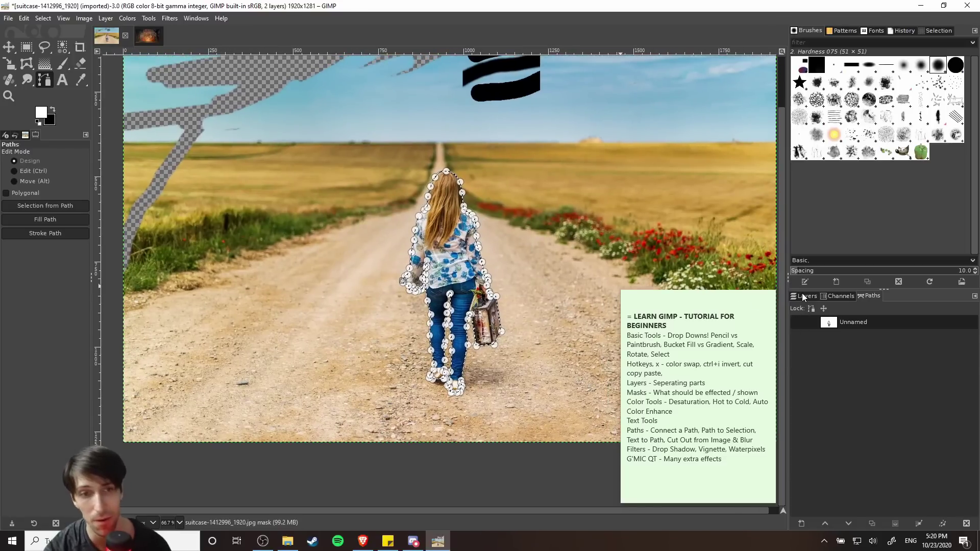
Cut the selected woman out on the photo layer's mask, and undo the cut
{"action": "left_click", "coordinate": [803, 296]}
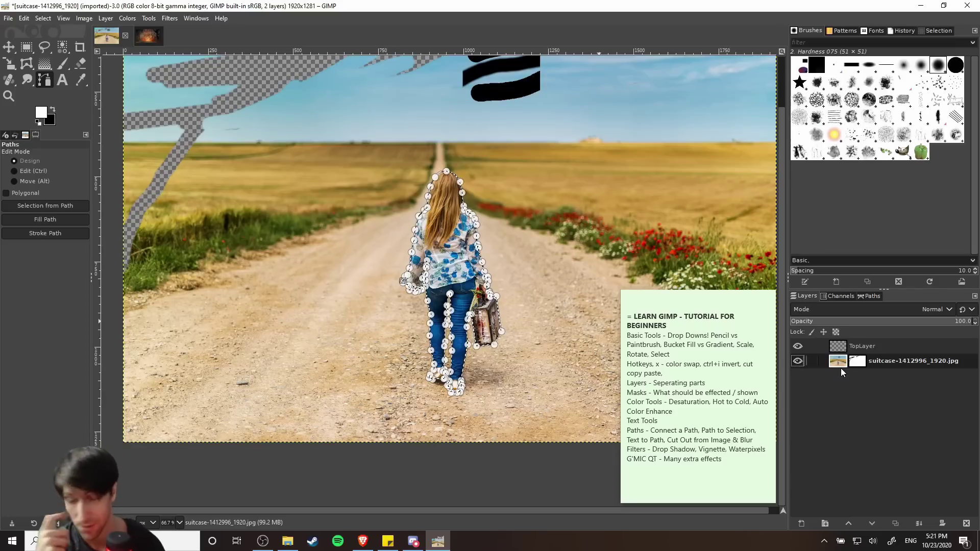
{"action": "left_click", "coordinate": [857, 362]}
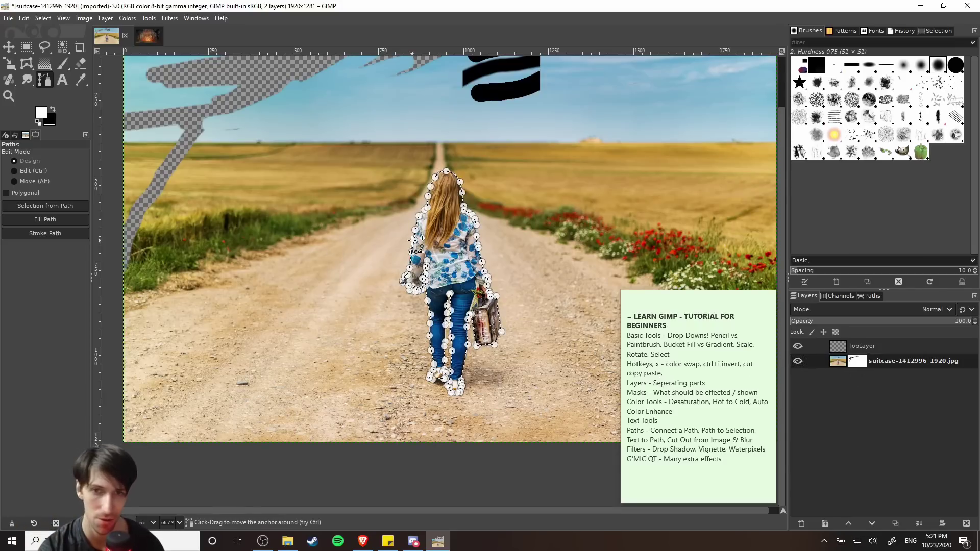
{"action": "key", "text": "ctrl+x"}
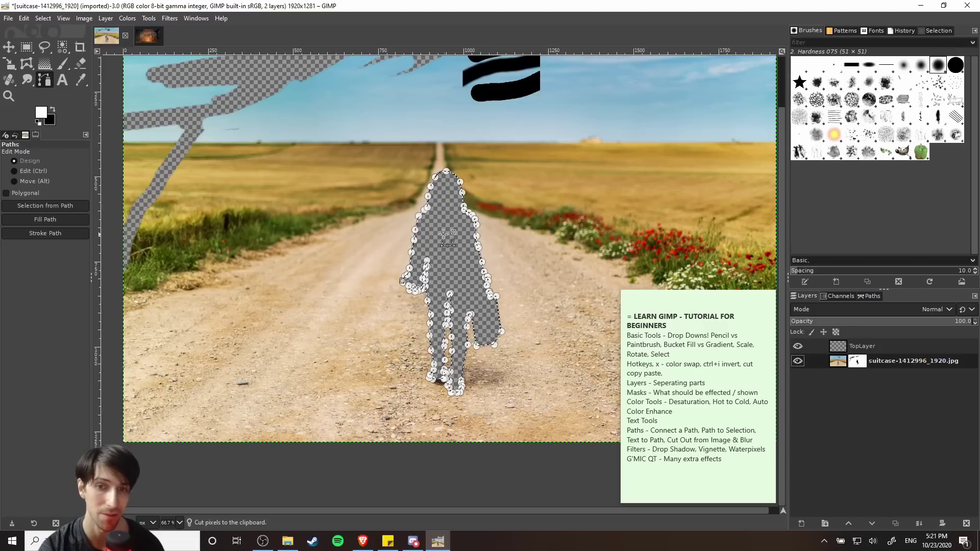
{"action": "key", "text": "ctrl+z"}
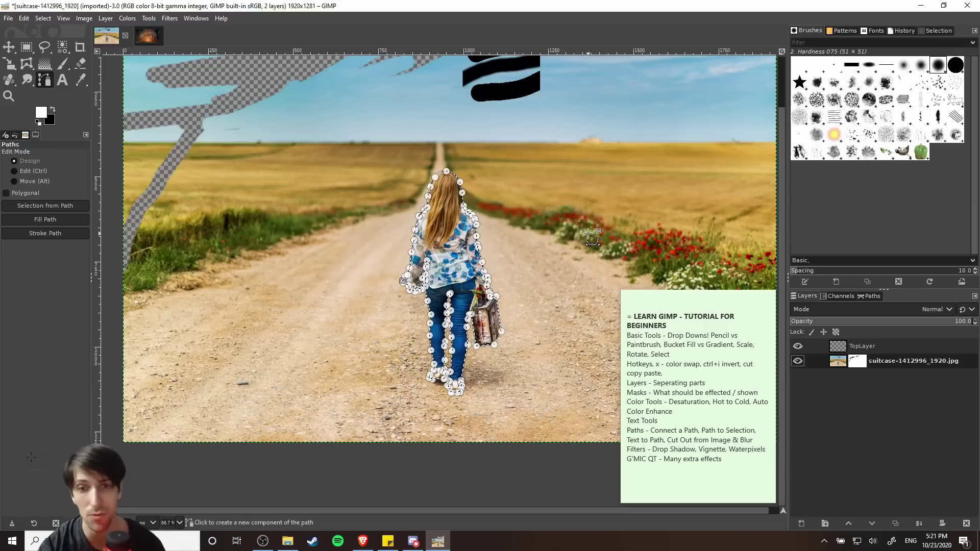
Copy the selected woman from the photo layer itself and paste her into the dark-hedges image
{"action": "scroll", "coordinate": [592, 235], "scroll_direction": "up", "scroll_amount": 2}
{"action": "scroll", "coordinate": [592, 235], "scroll_direction": "right", "scroll_amount": 1}
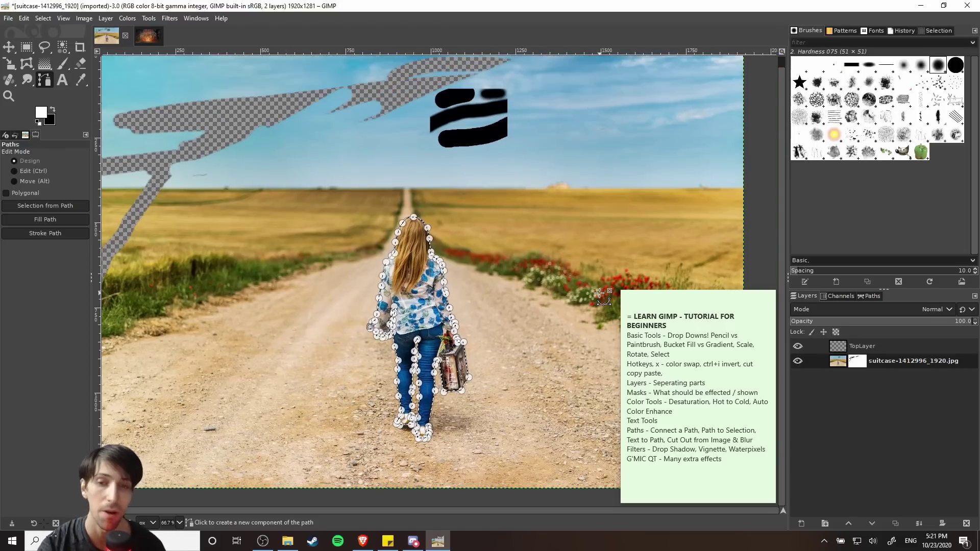
{"action": "left_click", "coordinate": [839, 363]}
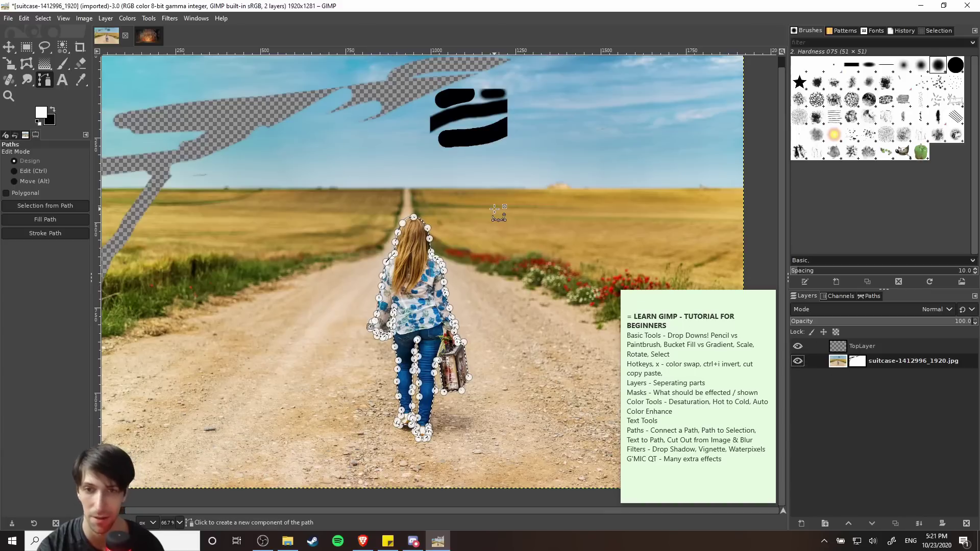
{"action": "key", "text": "ctrl+x"}
{"action": "left_click", "coordinate": [147, 34]}
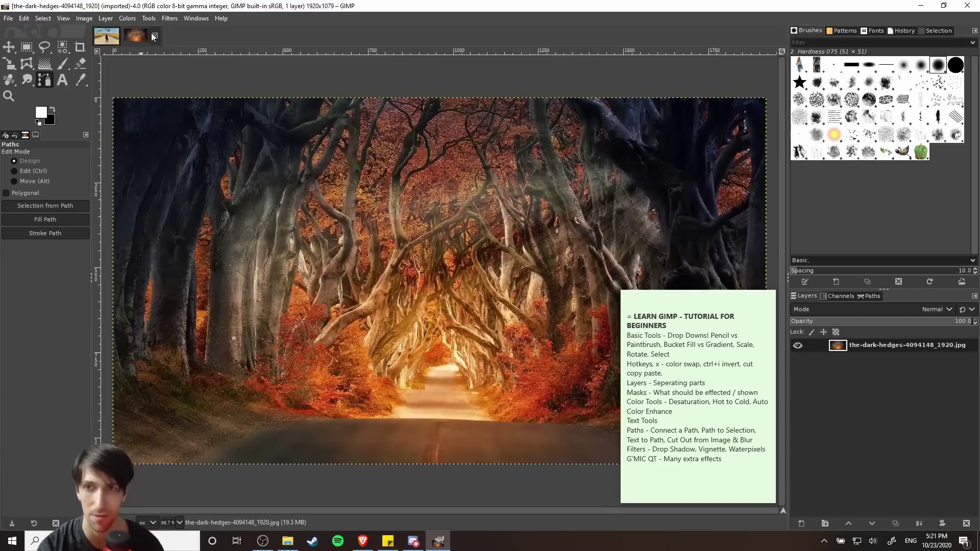
{"action": "key", "text": "ctrl+v"}
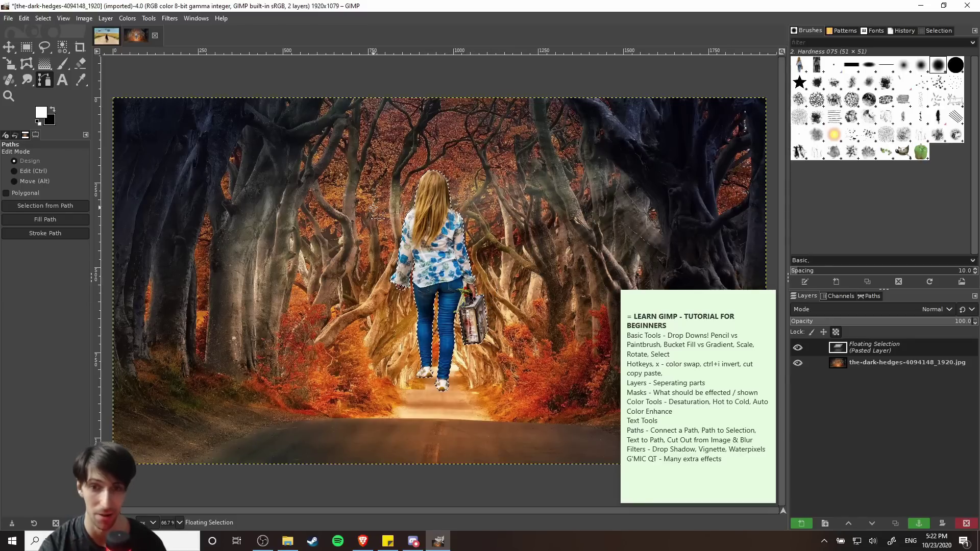
Return to the suitcase photo and invert the selection so it covers everything around the woman
{"action": "left_click", "coordinate": [106, 35]}
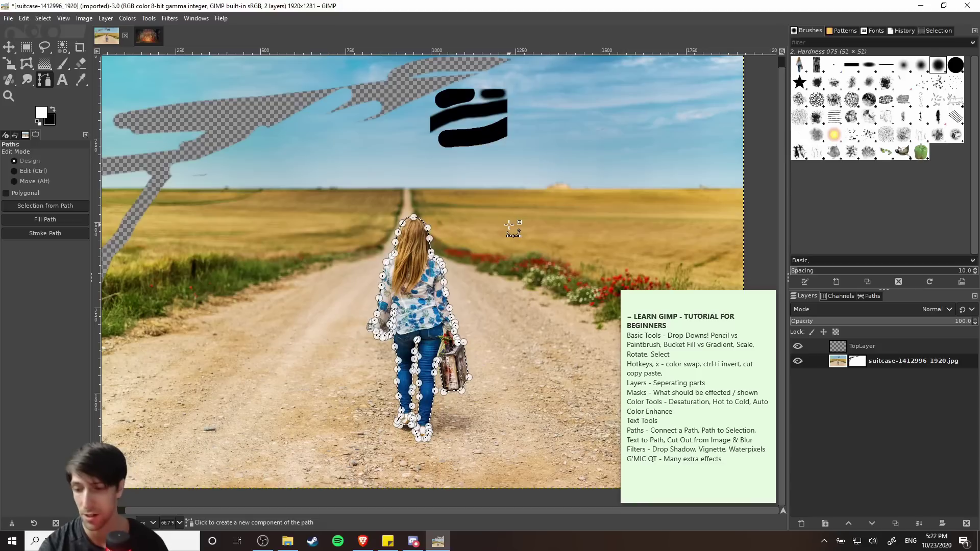
{"action": "key", "text": "ctrl"}
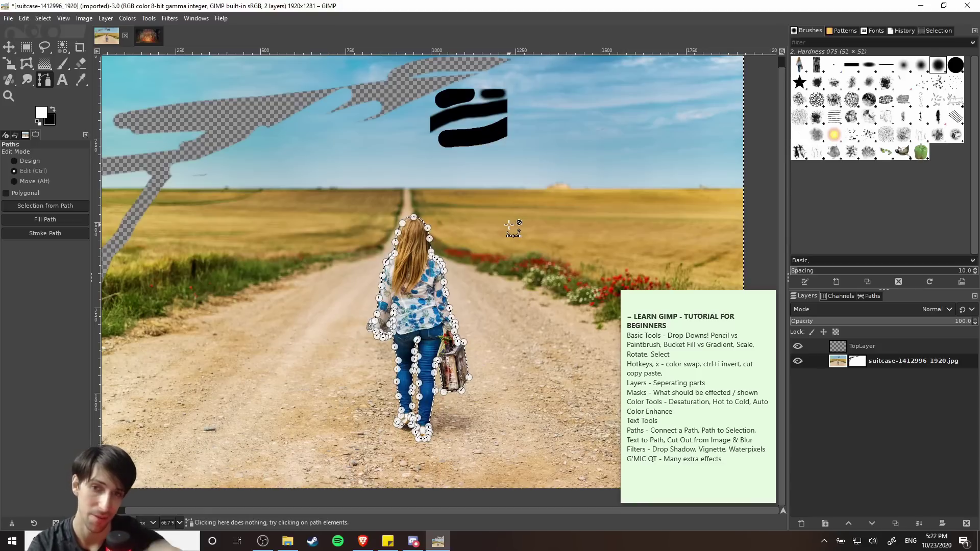
{"action": "scroll", "coordinate": [510, 225], "scroll_direction": "down", "scroll_amount": 1}
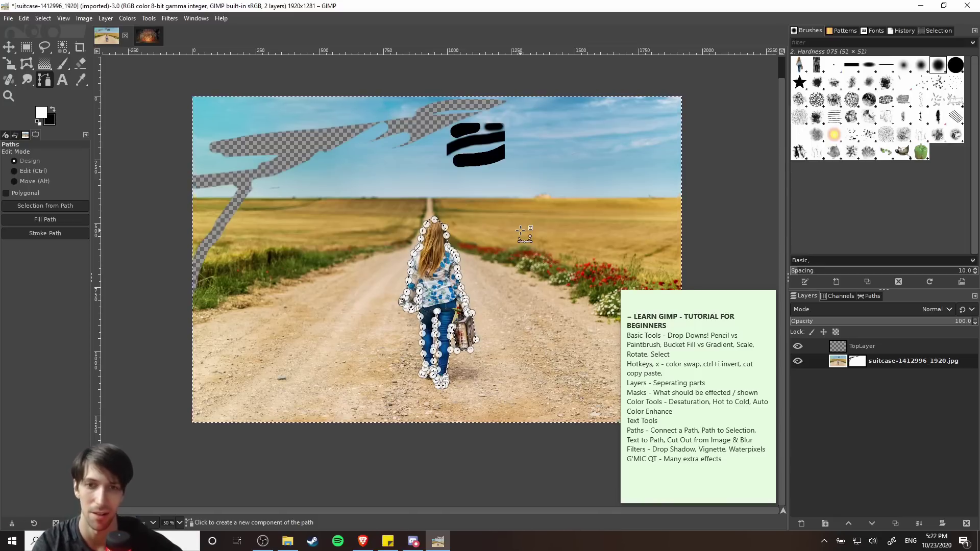
Delete the background around the woman to transparency after adding an alpha channel to the photo layer, and undo these changes
{"action": "key", "text": "Delete"}
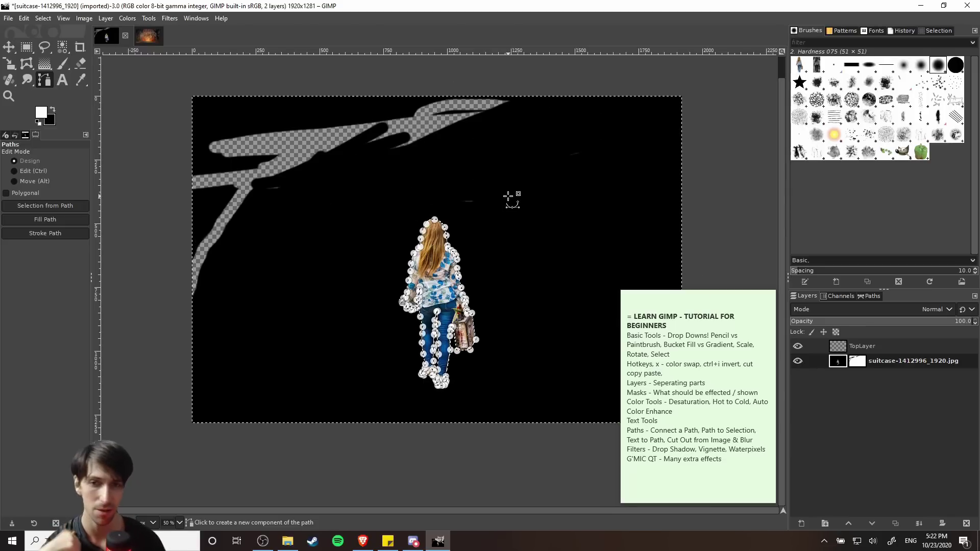
{"action": "right_click", "coordinate": [838, 364]}
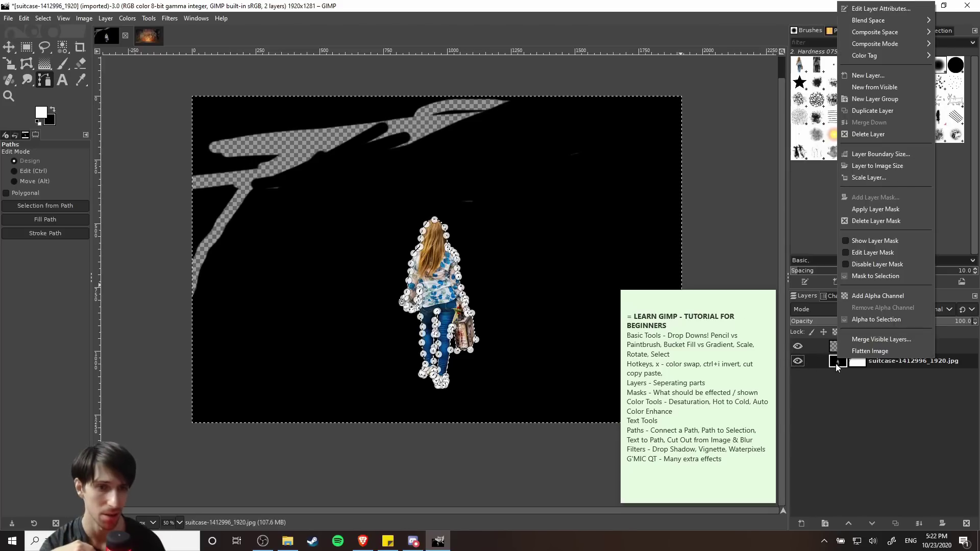
{"action": "left_click", "coordinate": [860, 301]}
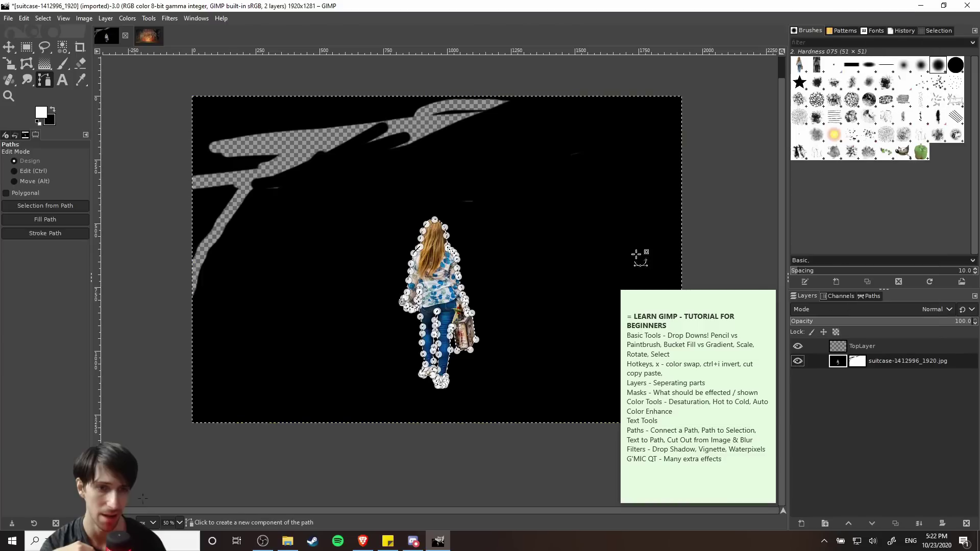
{"action": "key", "text": "Delete"}
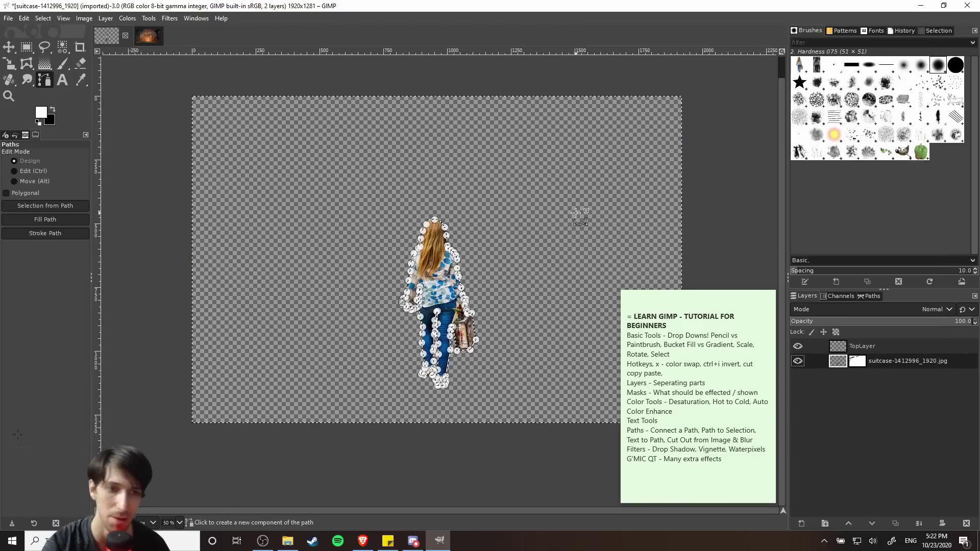
{"action": "key", "text": "ctrl+z"}
{"action": "key", "text": "ctrl+z"}
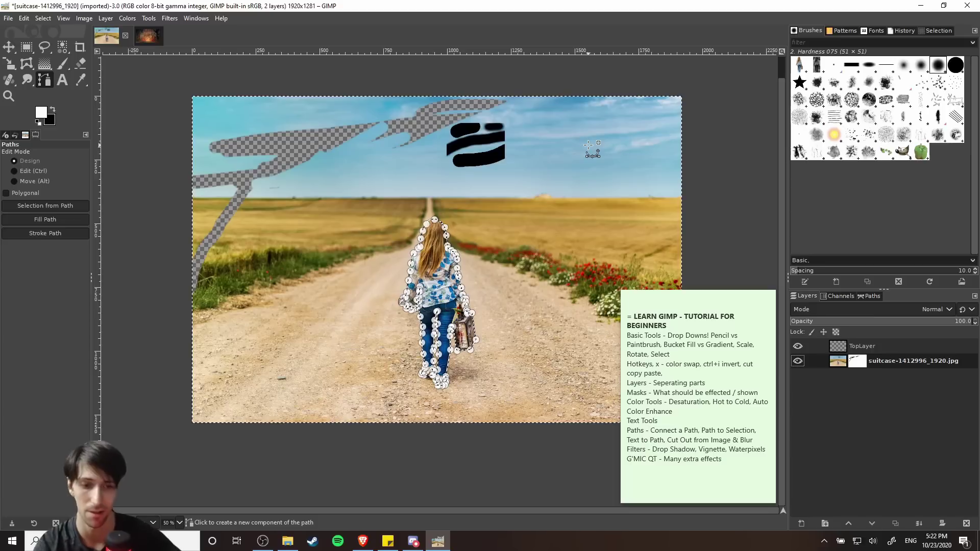
Hide the background around the woman by blacking out the inverted selection on the photo layer's mask
{"action": "key", "text": "ctrl+y"}
{"action": "key", "text": "ctrl+y"}
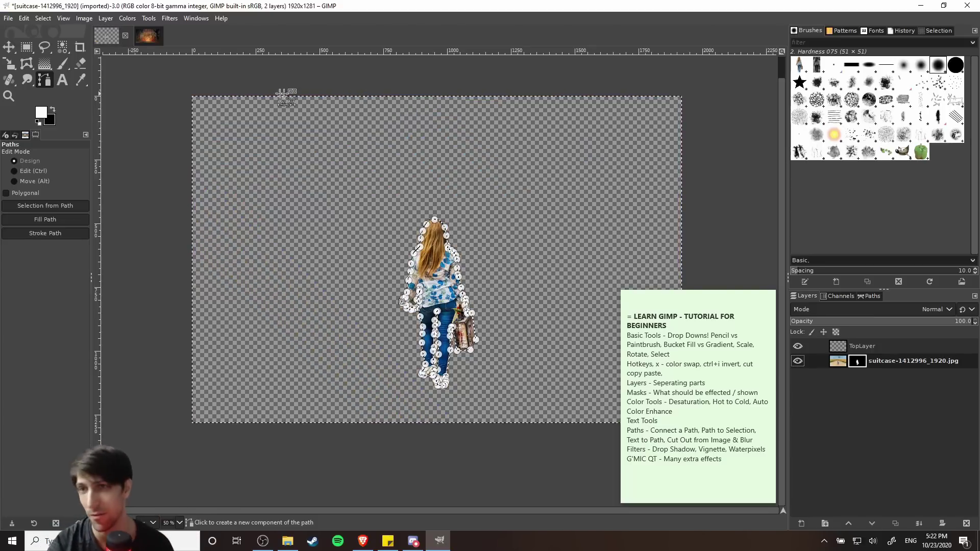
Select the whole image with Rectangle Select active and disable the photo layer's mask
{"action": "left_click", "coordinate": [27, 49]}
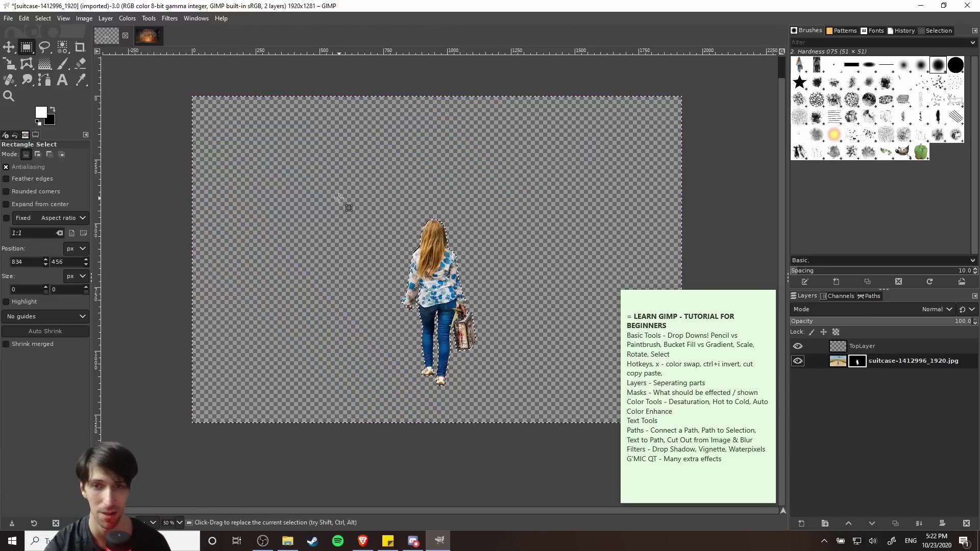
{"action": "key", "text": "ctrl+a"}
{"action": "right_click", "coordinate": [859, 360]}
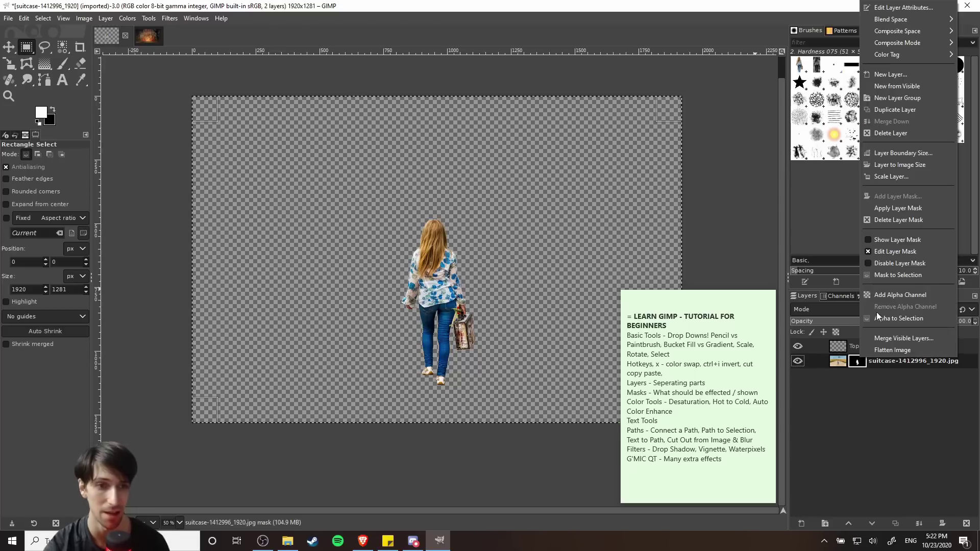
{"action": "left_click", "coordinate": [887, 264]}
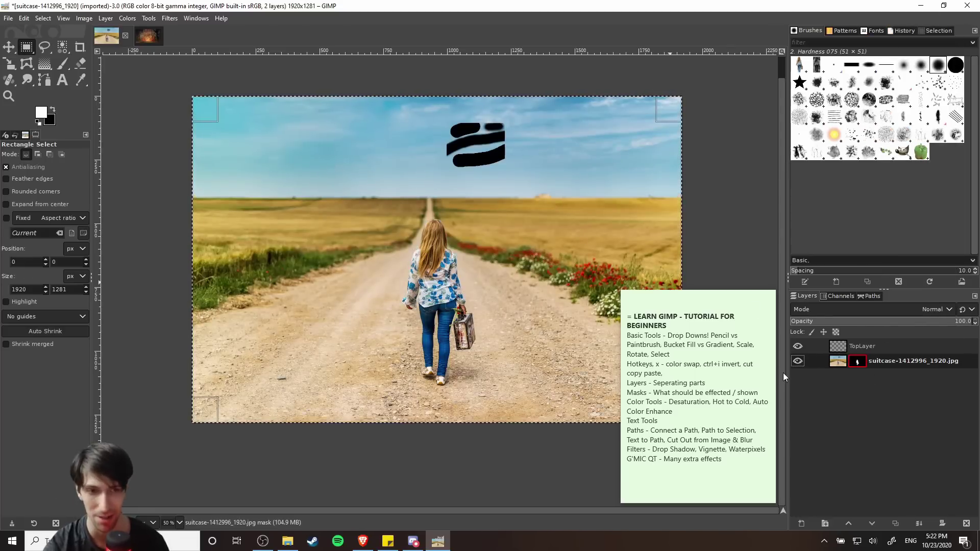
Re-enable the layer mask on the suitcase layer so only the woman remains against transparency
{"action": "right_click", "coordinate": [859, 359]}
{"action": "left_click", "coordinate": [890, 264]}
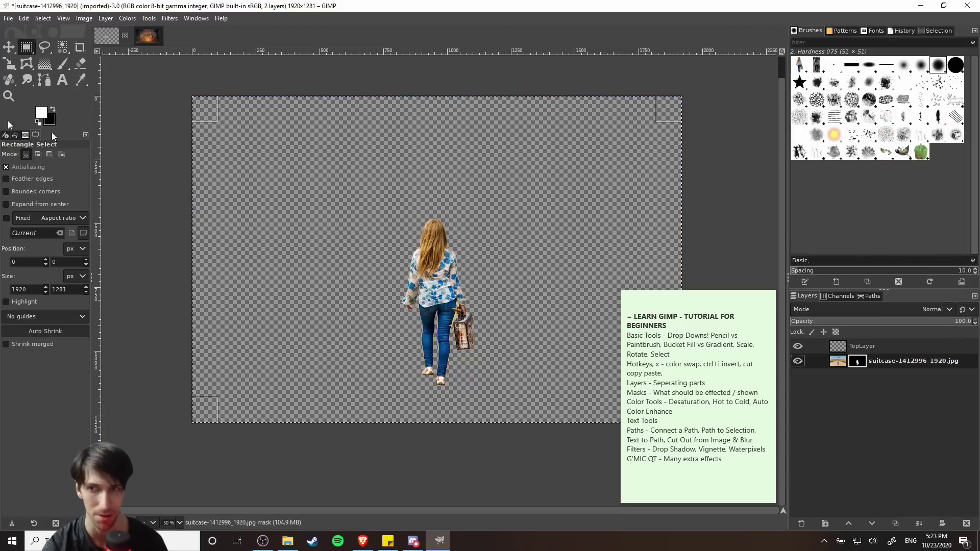
{"action": "left_click", "coordinate": [228, 207]}
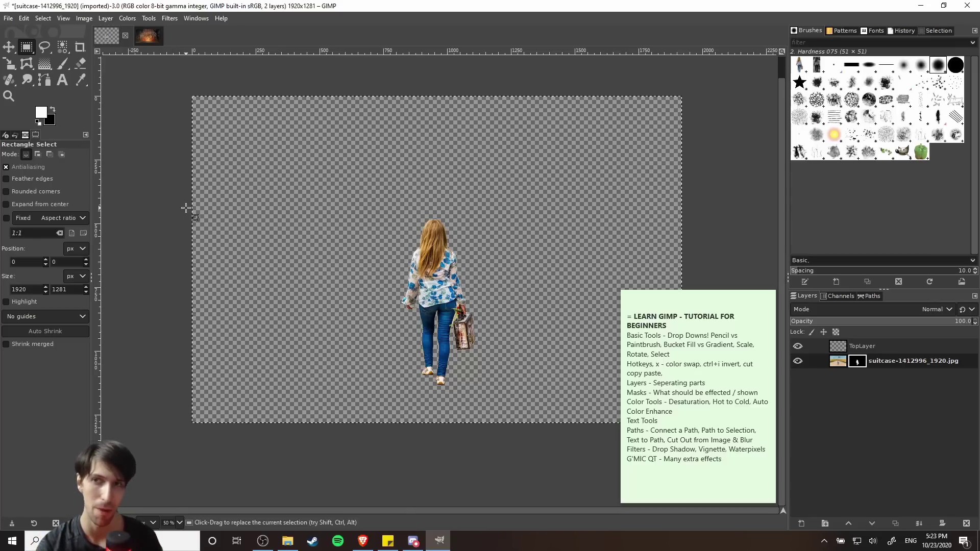
{"action": "key", "text": "plus"}
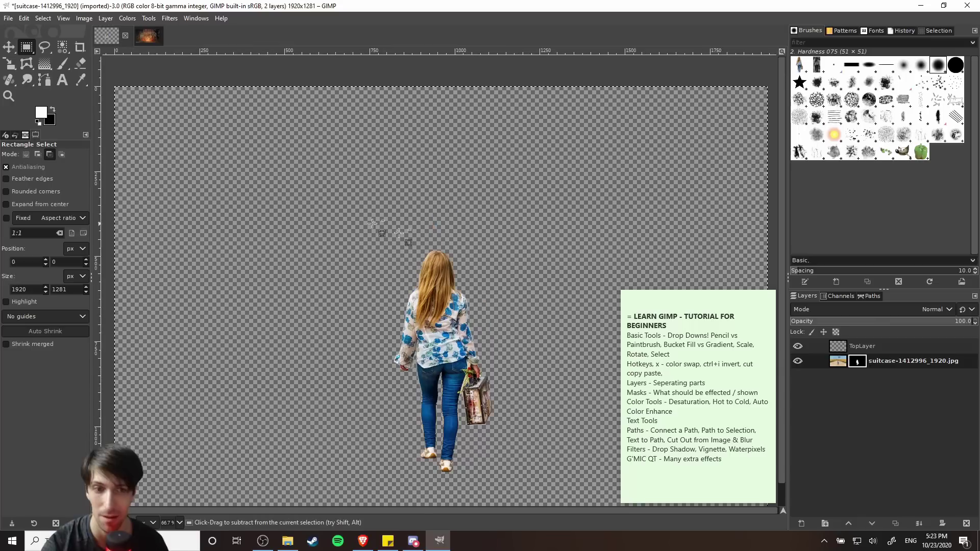
{"action": "left_click_drag", "start_coordinate": [512, 298], "coordinate": [497, 281]}
{"action": "key", "text": "minus"}
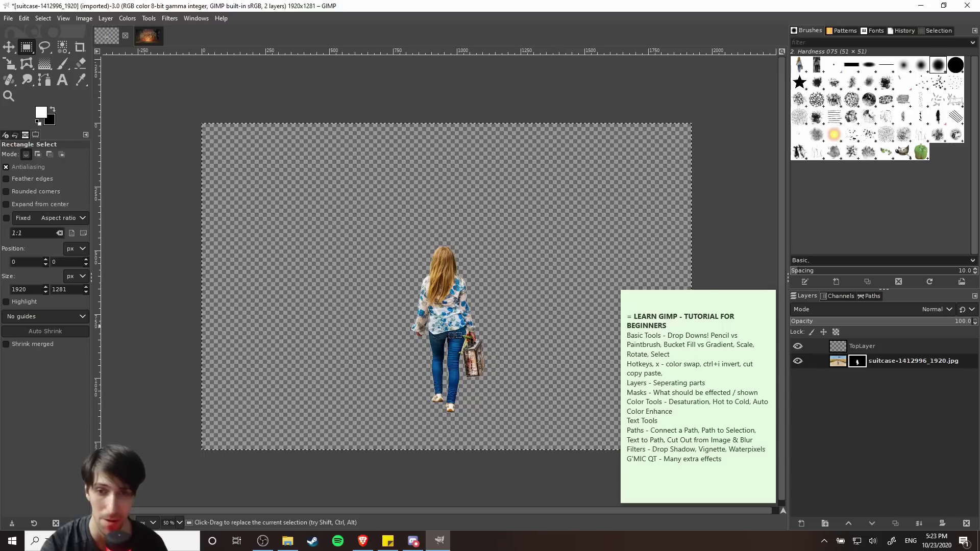
Open the image the-dark-hedges-4094148_1920.jpg from the Desktop folder
{"action": "left_click", "coordinate": [10, 19]}
{"action": "left_click", "coordinate": [20, 56]}
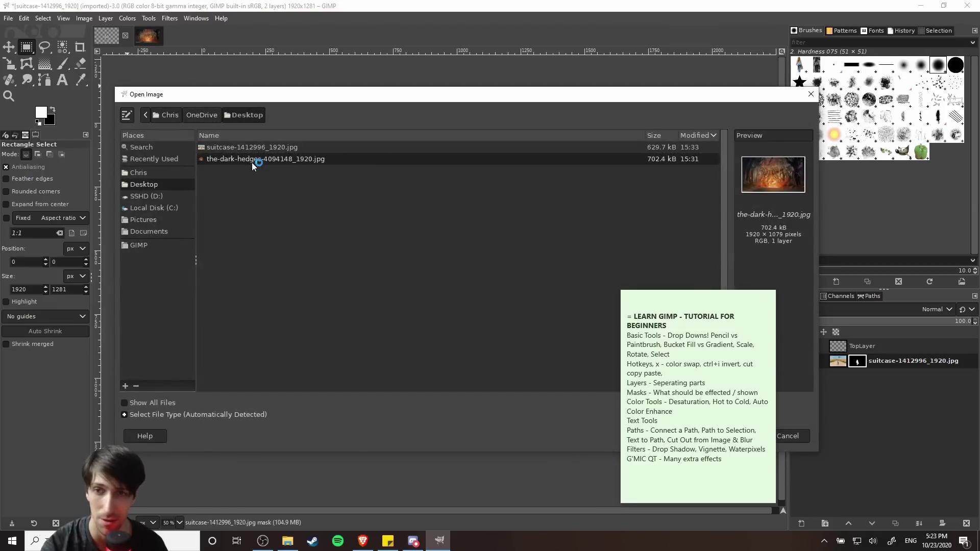
{"action": "double_click", "coordinate": [252, 162]}
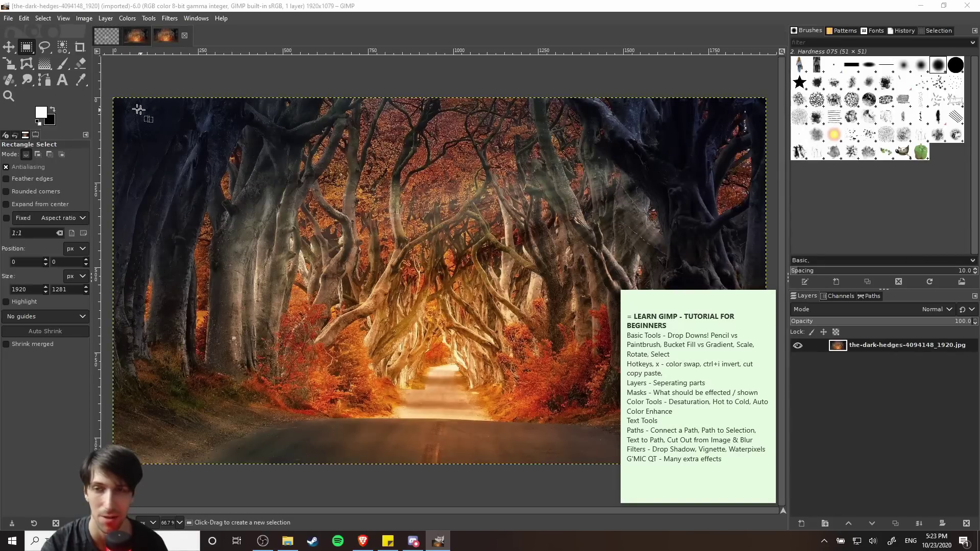
Select the entire forest image and cut it from its canvas
{"action": "left_click", "coordinate": [525, 95]}
{"action": "left_click", "coordinate": [522, 76]}
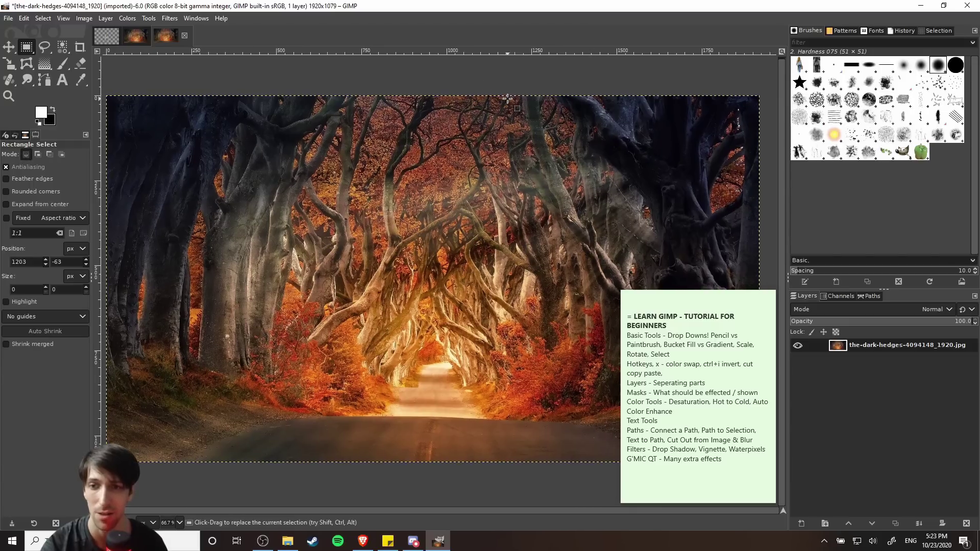
{"action": "scroll", "coordinate": [181, 139], "scroll_direction": "left", "scroll_amount": 2}
{"action": "scroll", "coordinate": [182, 139], "scroll_direction": "up", "scroll_amount": 1}
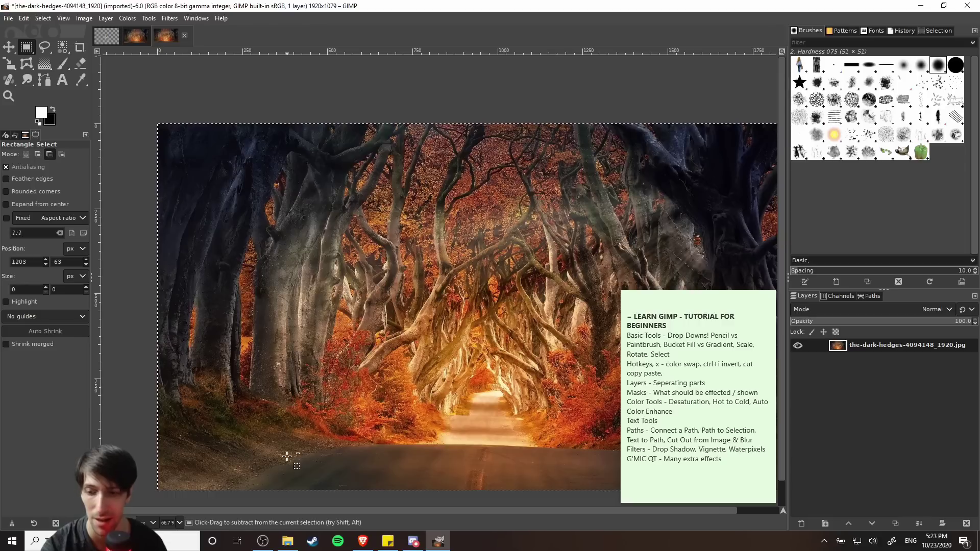
{"action": "key", "text": "ctrl+x"}
Return to the suitcase image and add a new transparent layer above the masked woman layer
{"action": "left_click", "coordinate": [104, 34]}
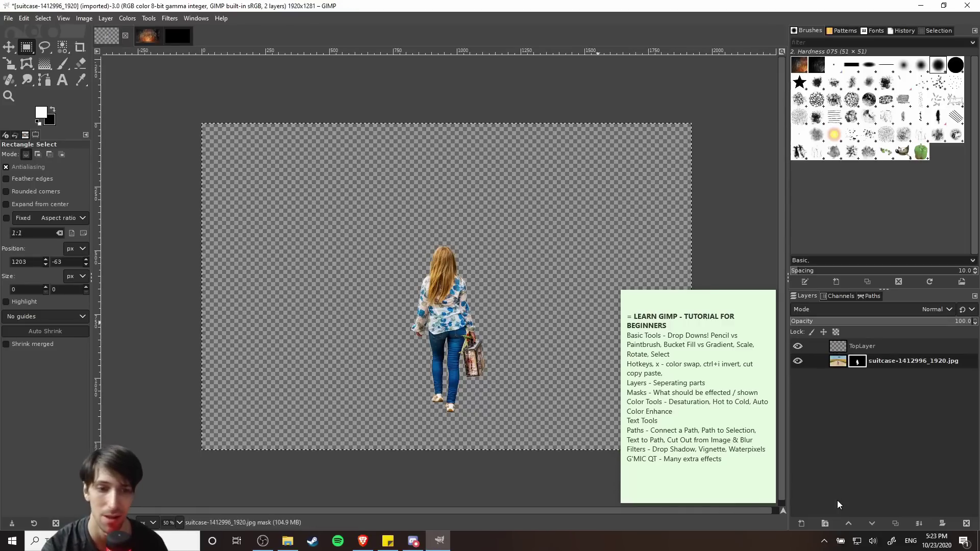
{"action": "left_click", "coordinate": [800, 524]}
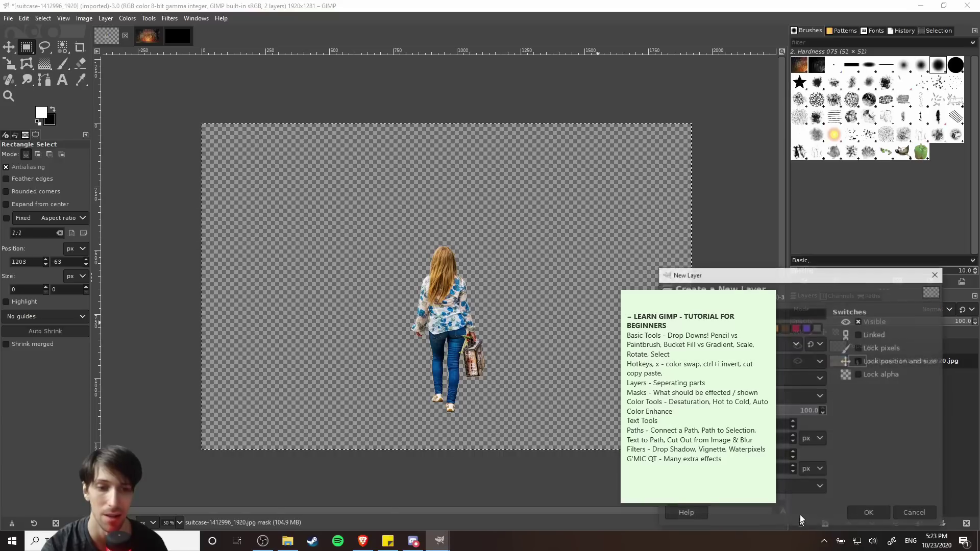
{"action": "left_click", "coordinate": [869, 512]}
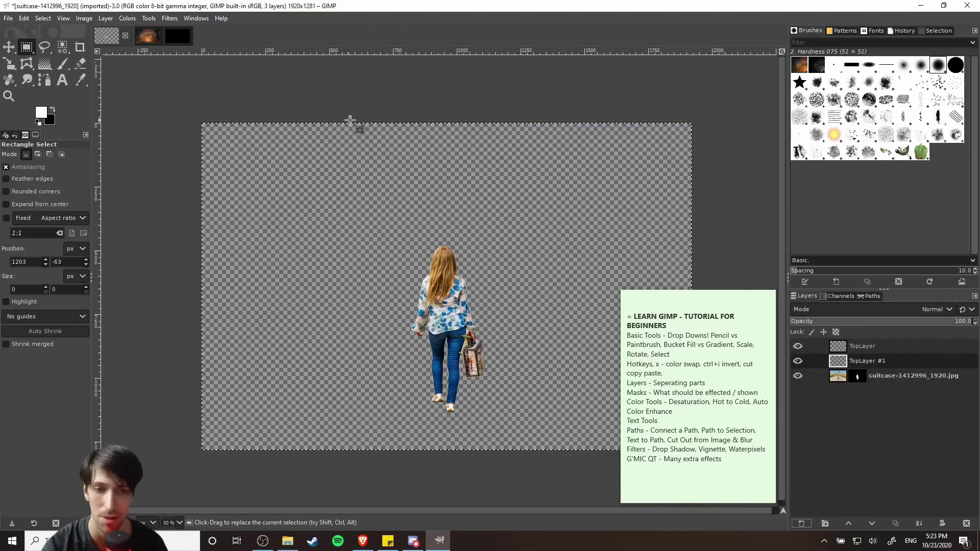
Paste the forest picture as its own layer and place it beneath the masked suitcase layer
{"action": "key", "text": "ctrl+v"}
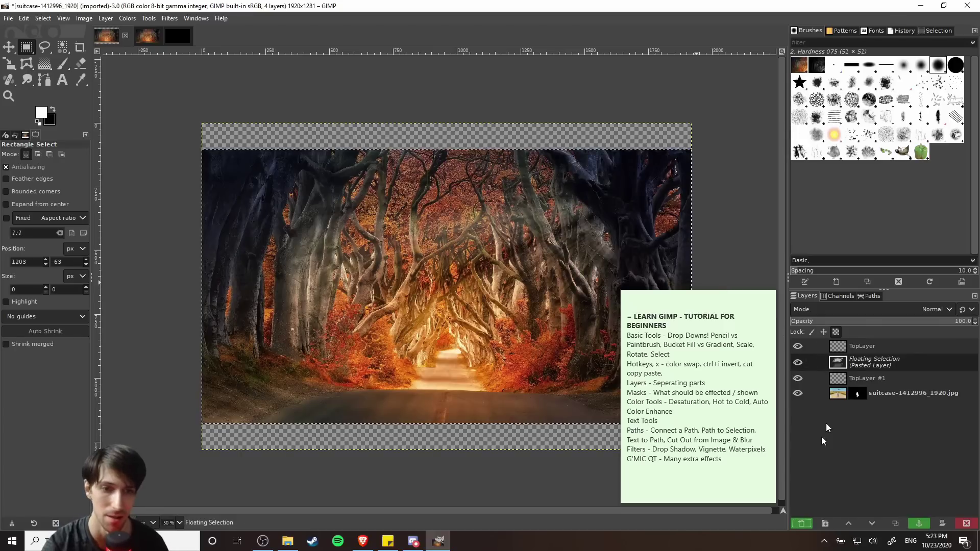
{"action": "left_click", "coordinate": [800, 524]}
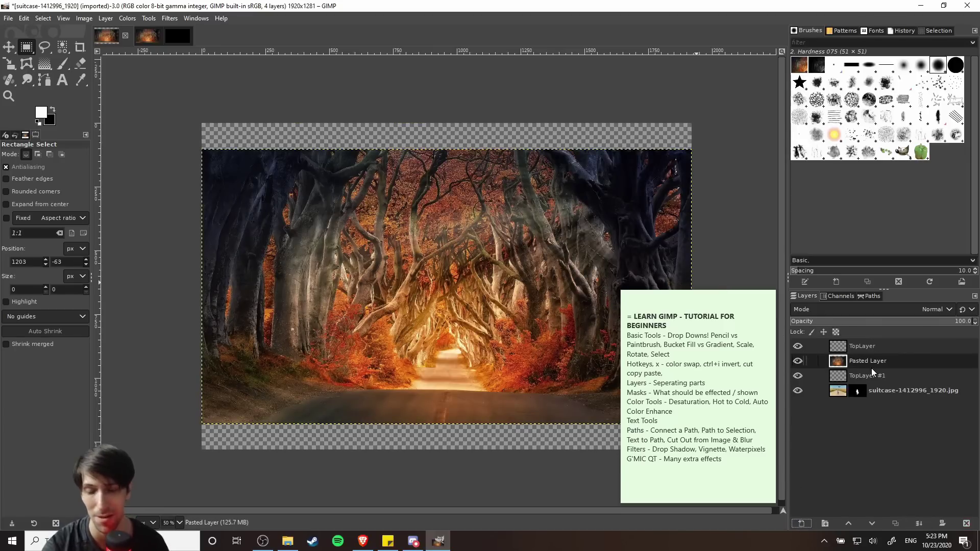
{"action": "left_click_drag", "start_coordinate": [871, 364], "coordinate": [877, 400]}
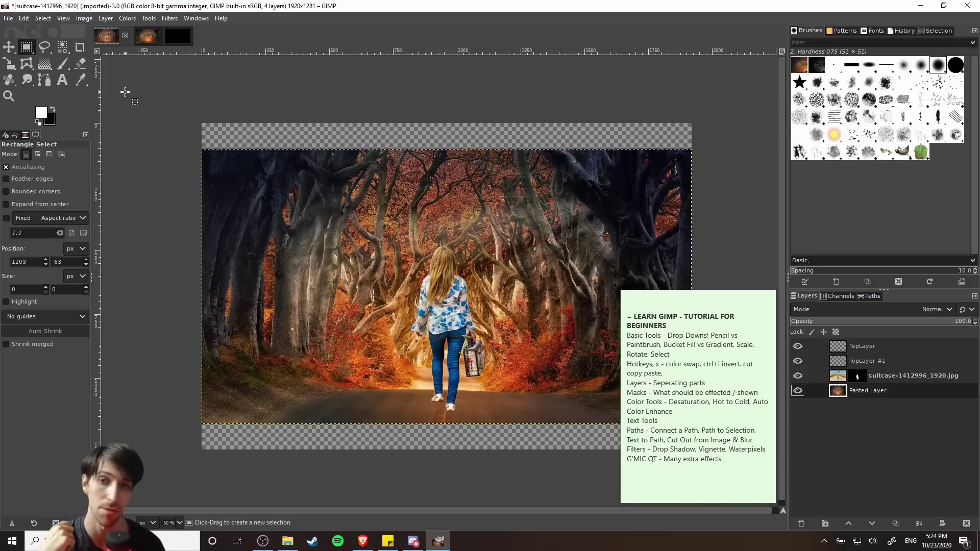
Start scaling the pasted forest layer with the Scale tool set to transform the layer
{"action": "left_click", "coordinate": [7, 66]}
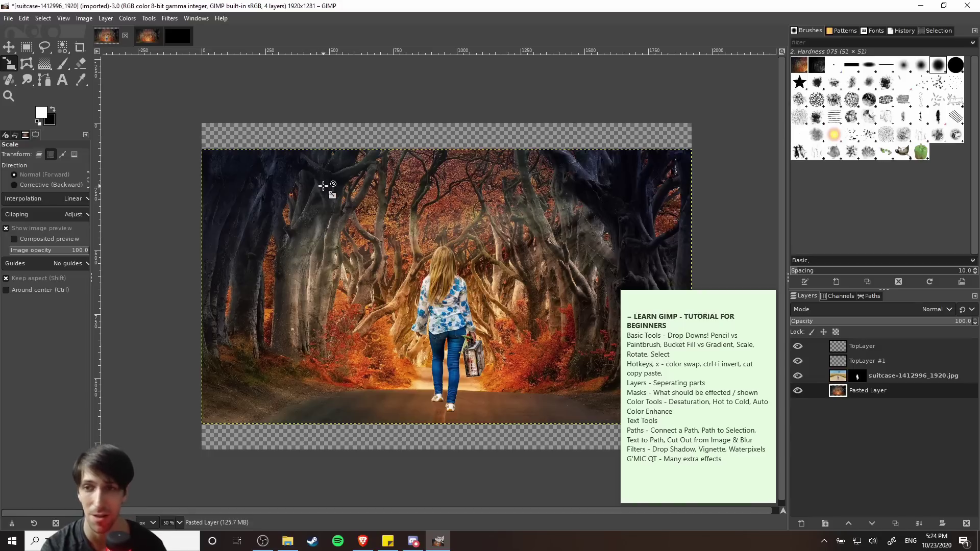
{"action": "left_click", "coordinate": [41, 156]}
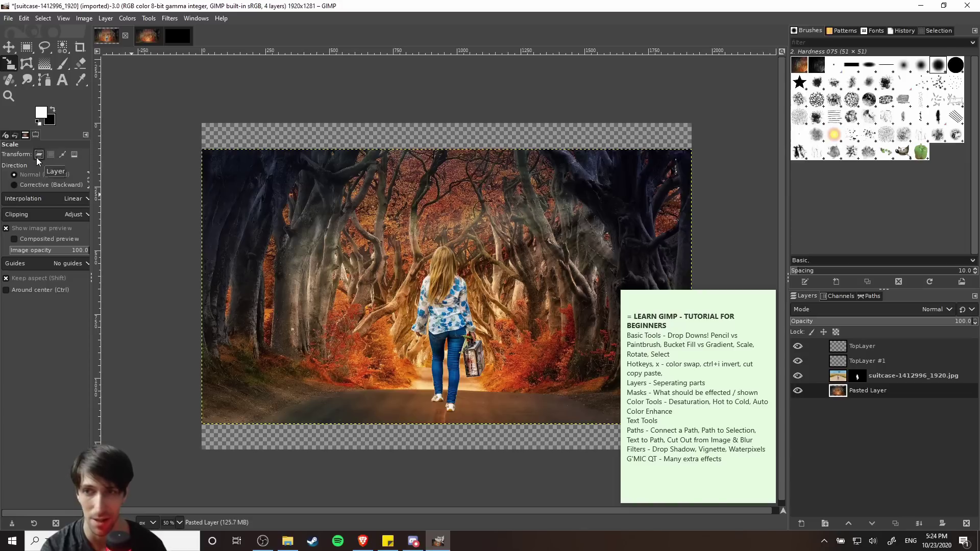
{"action": "left_click", "coordinate": [312, 204]}
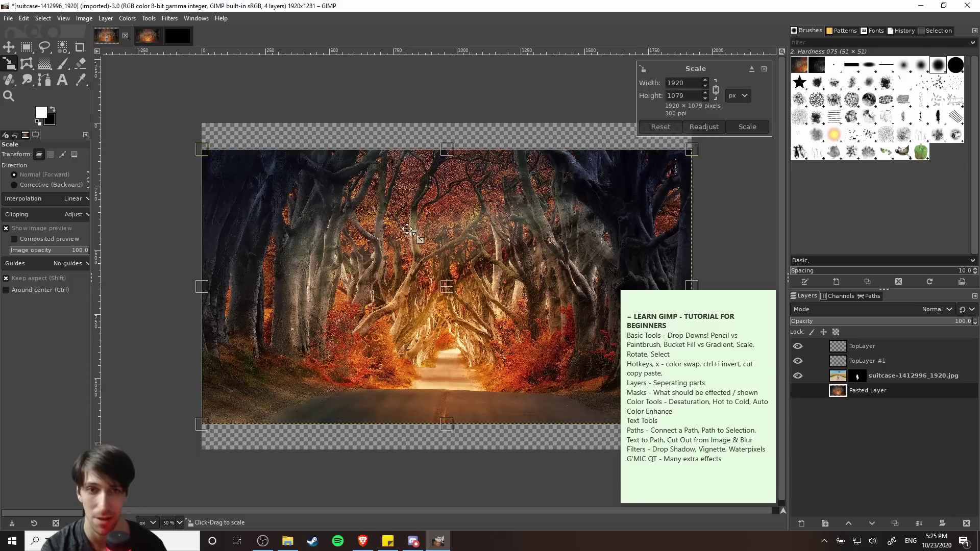
{"action": "left_click_drag", "start_coordinate": [411, 232], "coordinate": [429, 289]}
{"action": "scroll", "coordinate": [377, 227], "scroll_direction": "down", "scroll_amount": 1}
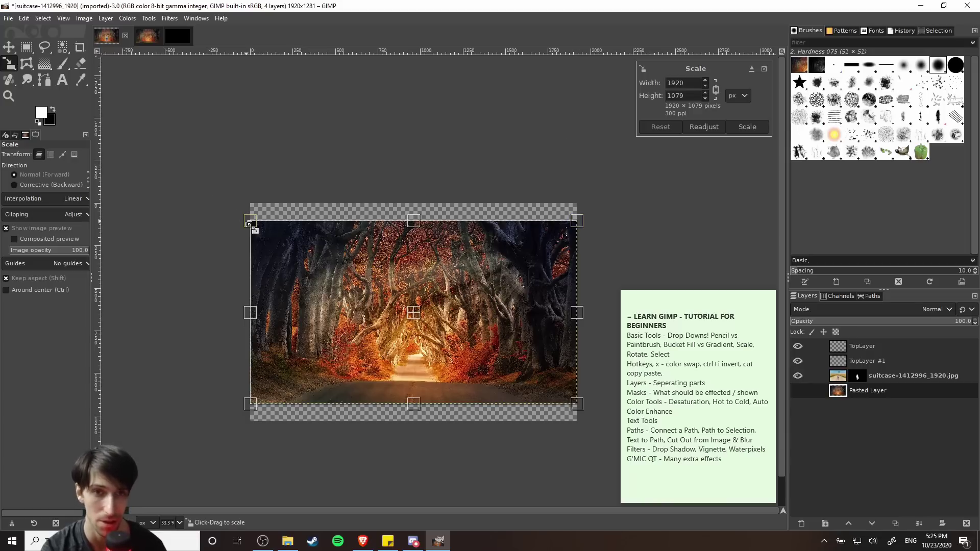
Try enlarging the forest layer from its upper-left corner to about 2275 × 1278 px, and unlock the aspect ratio
{"action": "left_click_drag", "start_coordinate": [251, 225], "coordinate": [254, 256]}
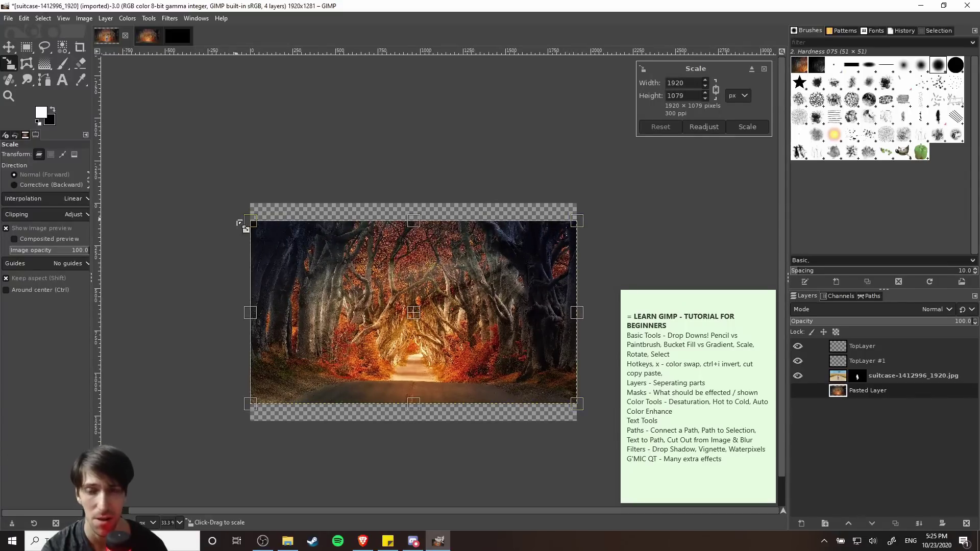
{"action": "left_click_drag", "start_coordinate": [252, 223], "coordinate": [202, 179]}
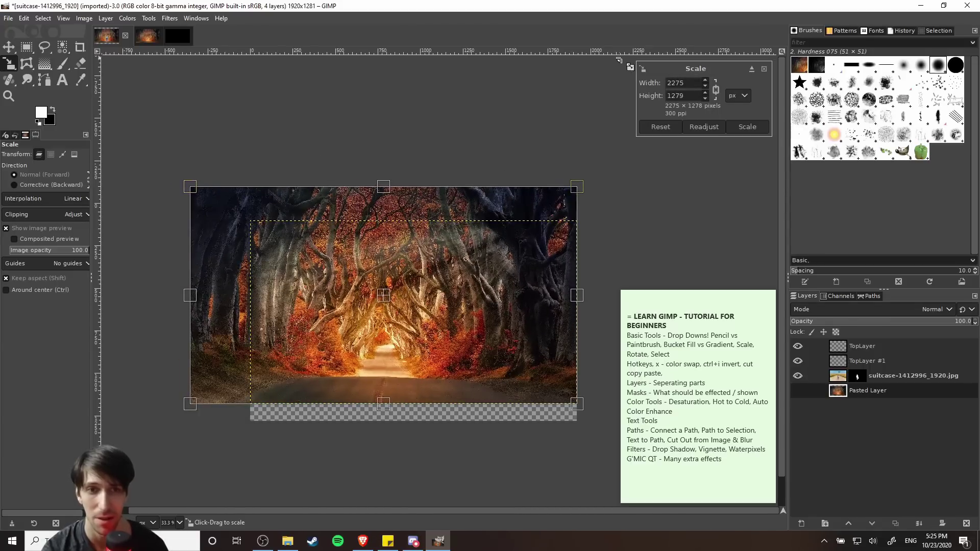
{"action": "left_click", "coordinate": [716, 90]}
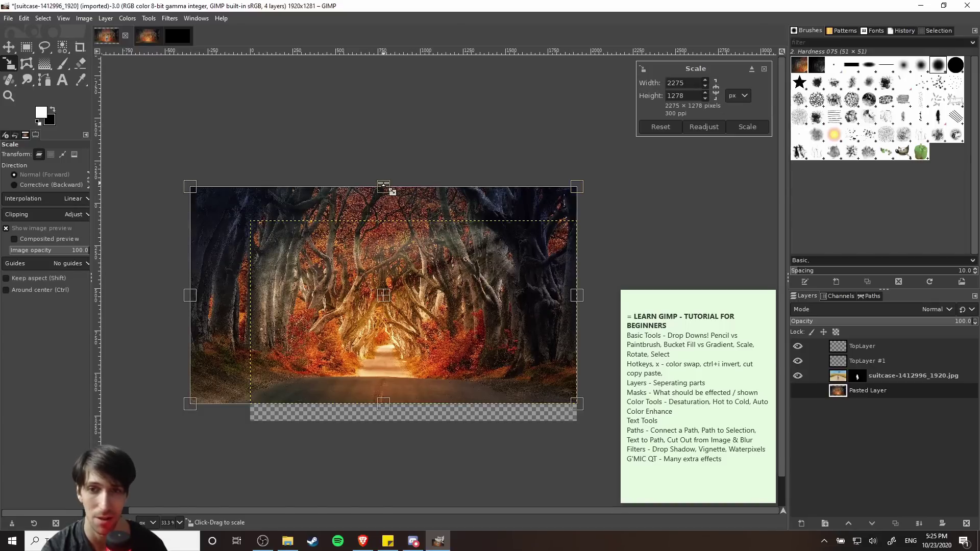
{"action": "mouse_move", "coordinate": [383, 187]}
{"action": "left_mouse_down"}
{"action": "mouse_move", "coordinate": [384, 237]}
{"action": "mouse_move", "coordinate": [385, 160]}
{"action": "mouse_move", "coordinate": [385, 274]}
{"action": "mouse_move", "coordinate": [383, 178]}
{"action": "mouse_move", "coordinate": [383, 260]}
{"action": "mouse_move", "coordinate": [383, 189]}
{"action": "mouse_move", "coordinate": [393, 207]}
{"action": "mouse_move", "coordinate": [395, 180]}
{"action": "mouse_move", "coordinate": [402, 210]}
{"action": "mouse_move", "coordinate": [394, 76]}
{"action": "mouse_move", "coordinate": [393, 204]}
{"action": "mouse_move", "coordinate": [388, 163]}
{"action": "mouse_move", "coordinate": [387, 186]}
{"action": "left_mouse_up"}
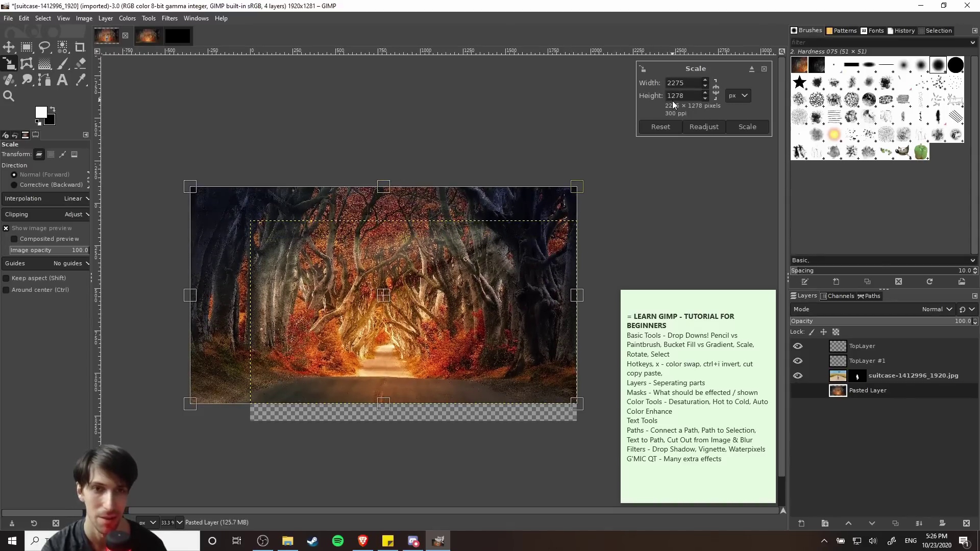
Relock the aspect ratio for scaling and undo the enlargement of the forest layer
{"action": "key", "text": "shift"}
{"action": "left_click", "coordinate": [714, 96]}
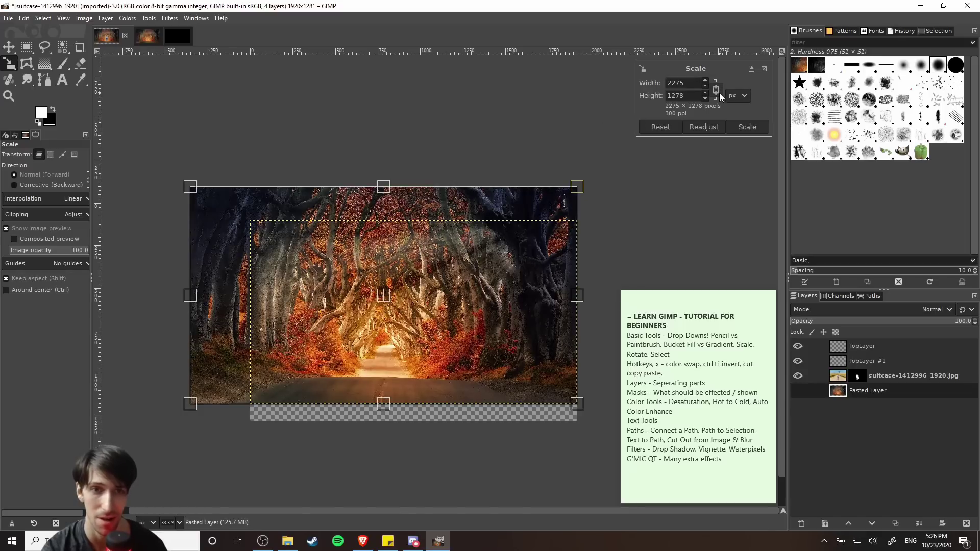
{"action": "left_click", "coordinate": [715, 91]}
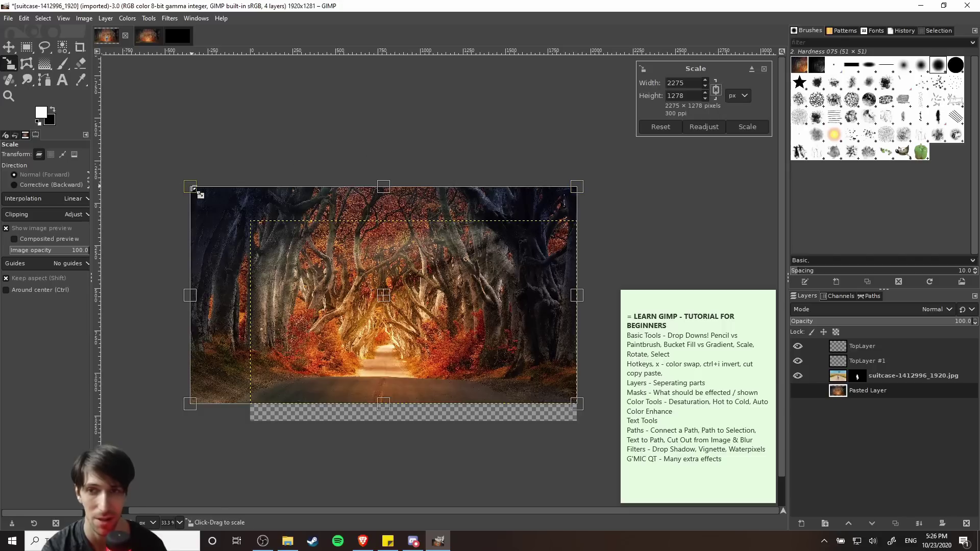
{"action": "left_click_drag", "start_coordinate": [199, 195], "coordinate": [359, 159]}
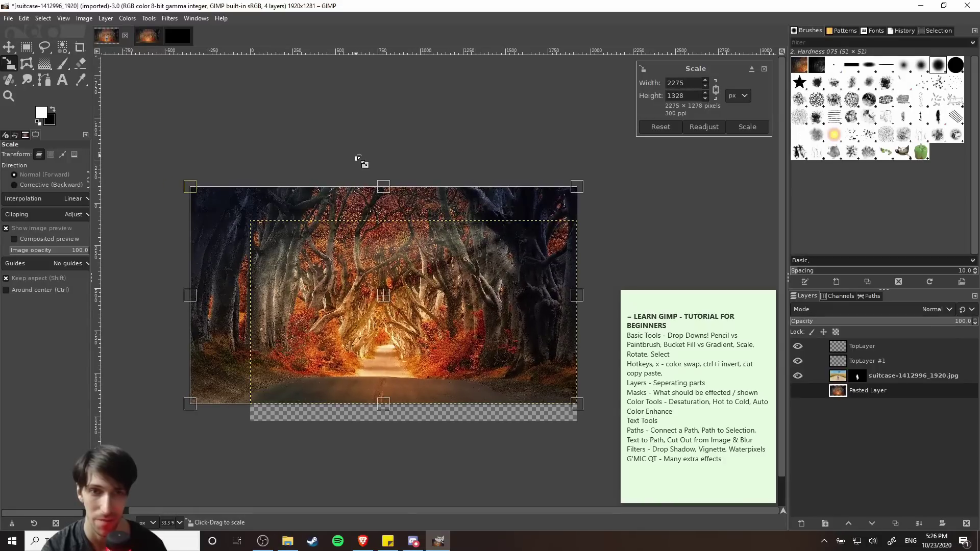
{"action": "key", "text": "ctrl+z"}
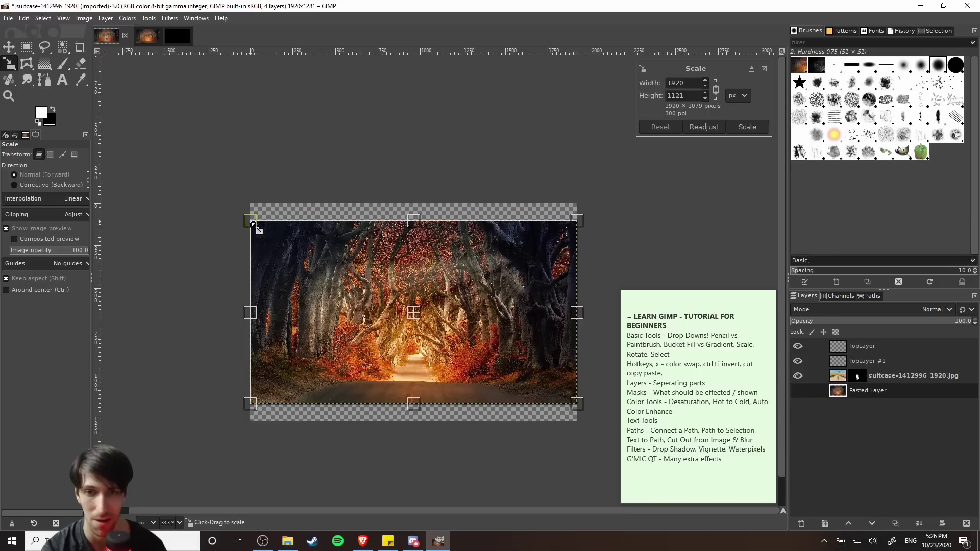
Try enlarging the forest layer proportionally from its upper-left corner to about 2357 × 1325 px
{"action": "left_click_drag", "start_coordinate": [262, 223], "coordinate": [237, 217]}
{"action": "key", "text": "ctrl+z"}
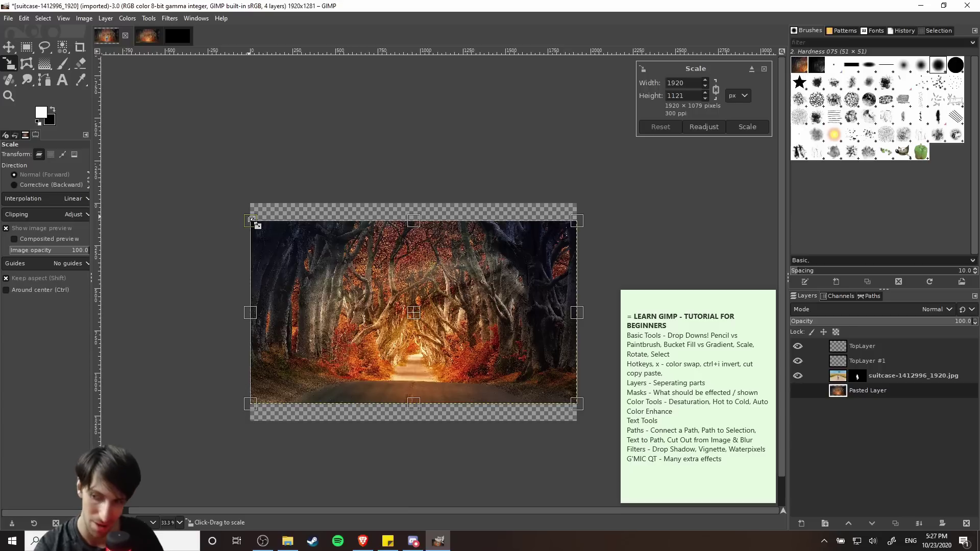
{"action": "left_click_drag", "start_coordinate": [251, 220], "coordinate": [181, 168]}
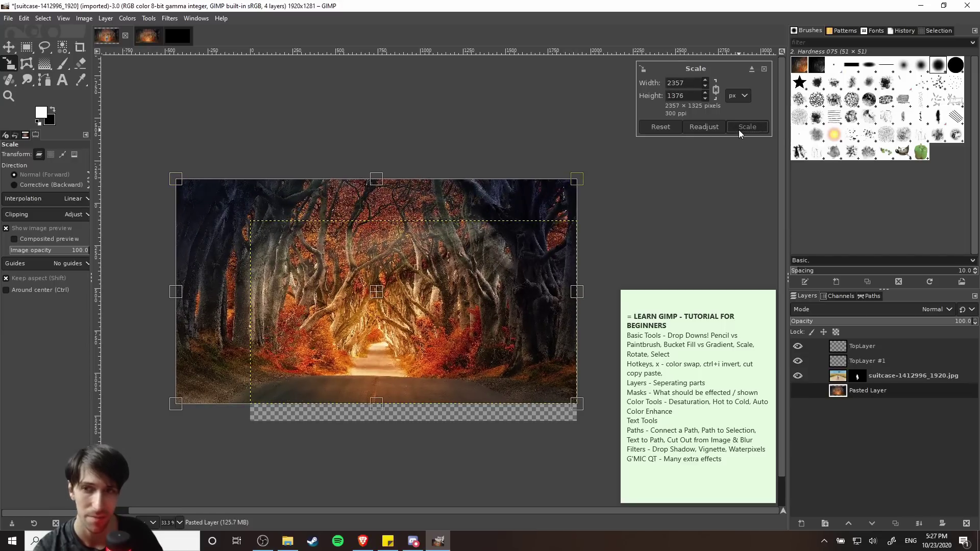
Turn on scaling around the center and undo the last corner-based enlargement
{"action": "left_click", "coordinate": [32, 290]}
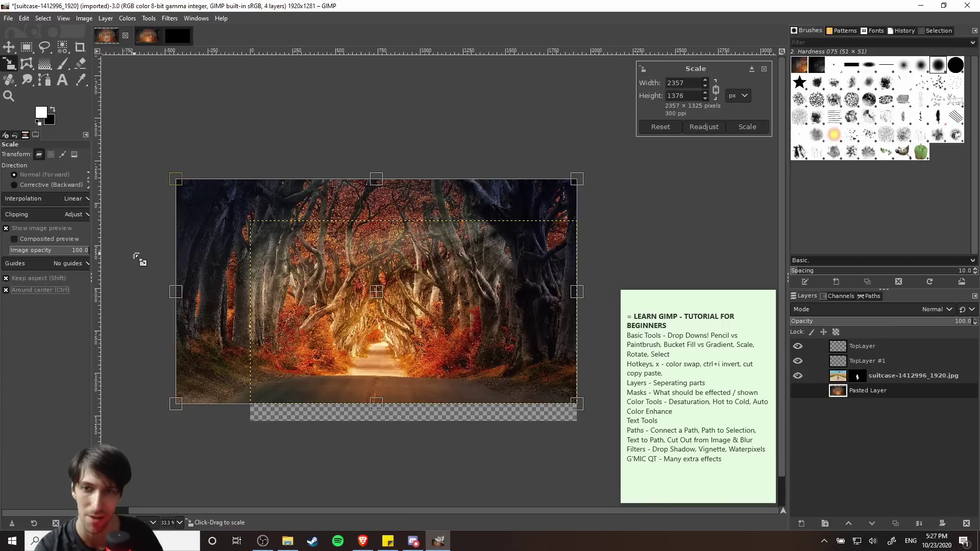
{"action": "key", "text": "ctrl+z"}
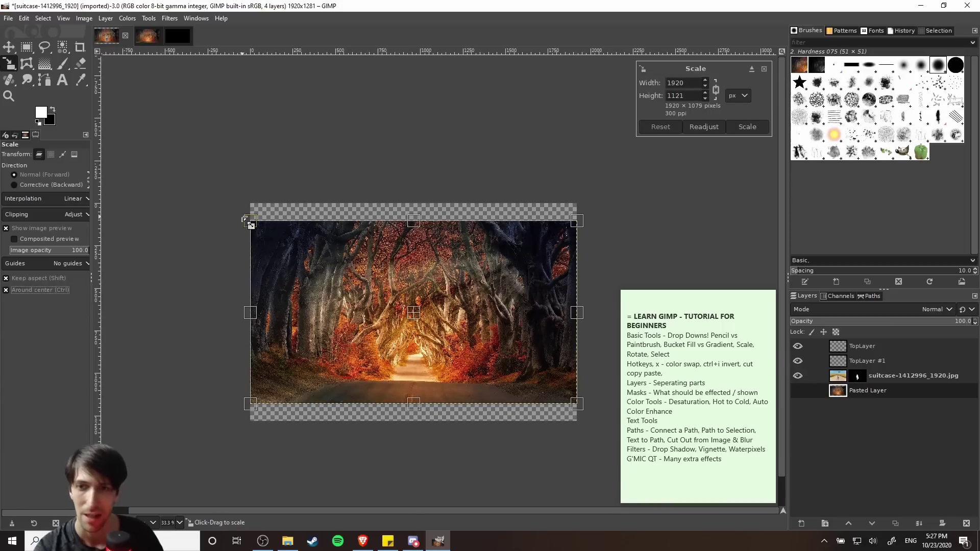
Try enlarging the forest layer around its center to about 2349 × 1320 px, and undo the scaling changes
{"action": "left_click_drag", "start_coordinate": [253, 223], "coordinate": [175, 188]}
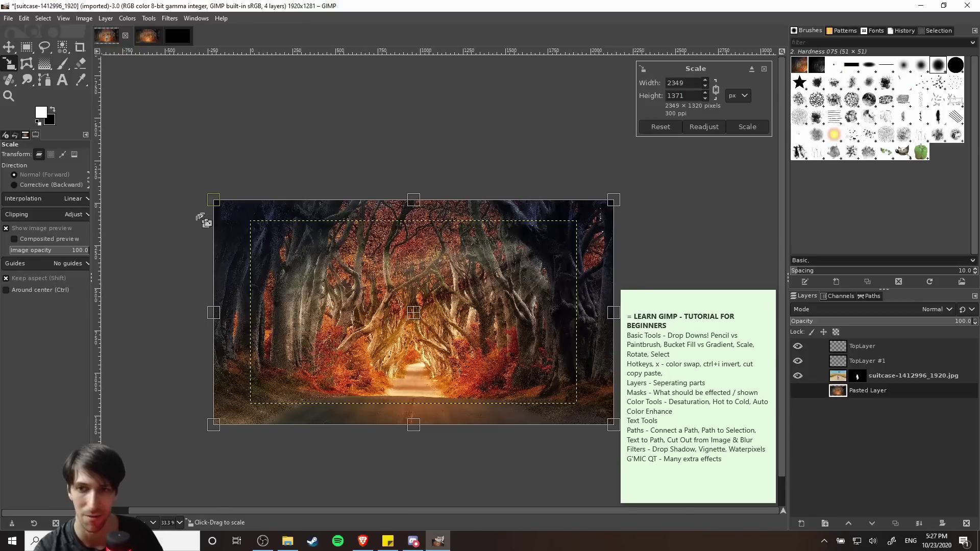
{"action": "left_click_drag", "start_coordinate": [210, 203], "coordinate": [190, 221]}
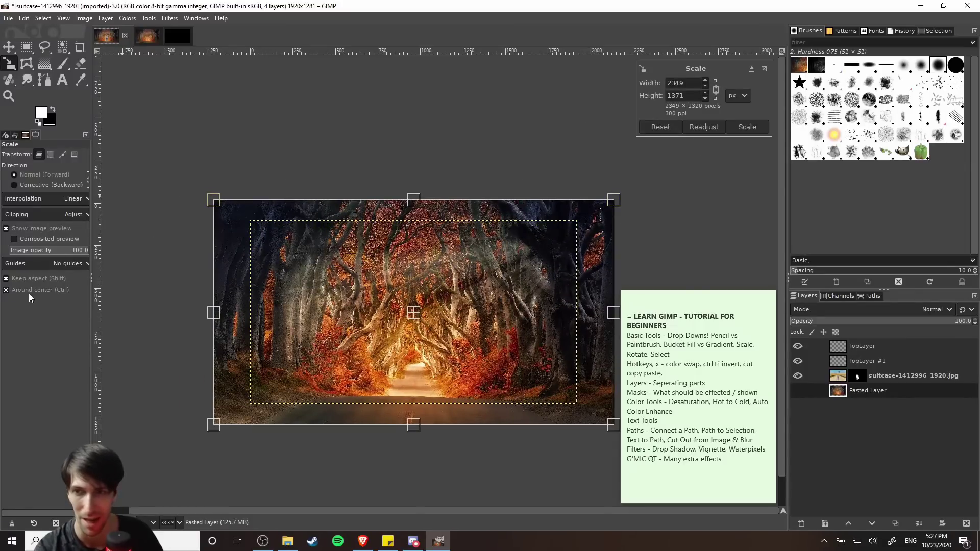
{"action": "left_click_drag", "start_coordinate": [282, 213], "coordinate": [195, 238]}
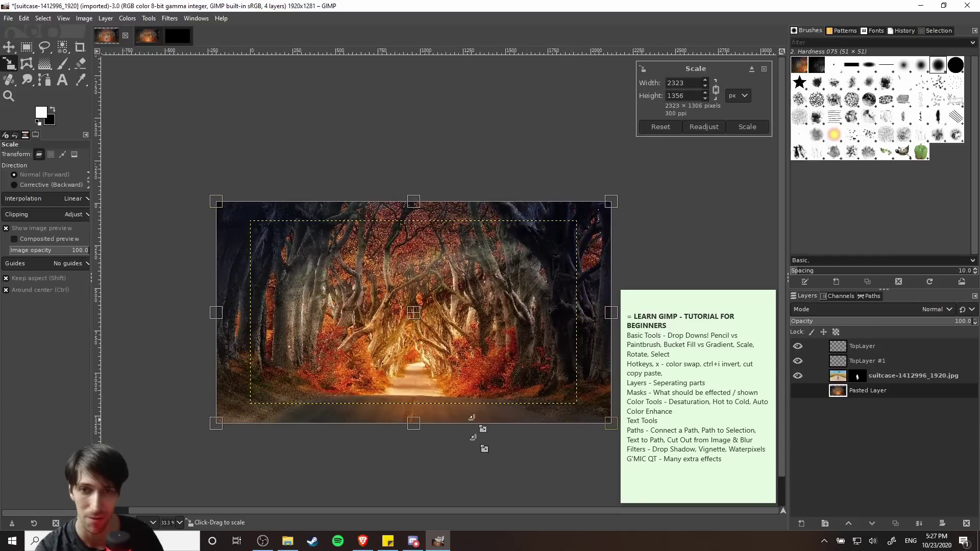
{"action": "key", "text": "ctrl+z"}
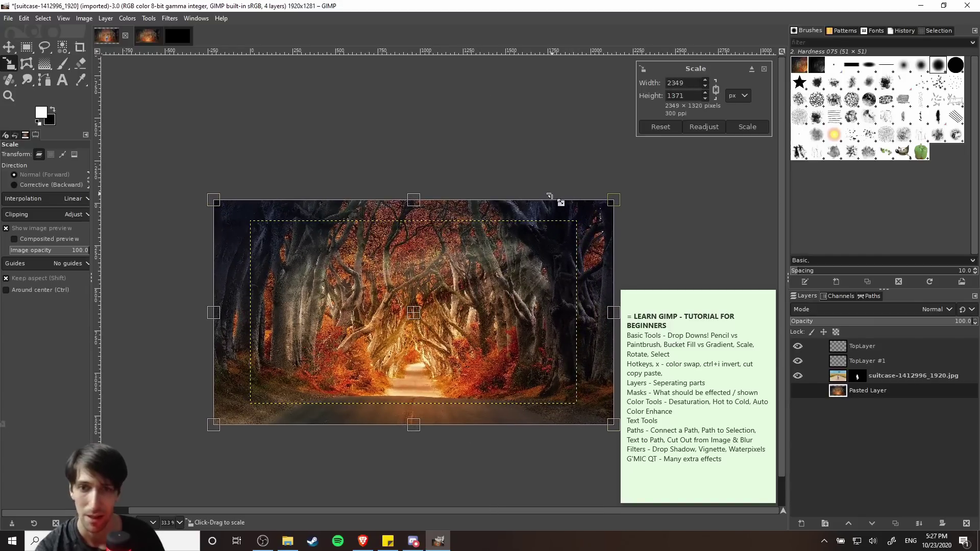
{"action": "key", "text": "ctrl+z"}
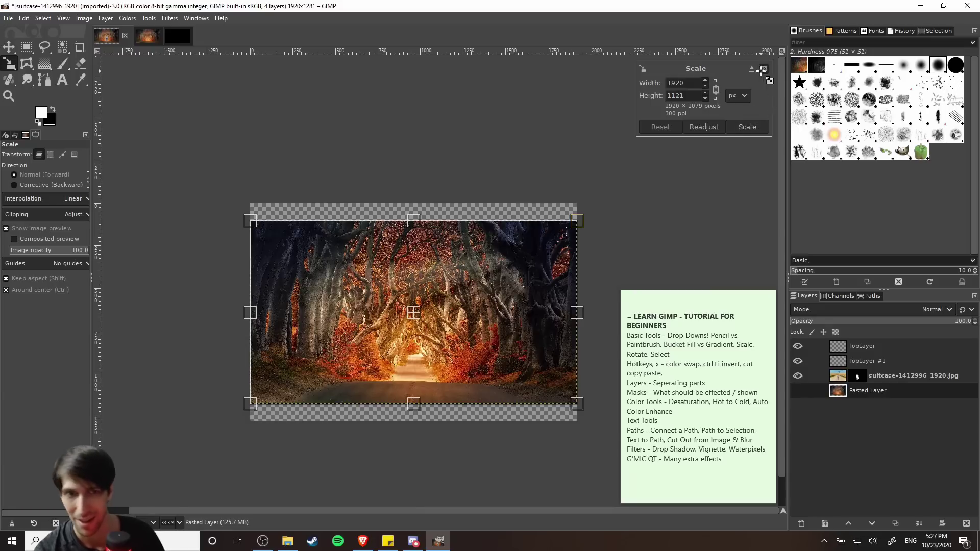
Close the forest layer's scaling and examine the woman against the forest background
{"action": "left_click", "coordinate": [760, 72]}
{"action": "scroll", "coordinate": [551, 165], "scroll_direction": "right", "scroll_amount": 3}
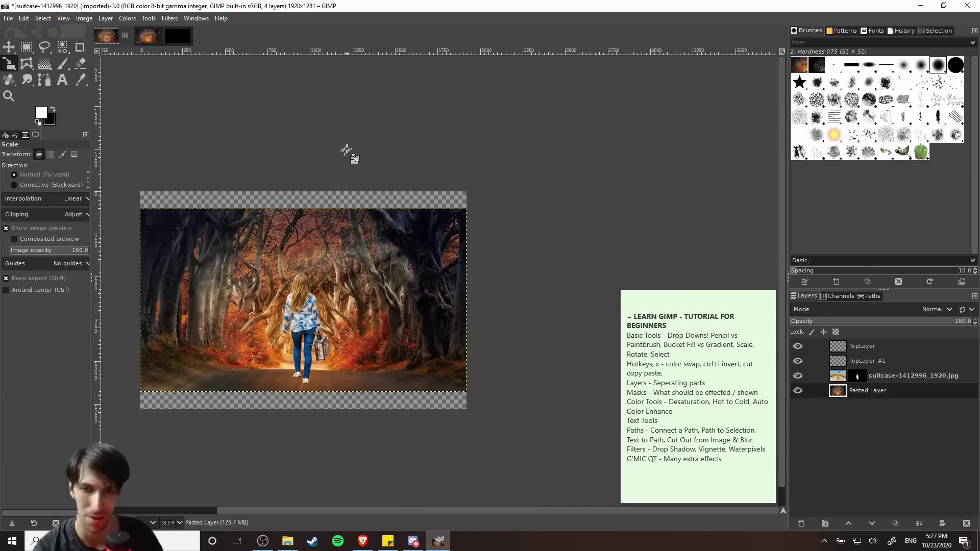
{"action": "scroll", "coordinate": [472, 157], "scroll_direction": "up", "scroll_amount": 3}
{"action": "scroll", "coordinate": [420, 186], "scroll_direction": "down", "scroll_amount": 2}
{"action": "scroll", "coordinate": [591, 126], "scroll_direction": "up", "scroll_amount": 1}
{"action": "scroll", "coordinate": [590, 126], "scroll_direction": "up", "scroll_amount": 1}
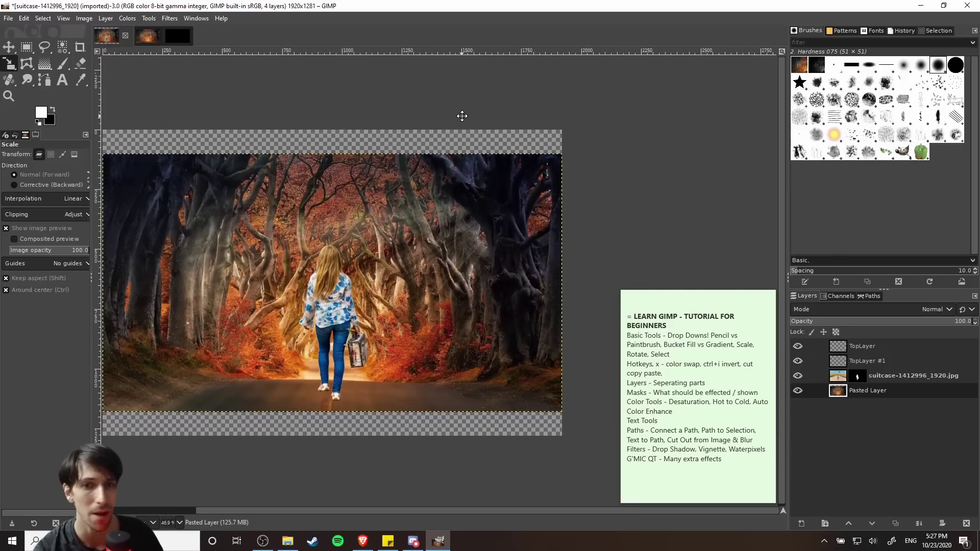
{"action": "scroll", "coordinate": [461, 114], "scroll_direction": "down", "scroll_amount": 2}
{"action": "scroll", "coordinate": [383, 116], "scroll_direction": "left", "scroll_amount": 2}
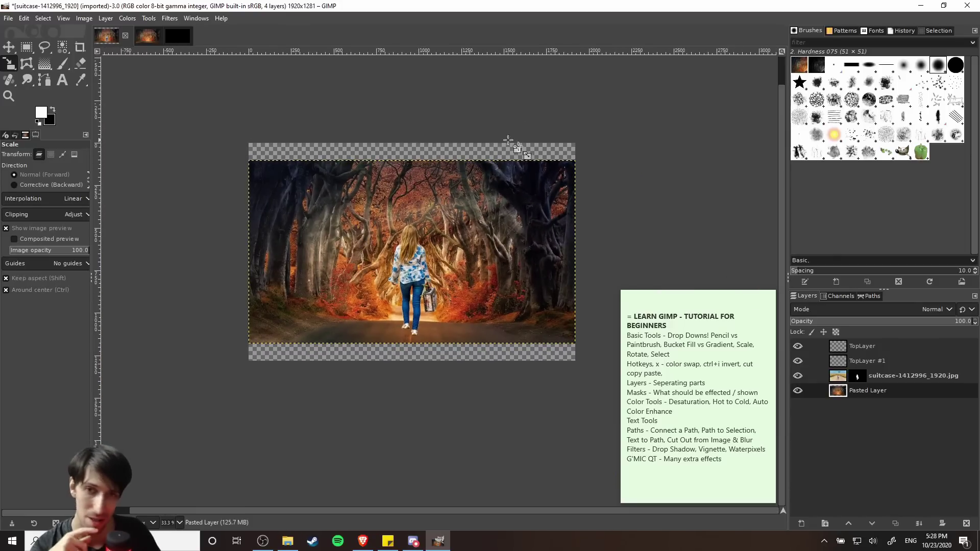
Try cropping the image to its content with Crop to Content, and undo the crop
{"action": "left_click", "coordinate": [27, 47]}
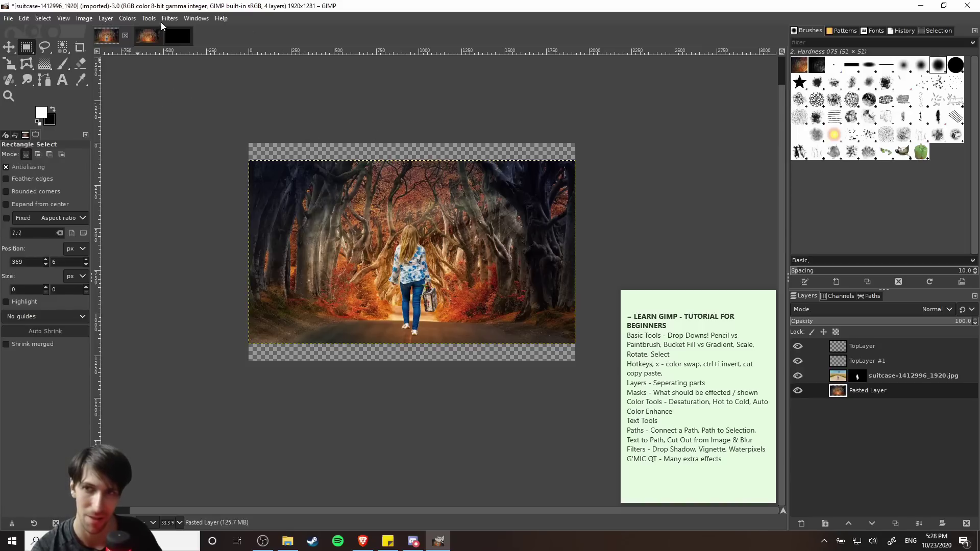
{"action": "left_click", "coordinate": [84, 19]}
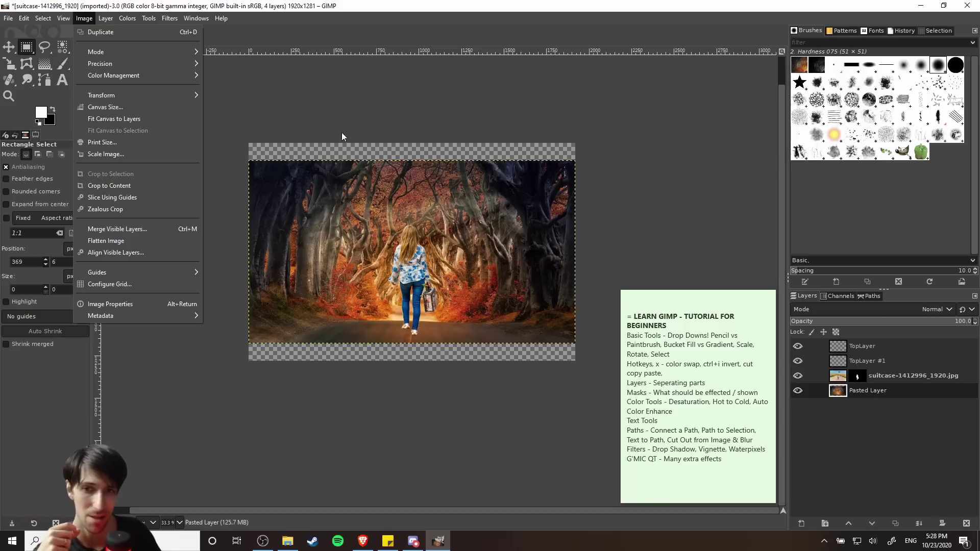
{"action": "left_click", "coordinate": [164, 187]}
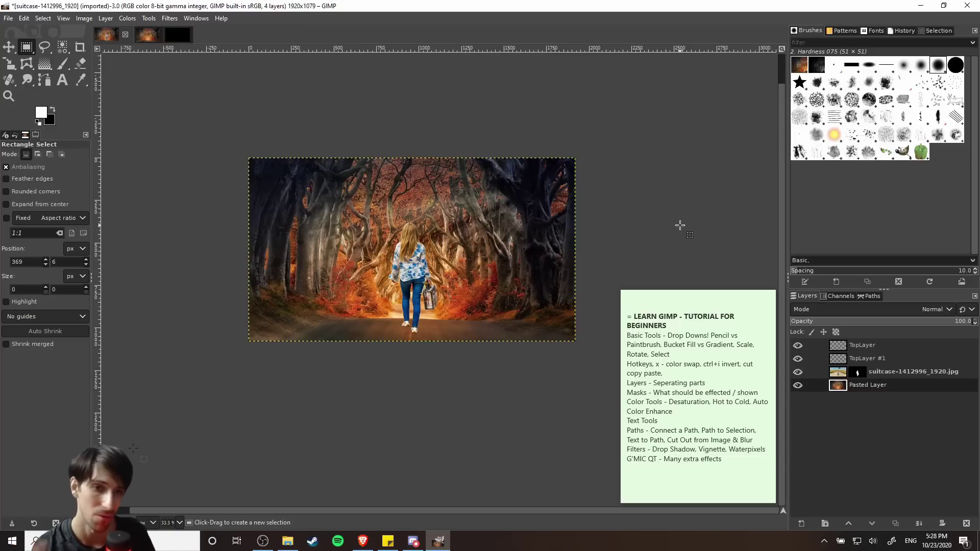
{"action": "key", "text": "ctrl+z"}
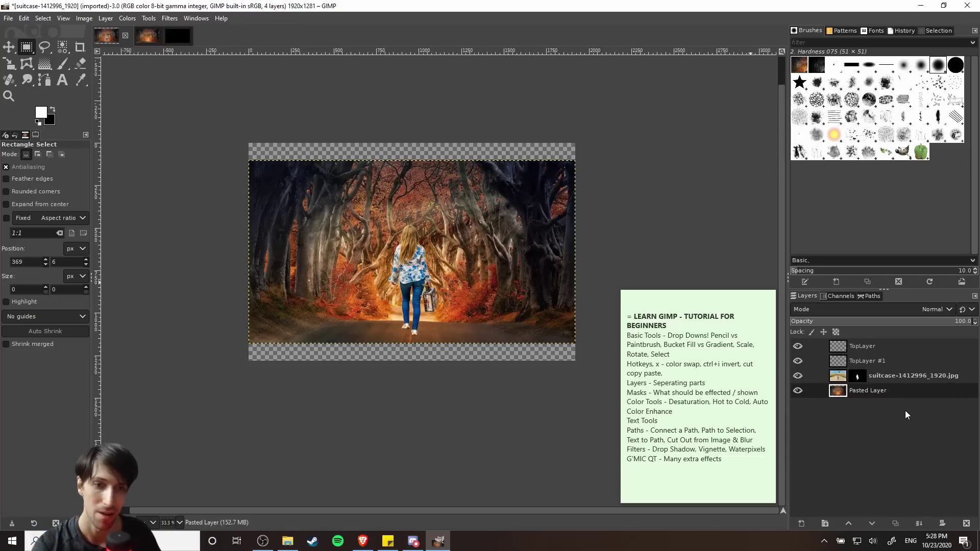
Disable the mask on the suitcase photo layer to show the full photo, and enable the mask again
{"action": "right_click", "coordinate": [862, 380]}
{"action": "left_click", "coordinate": [907, 283]}
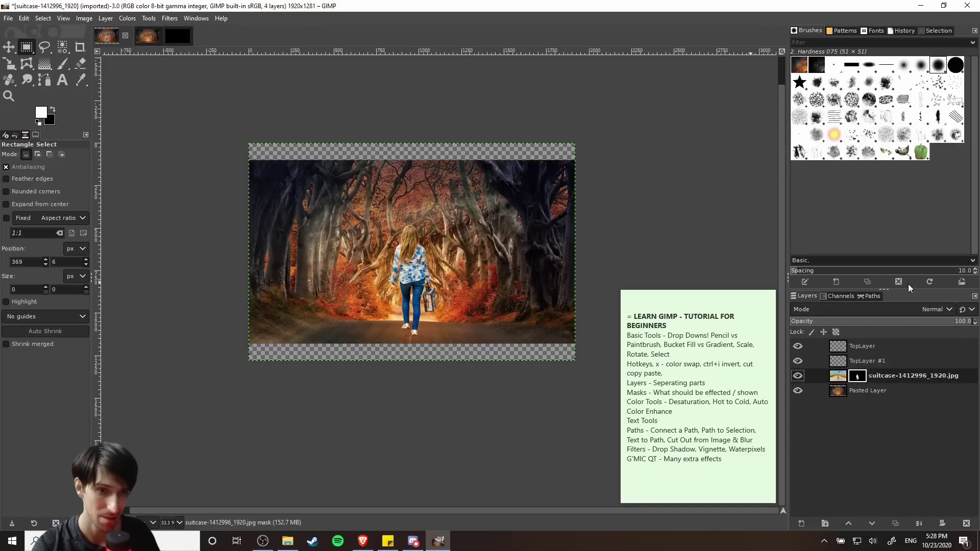
{"action": "right_click", "coordinate": [862, 378]}
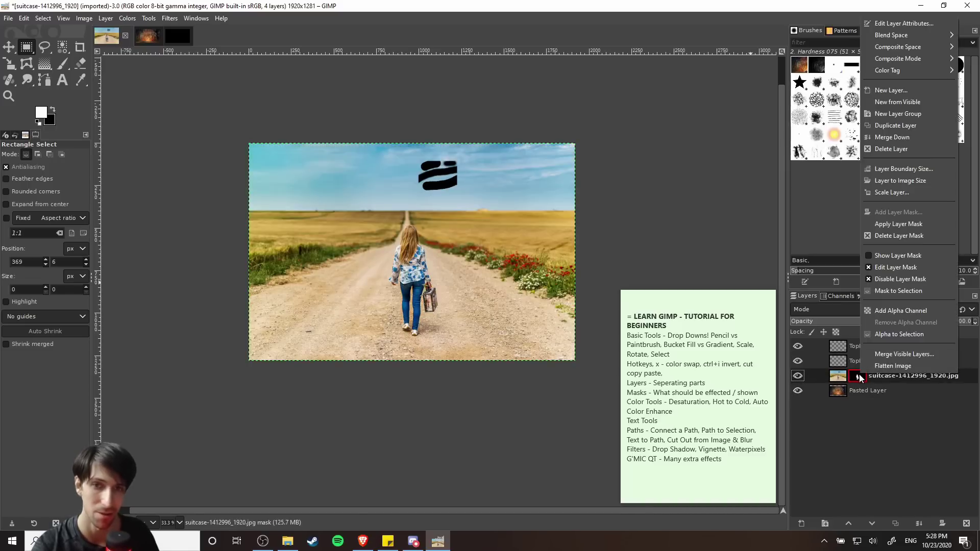
{"action": "left_click", "coordinate": [893, 279]}
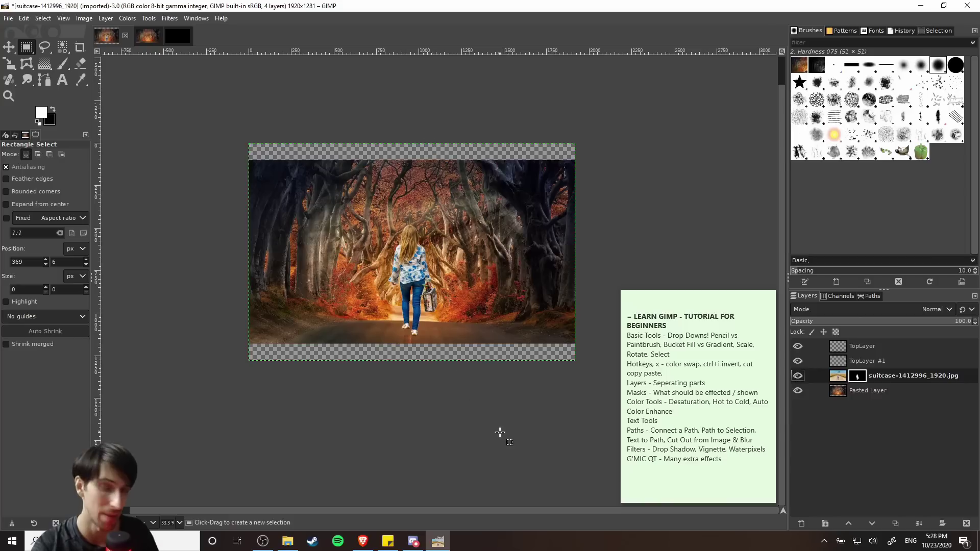
Select the forest layer and crop the image to its content to remove the empty bands above and below
{"action": "left_click", "coordinate": [843, 390]}
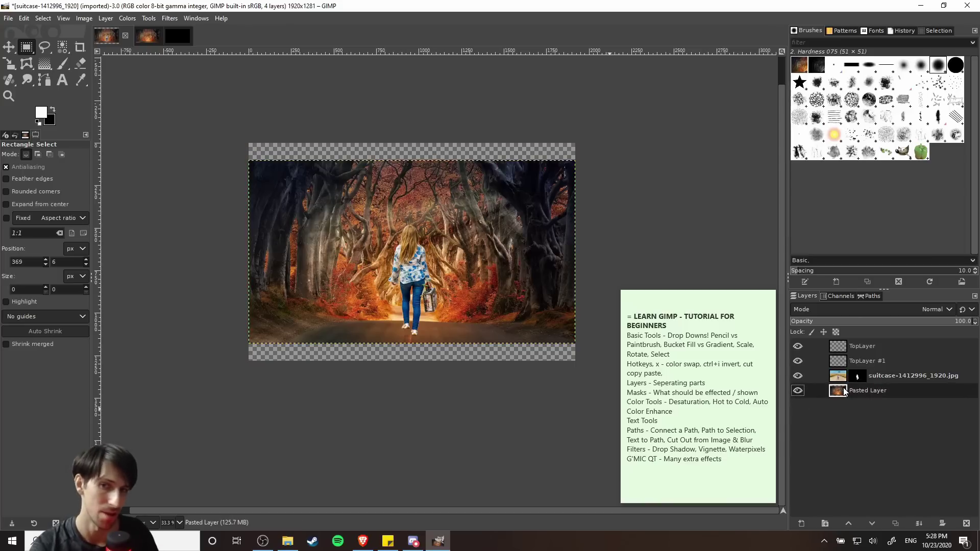
{"action": "left_click", "coordinate": [84, 19]}
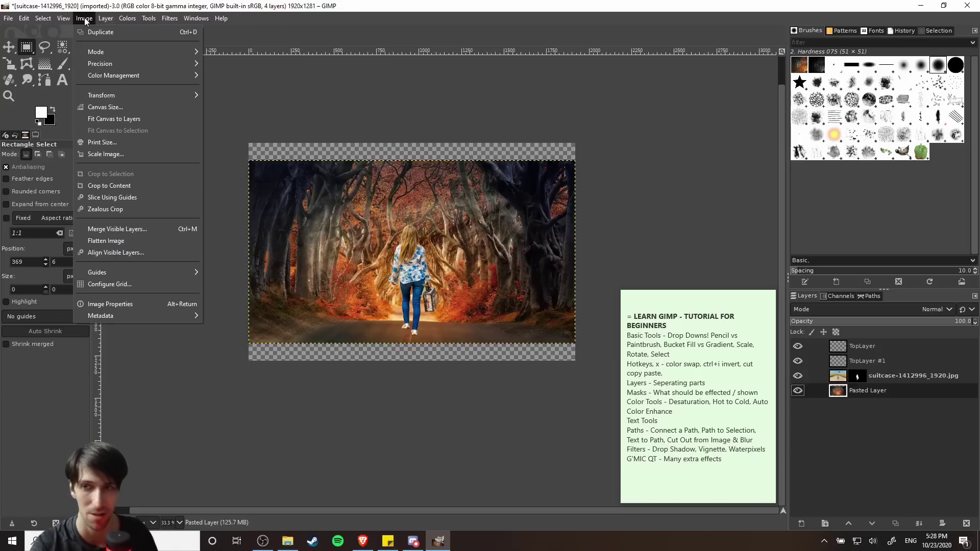
{"action": "left_click", "coordinate": [84, 18]}
{"action": "left_click", "coordinate": [84, 18]}
{"action": "left_click", "coordinate": [128, 185]}
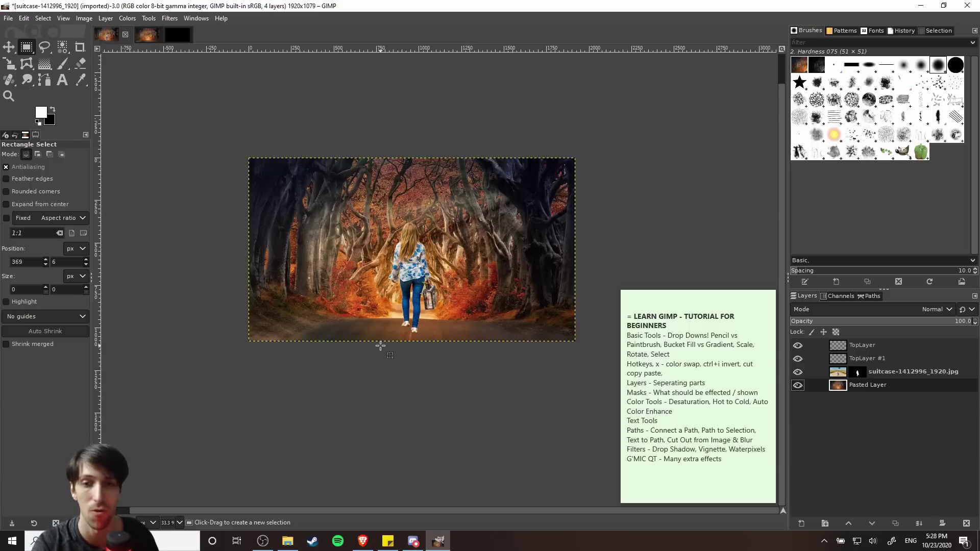
Select the suitcase photo layer's image and set the Eraser's brush size to 5 for cleaning up around the woman
{"action": "scroll", "coordinate": [380, 345], "scroll_direction": "up", "scroll_amount": 1}
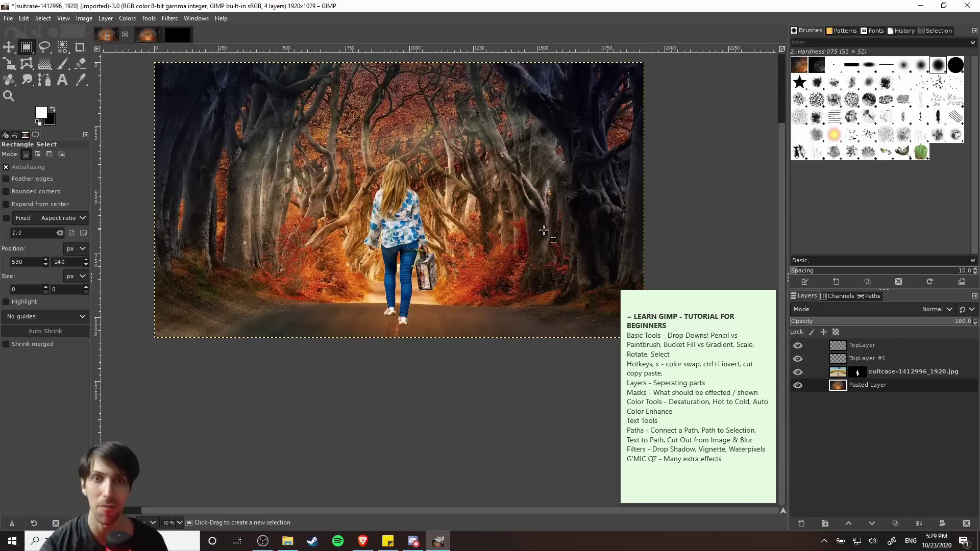
{"action": "scroll", "coordinate": [516, 303], "scroll_direction": "up", "scroll_amount": 6}
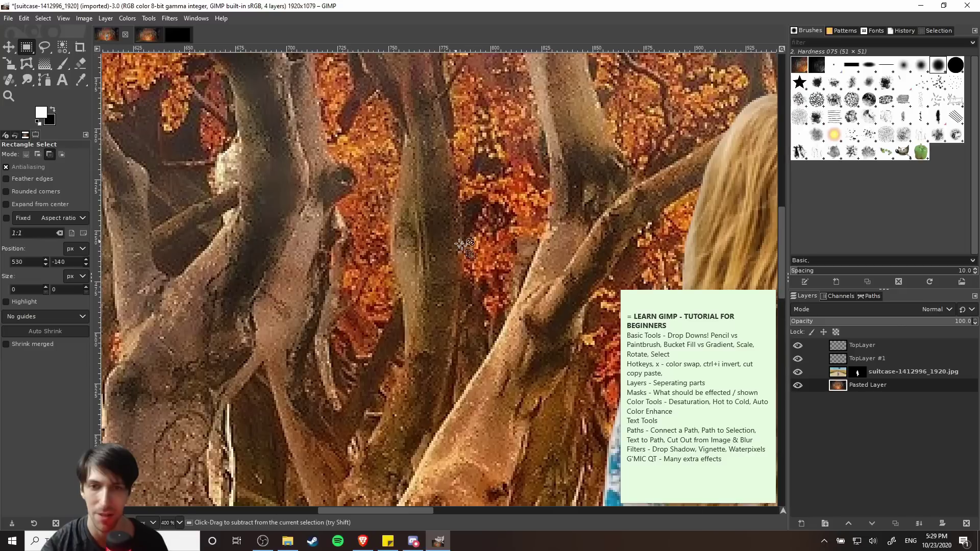
{"action": "scroll", "coordinate": [510, 311], "scroll_direction": "down", "scroll_amount": 5}
{"action": "scroll", "coordinate": [510, 311], "scroll_direction": "right", "scroll_amount": 5}
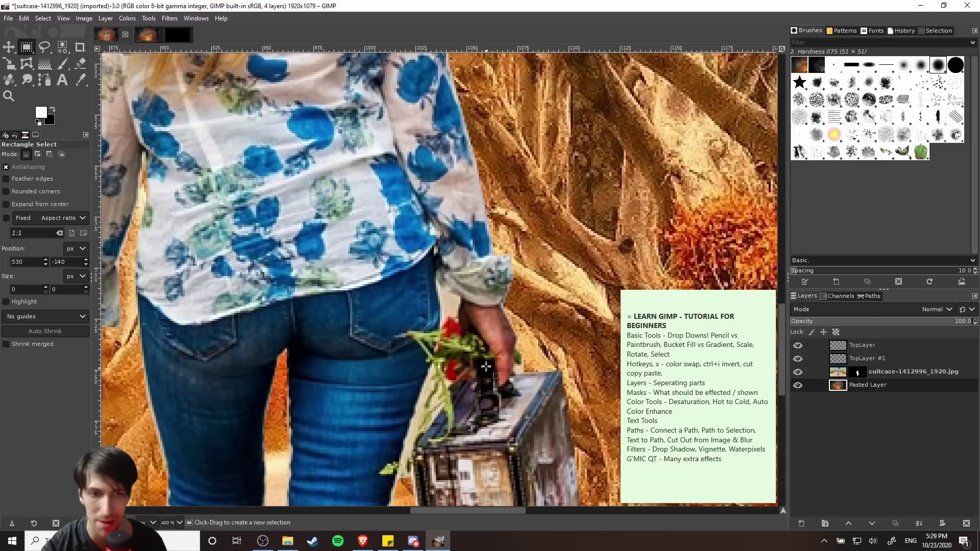
{"action": "scroll", "coordinate": [482, 364], "scroll_direction": "down", "scroll_amount": 1}
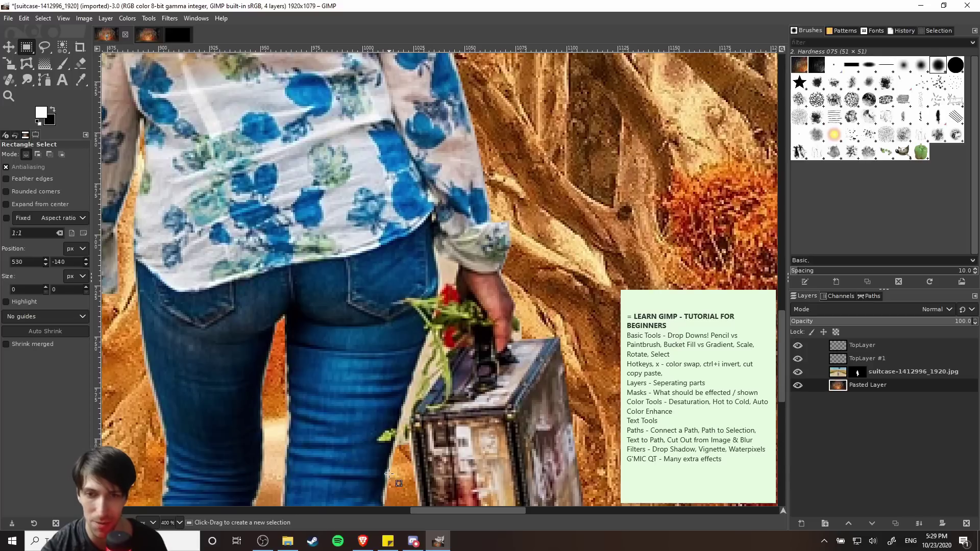
{"action": "scroll", "coordinate": [414, 472], "scroll_direction": "down", "scroll_amount": 1}
{"action": "scroll", "coordinate": [413, 472], "scroll_direction": "left", "scroll_amount": 1}
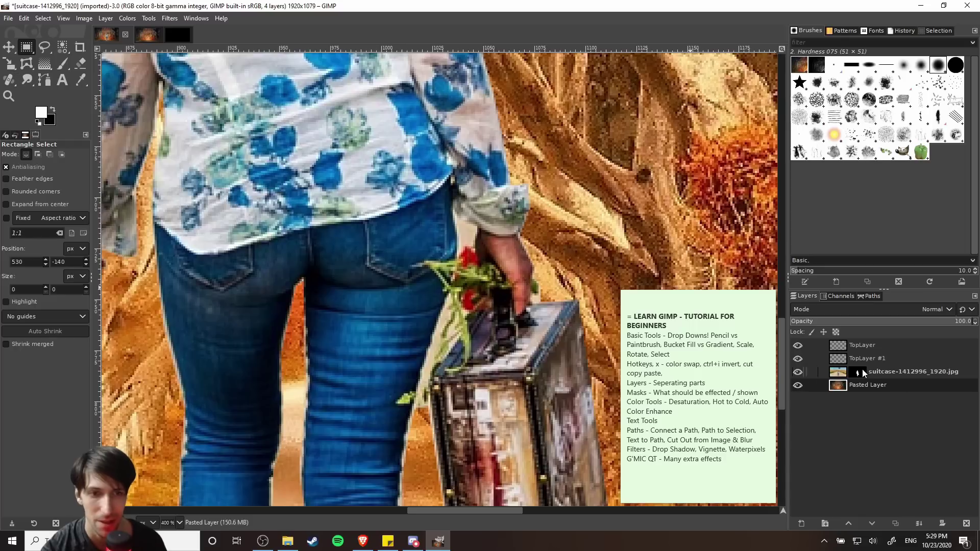
{"action": "left_click", "coordinate": [844, 375]}
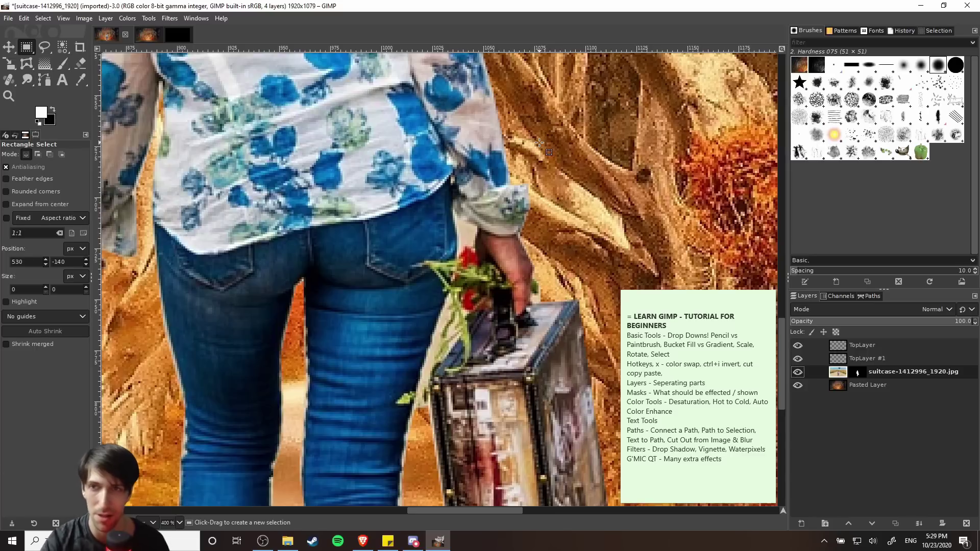
{"action": "key", "text": "e"}
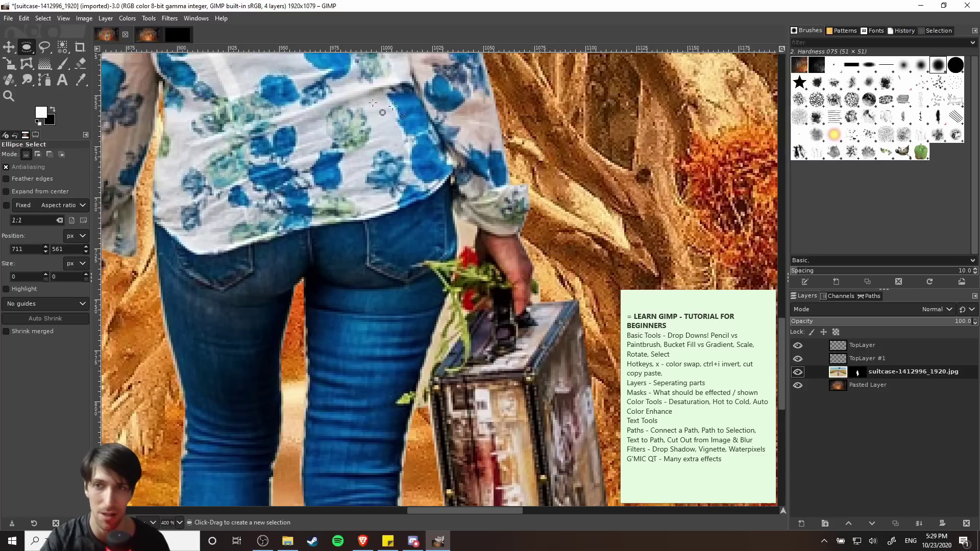
{"action": "left_click", "coordinate": [82, 61]}
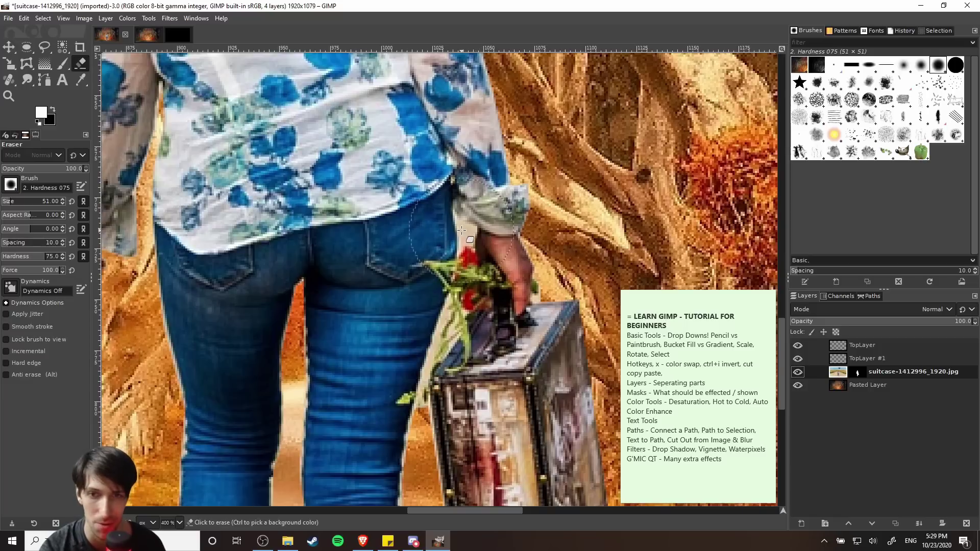
{"action": "left_click_drag", "start_coordinate": [24, 201], "coordinate": [5, 203]}
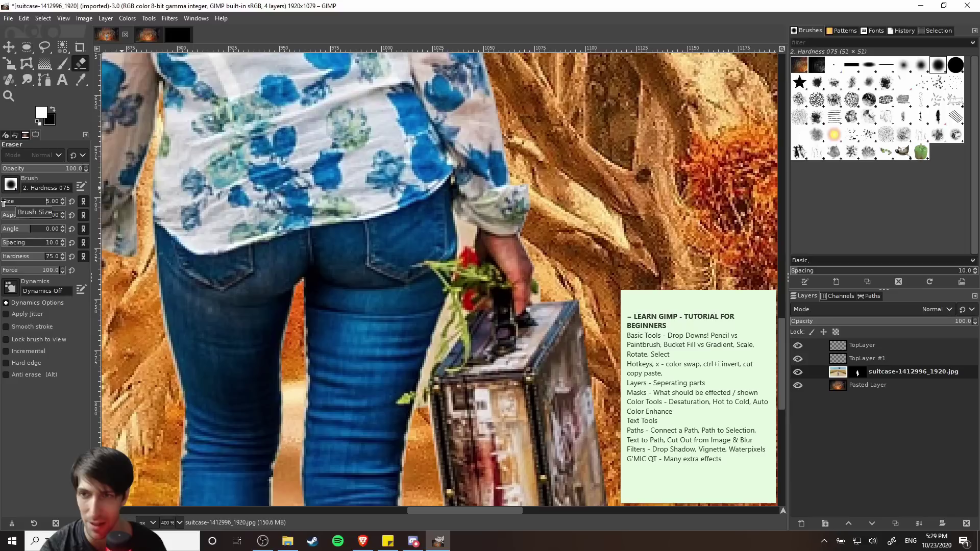
Try erasing the leftover background between the woman's jeans and wrist directly on the suitcase photo, and undo the strokes
{"action": "scroll", "coordinate": [523, 232], "scroll_direction": "up", "scroll_amount": 1}
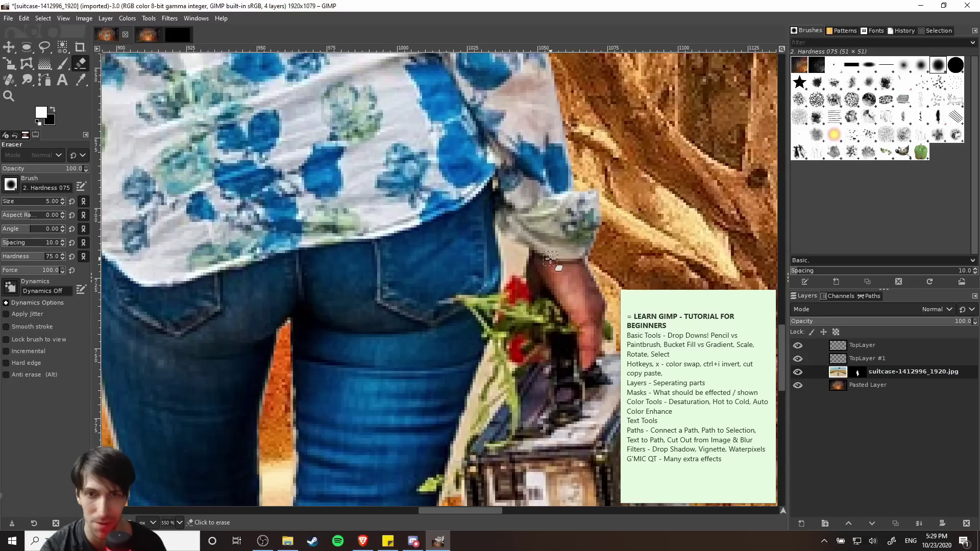
{"action": "scroll", "coordinate": [550, 259], "scroll_direction": "up", "scroll_amount": 2}
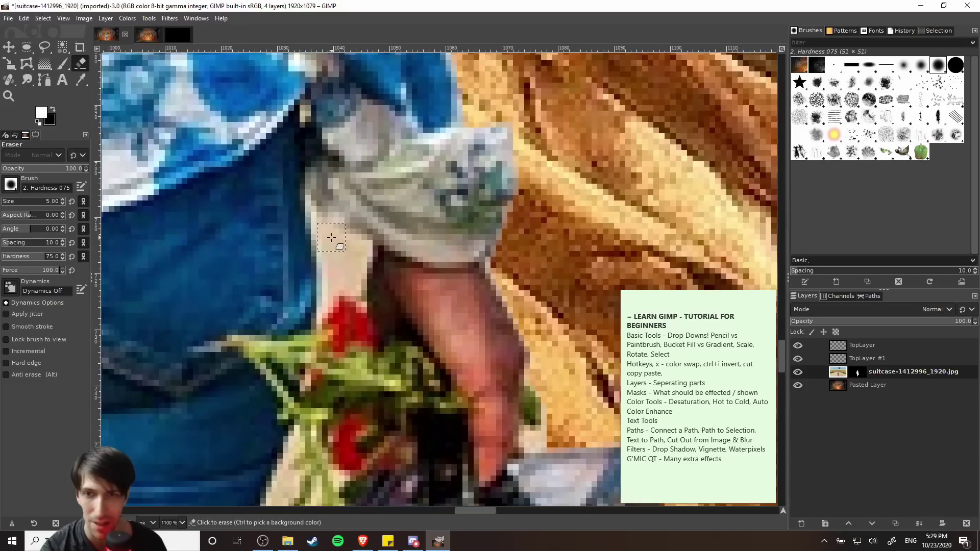
{"action": "left_click", "coordinate": [328, 243]}
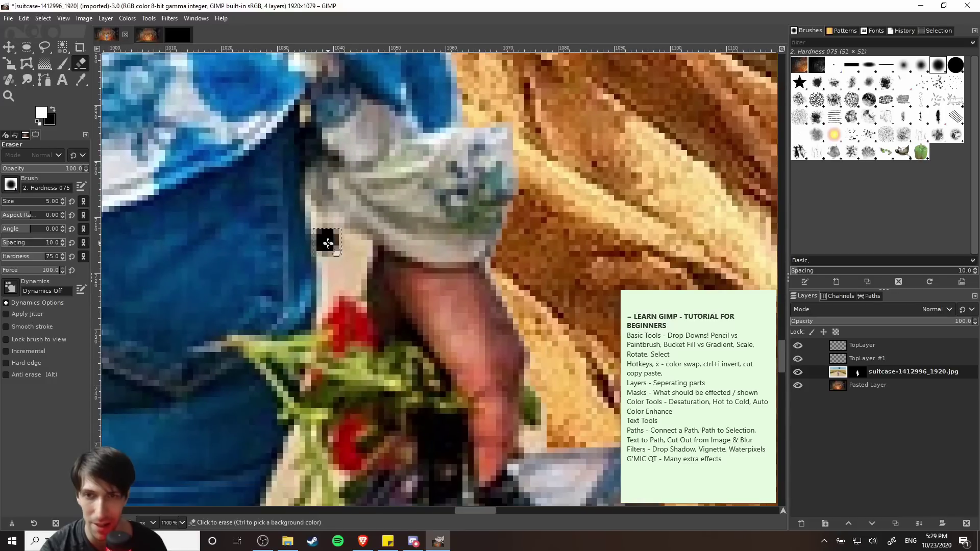
{"action": "left_click_drag", "start_coordinate": [328, 243], "coordinate": [357, 262]}
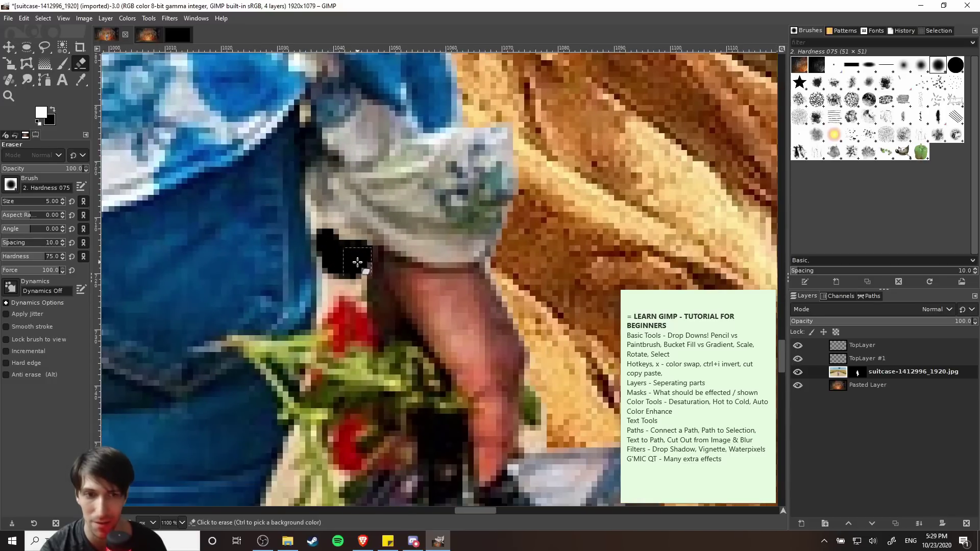
{"action": "key", "text": "ctrl+z"}
{"action": "key", "text": "ctrl+z"}
Erase the leftover background between the woman's jeans and wrist on the suitcase photo layer's mask, above the red flower
{"action": "scroll", "coordinate": [355, 188], "scroll_direction": "up", "scroll_amount": 1}
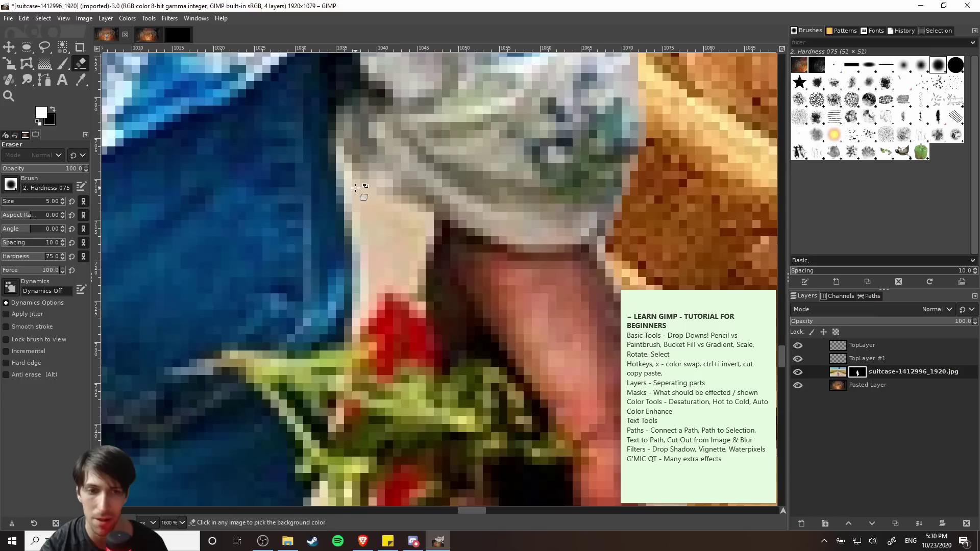
{"action": "left_click_drag", "start_coordinate": [356, 188], "coordinate": [409, 239]}
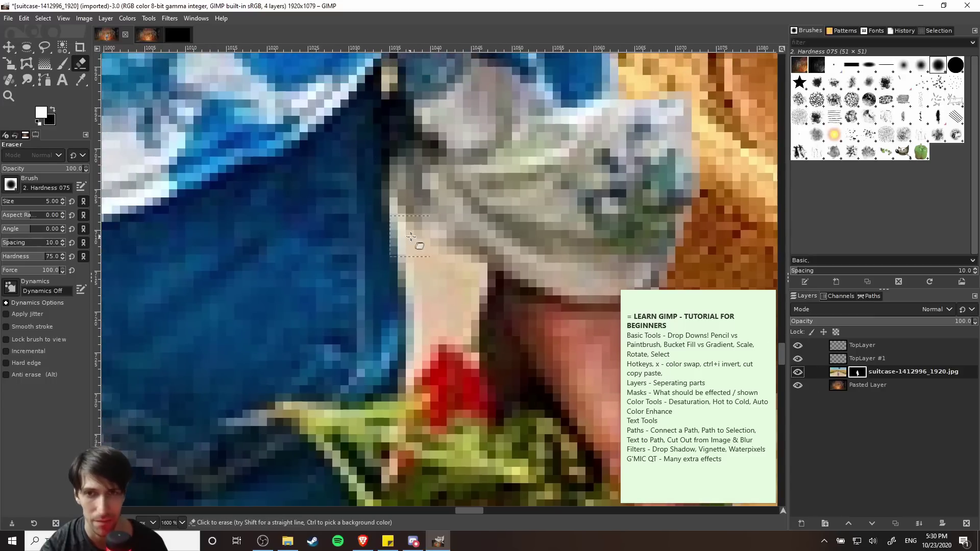
{"action": "scroll", "coordinate": [417, 244], "scroll_direction": "down", "scroll_amount": 4}
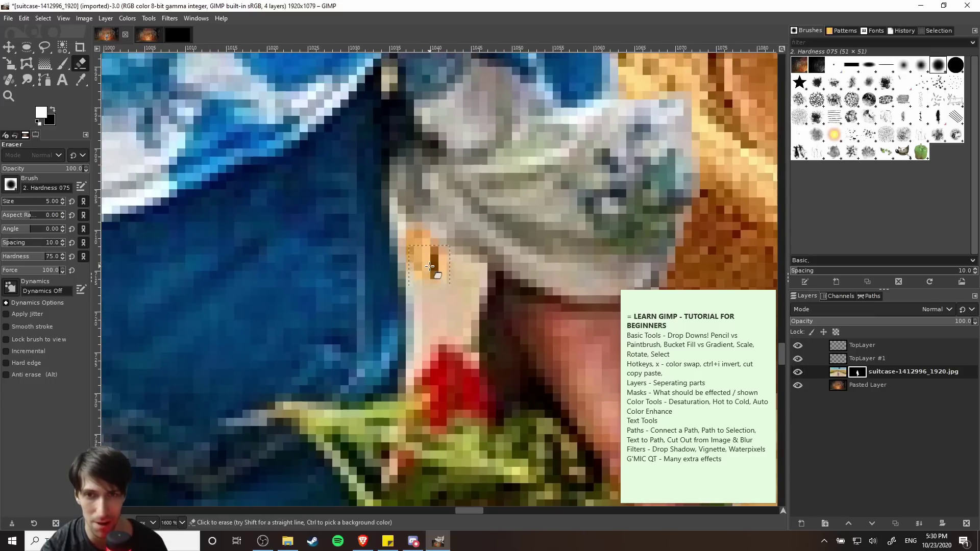
{"action": "scroll", "coordinate": [474, 271], "scroll_direction": "down", "scroll_amount": 2}
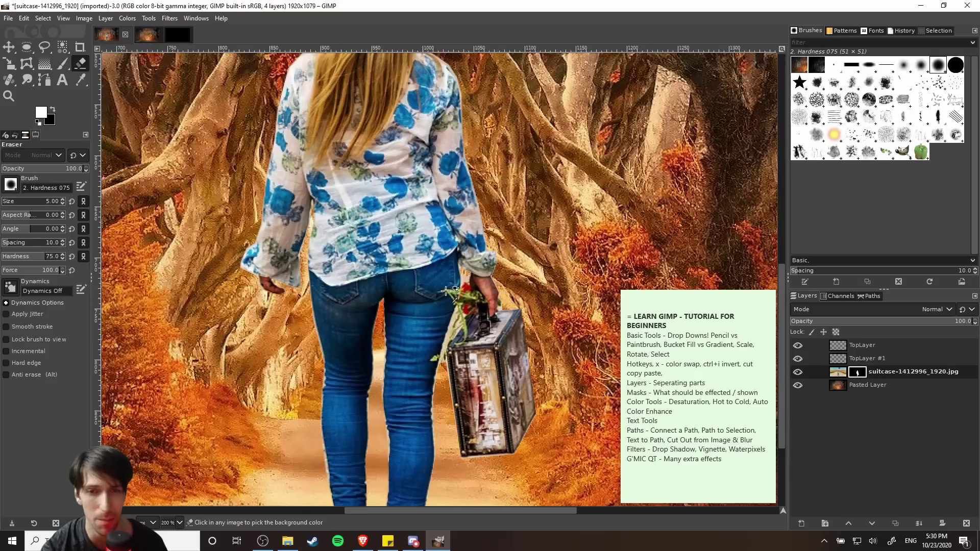
{"action": "scroll", "coordinate": [448, 291], "scroll_direction": "up", "scroll_amount": 5}
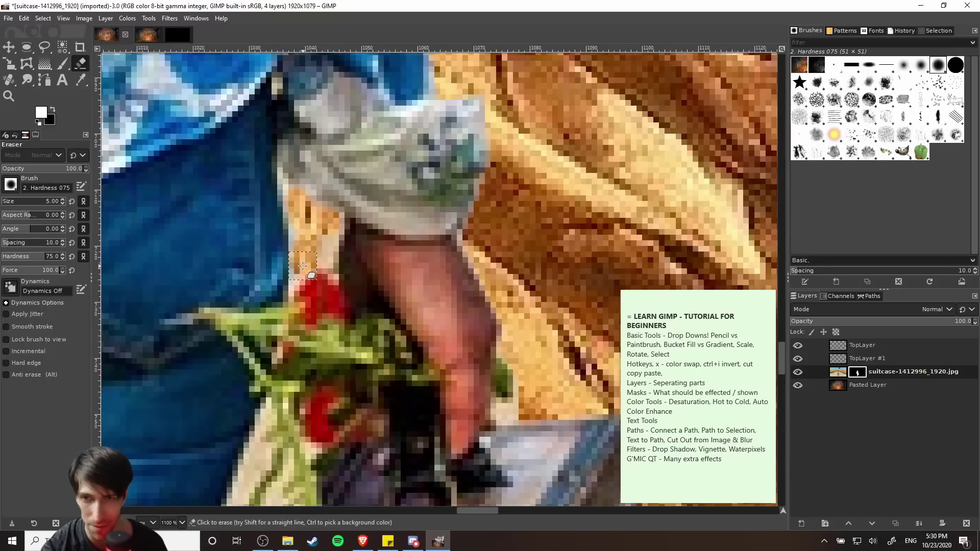
{"action": "scroll", "coordinate": [341, 257], "scroll_direction": "left", "scroll_amount": 1}
{"action": "scroll", "coordinate": [340, 257], "scroll_direction": "up", "scroll_amount": 1}
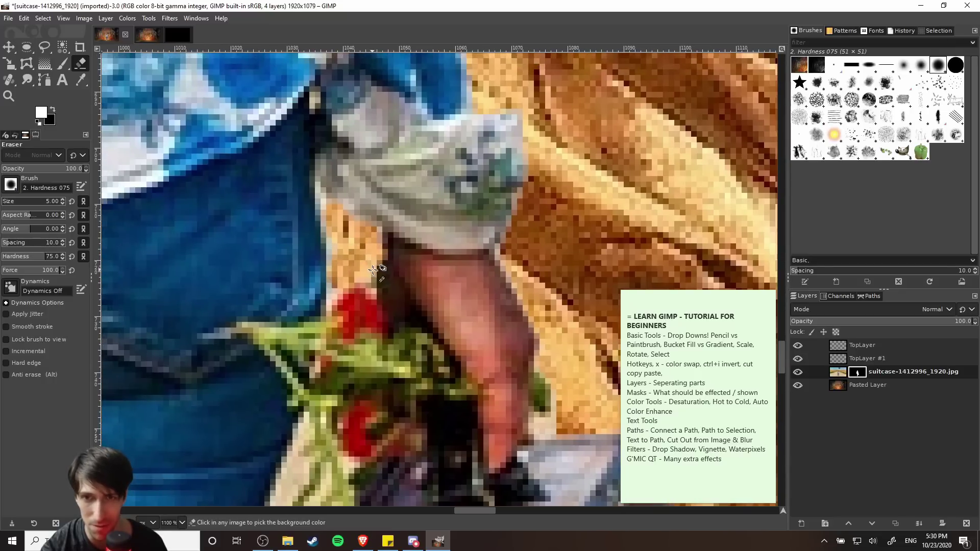
{"action": "scroll", "coordinate": [373, 269], "scroll_direction": "up", "scroll_amount": 1}
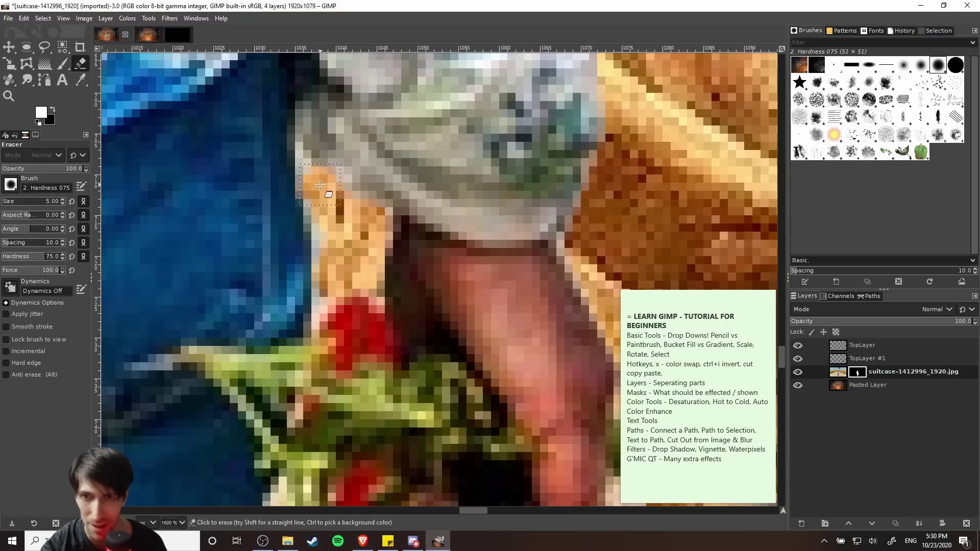
{"action": "left_click_drag", "start_coordinate": [320, 185], "coordinate": [339, 203]}
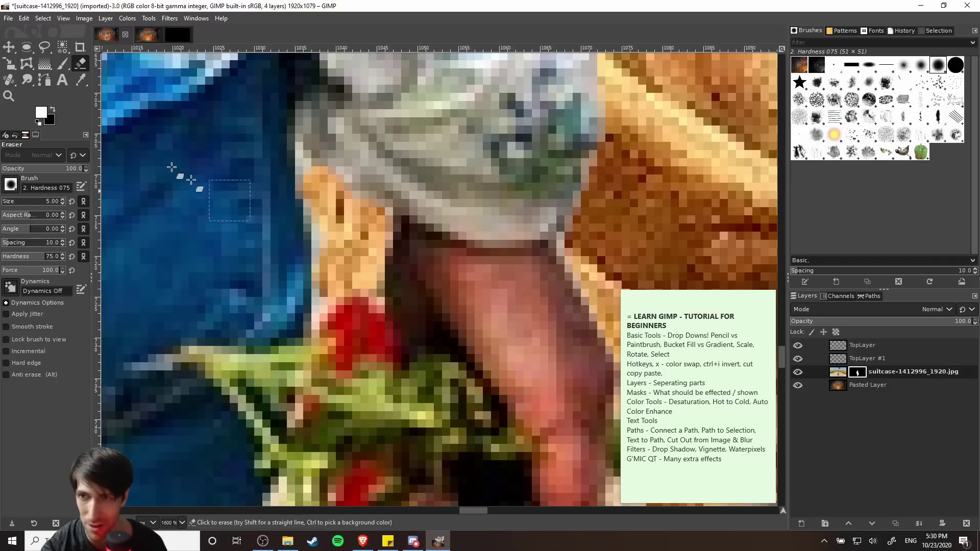
Hide more leftover background between the jeans and wrist by painting black on the layer mask with a size 4 Hardness 050 Paintbrush
{"action": "left_click", "coordinate": [66, 62]}
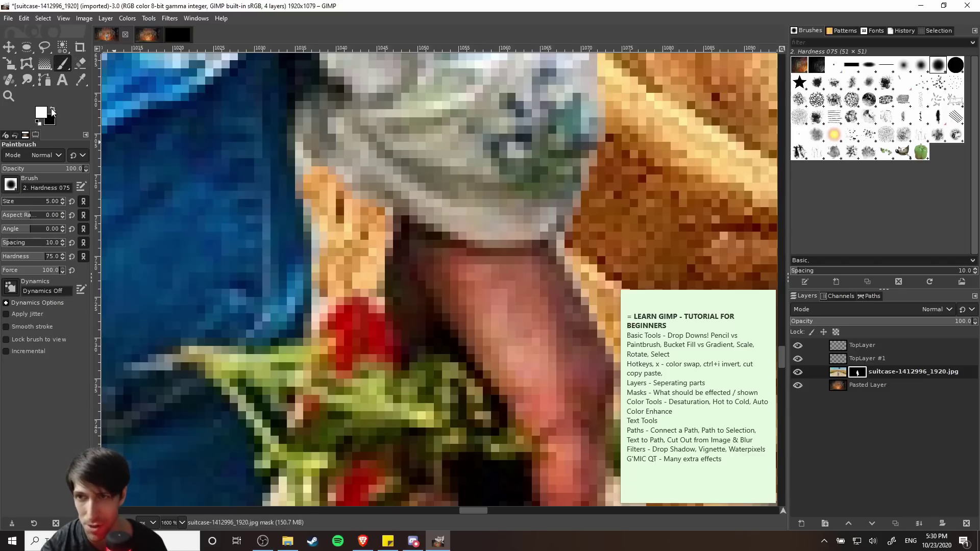
{"action": "key", "text": "x"}
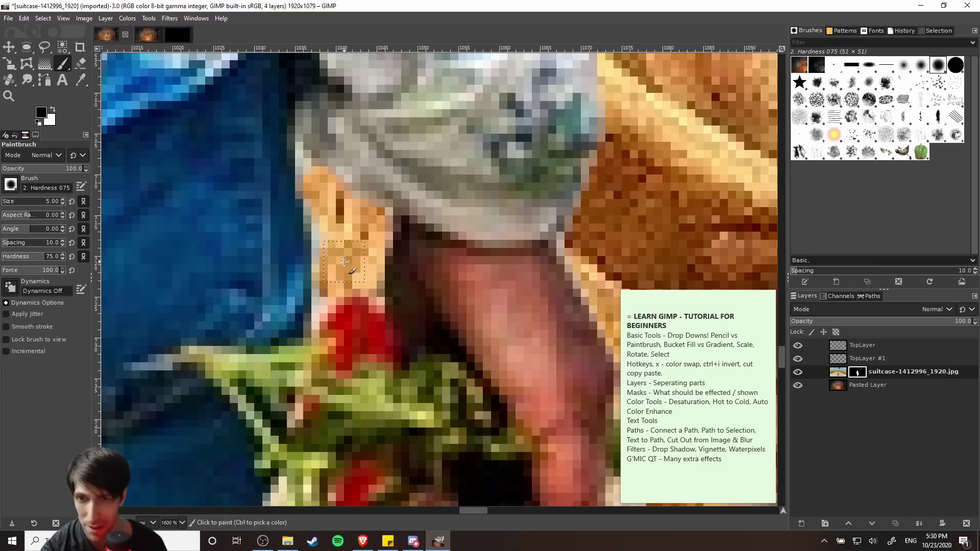
{"action": "left_click", "coordinate": [11, 182]}
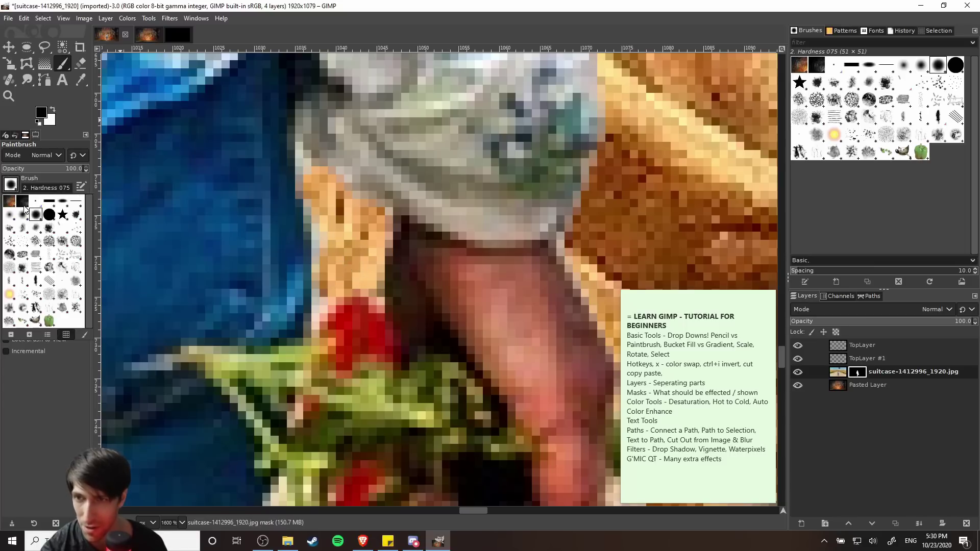
{"action": "left_click", "coordinate": [23, 212]}
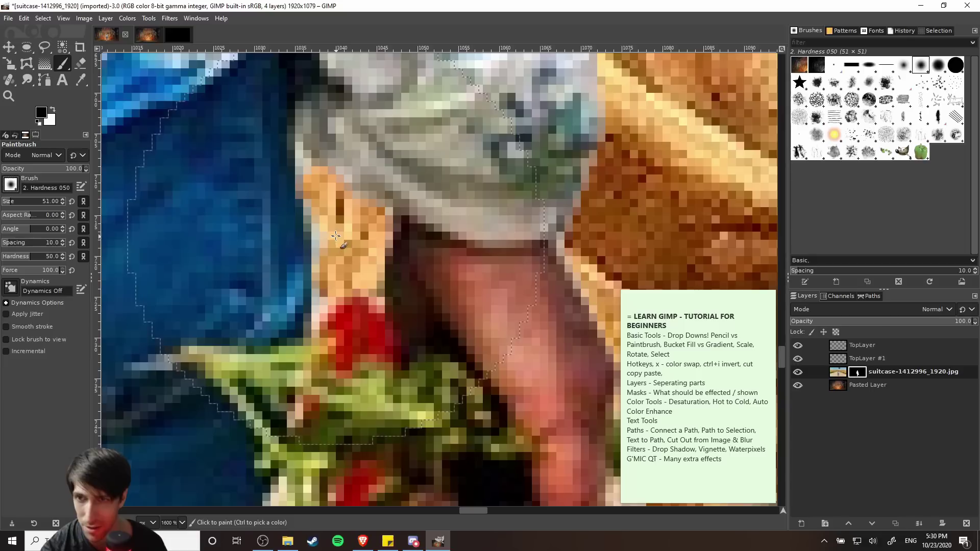
{"action": "key", "text": "ctrl+shift+a"}
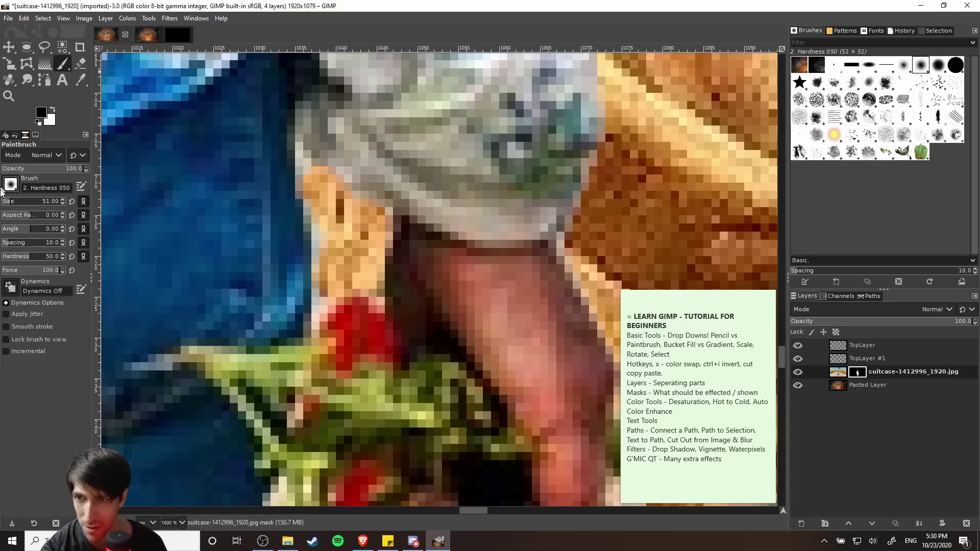
{"action": "left_click", "coordinate": [9, 203]}
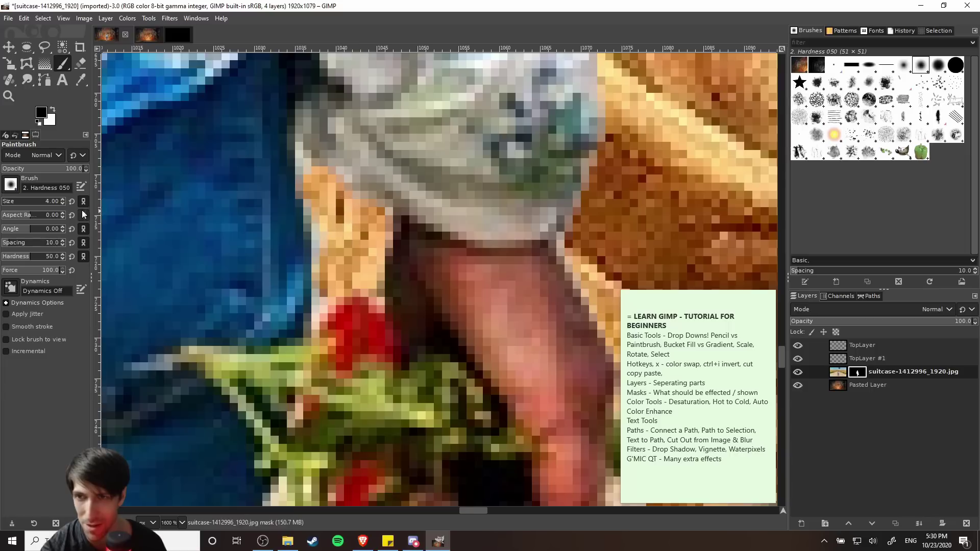
{"action": "left_click", "coordinate": [63, 200]}
{"action": "left_click", "coordinate": [63, 200]}
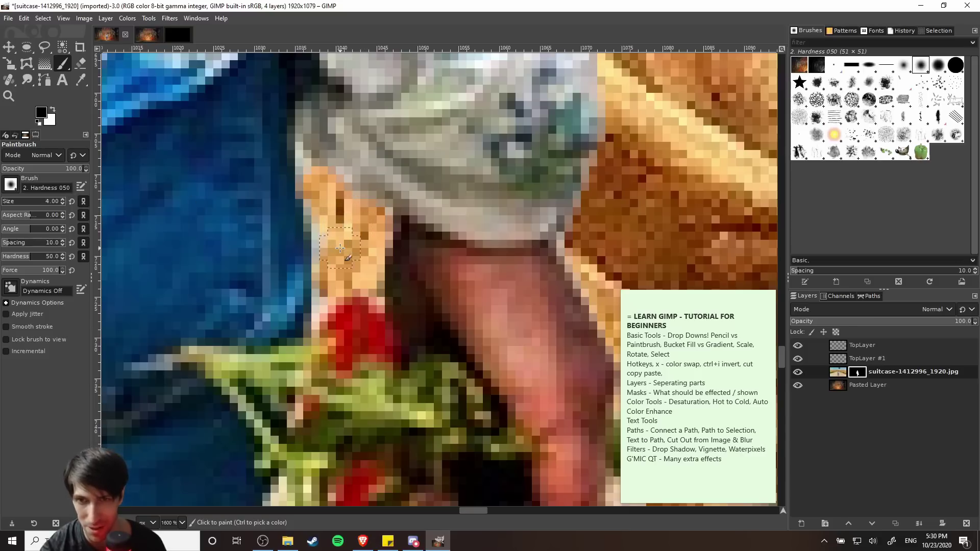
{"action": "left_click_drag", "start_coordinate": [330, 223], "coordinate": [306, 179]}
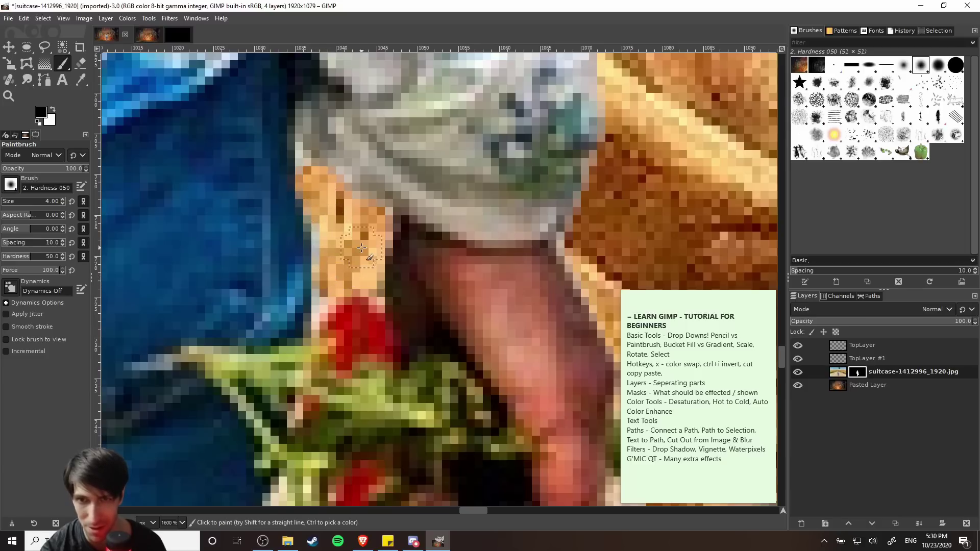
{"action": "scroll", "coordinate": [330, 279], "scroll_direction": "down", "scroll_amount": 5}
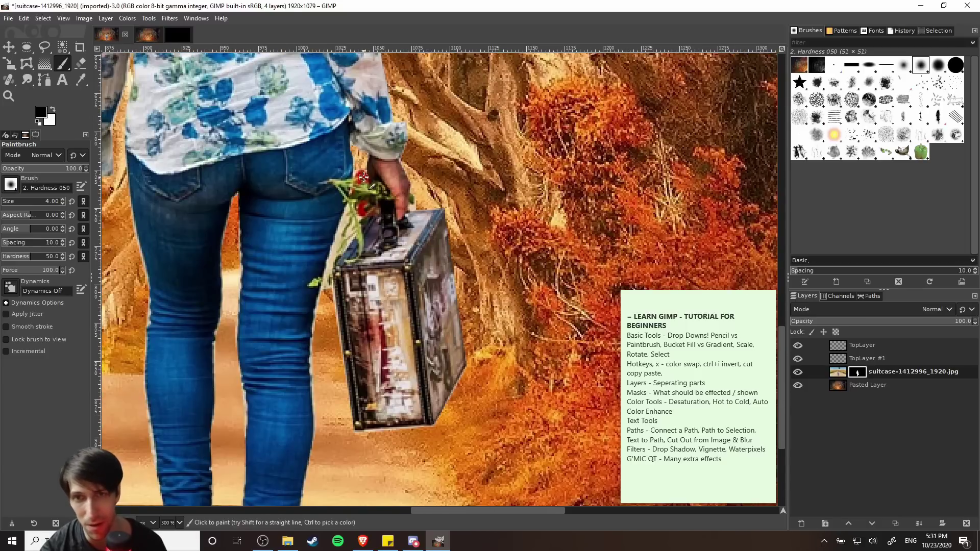
{"action": "scroll", "coordinate": [362, 152], "scroll_direction": "up", "scroll_amount": 2}
{"action": "scroll", "coordinate": [376, 243], "scroll_direction": "down", "scroll_amount": 5}
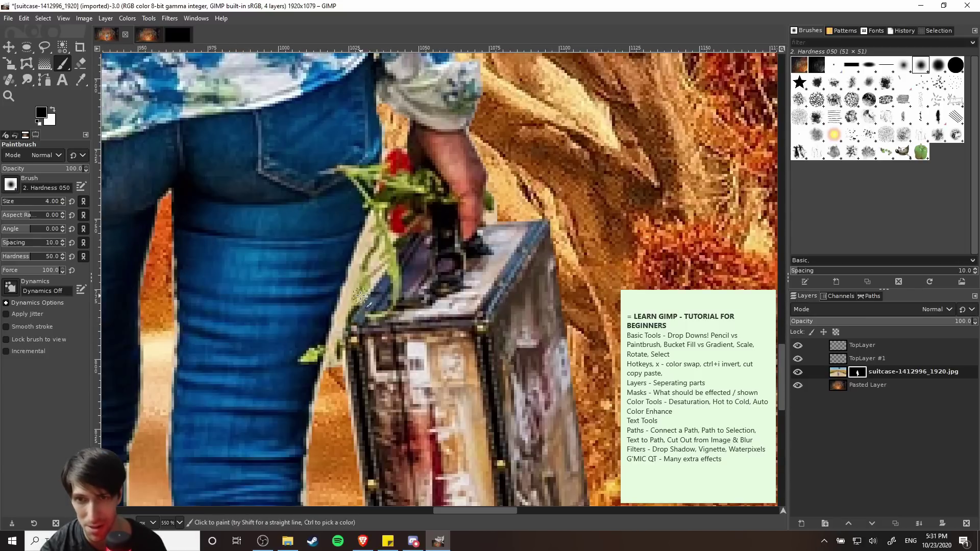
{"action": "key", "text": "e"}
{"action": "scroll", "coordinate": [467, 253], "scroll_direction": "up", "scroll_amount": 2}
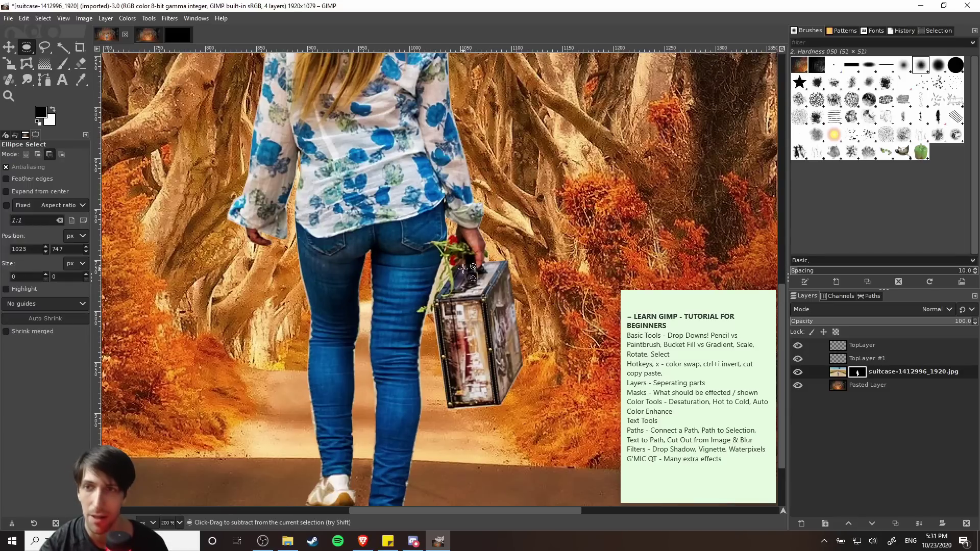
{"action": "scroll", "coordinate": [469, 276], "scroll_direction": "up", "scroll_amount": 2}
{"action": "scroll", "coordinate": [440, 269], "scroll_direction": "up", "scroll_amount": 1}
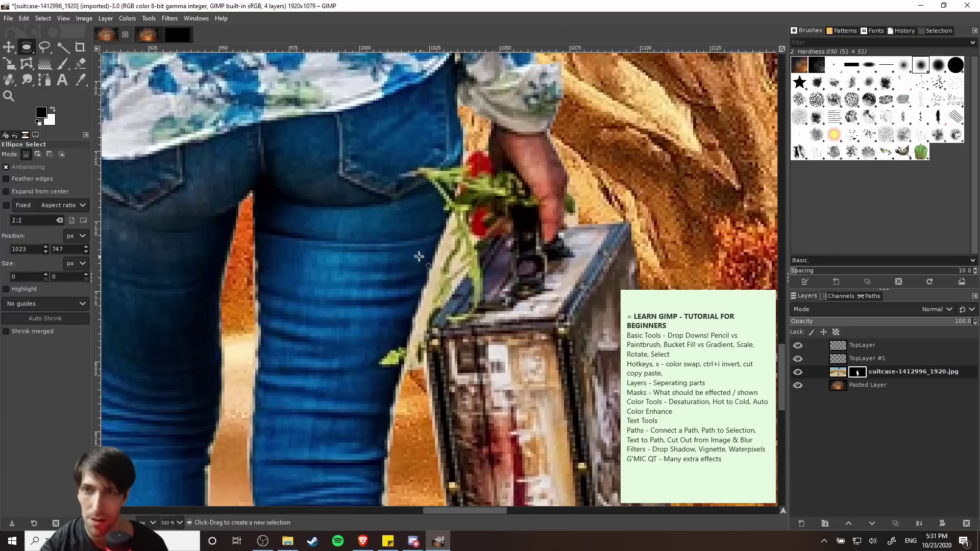
Fuzzy-select the beige background strip between the jeans and suitcase on the suitcase photo layer's image, with a threshold of 25.2
{"action": "mouse_move", "coordinate": [62, 49]}
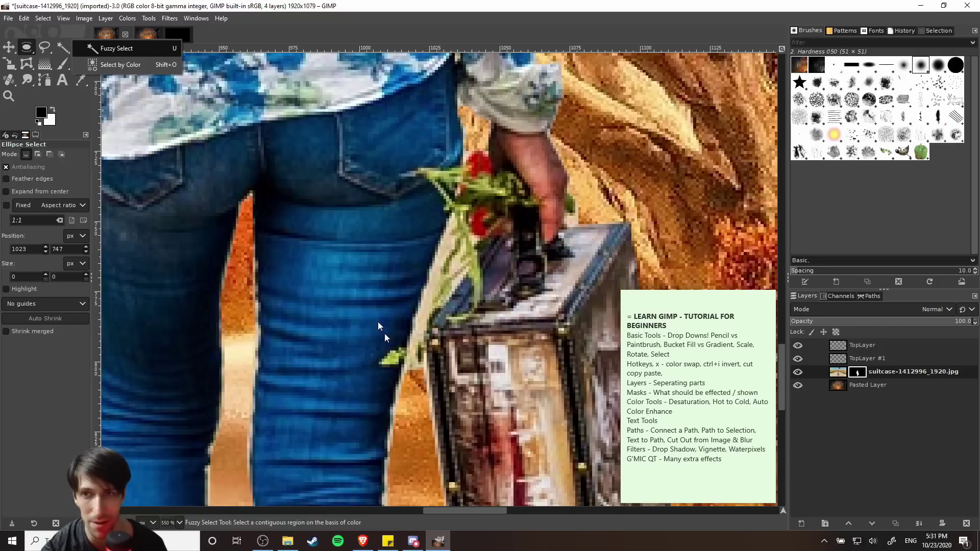
{"action": "left_click", "coordinate": [158, 54]}
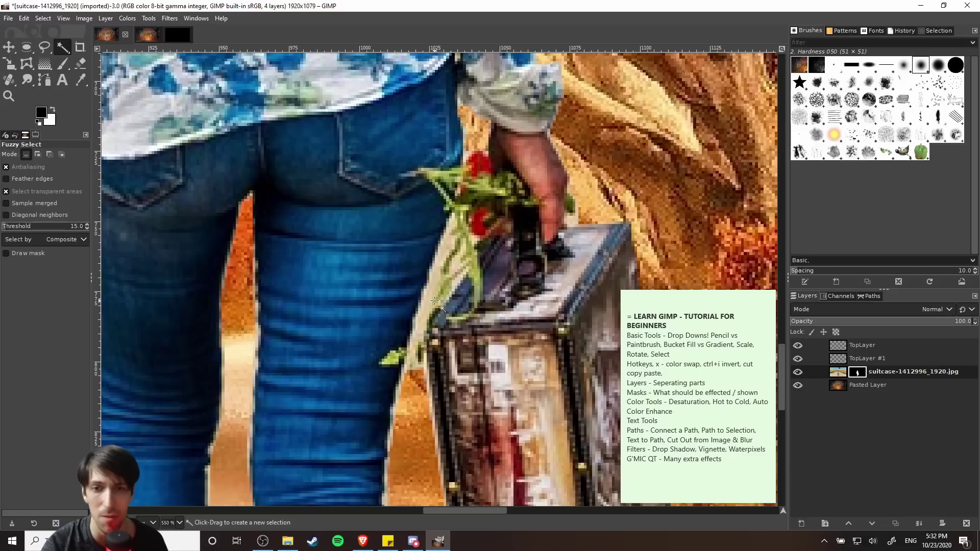
{"action": "scroll", "coordinate": [433, 300], "scroll_direction": "down", "scroll_amount": 3}
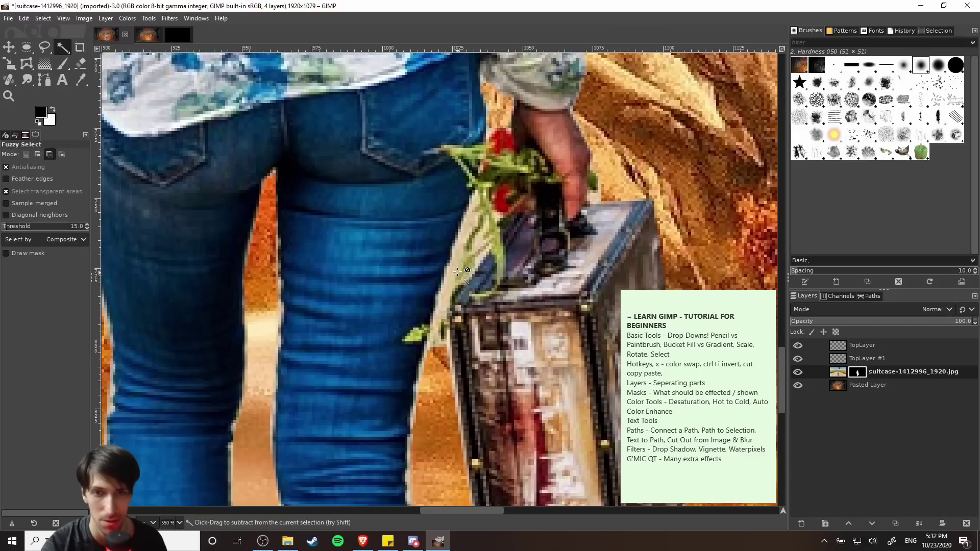
{"action": "scroll", "coordinate": [433, 299], "scroll_direction": "up", "scroll_amount": 4}
{"action": "left_click", "coordinate": [839, 371]}
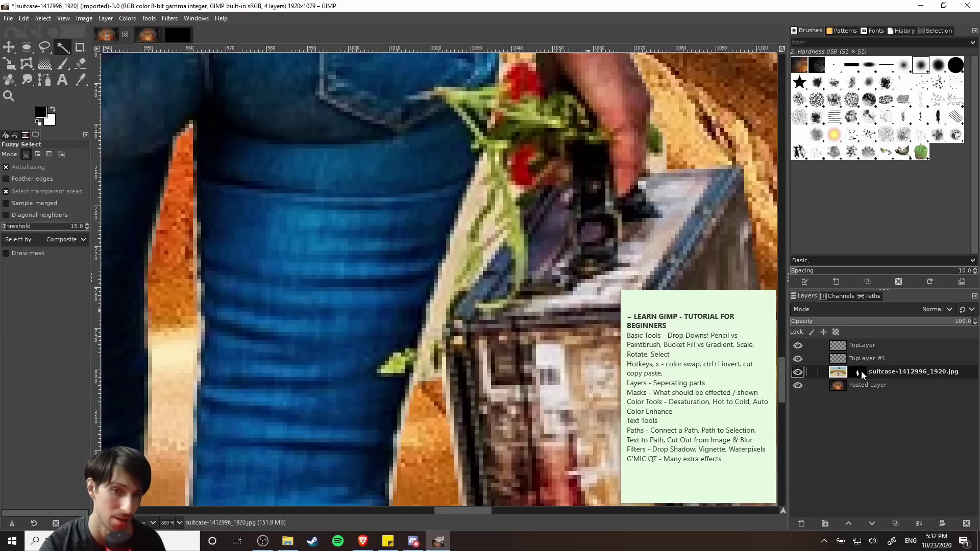
{"action": "left_click", "coordinate": [861, 371]}
{"action": "scroll", "coordinate": [480, 192], "scroll_direction": "up", "scroll_amount": 1}
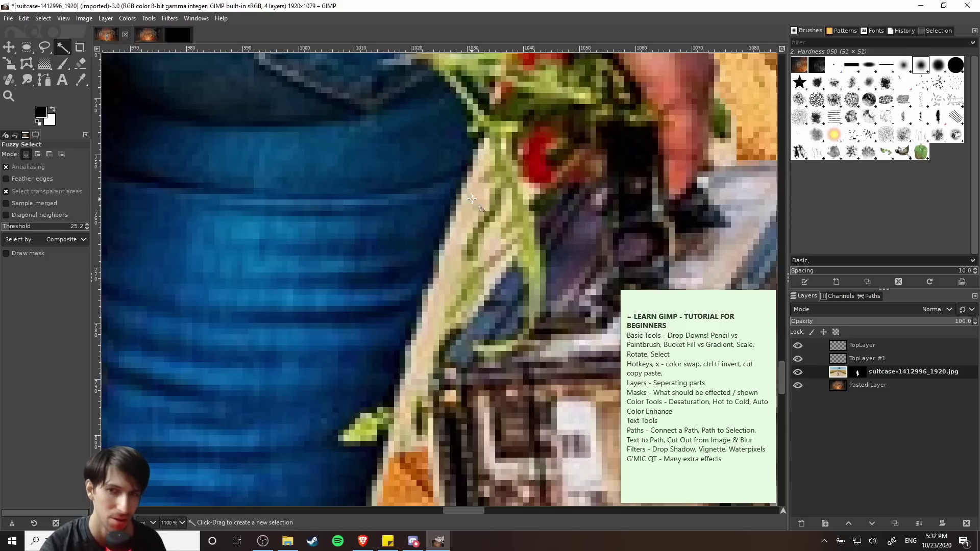
{"action": "left_click", "coordinate": [468, 206]}
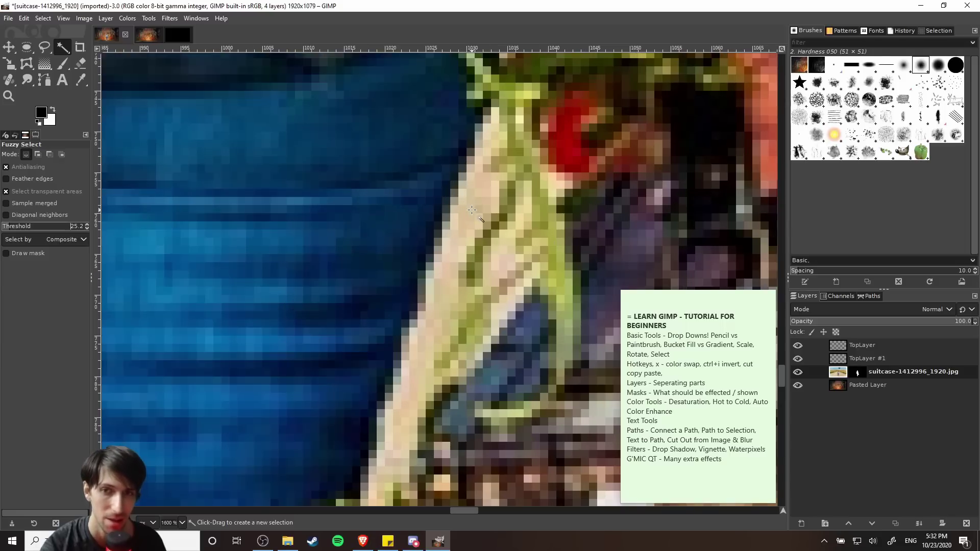
Try clearing the selected beige background directly on the suitcase photo, and undo the removal
{"action": "key", "text": "ctrl"}
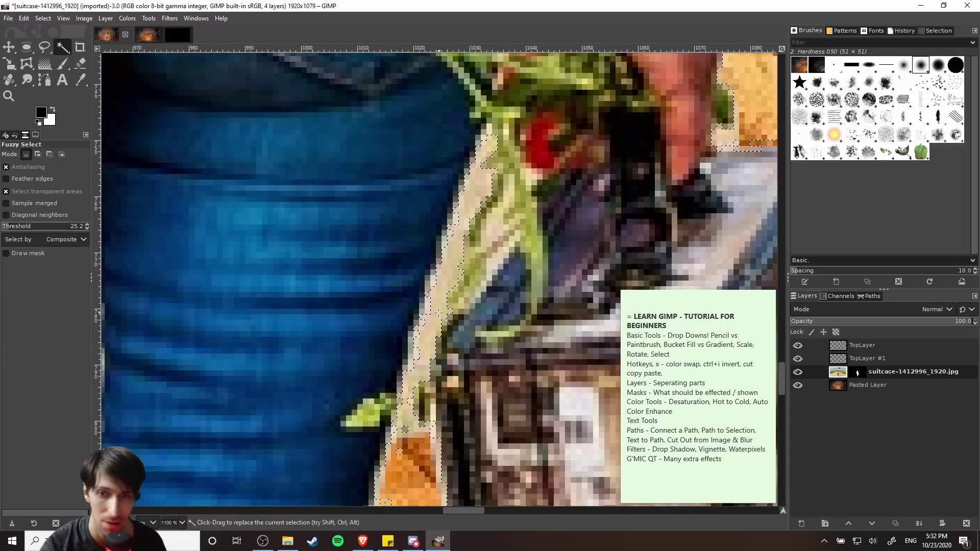
{"action": "scroll", "coordinate": [408, 424], "scroll_direction": "down", "scroll_amount": 2}
{"action": "scroll", "coordinate": [408, 424], "scroll_direction": "left", "scroll_amount": 1}
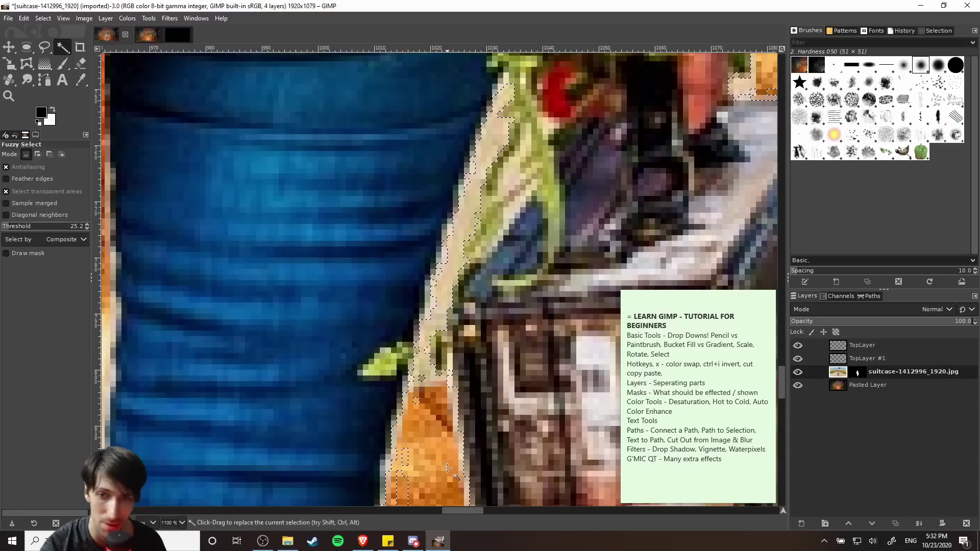
{"action": "scroll", "coordinate": [447, 468], "scroll_direction": "down", "scroll_amount": 4}
{"action": "scroll", "coordinate": [458, 273], "scroll_direction": "up", "scroll_amount": 5}
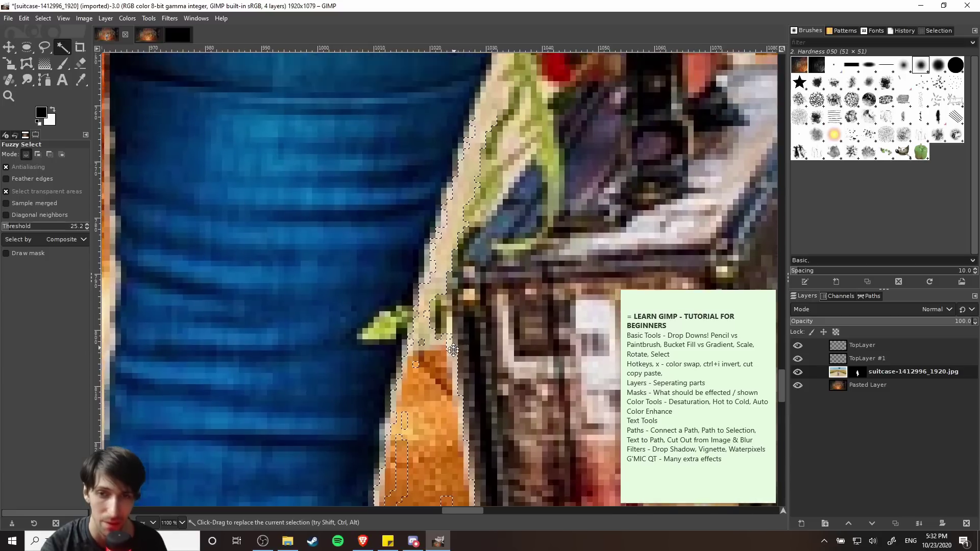
{"action": "scroll", "coordinate": [441, 289], "scroll_direction": "up", "scroll_amount": 2}
{"action": "scroll", "coordinate": [442, 289], "scroll_direction": "right", "scroll_amount": 1}
{"action": "scroll", "coordinate": [442, 289], "scroll_direction": "down", "scroll_amount": 1}
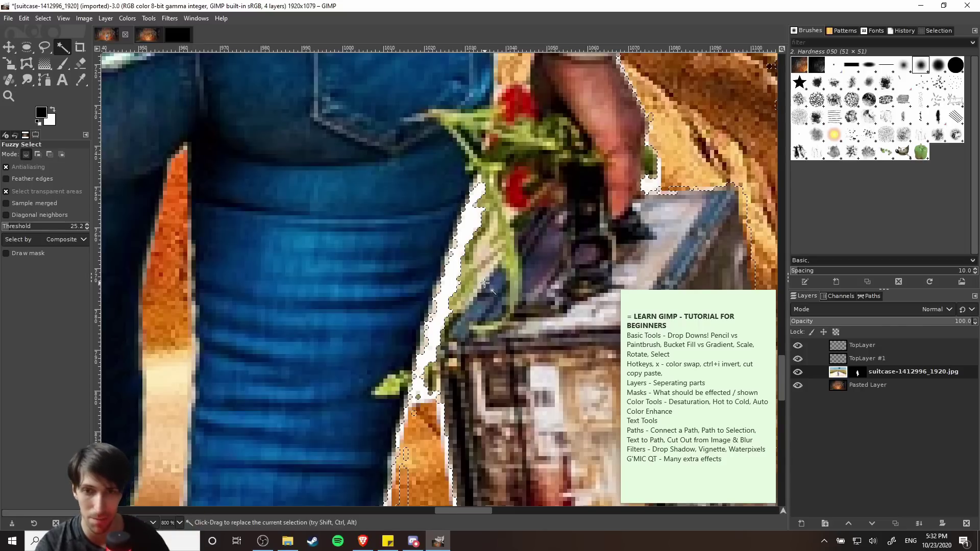
{"action": "key", "text": "ctrl+z"}
Fuzzy-select the beige strip beside the jeans again and hide it on the suitcase photo layer's mask, with white as the foreground colour
{"action": "left_click", "coordinate": [461, 241]}
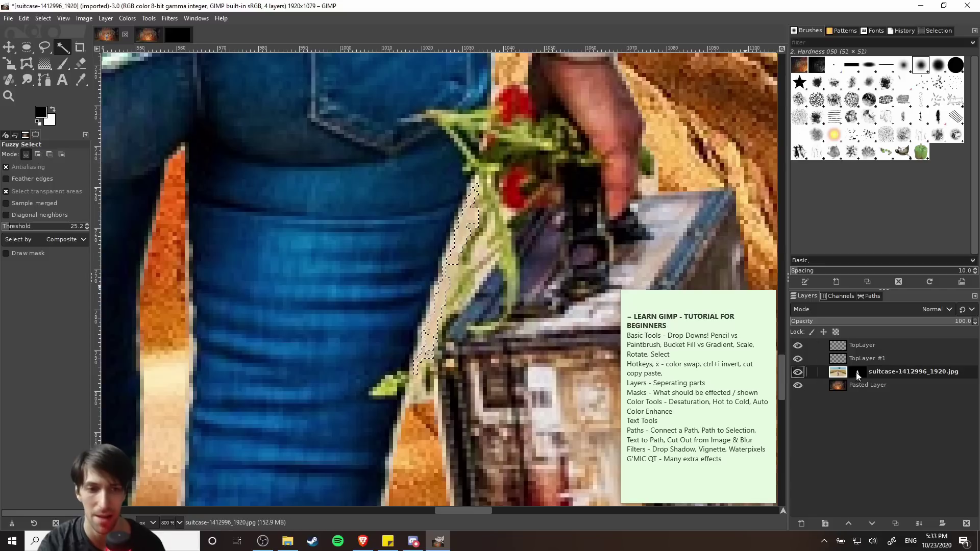
{"action": "left_click", "coordinate": [858, 372]}
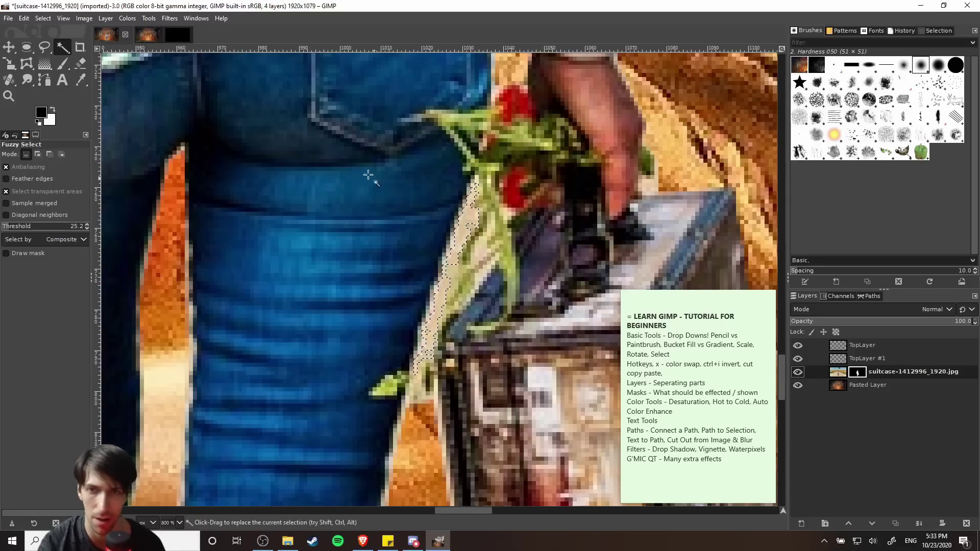
{"action": "left_click", "coordinate": [53, 110]}
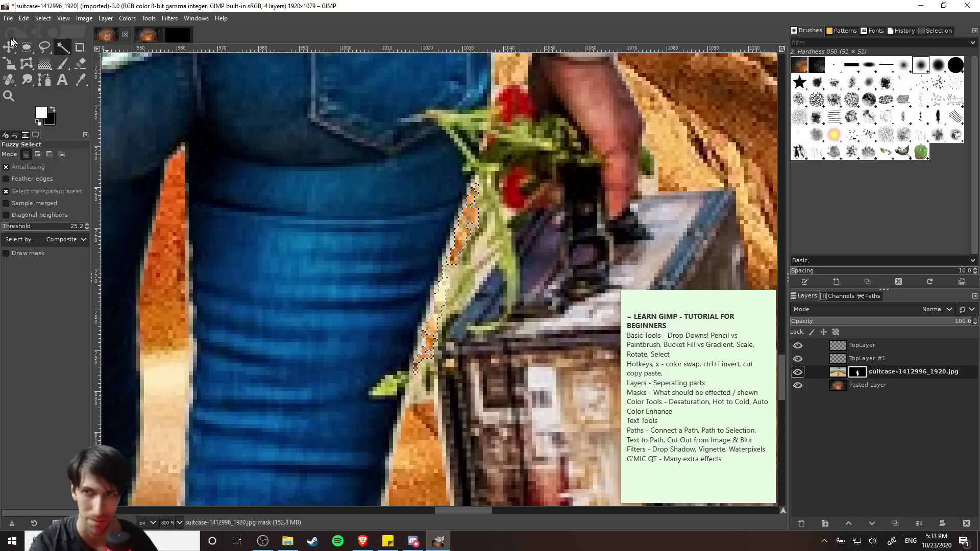
{"action": "left_click", "coordinate": [44, 47]}
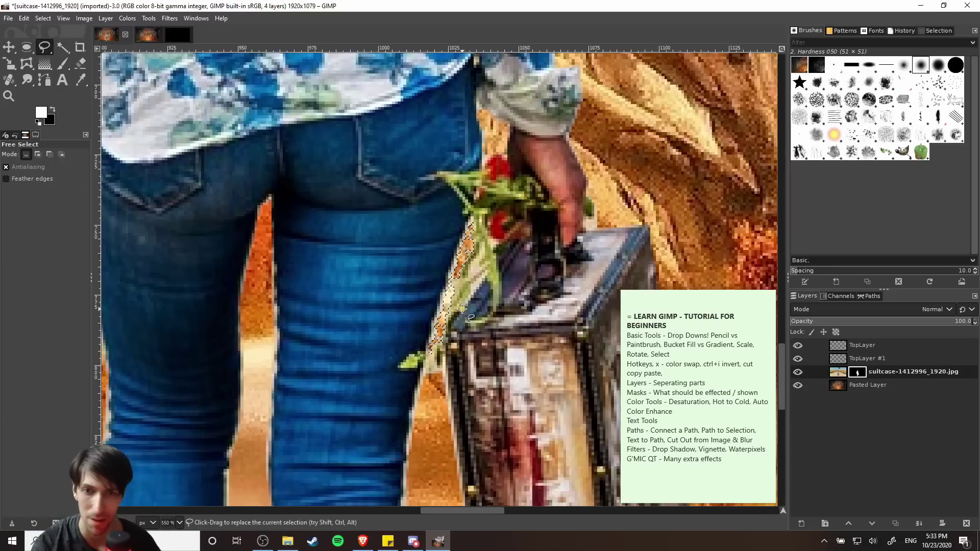
{"action": "scroll", "coordinate": [465, 325], "scroll_direction": "down", "scroll_amount": 1, "text": "ctrl"}
{"action": "scroll", "coordinate": [465, 325], "scroll_direction": "up", "scroll_amount": 4, "text": "ctrl"}
{"action": "scroll", "coordinate": [462, 200], "scroll_direction": "down", "scroll_amount": 4, "text": "ctrl"}
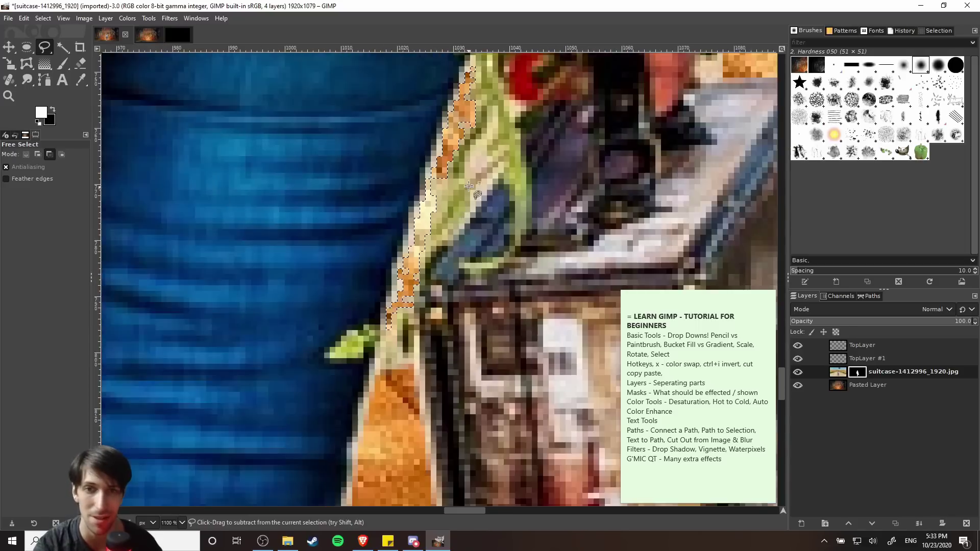
{"action": "scroll", "coordinate": [462, 200], "scroll_direction": "up", "scroll_amount": 2}
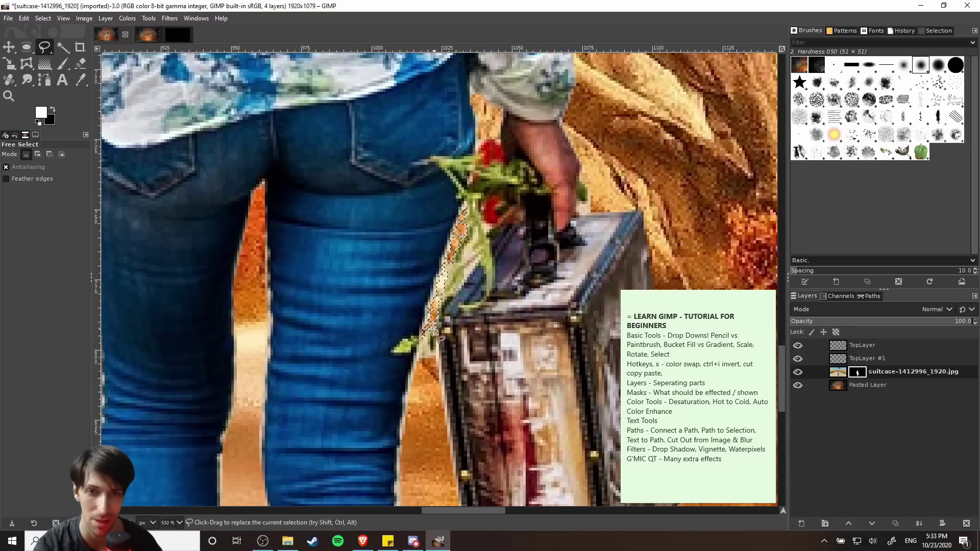
{"action": "scroll", "coordinate": [464, 268], "scroll_direction": "up", "scroll_amount": 3}
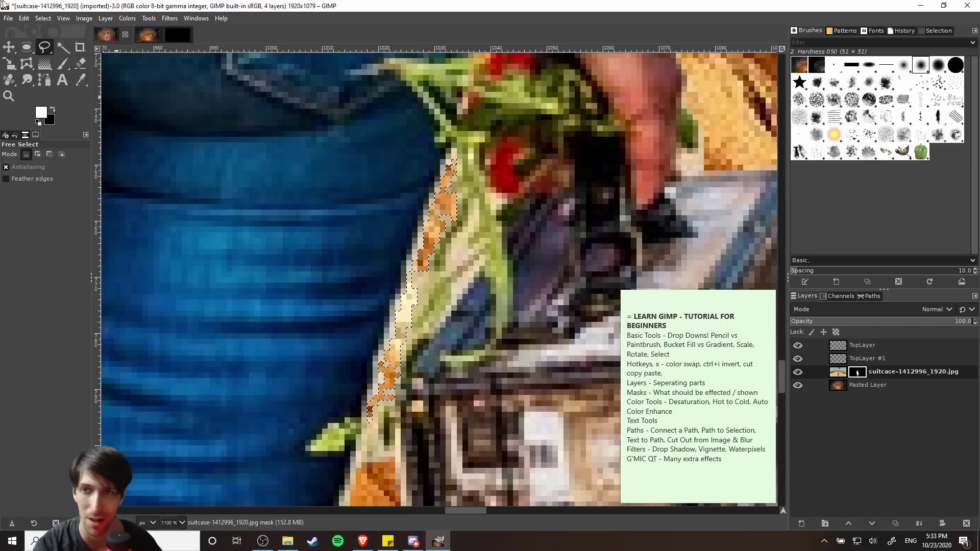
{"action": "left_click", "coordinate": [62, 63]}
{"action": "left_click", "coordinate": [81, 64]}
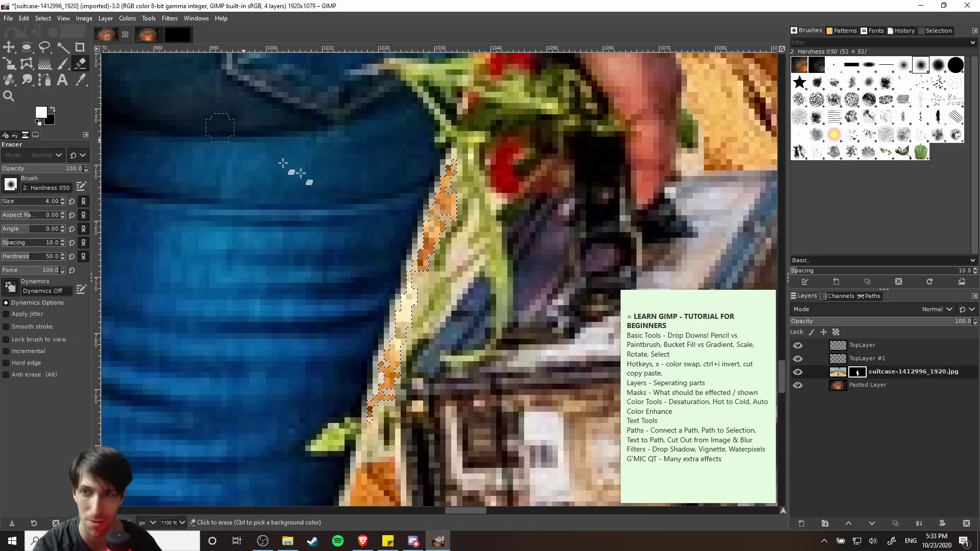
{"action": "scroll", "coordinate": [410, 232], "scroll_direction": "up", "scroll_amount": 5}
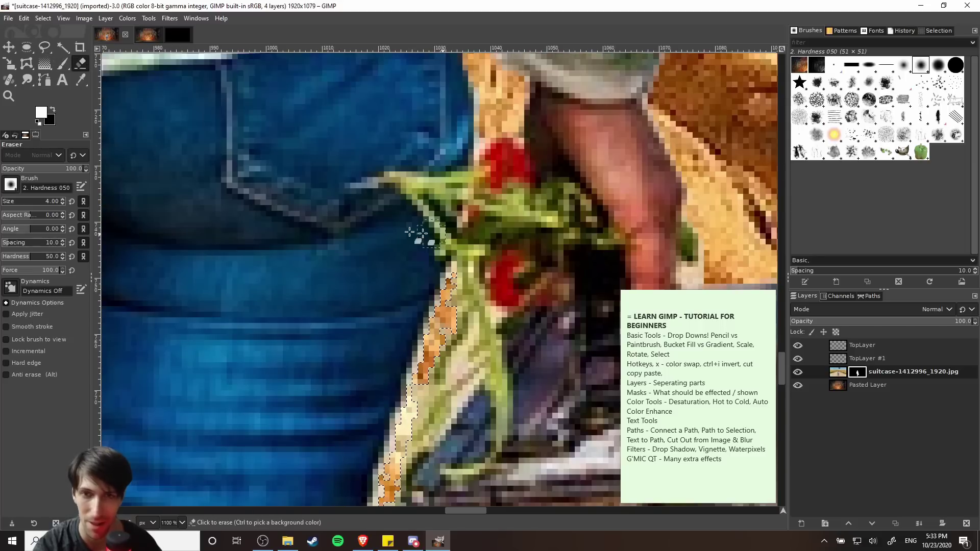
{"action": "left_click", "coordinate": [44, 46]}
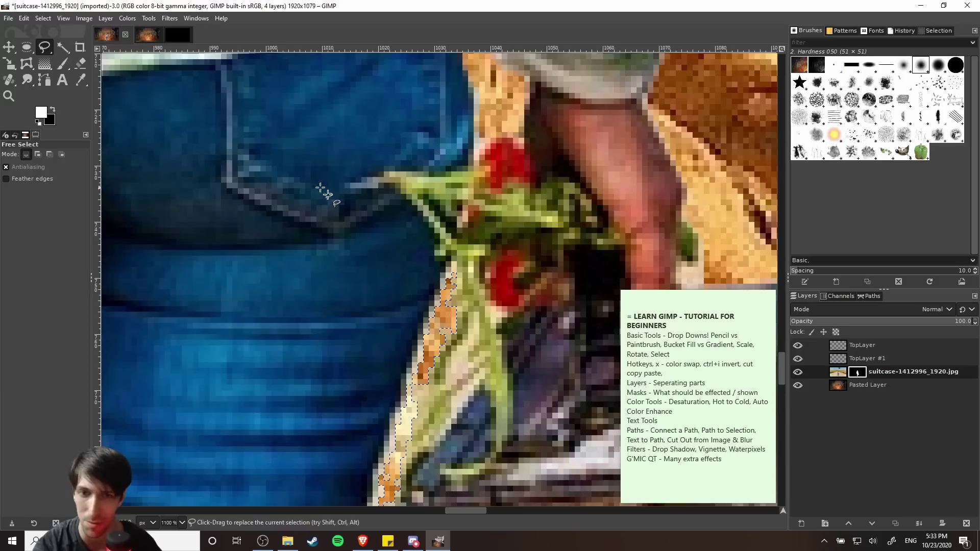
{"action": "left_click", "coordinate": [80, 64]}
{"action": "scroll", "coordinate": [236, 226], "scroll_direction": "down", "scroll_amount": 2}
{"action": "scroll", "coordinate": [236, 226], "scroll_direction": "up", "scroll_amount": 4}
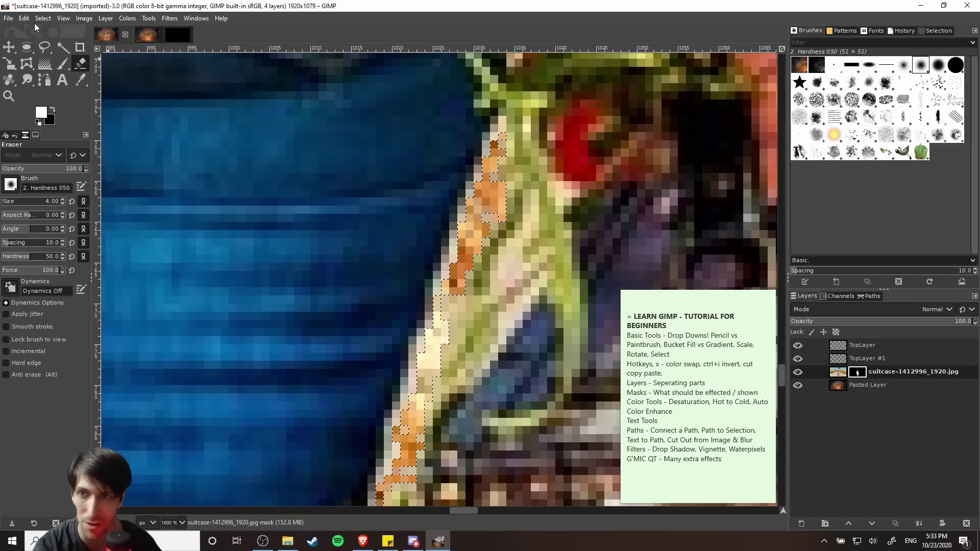
Clear the selection around the strip beside the jeans and switch to the Eraser
{"action": "left_click", "coordinate": [27, 47]}
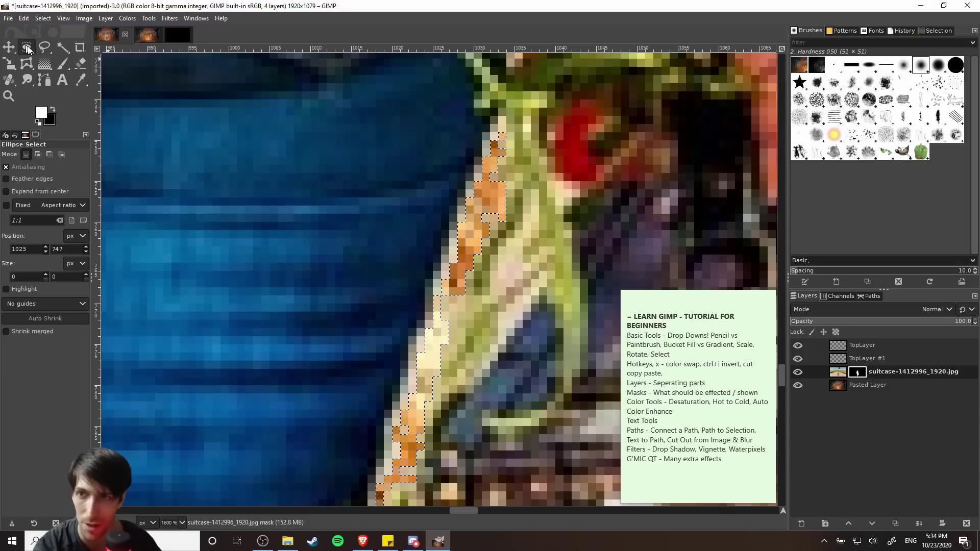
{"action": "left_click", "coordinate": [306, 194]}
{"action": "left_click", "coordinate": [80, 63]}
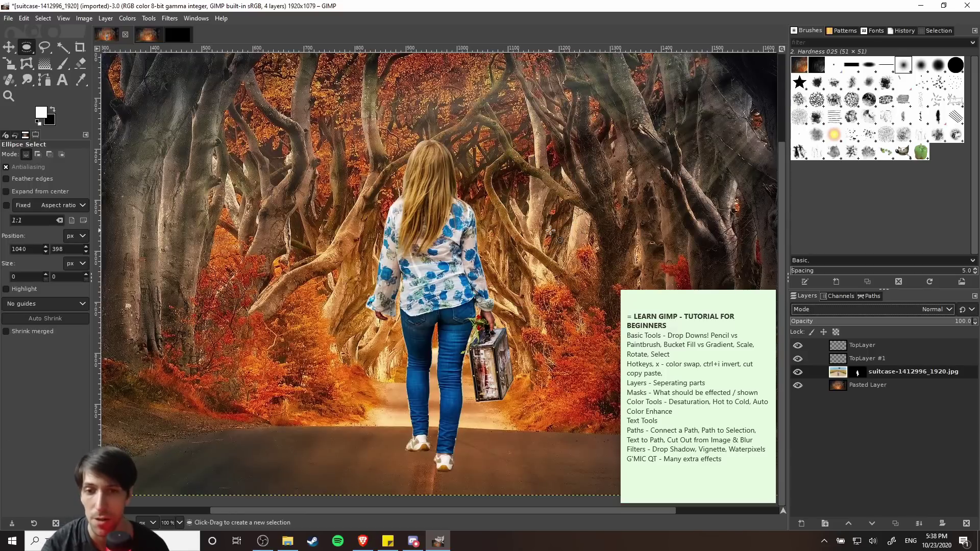
Examine the cut-out edges around the woman's hair and shoulders against the forest background
{"action": "scroll", "coordinate": [516, 218], "scroll_direction": "up", "scroll_amount": 3, "text": "ctrl"}
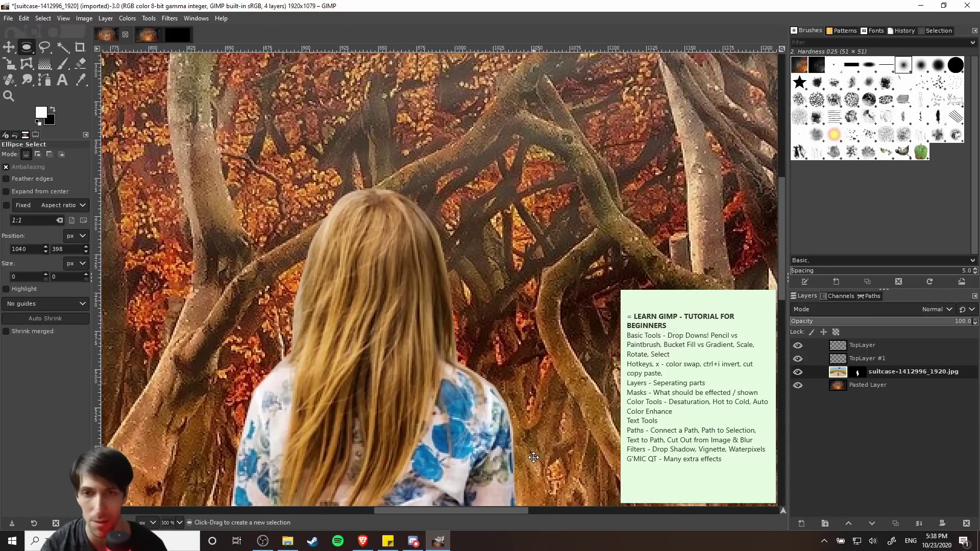
{"action": "left_click_drag", "start_coordinate": [533, 457], "coordinate": [552, 437]}
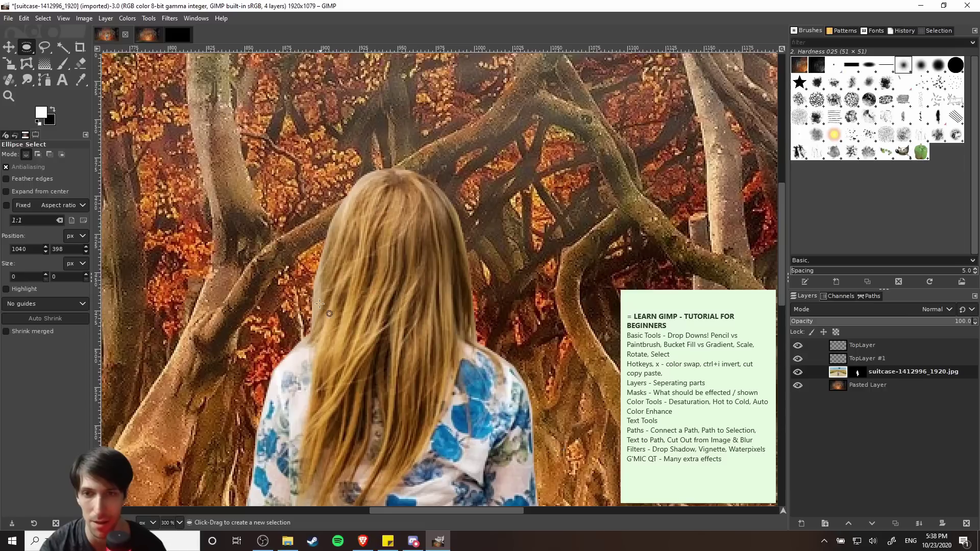
{"action": "scroll", "coordinate": [327, 263], "scroll_direction": "left", "scroll_amount": 3}
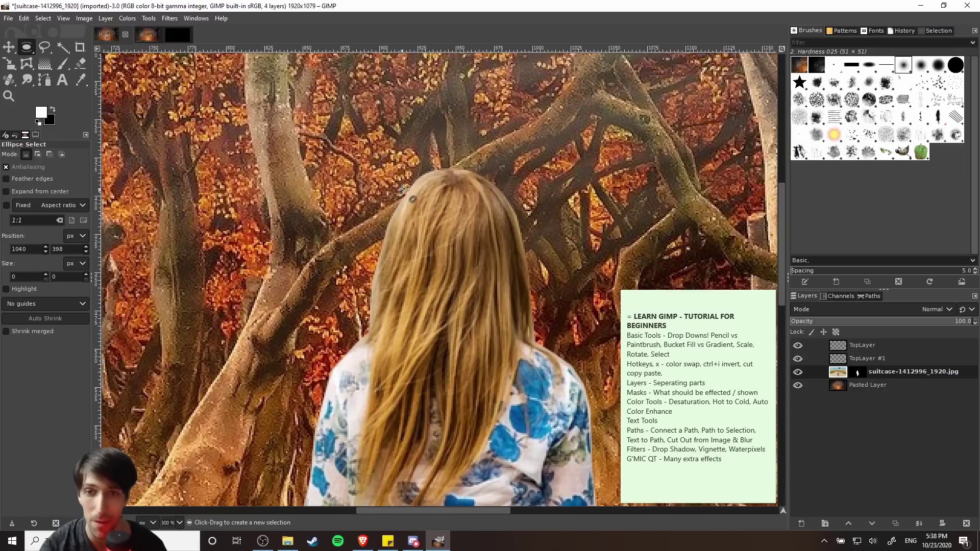
{"action": "scroll", "coordinate": [355, 278], "scroll_direction": "left", "scroll_amount": 4}
{"action": "scroll", "coordinate": [357, 271], "scroll_direction": "down", "scroll_amount": 10}
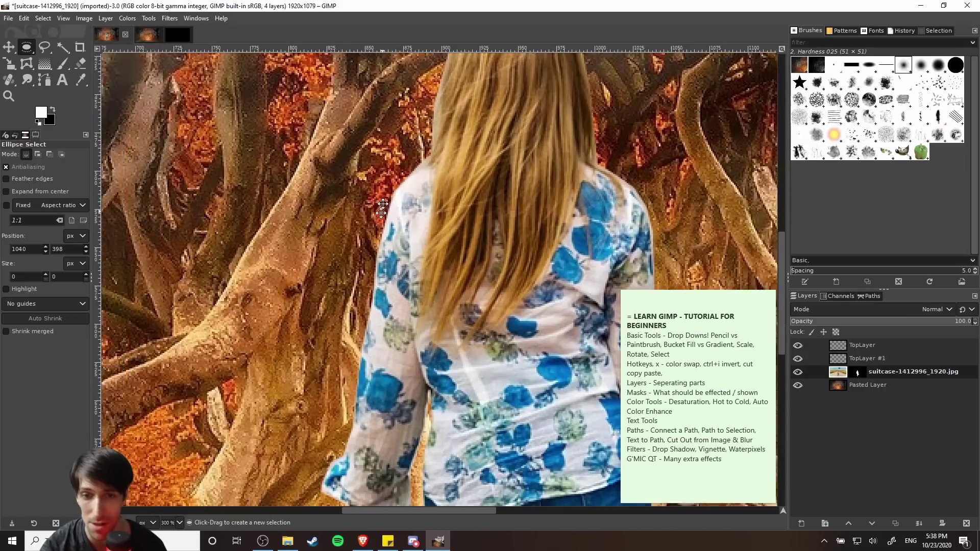
{"action": "scroll", "coordinate": [360, 262], "scroll_direction": "up", "scroll_amount": 10}
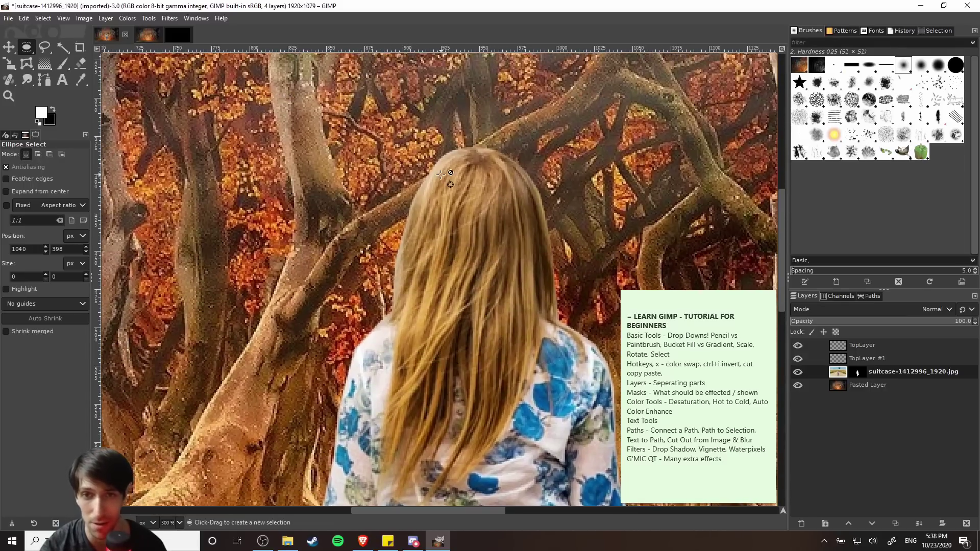
{"action": "scroll", "coordinate": [452, 161], "scroll_direction": "up", "scroll_amount": 3}
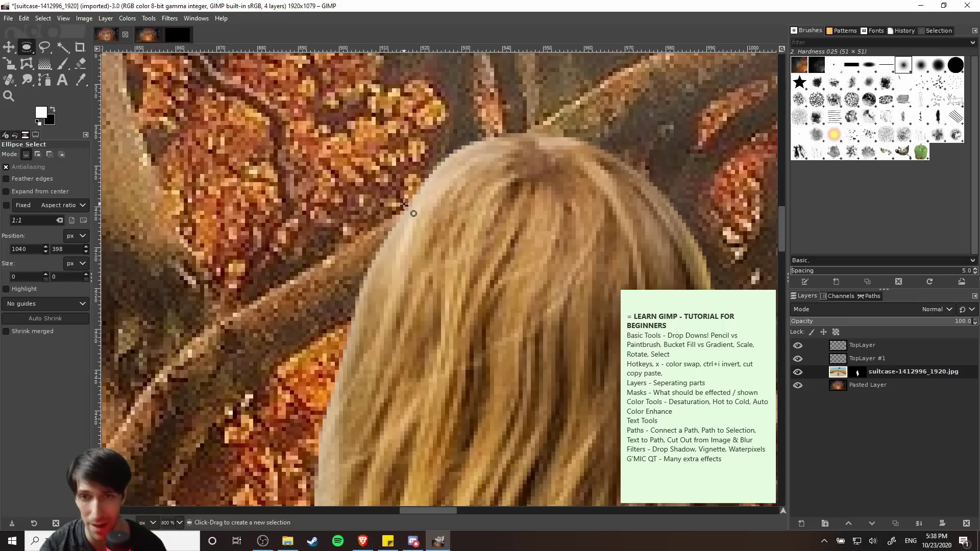
{"action": "scroll", "coordinate": [430, 187], "scroll_direction": "down", "scroll_amount": 2}
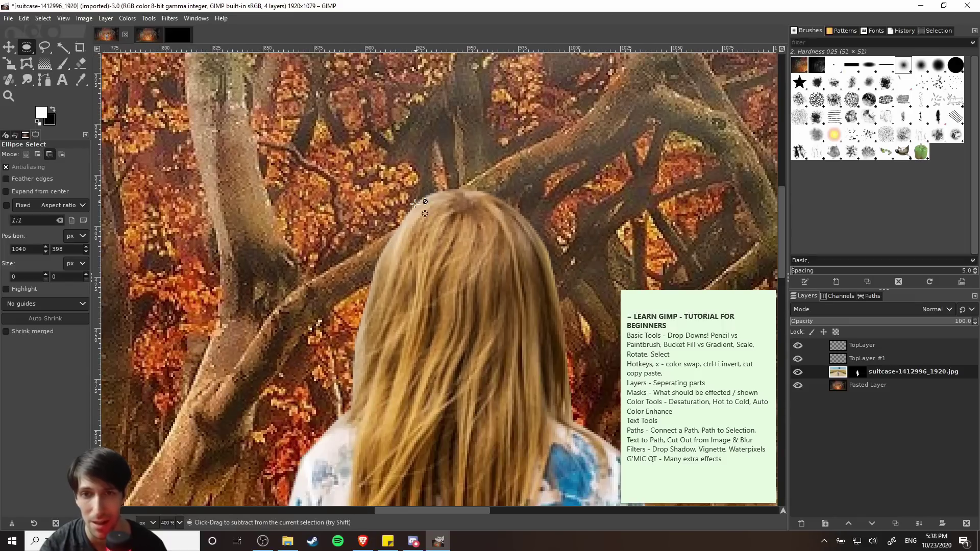
{"action": "scroll", "coordinate": [414, 215], "scroll_direction": "down", "scroll_amount": 1}
{"action": "scroll", "coordinate": [407, 215], "scroll_direction": "up", "scroll_amount": 2}
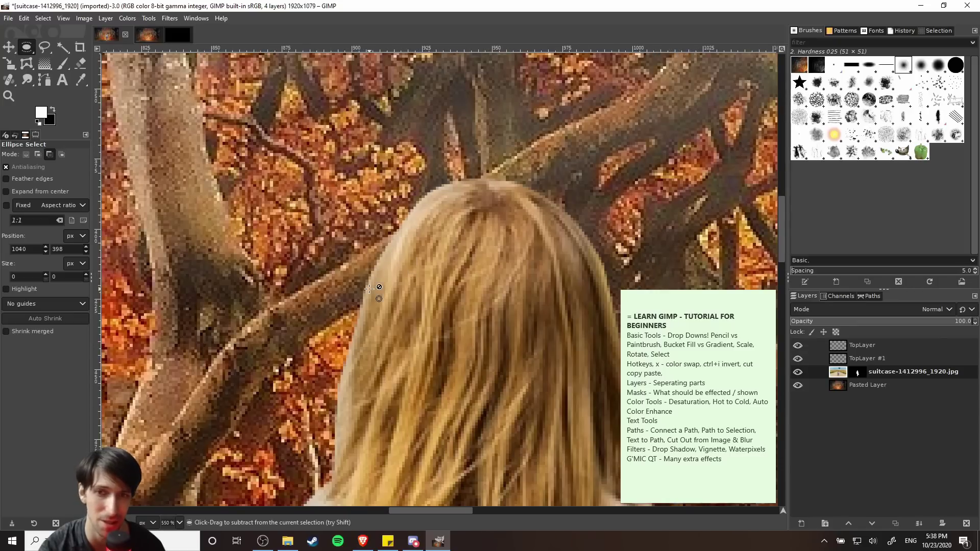
{"action": "scroll", "coordinate": [462, 202], "scroll_direction": "down", "scroll_amount": 2}
{"action": "left_click_drag", "start_coordinate": [506, 210], "coordinate": [452, 199]}
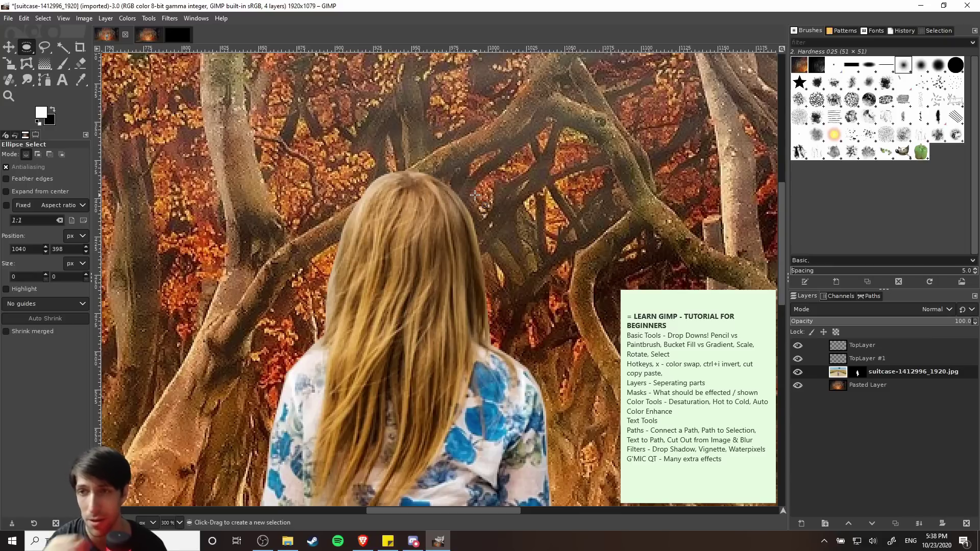
Try painting white over the woman's hair on the suitcase photo layer's image with the Paintbrush, and undo the stroke
{"action": "left_click", "coordinate": [61, 63]}
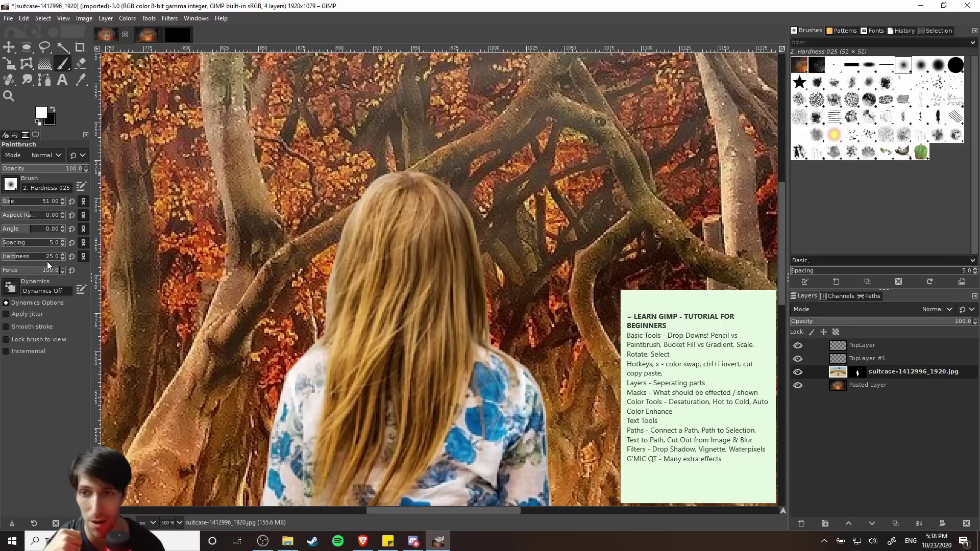
{"action": "left_click_drag", "start_coordinate": [403, 189], "coordinate": [347, 268]}
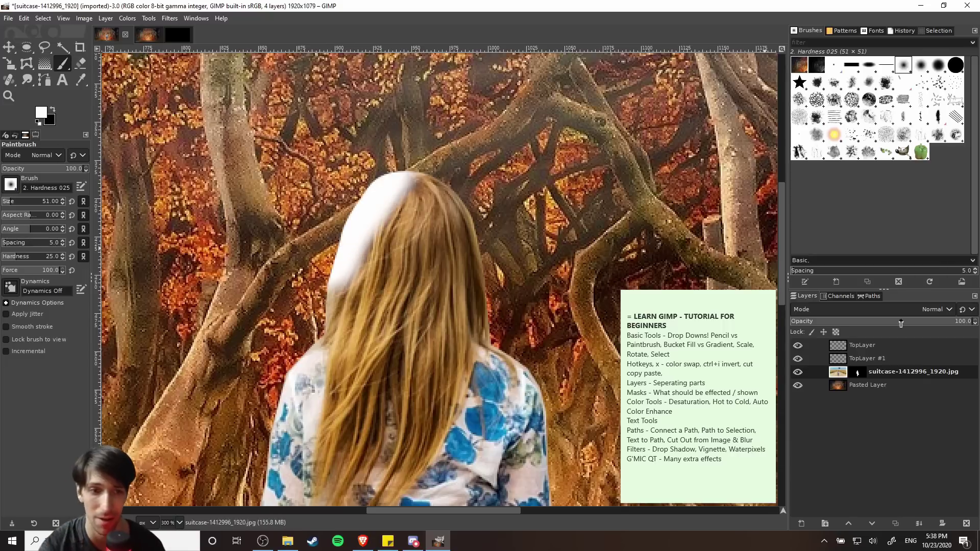
{"action": "key", "text": "ctrl+z"}
Try painting black with the Paintbrush along the hair's edge on the suitcase photo layer's mask
{"action": "left_click", "coordinate": [857, 372]}
{"action": "key", "text": "x"}
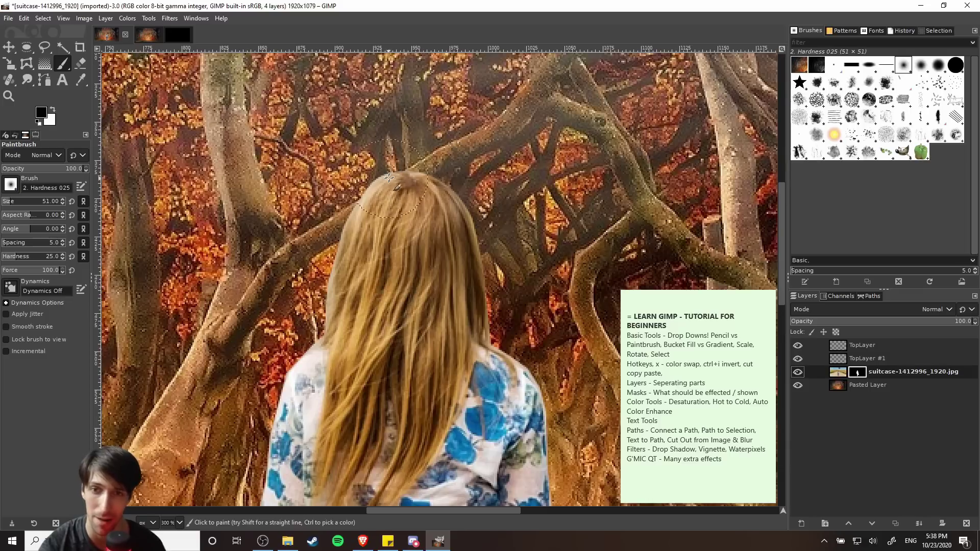
{"action": "mouse_move", "coordinate": [388, 178]}
{"action": "left_mouse_down"}
{"action": "mouse_move", "coordinate": [373, 185]}
{"action": "mouse_move", "coordinate": [378, 191]}
{"action": "left_mouse_up"}
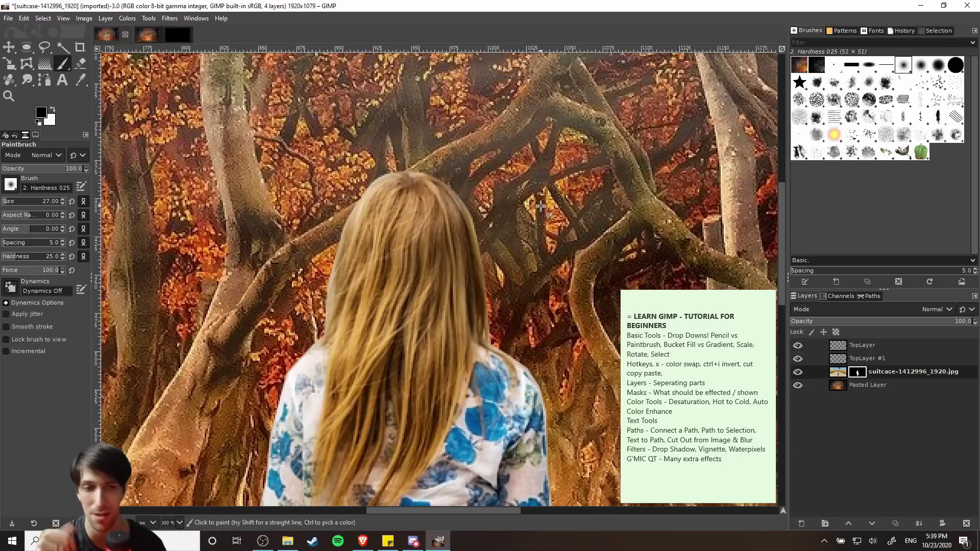
{"action": "scroll", "coordinate": [544, 219], "scroll_direction": "left", "scroll_amount": 1}
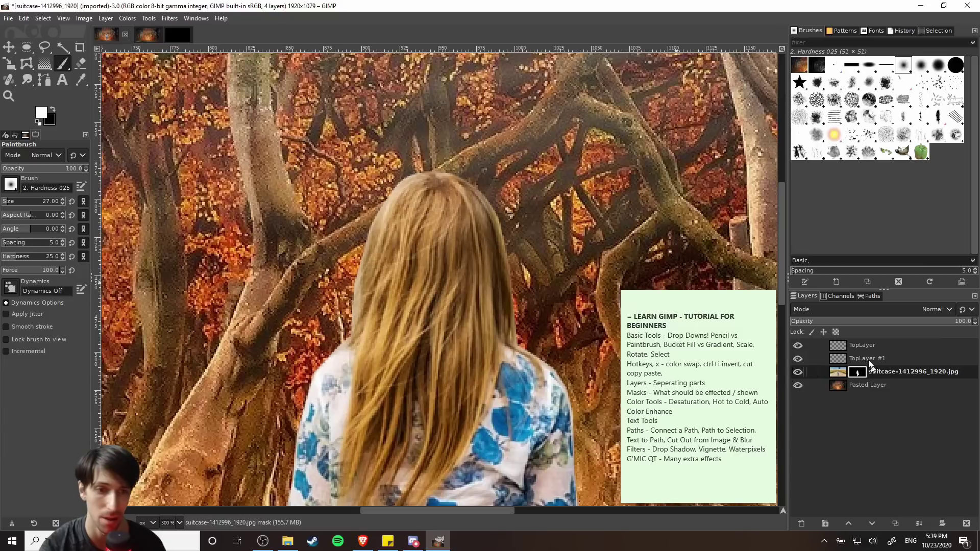
Stroke the path around the woman on the layer mask with a white solid line 6 px wide
{"action": "left_click", "coordinate": [872, 297]}
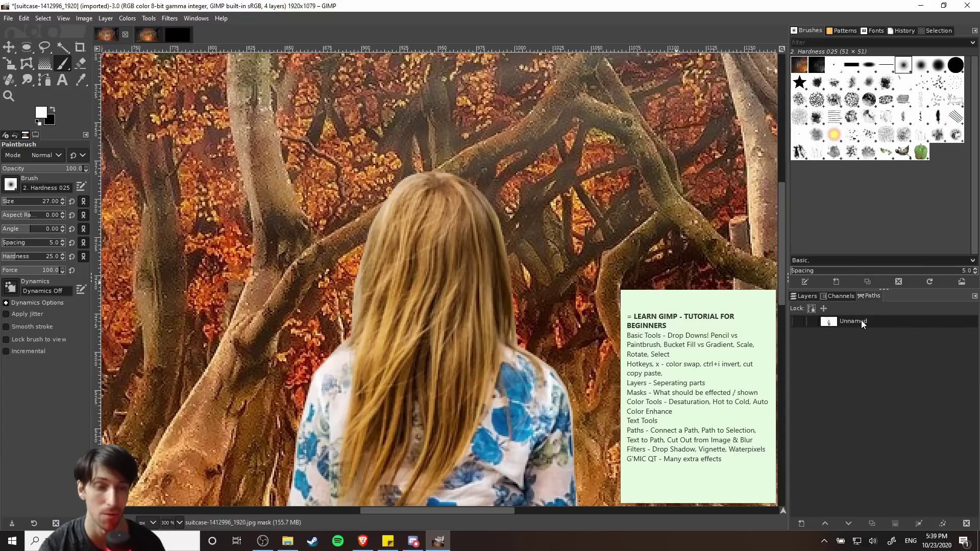
{"action": "right_click", "coordinate": [861, 320]}
{"action": "left_click", "coordinate": [877, 257]}
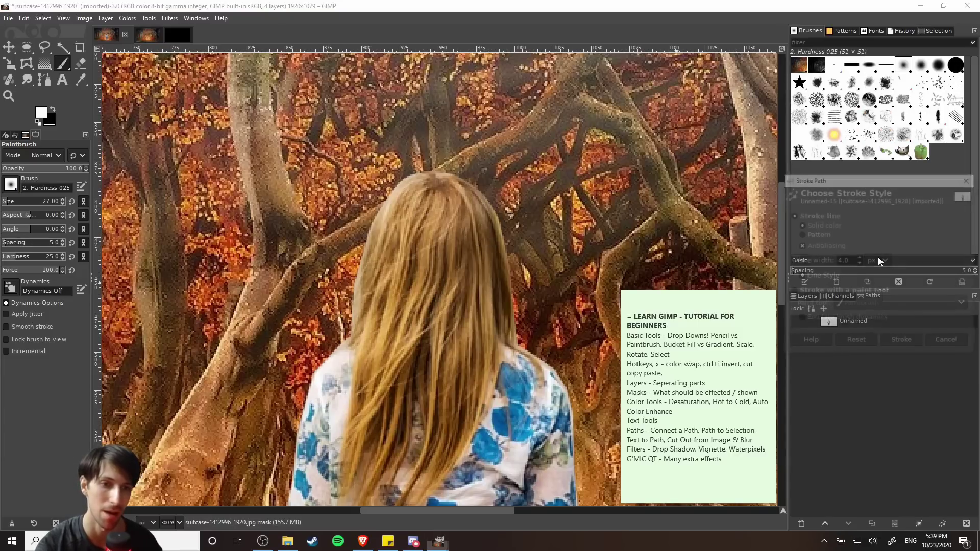
{"action": "left_click_drag", "start_coordinate": [849, 257], "coordinate": [823, 265]}
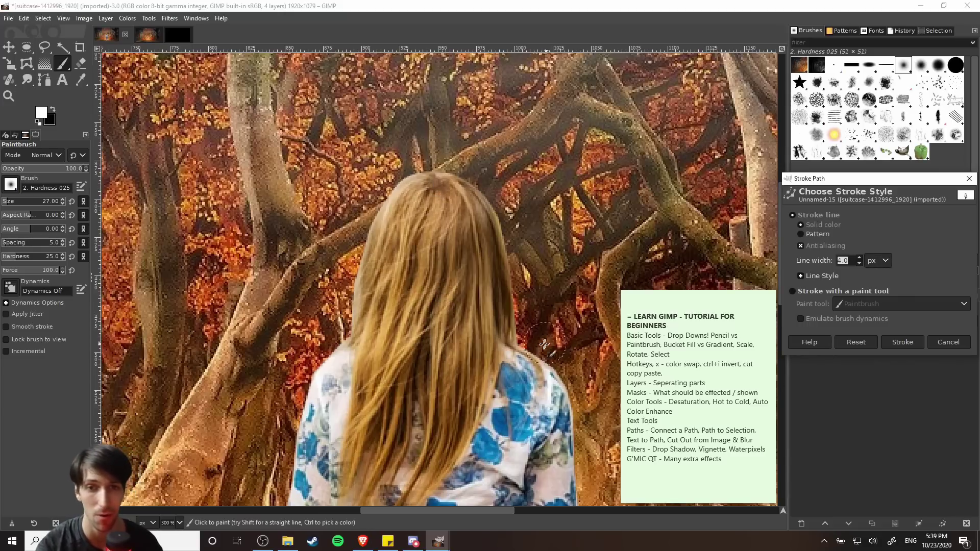
{"action": "type", "text": "6"}
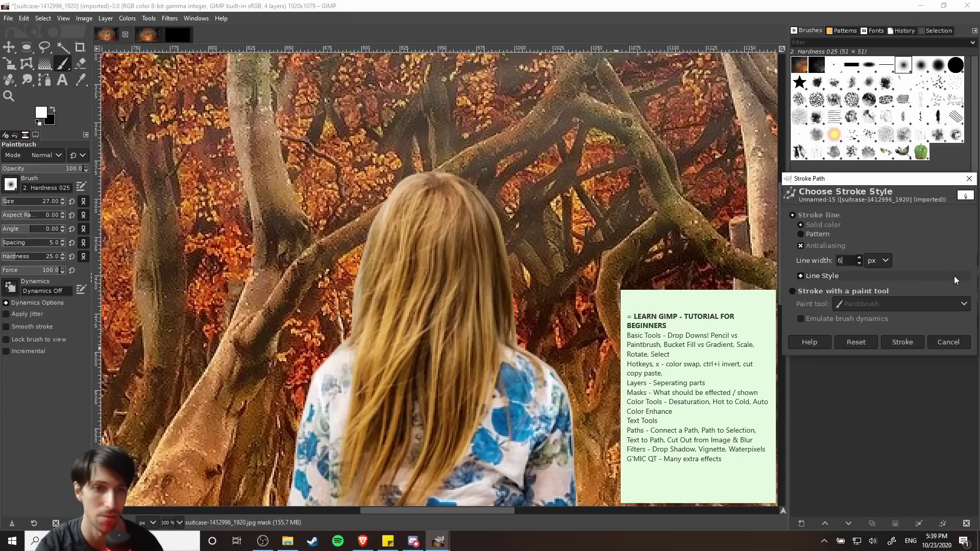
{"action": "left_click", "coordinate": [896, 343]}
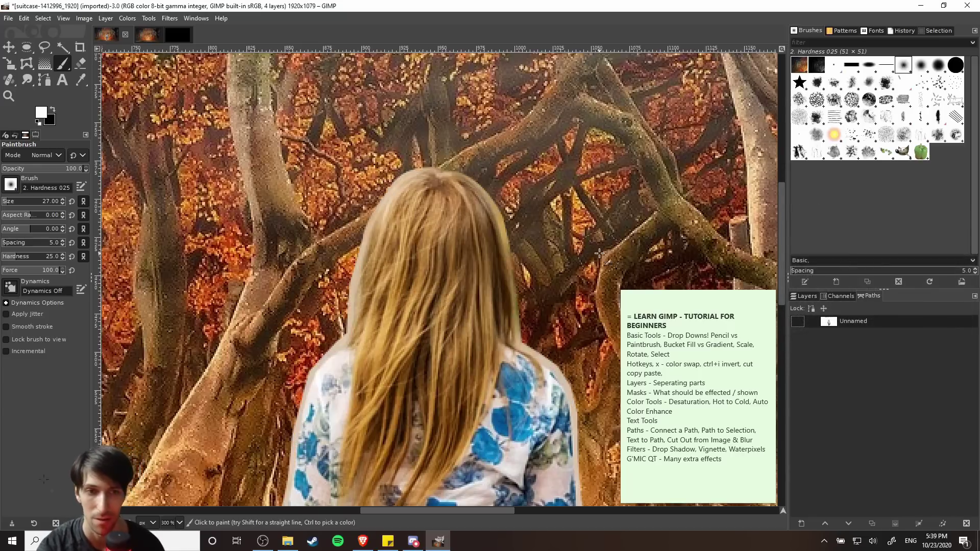
Undo the mask stroke and stroke the same path 6 px wide in white on the suitcase photo layer's image
{"action": "left_click", "coordinate": [802, 297]}
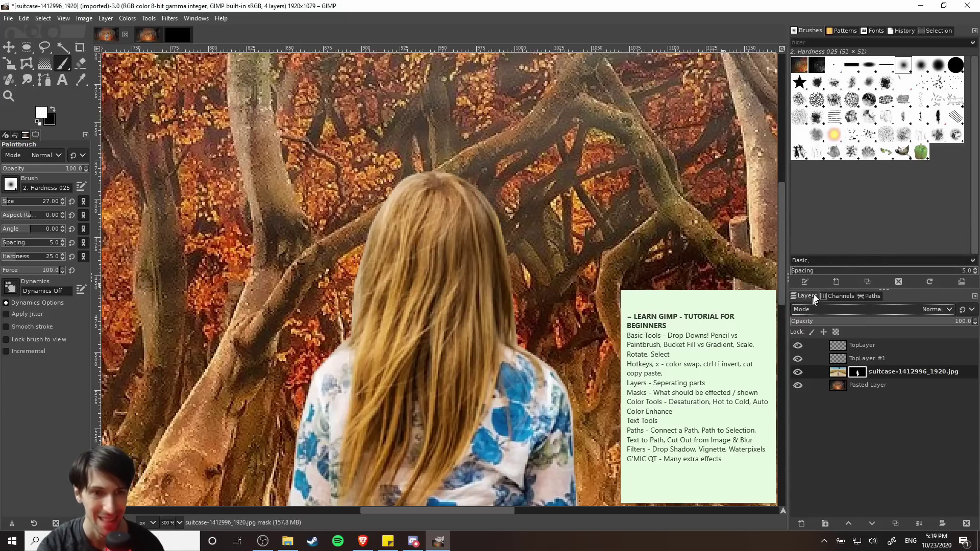
{"action": "left_click", "coordinate": [838, 373]}
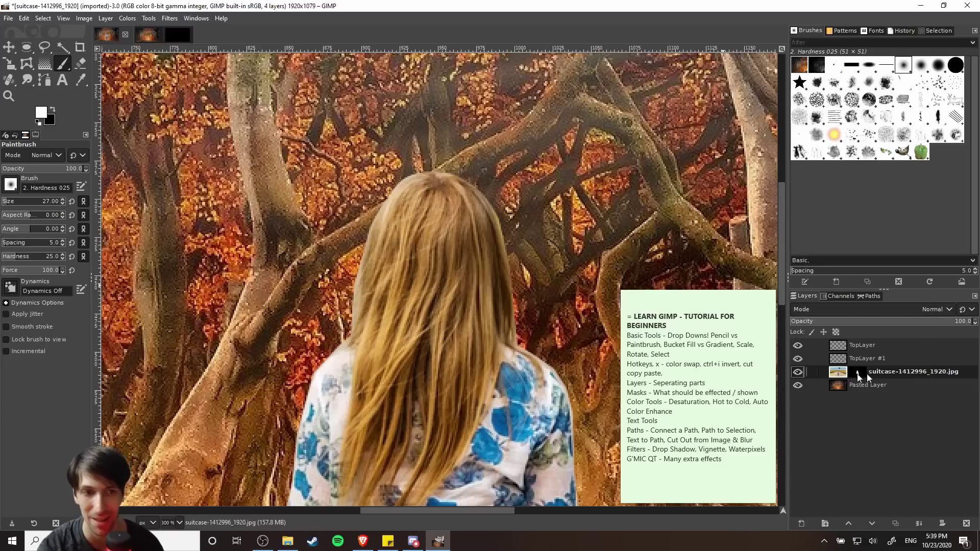
{"action": "left_click", "coordinate": [873, 297]}
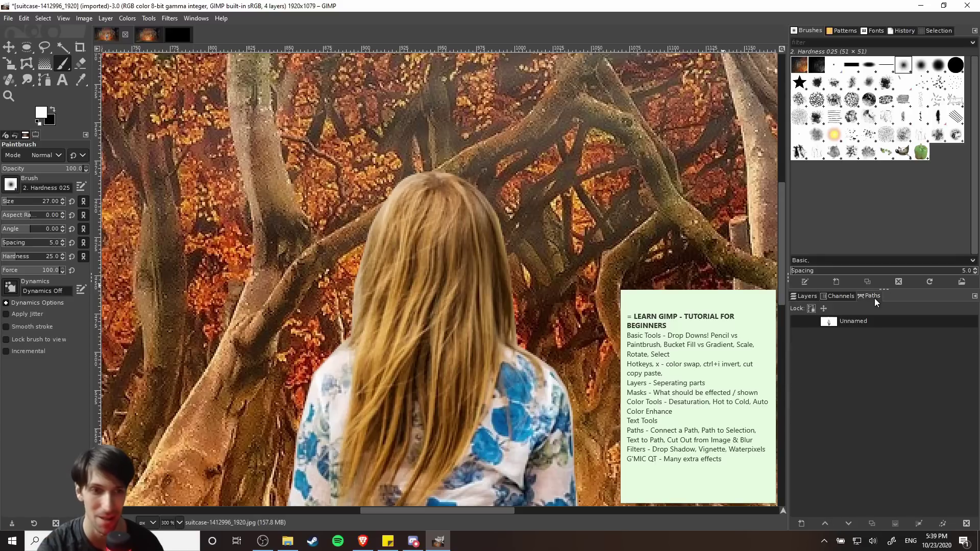
{"action": "right_click", "coordinate": [855, 325]}
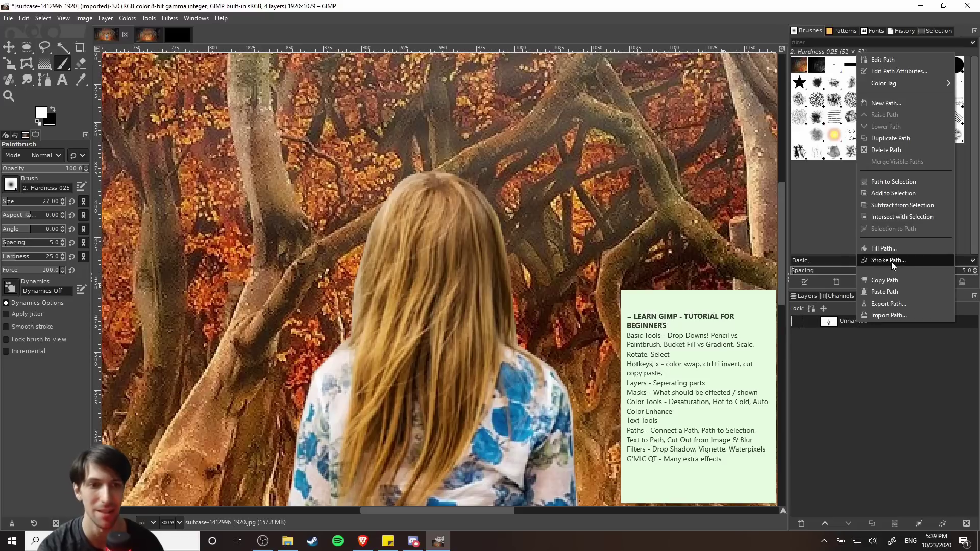
{"action": "left_click", "coordinate": [890, 262]}
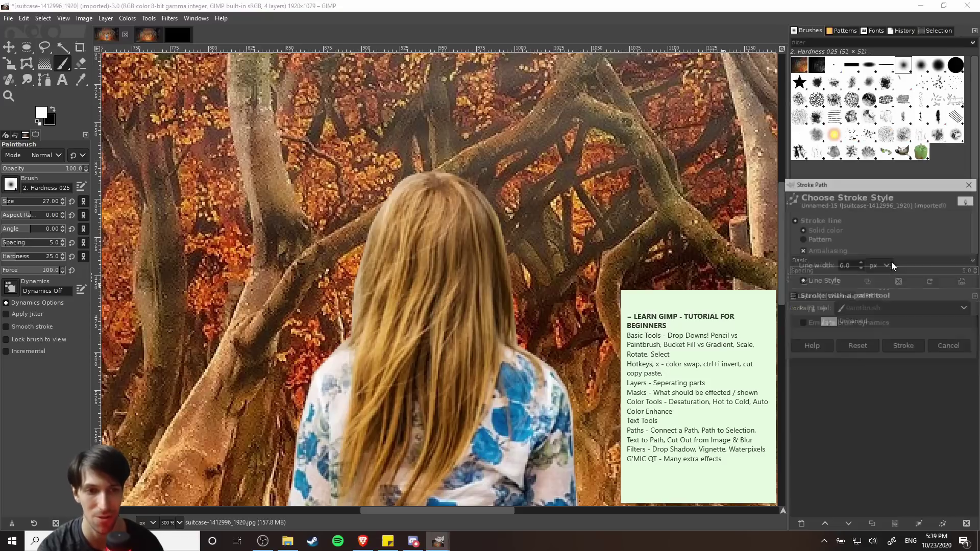
{"action": "left_click", "coordinate": [903, 345]}
Inspect the white outline around the woman and suitcase, and undo the path stroke
{"action": "scroll", "coordinate": [587, 259], "scroll_direction": "down", "scroll_amount": 3}
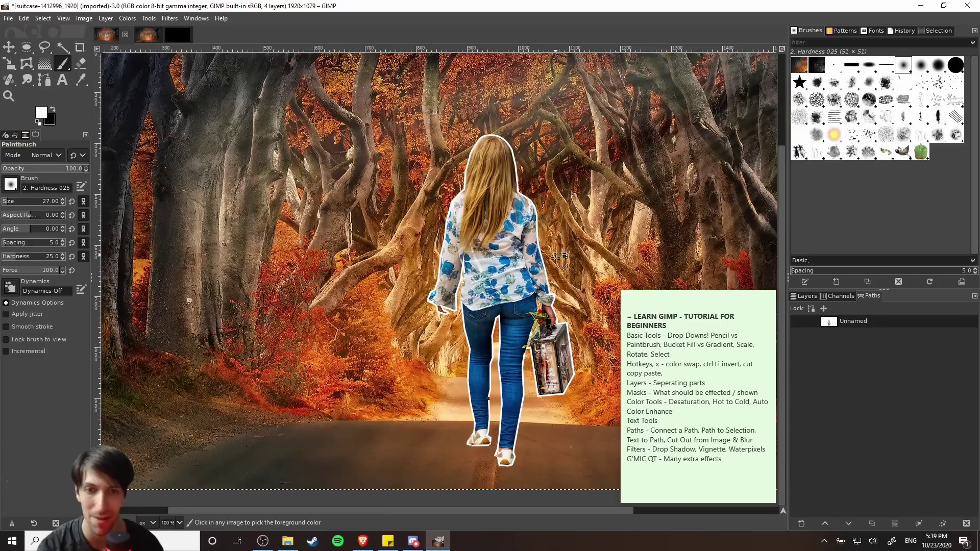
{"action": "left_click_drag", "start_coordinate": [581, 336], "coordinate": [531, 361]}
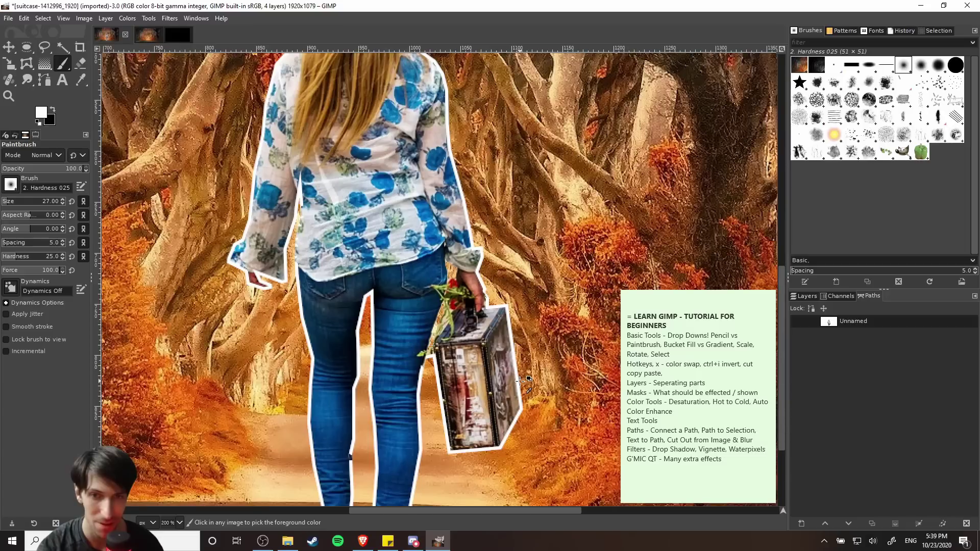
{"action": "scroll", "coordinate": [526, 377], "scroll_direction": "up", "scroll_amount": 2}
{"action": "left_click_drag", "start_coordinate": [388, 224], "coordinate": [545, 314]}
{"action": "scroll", "coordinate": [545, 314], "scroll_direction": "down", "scroll_amount": 1}
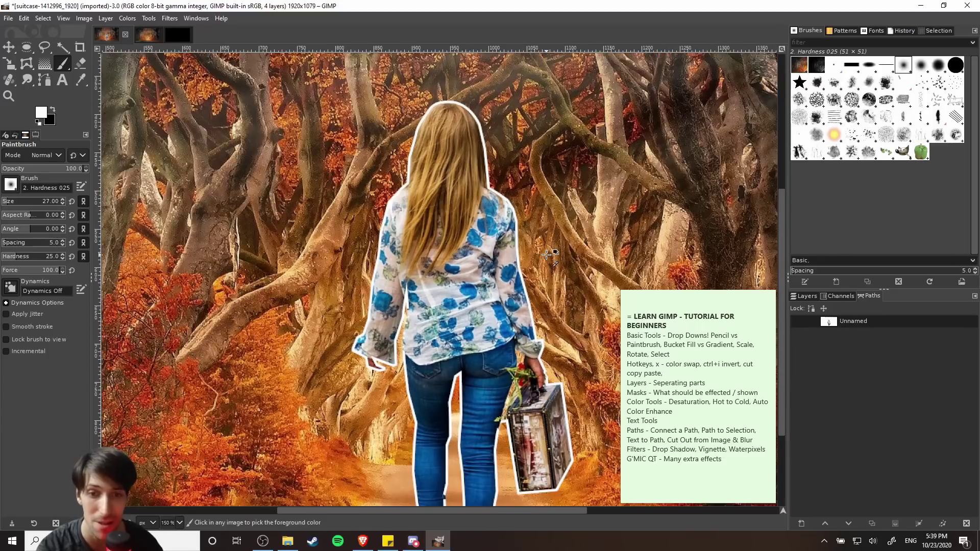
{"action": "left_click_drag", "start_coordinate": [546, 254], "coordinate": [578, 200]}
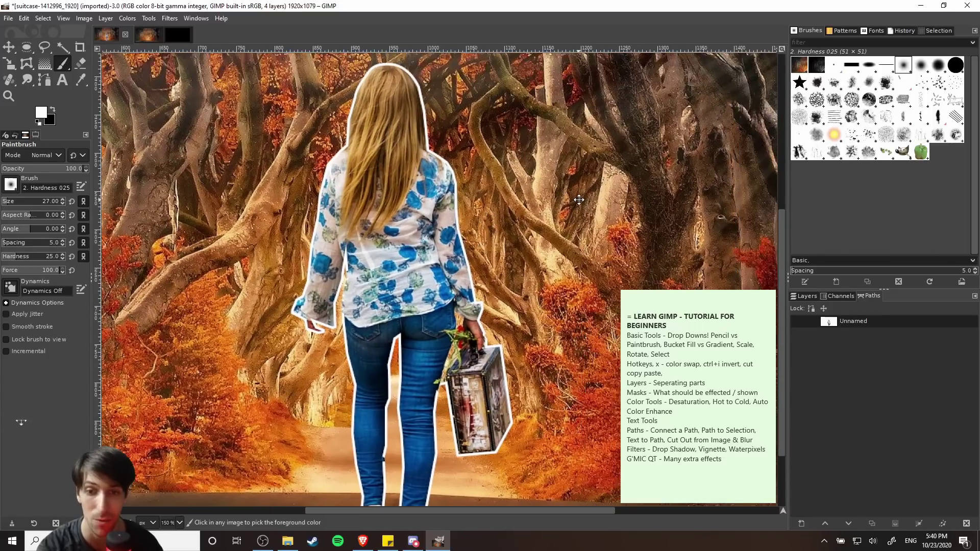
{"action": "scroll", "coordinate": [578, 200], "scroll_direction": "down", "scroll_amount": 2}
{"action": "scroll", "coordinate": [556, 235], "scroll_direction": "up", "scroll_amount": 1}
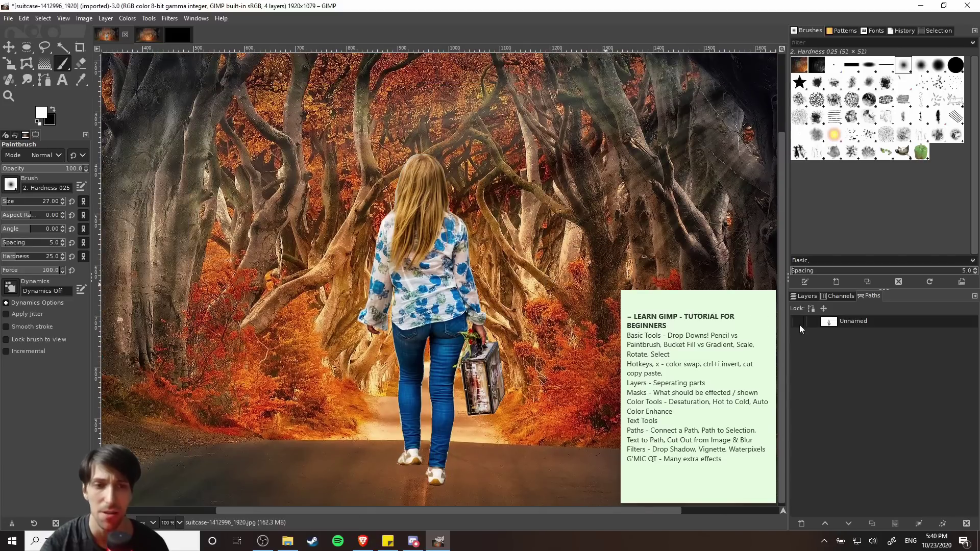
Raise the suitcase photo layer's colour intensity with the Saturation filter, applying a scale of 1.134
{"action": "left_click", "coordinate": [810, 296]}
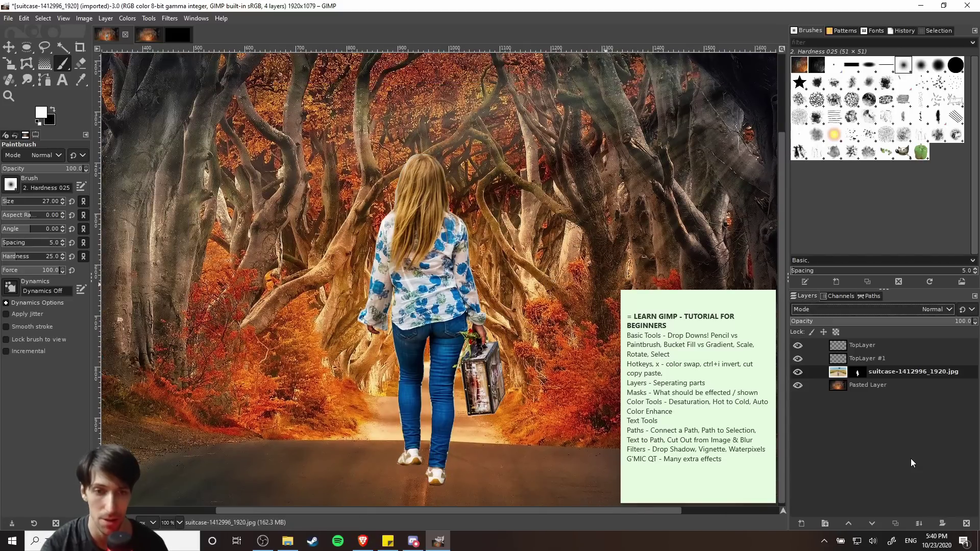
{"action": "scroll", "coordinate": [600, 193], "scroll_direction": "up", "scroll_amount": 1}
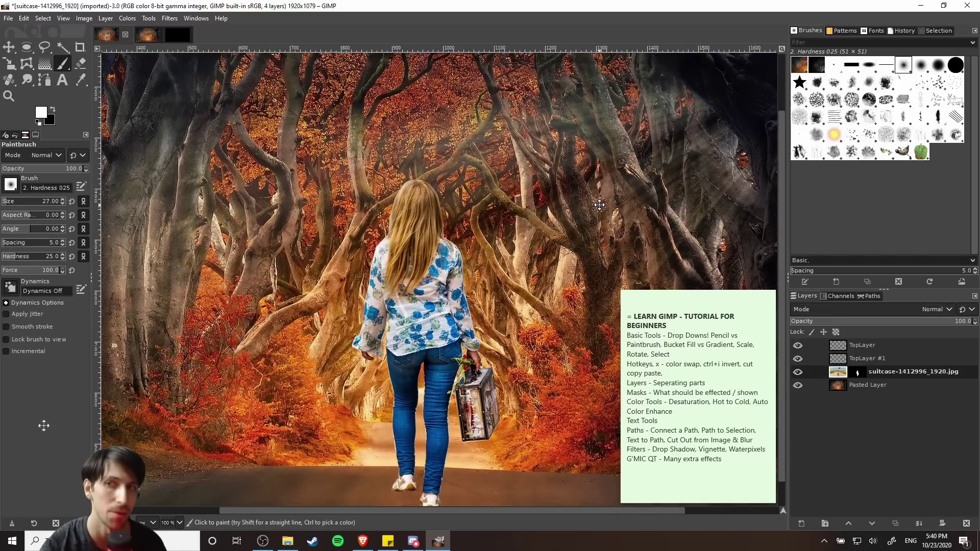
{"action": "scroll", "coordinate": [600, 205], "scroll_direction": "down", "scroll_amount": 1}
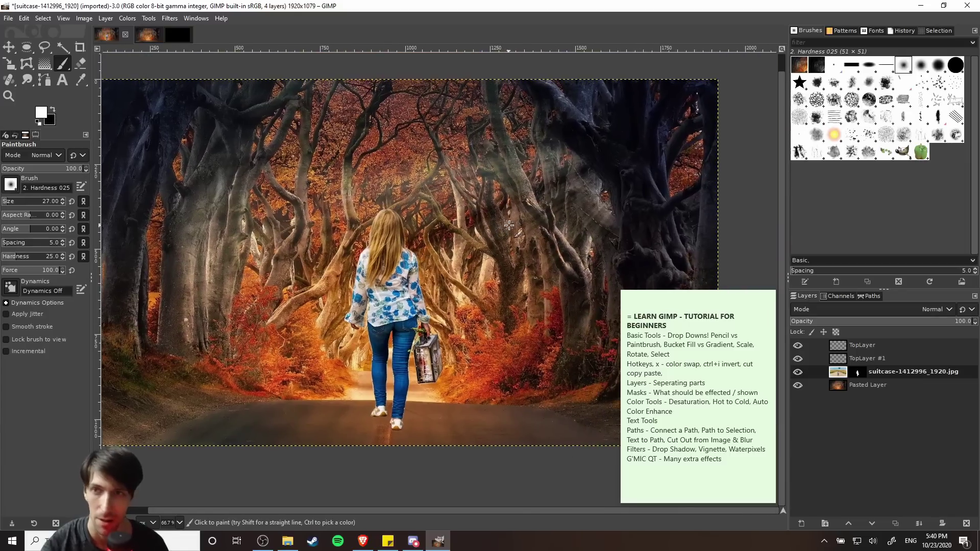
{"action": "left_click", "coordinate": [128, 19]}
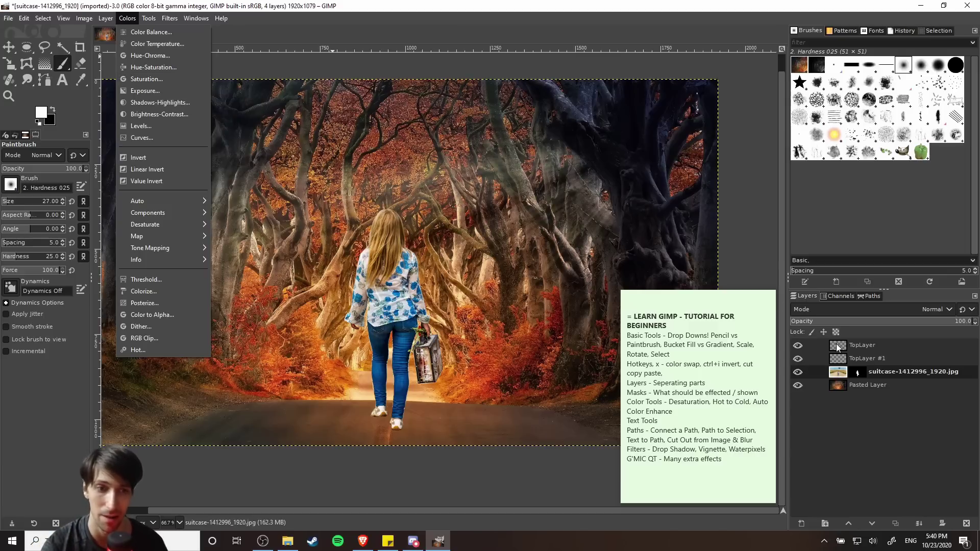
{"action": "left_click", "coordinate": [191, 82]}
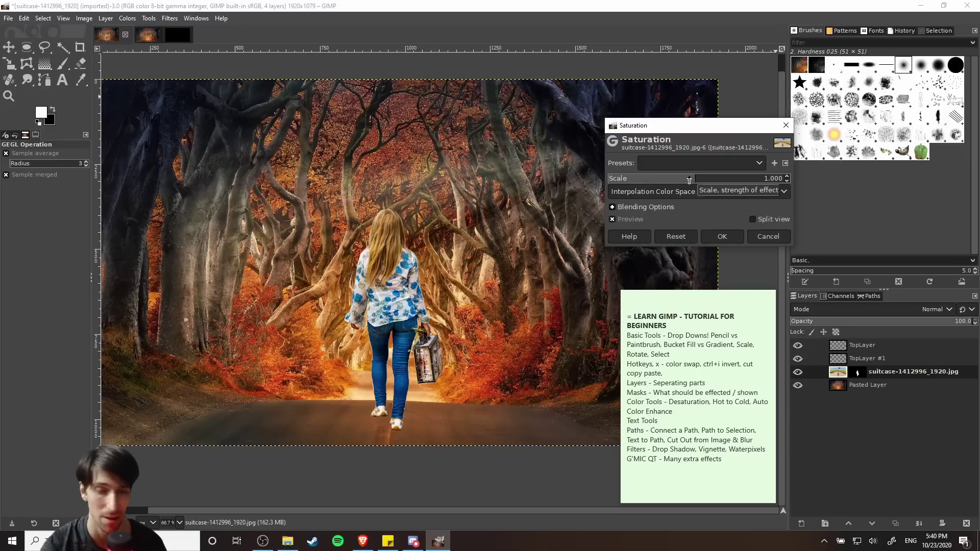
{"action": "left_click_drag", "start_coordinate": [691, 180], "coordinate": [594, 180]}
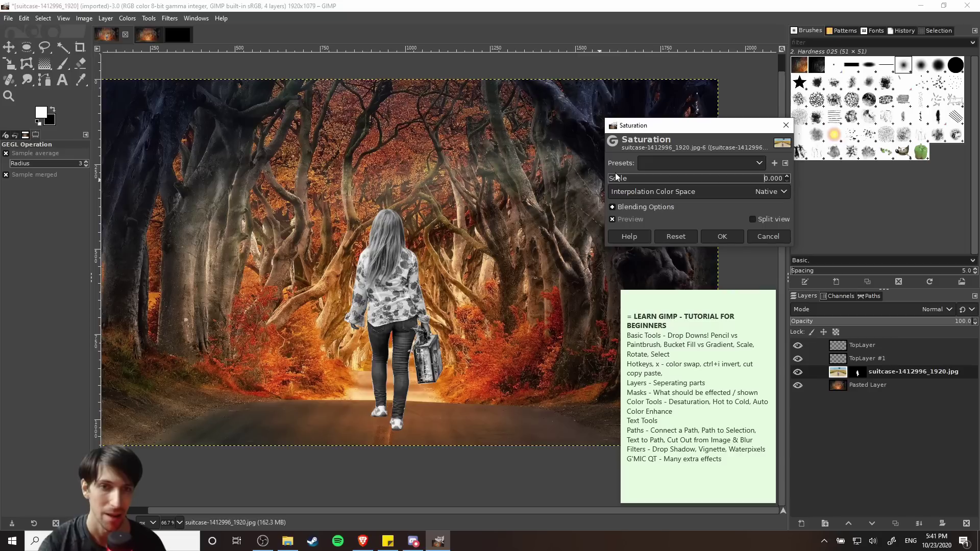
{"action": "left_click_drag", "start_coordinate": [613, 178], "coordinate": [732, 178]}
{"action": "scroll", "coordinate": [428, 218], "scroll_direction": "down", "scroll_amount": 1}
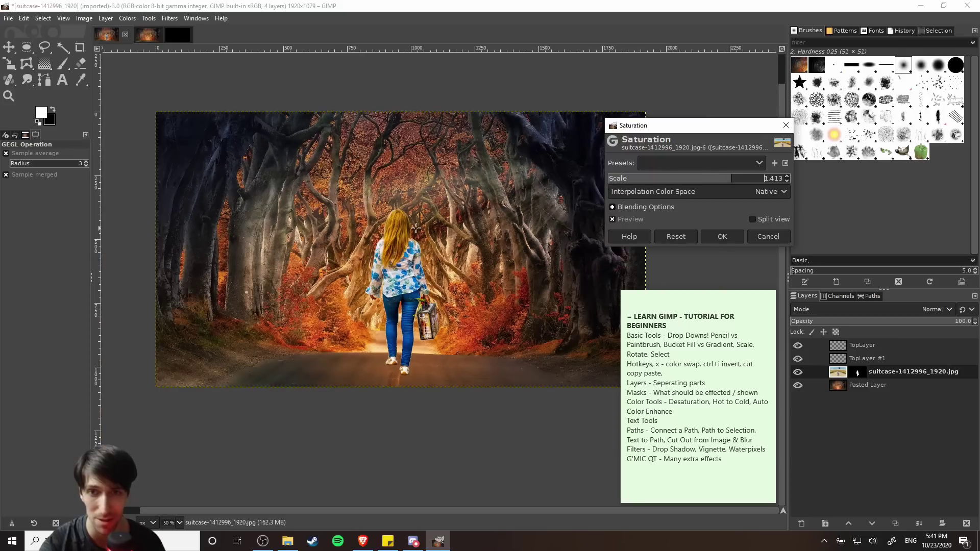
{"action": "scroll", "coordinate": [429, 218], "scroll_direction": "up", "scroll_amount": 2}
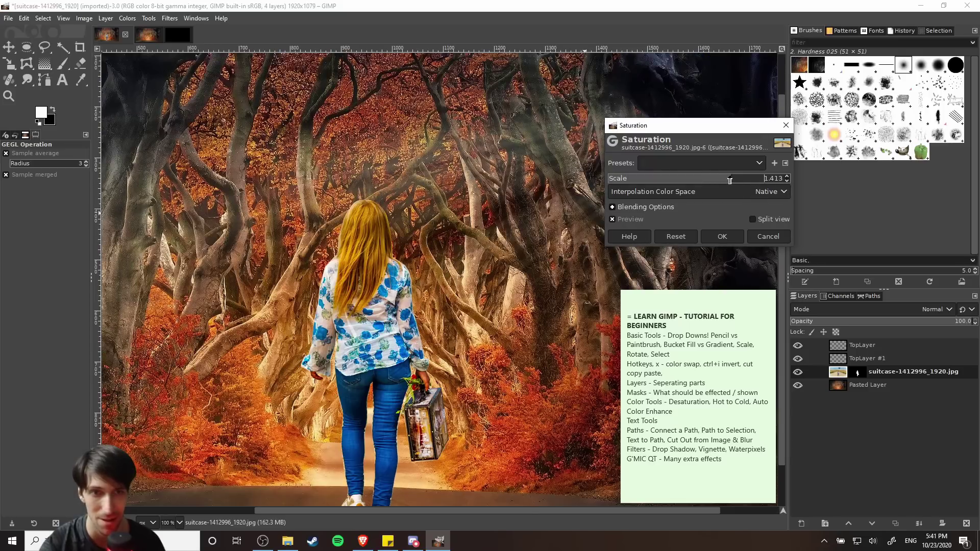
{"action": "left_click_drag", "start_coordinate": [730, 180], "coordinate": [712, 181]}
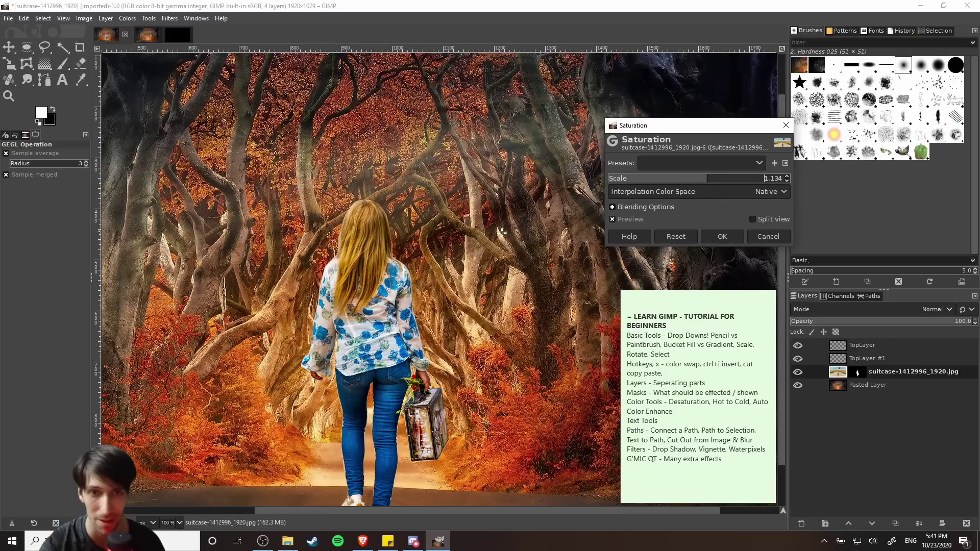
{"action": "scroll", "coordinate": [506, 280], "scroll_direction": "down", "scroll_amount": 2}
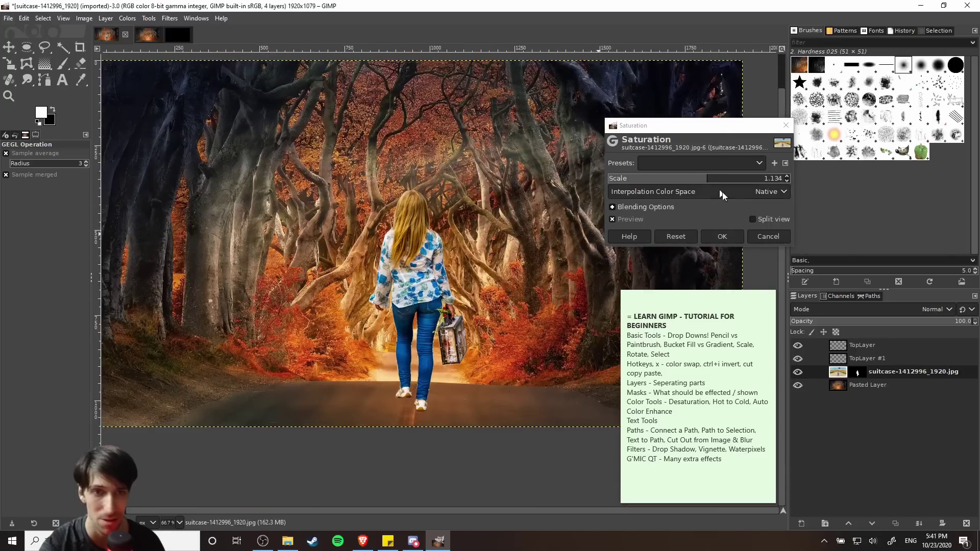
{"action": "left_click", "coordinate": [730, 235]}
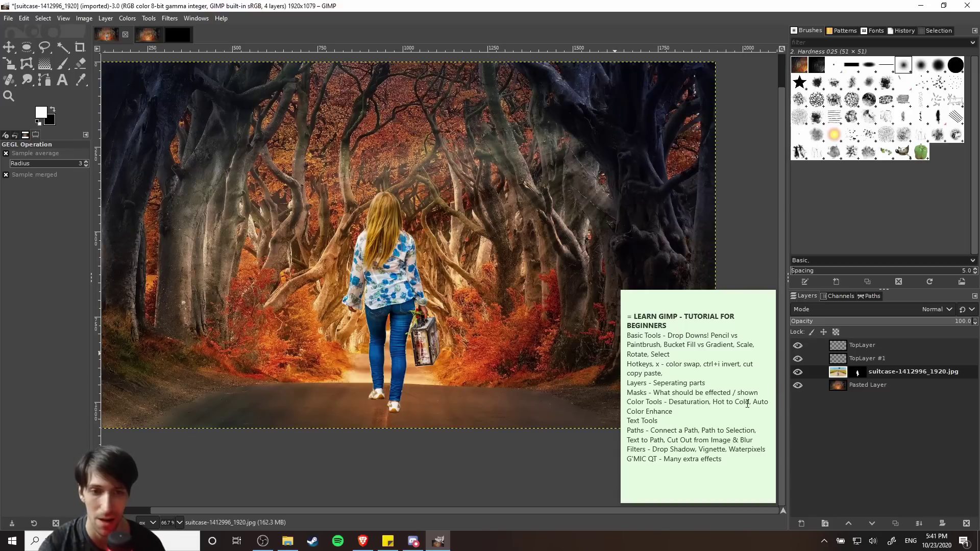
{"action": "left_click", "coordinate": [121, 19]}
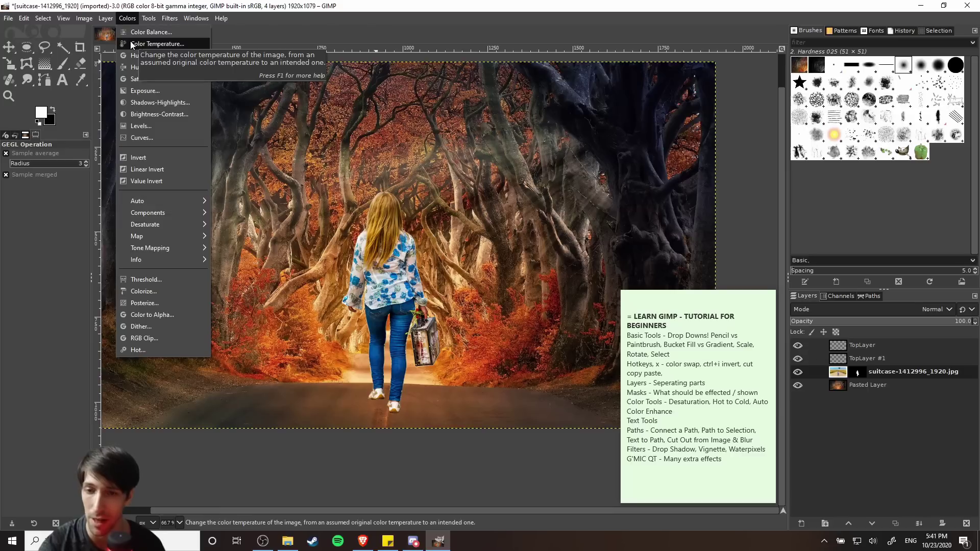
{"action": "left_click", "coordinate": [128, 19]}
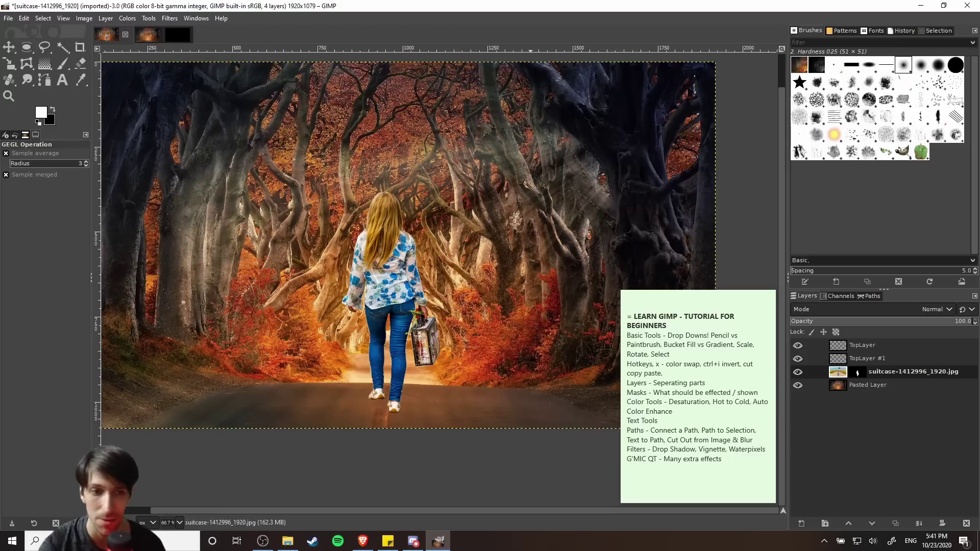
{"action": "scroll", "coordinate": [386, 162], "scroll_direction": "down", "scroll_amount": 1}
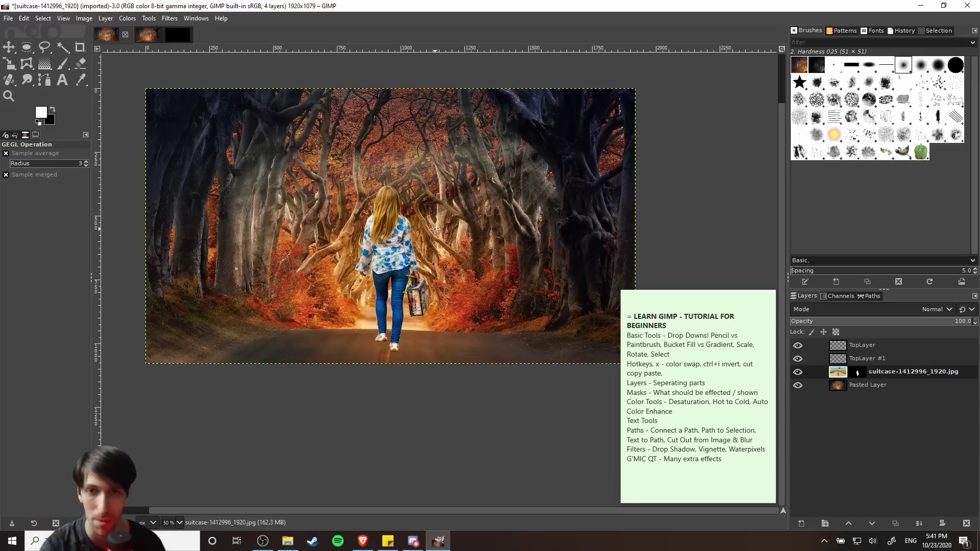
{"action": "scroll", "coordinate": [463, 205], "scroll_direction": "up", "scroll_amount": 1}
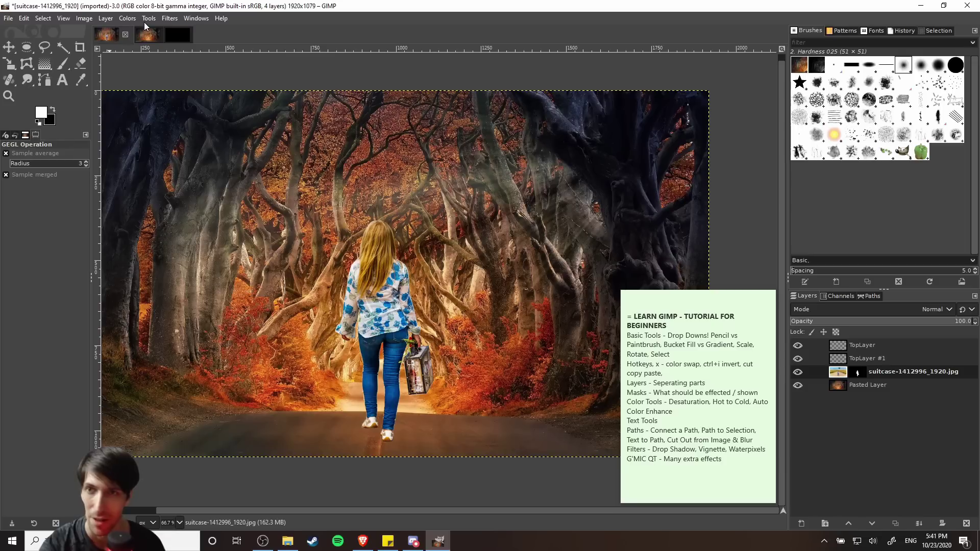
Warm the suitcase photo layer with Color Temperature, using an original temperature of 6482.8 and an intended temperature of 7137.9
{"action": "left_click", "coordinate": [127, 19]}
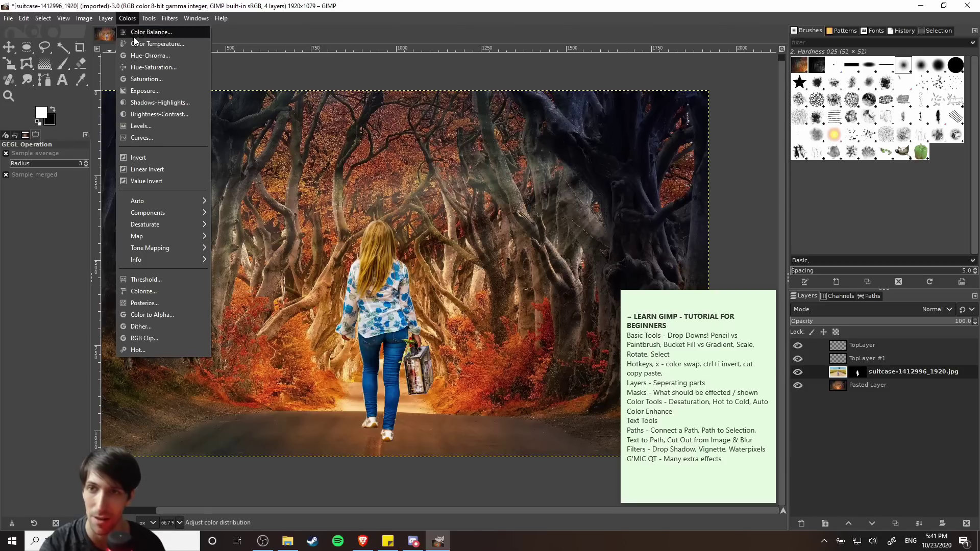
{"action": "left_click", "coordinate": [139, 44]}
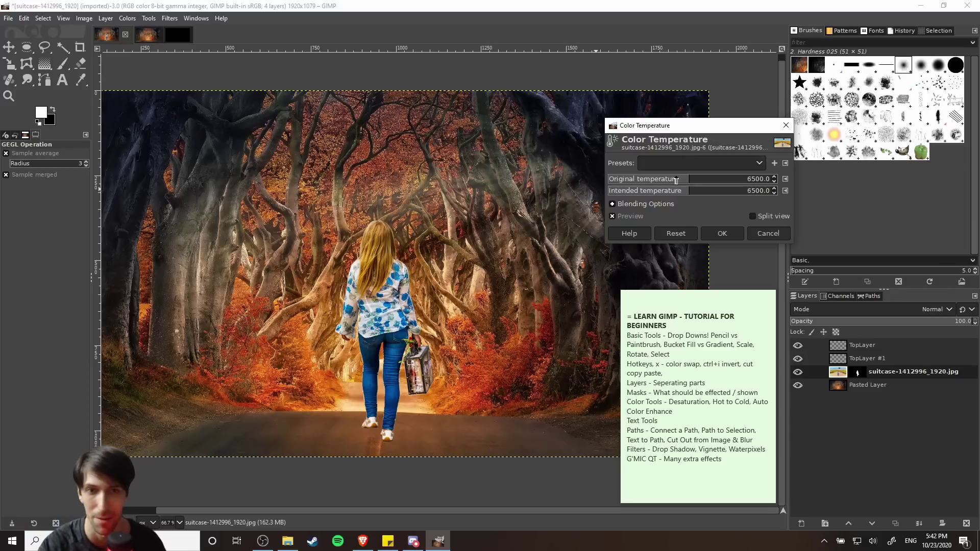
{"action": "left_click_drag", "start_coordinate": [677, 181], "coordinate": [653, 181]}
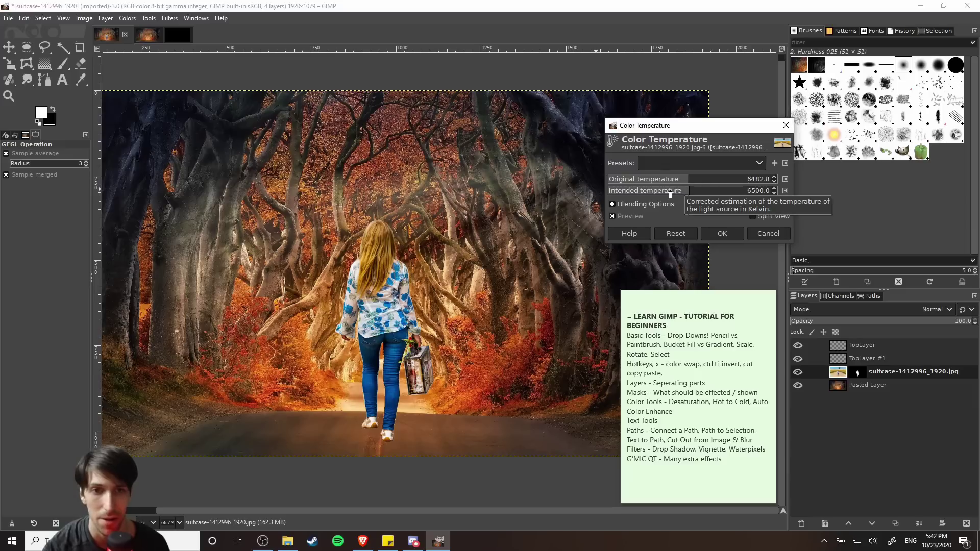
{"action": "left_click_drag", "start_coordinate": [676, 192], "coordinate": [642, 192]}
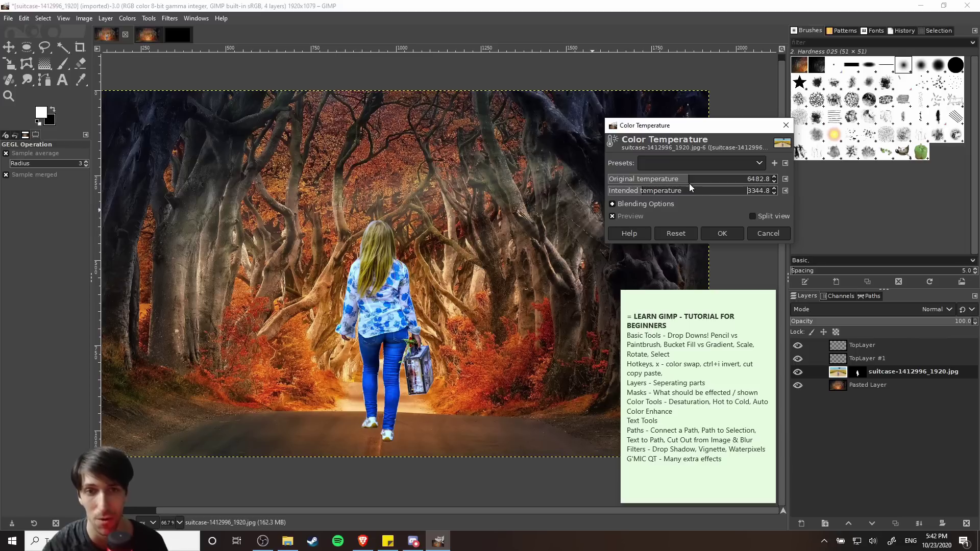
{"action": "left_click_drag", "start_coordinate": [644, 192], "coordinate": [691, 190]}
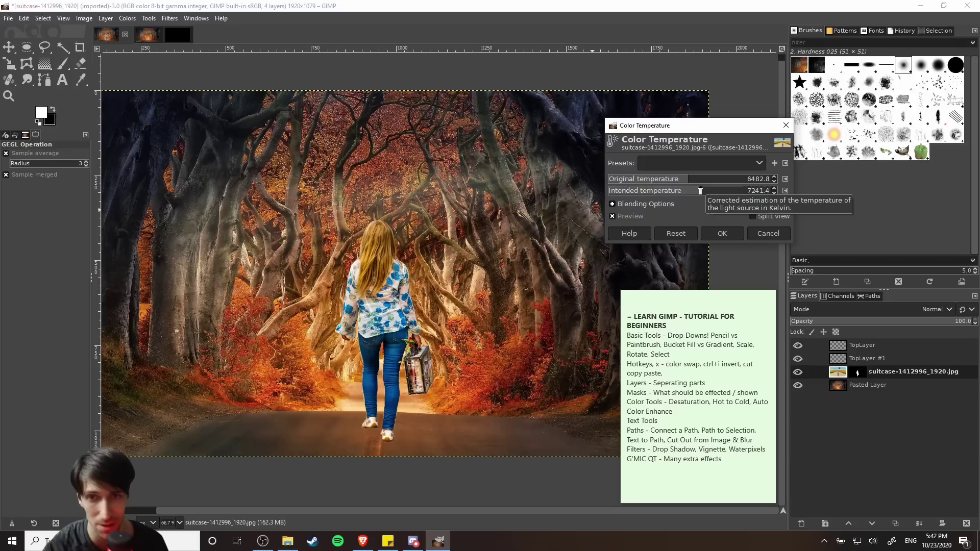
{"action": "mouse_move", "coordinate": [702, 191]}
{"action": "left_mouse_down"}
{"action": "mouse_move", "coordinate": [686, 191]}
{"action": "mouse_move", "coordinate": [709, 191]}
{"action": "left_mouse_up"}
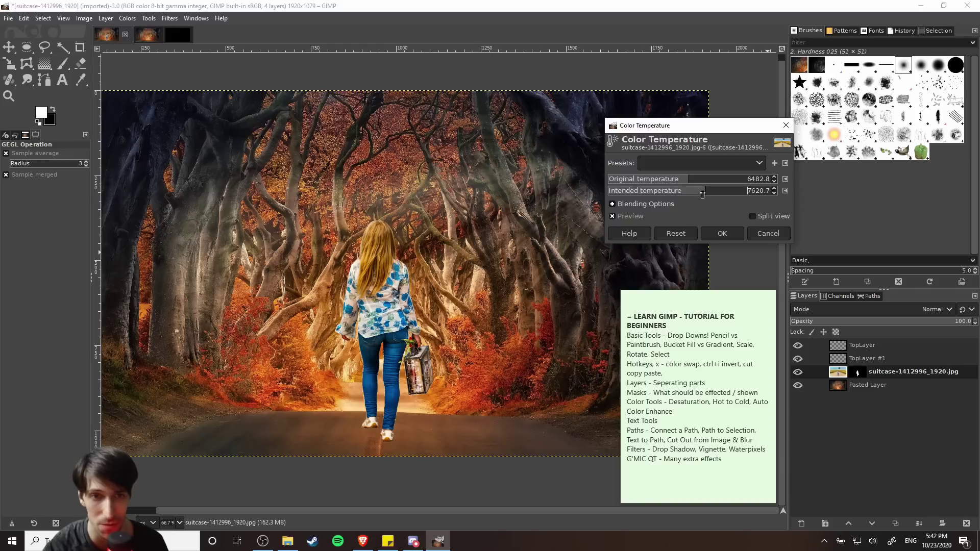
{"action": "left_click_drag", "start_coordinate": [710, 194], "coordinate": [699, 196]}
{"action": "left_click", "coordinate": [722, 234]}
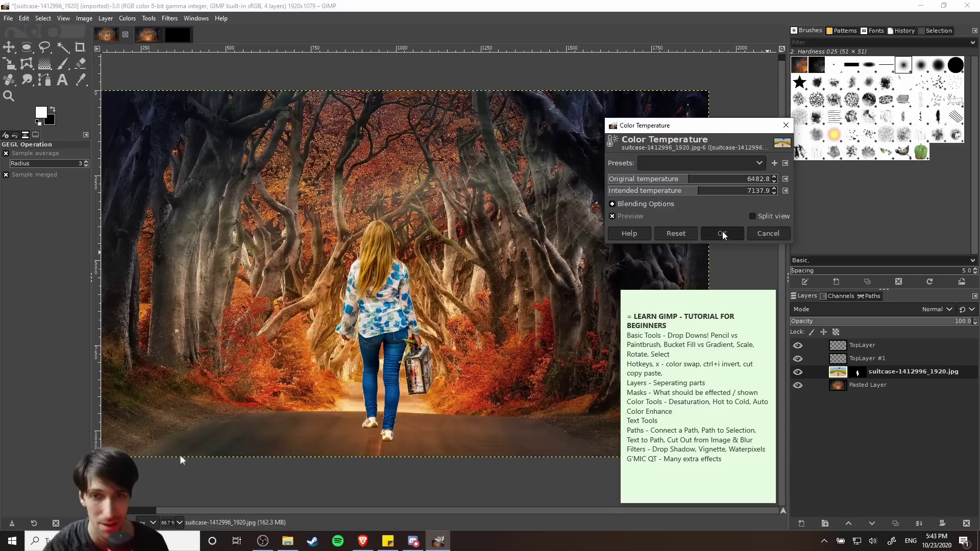
Move the woman's layer to the right and slightly down along the forest road
{"action": "scroll", "coordinate": [447, 333], "scroll_direction": "down", "scroll_amount": 1}
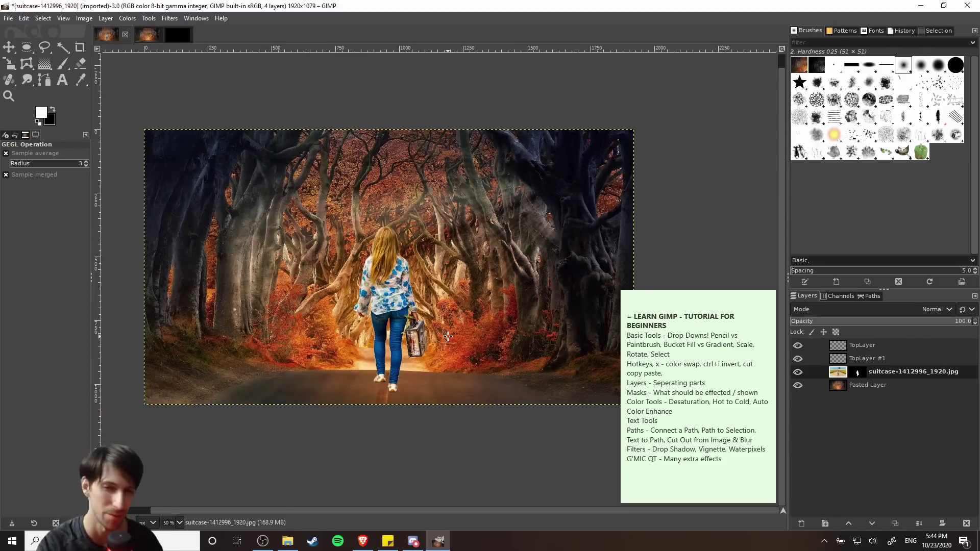
{"action": "left_click", "coordinate": [7, 49]}
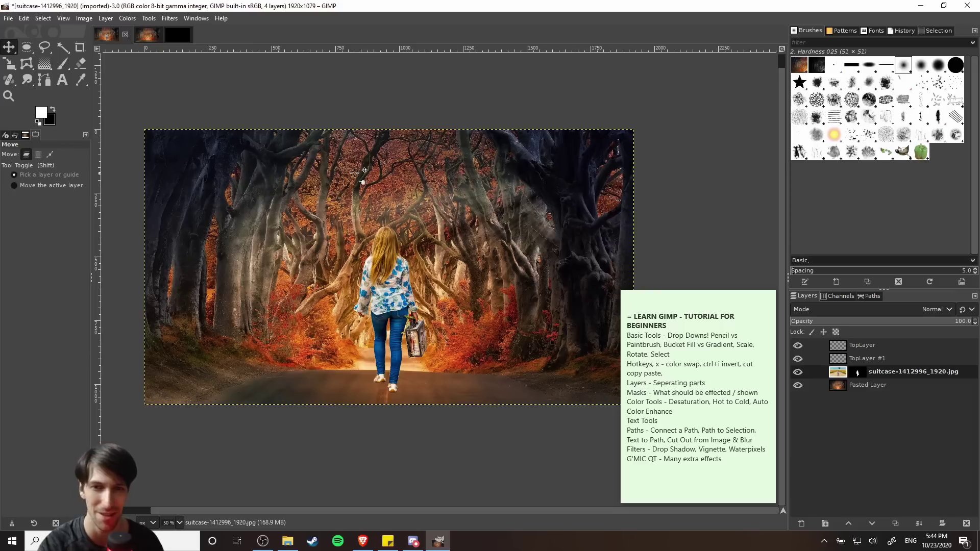
{"action": "left_click_drag", "start_coordinate": [374, 261], "coordinate": [401, 260]}
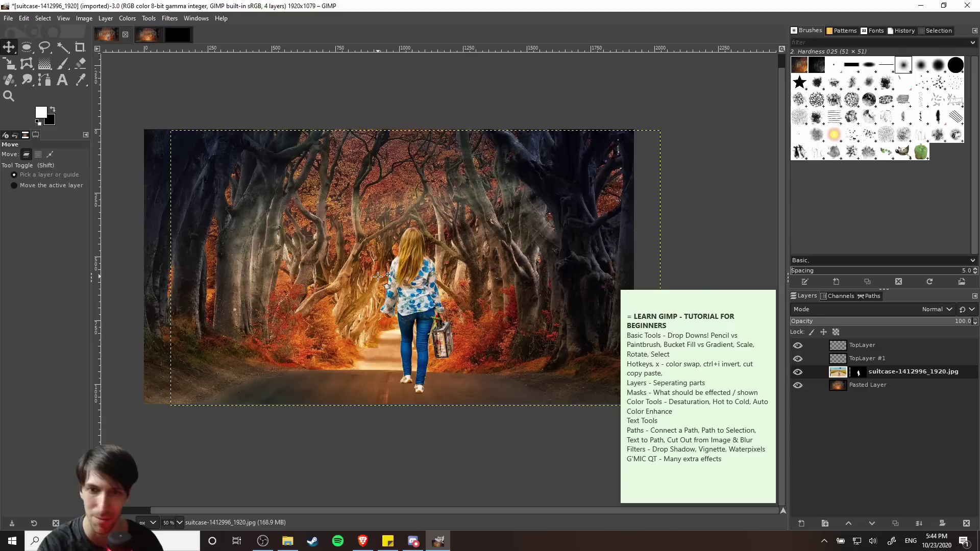
{"action": "left_click_drag", "start_coordinate": [414, 296], "coordinate": [429, 303]}
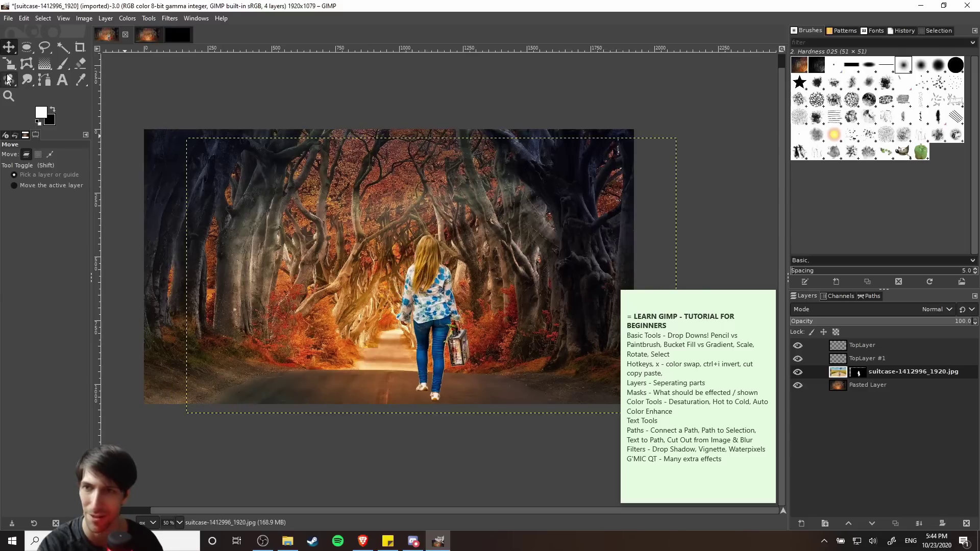
Scale the woman's layer down to 1076 × 605 px and move it down so her feet stand on the road
{"action": "key", "text": "shift+s"}
{"action": "left_click", "coordinate": [470, 319]}
{"action": "left_click_drag", "start_coordinate": [471, 327], "coordinate": [437, 280]}
{"action": "key", "text": "Return"}
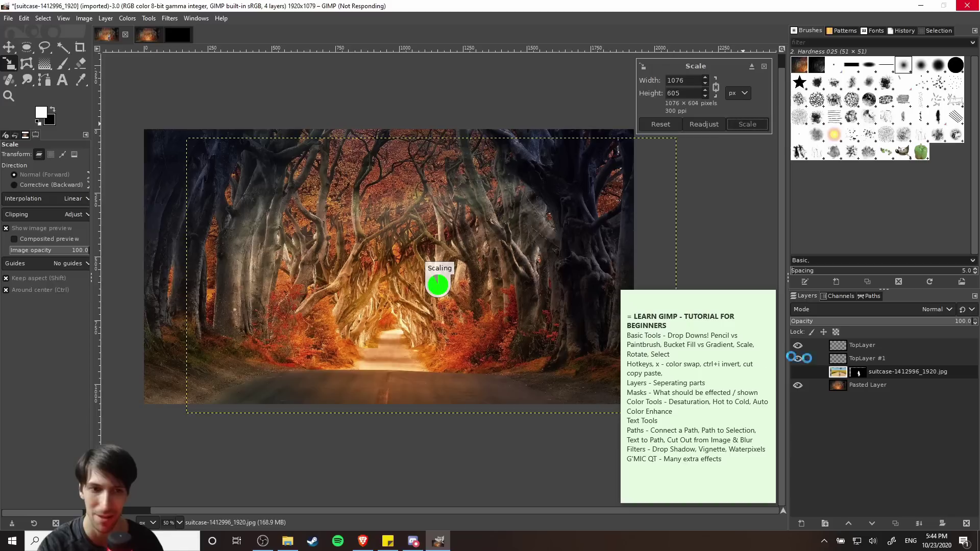
{"action": "key", "text": "m"}
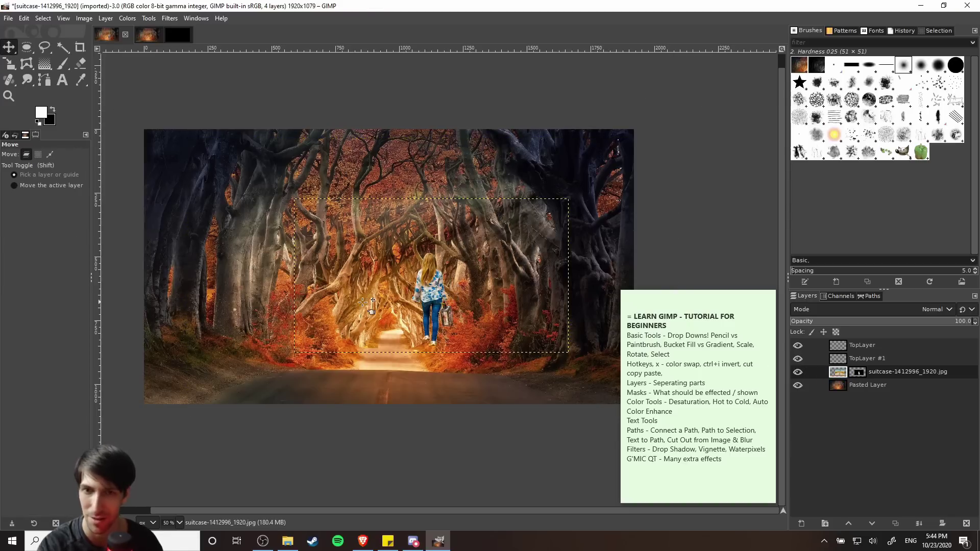
{"action": "left_click_drag", "start_coordinate": [362, 302], "coordinate": [357, 347]}
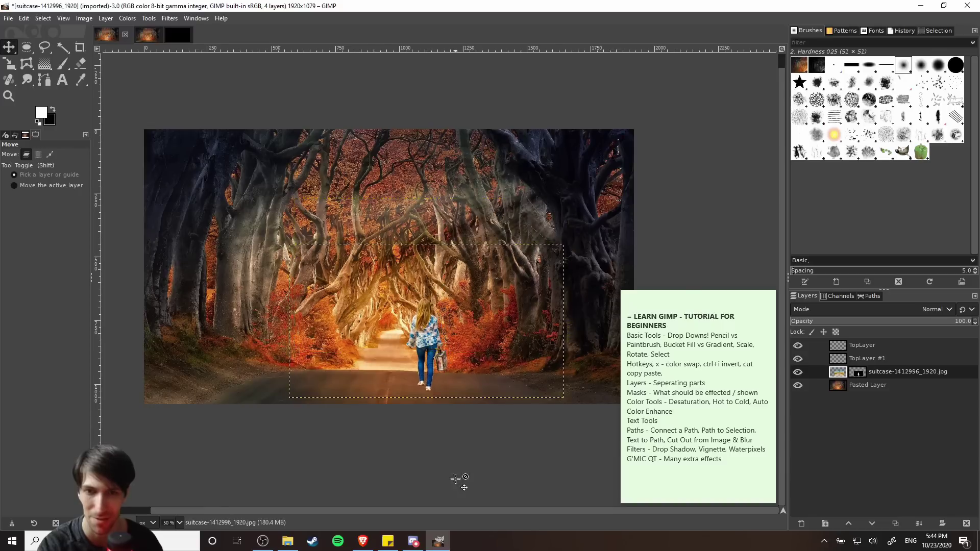
Switch to the Free Select tool and examine how the smaller woman sits on the road
{"action": "key", "text": "f"}
{"action": "scroll", "coordinate": [470, 377], "scroll_direction": "up", "scroll_amount": 1}
{"action": "scroll", "coordinate": [445, 403], "scroll_direction": "down", "scroll_amount": 2}
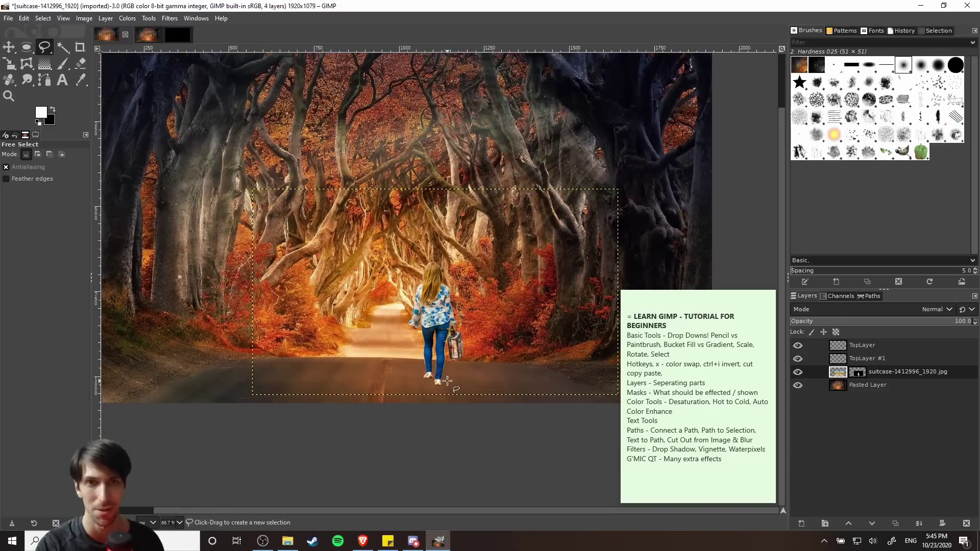
{"action": "scroll", "coordinate": [437, 393], "scroll_direction": "up", "scroll_amount": 1}
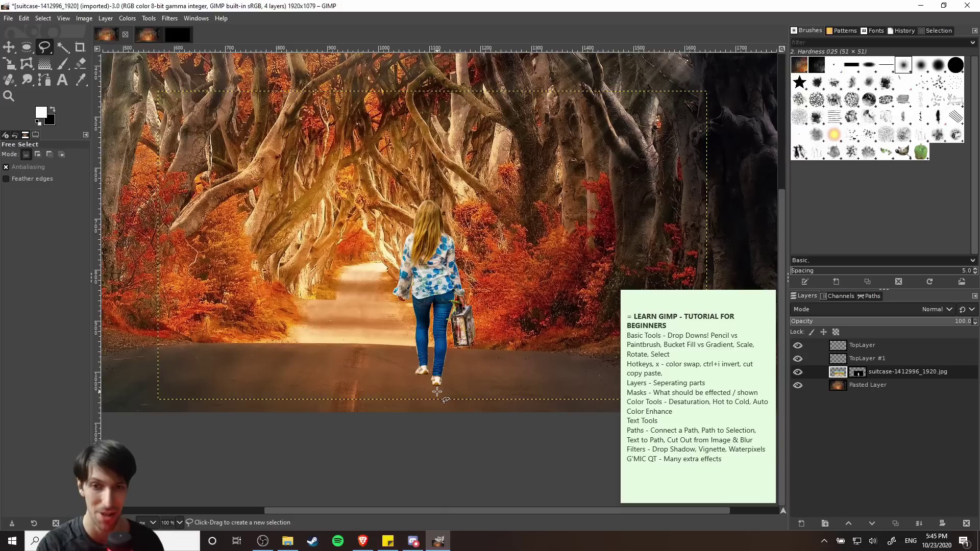
{"action": "scroll", "coordinate": [496, 371], "scroll_direction": "up", "scroll_amount": 1}
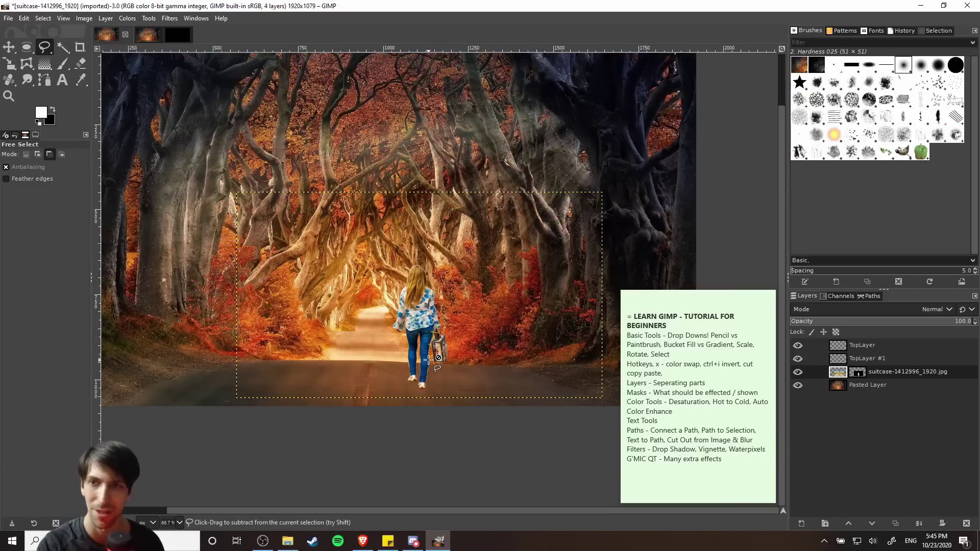
{"action": "scroll", "coordinate": [440, 395], "scroll_direction": "down", "scroll_amount": 1}
{"action": "scroll", "coordinate": [446, 364], "scroll_direction": "up", "scroll_amount": 1}
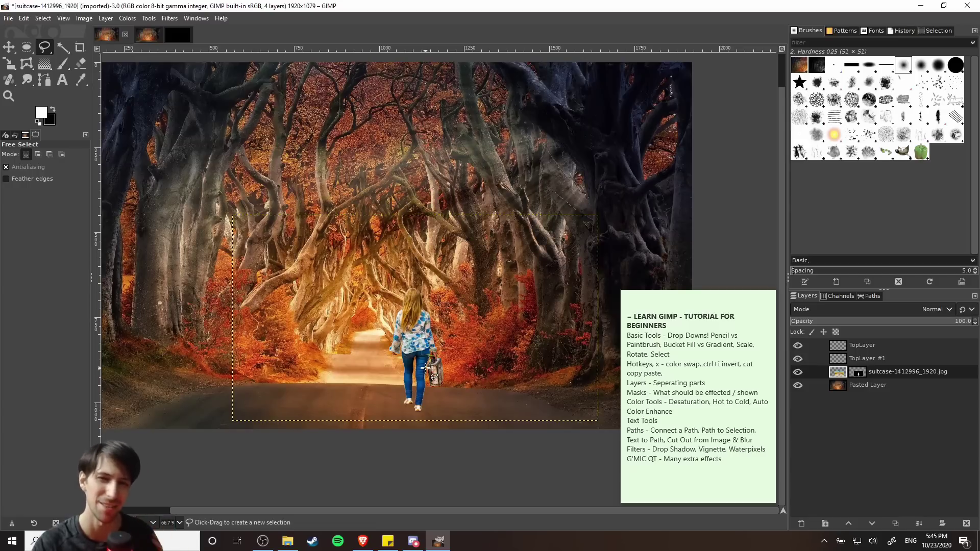
Make the forest background's Pasted Layer the active layer
{"action": "key", "text": "Page_Down"}
{"action": "scroll", "coordinate": [322, 224], "scroll_direction": "left", "scroll_amount": 2}
{"action": "scroll", "coordinate": [327, 230], "scroll_direction": "left", "scroll_amount": 1}
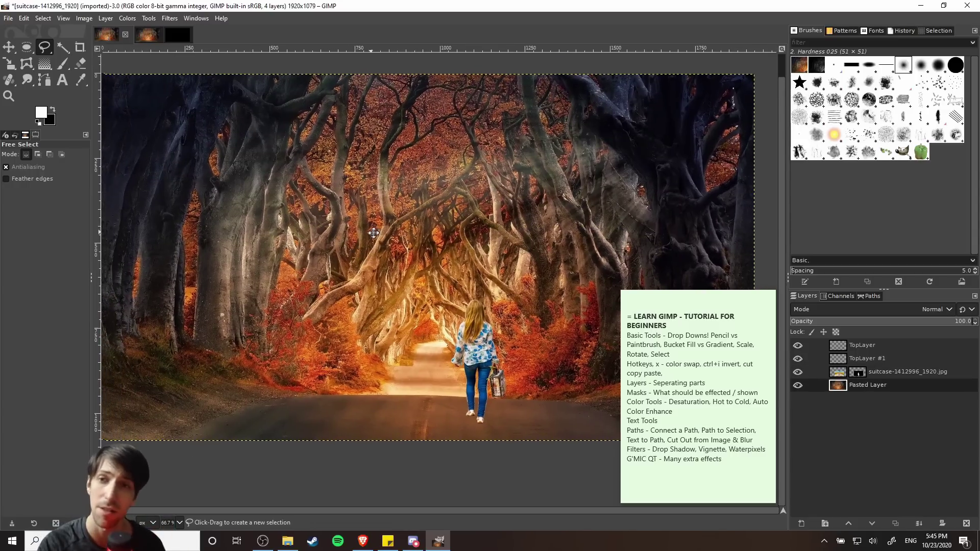
{"action": "scroll", "coordinate": [352, 232], "scroll_direction": "up", "scroll_amount": 1}
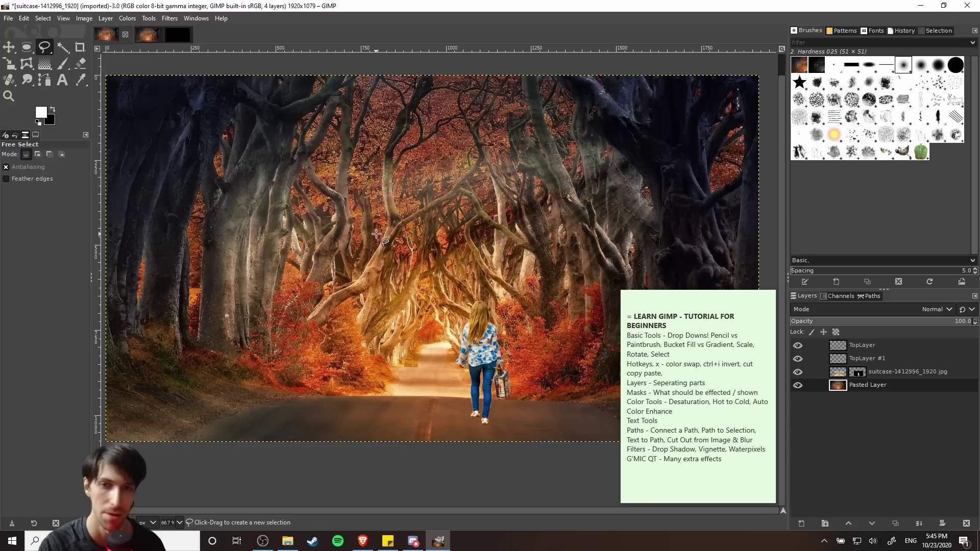
Apply the automatic Color Enhance to the forest background layer
{"action": "scroll", "coordinate": [473, 348], "scroll_direction": "up", "scroll_amount": 1}
{"action": "scroll", "coordinate": [367, 331], "scroll_direction": "down", "scroll_amount": 1}
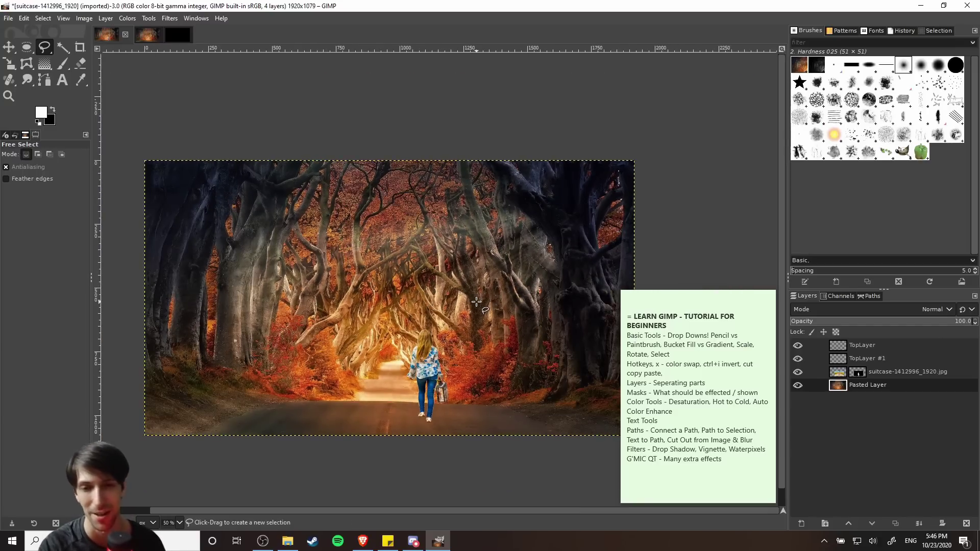
{"action": "scroll", "coordinate": [484, 293], "scroll_direction": "down", "scroll_amount": 1}
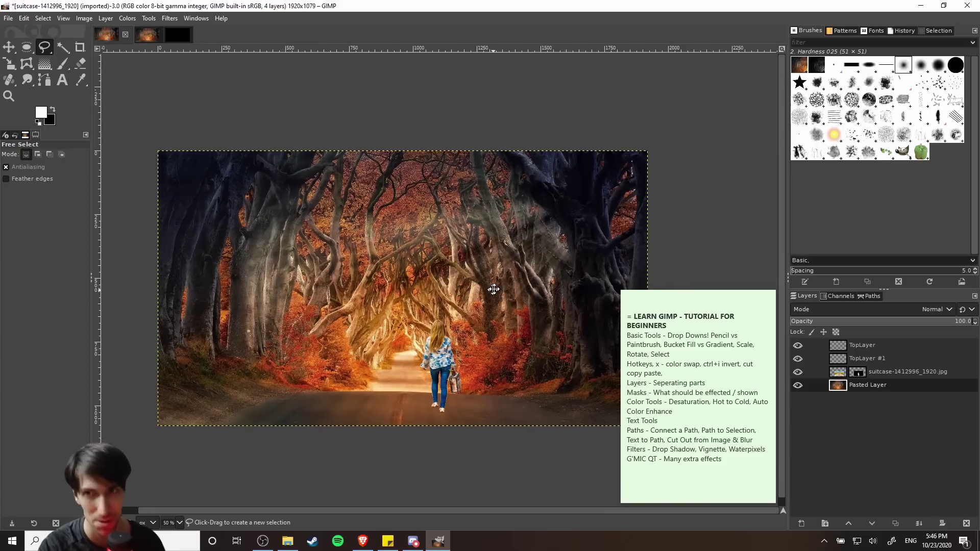
{"action": "scroll", "coordinate": [449, 290], "scroll_direction": "right", "scroll_amount": 1}
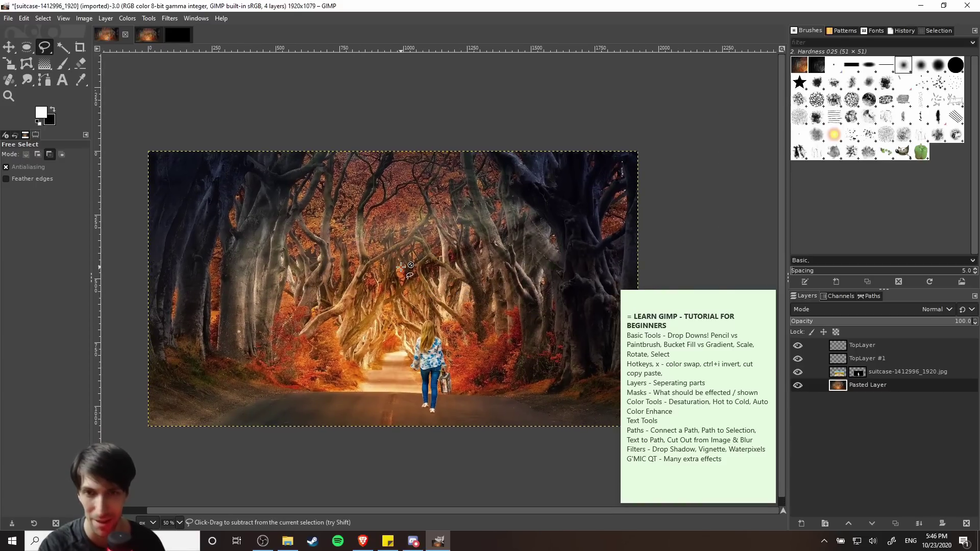
{"action": "scroll", "coordinate": [422, 289], "scroll_direction": "up", "scroll_amount": 1}
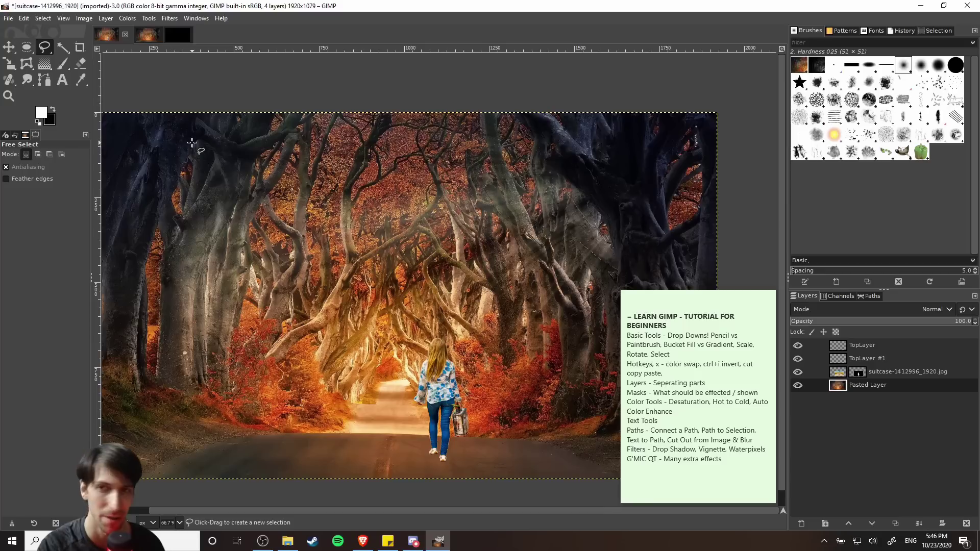
{"action": "scroll", "coordinate": [374, 224], "scroll_direction": "down", "scroll_amount": 3}
{"action": "scroll", "coordinate": [374, 225], "scroll_direction": "right", "scroll_amount": 1}
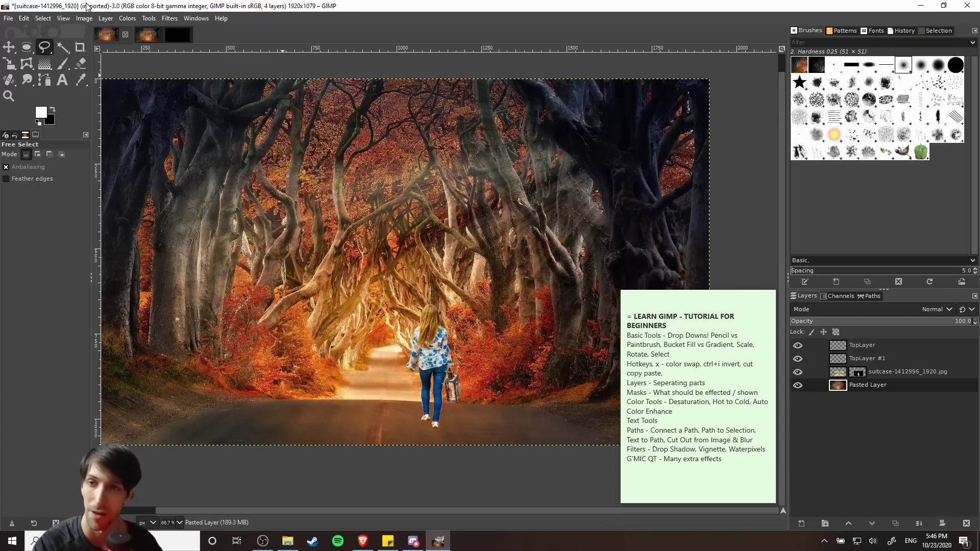
{"action": "left_click", "coordinate": [127, 20]}
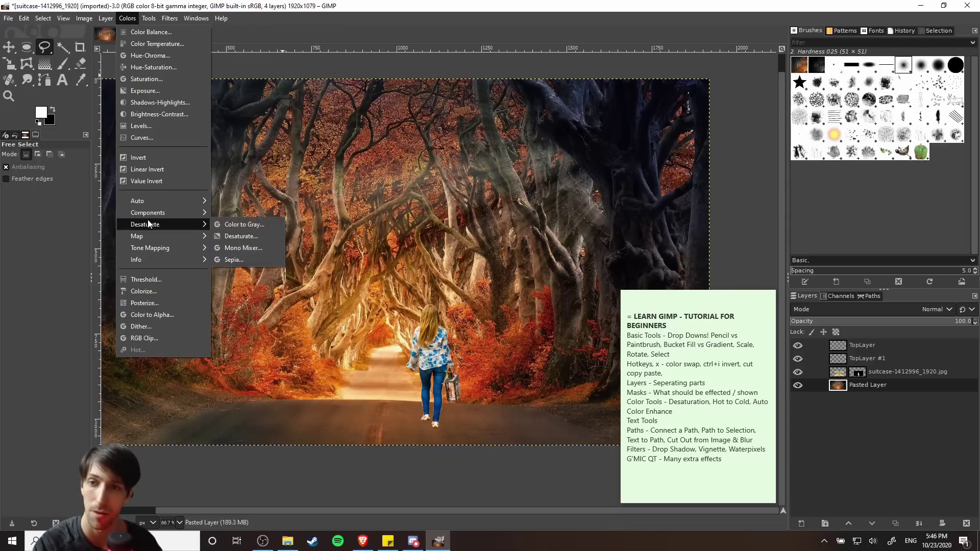
{"action": "mouse_move", "coordinate": [149, 203]}
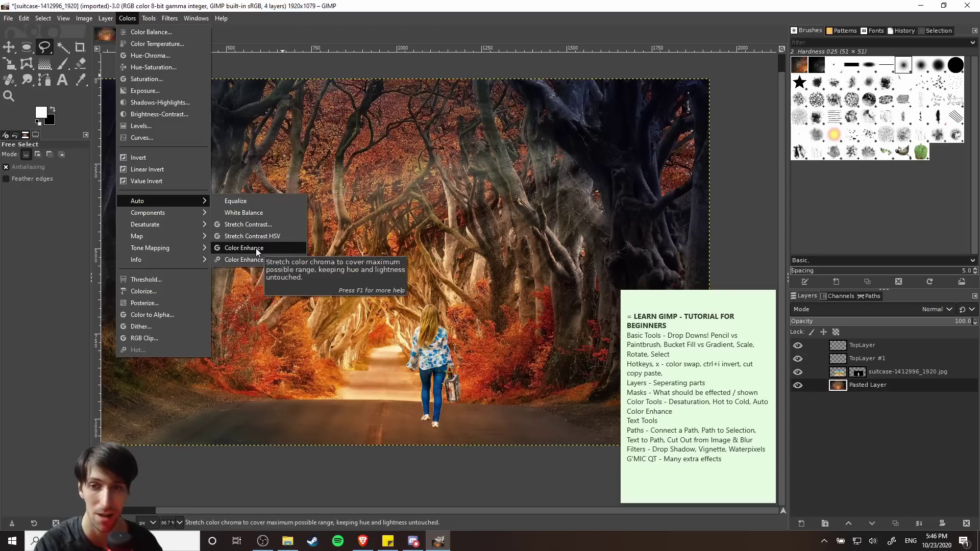
{"action": "left_click", "coordinate": [277, 248]}
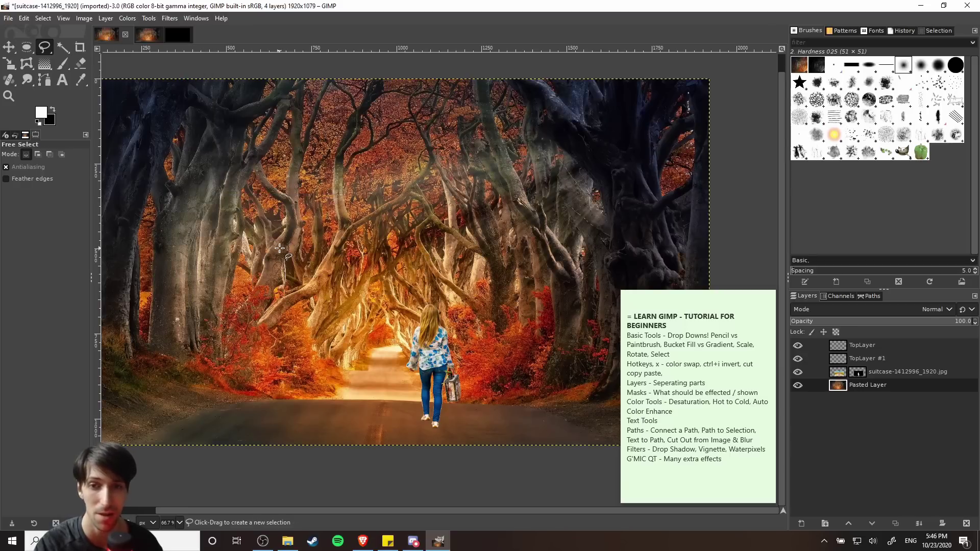
{"action": "scroll", "coordinate": [415, 326], "scroll_direction": "left", "scroll_amount": 2}
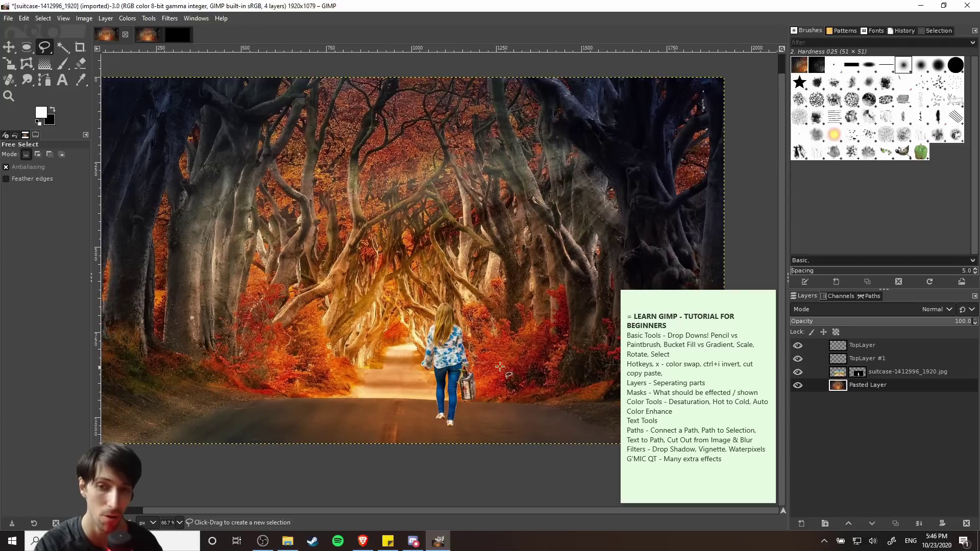
Compare the forest background with and without the colour enhancement by undoing and redoing it
{"action": "key", "text": "ctrl"}
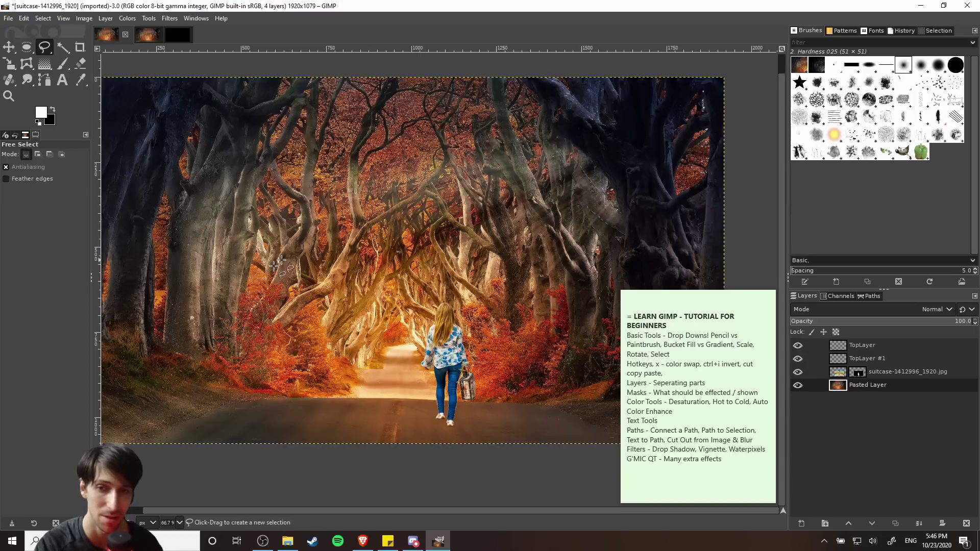
{"action": "key", "text": "ctrl+shift"}
{"action": "key", "text": "ctrl"}
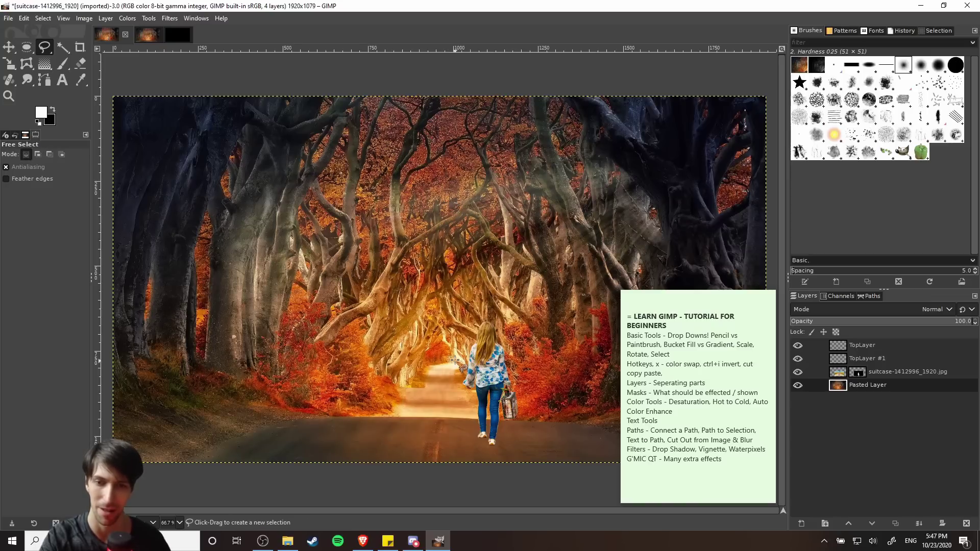
{"action": "scroll", "coordinate": [366, 364], "scroll_direction": "right", "scroll_amount": 2}
{"action": "key", "text": "ctrl"}
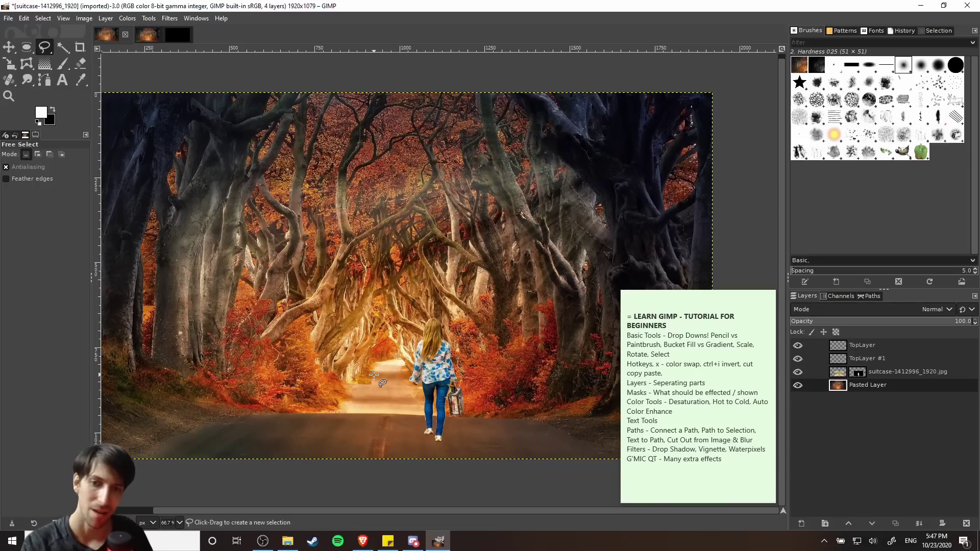
{"action": "key", "text": "ctrl"}
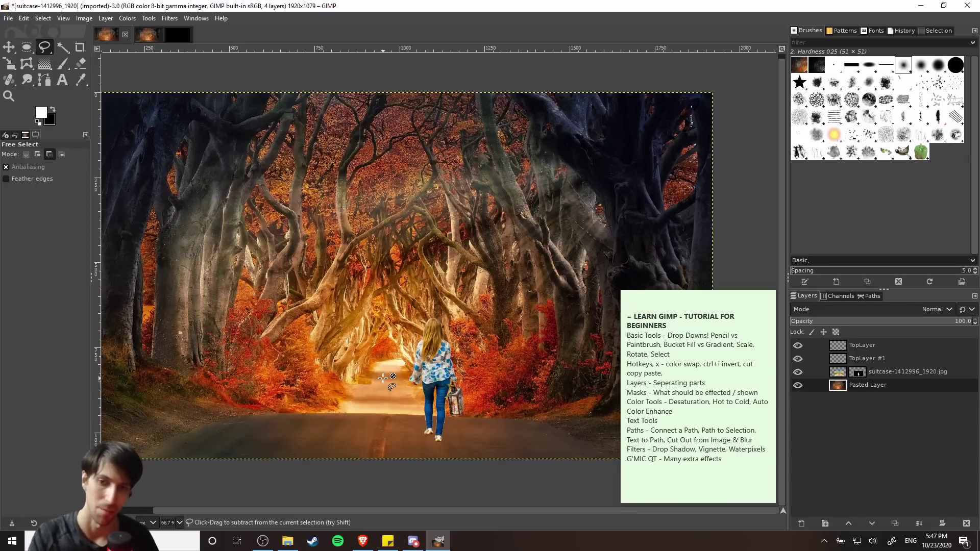
{"action": "left_click", "coordinate": [127, 18]}
{"action": "mouse_move", "coordinate": [189, 212]}
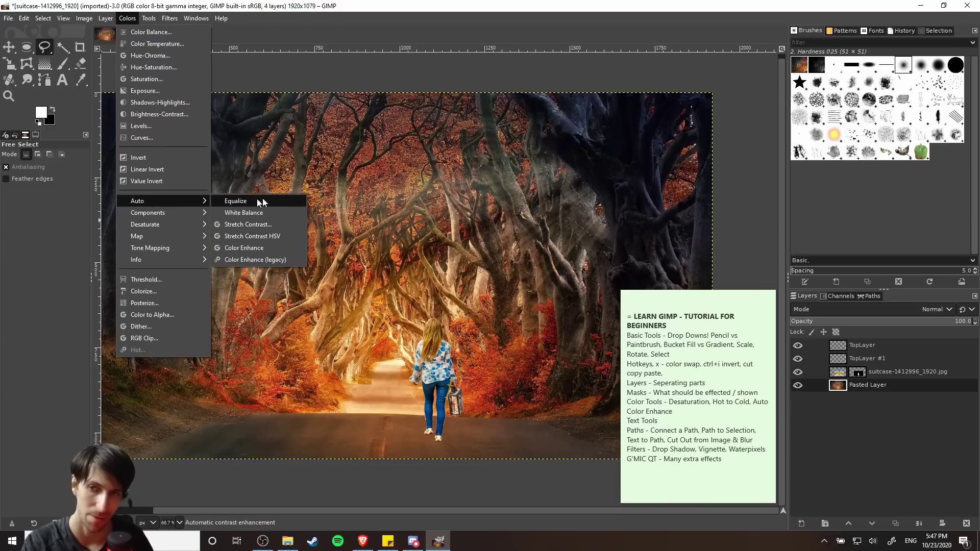
{"action": "left_click", "coordinate": [320, 5]}
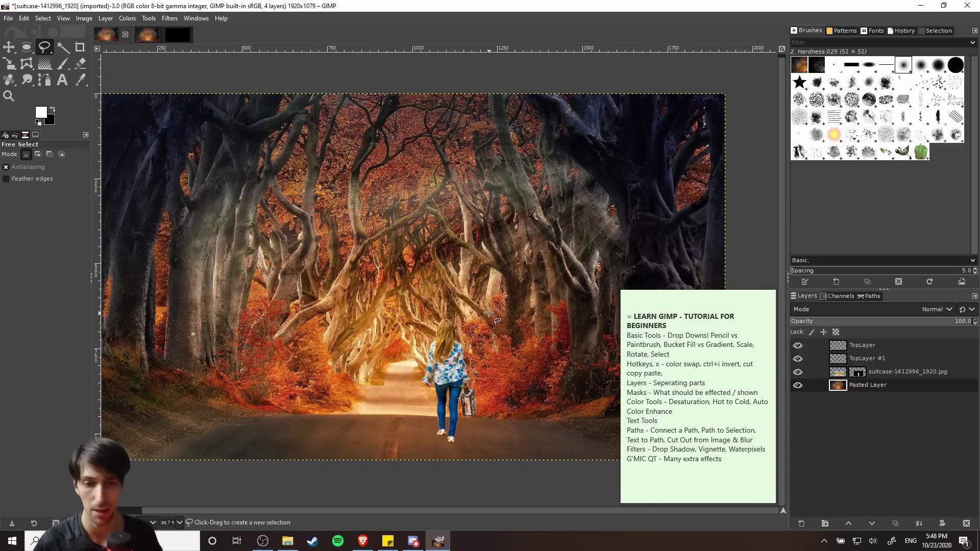
Review the Filters topics in the tutorial notes and examine the outer areas of the forest composite
{"action": "triple_click", "coordinate": [628, 452]}
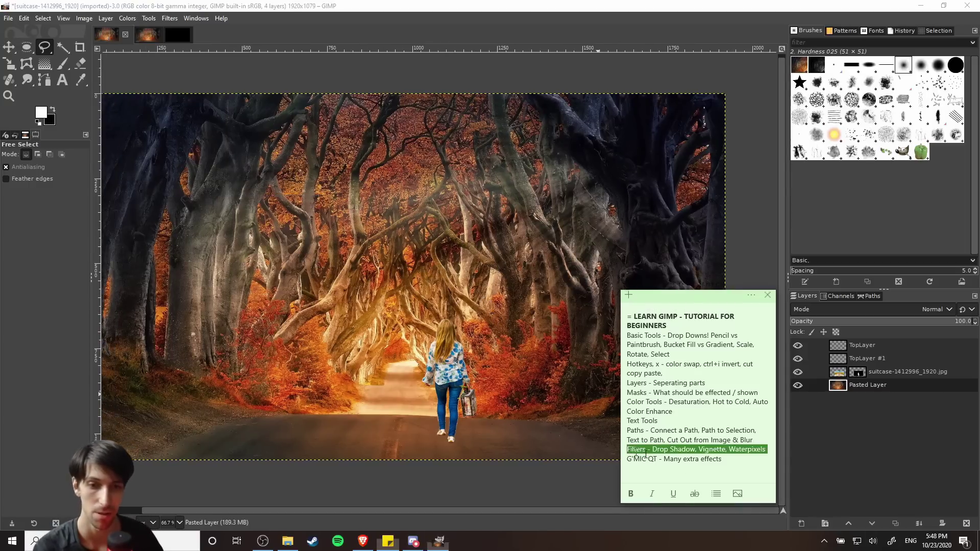
{"action": "left_click", "coordinate": [741, 468]}
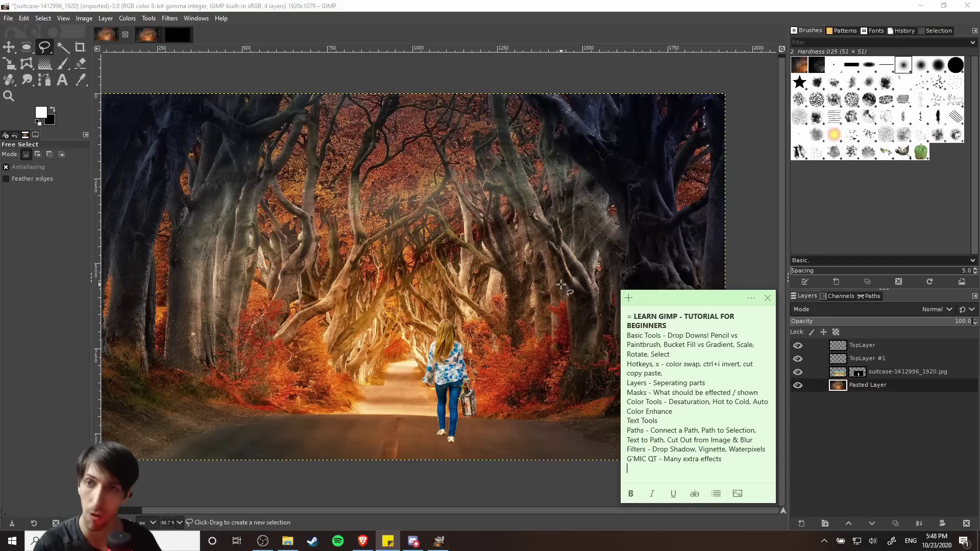
{"action": "scroll", "coordinate": [565, 271], "scroll_direction": "down", "scroll_amount": 1}
{"action": "scroll", "coordinate": [551, 260], "scroll_direction": "right", "scroll_amount": 1}
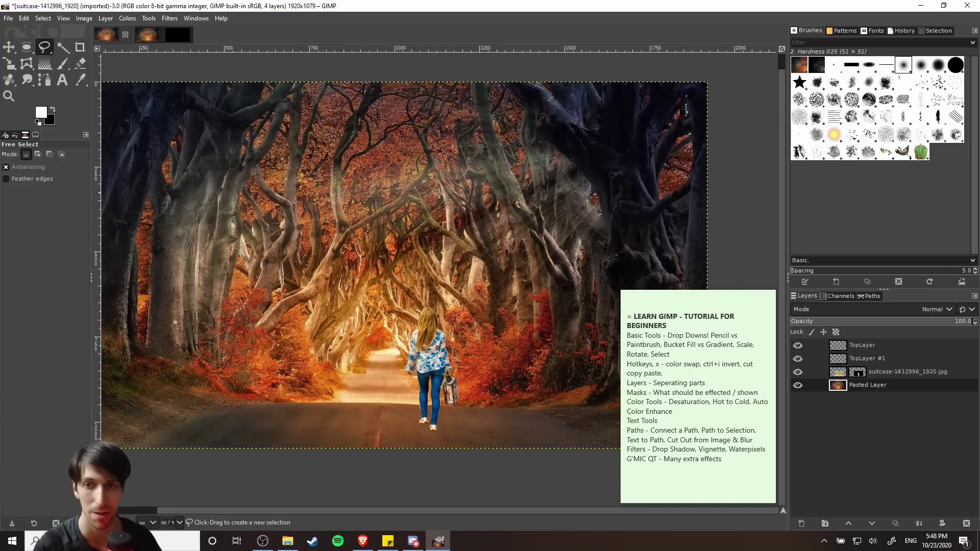
{"action": "scroll", "coordinate": [479, 363], "scroll_direction": "left", "scroll_amount": 5}
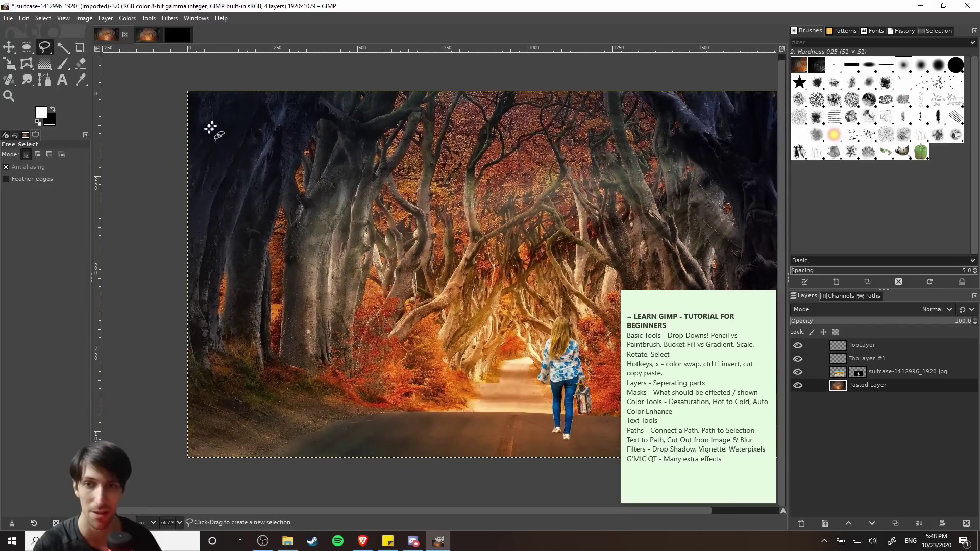
{"action": "scroll", "coordinate": [326, 296], "scroll_direction": "left", "scroll_amount": 1}
{"action": "scroll", "coordinate": [358, 291], "scroll_direction": "right", "scroll_amount": 8}
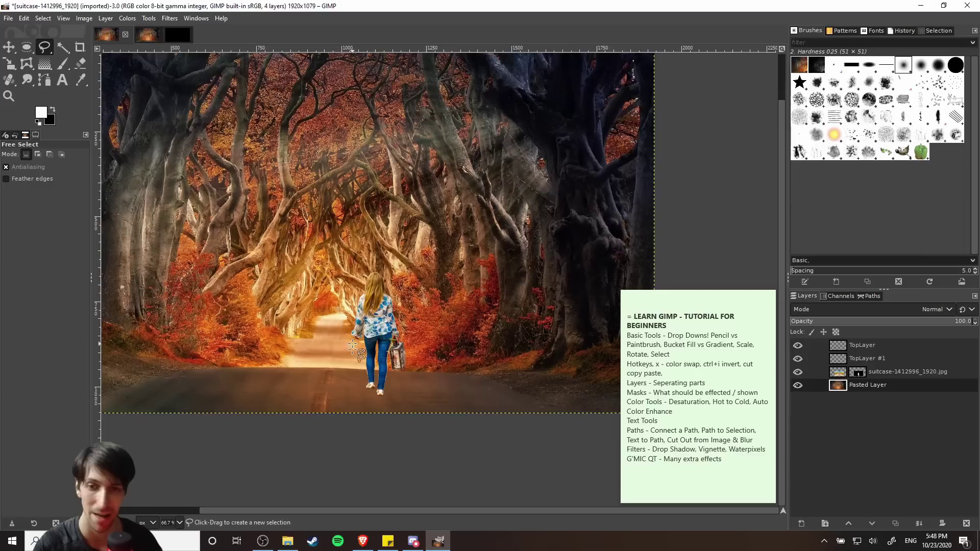
{"action": "left_click_drag", "start_coordinate": [357, 226], "coordinate": [456, 279]}
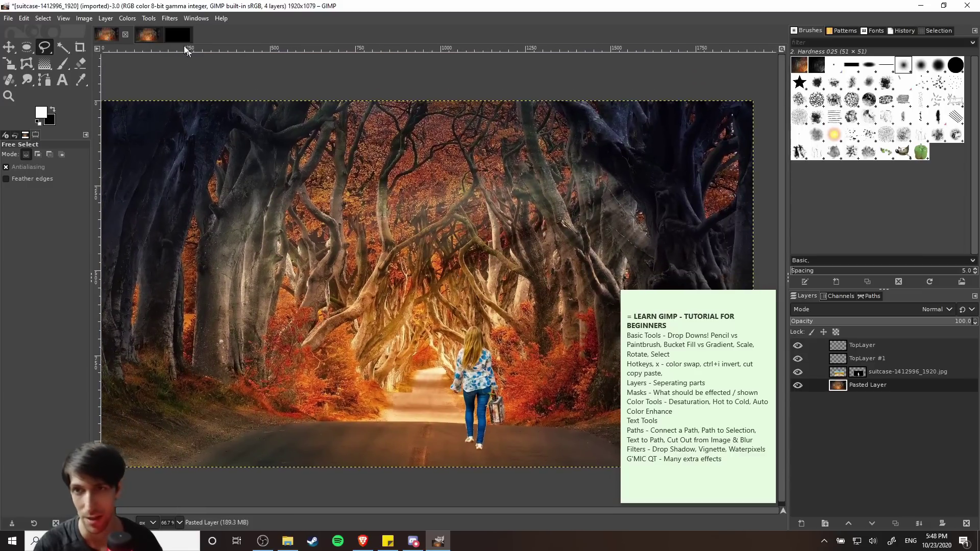
Preview a circular black Vignette filter on the forest background layer and examine its darkened edges
{"action": "left_click", "coordinate": [169, 19]}
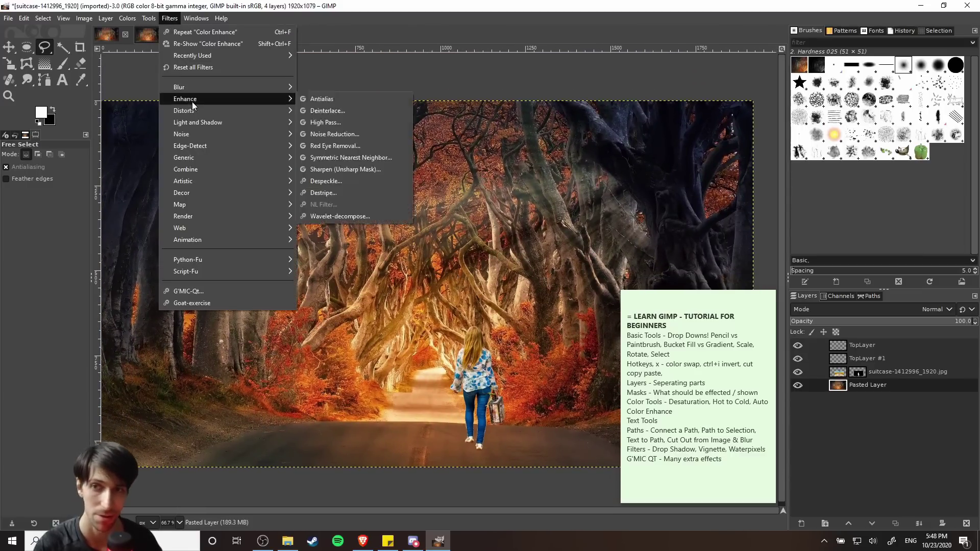
{"action": "mouse_move", "coordinate": [197, 124]}
{"action": "left_click", "coordinate": [324, 224]}
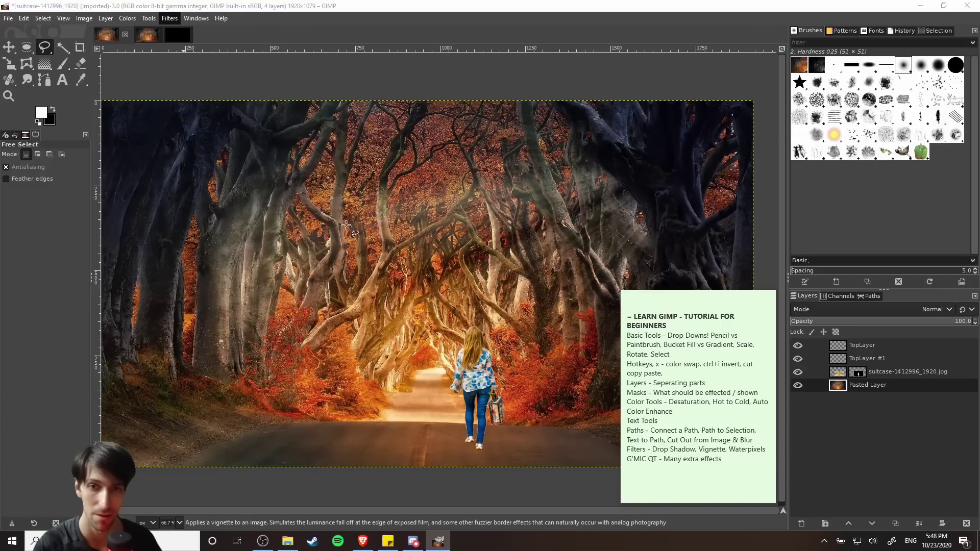
{"action": "scroll", "coordinate": [562, 214], "scroll_direction": "down", "scroll_amount": 2}
{"action": "scroll", "coordinate": [561, 214], "scroll_direction": "left", "scroll_amount": 5}
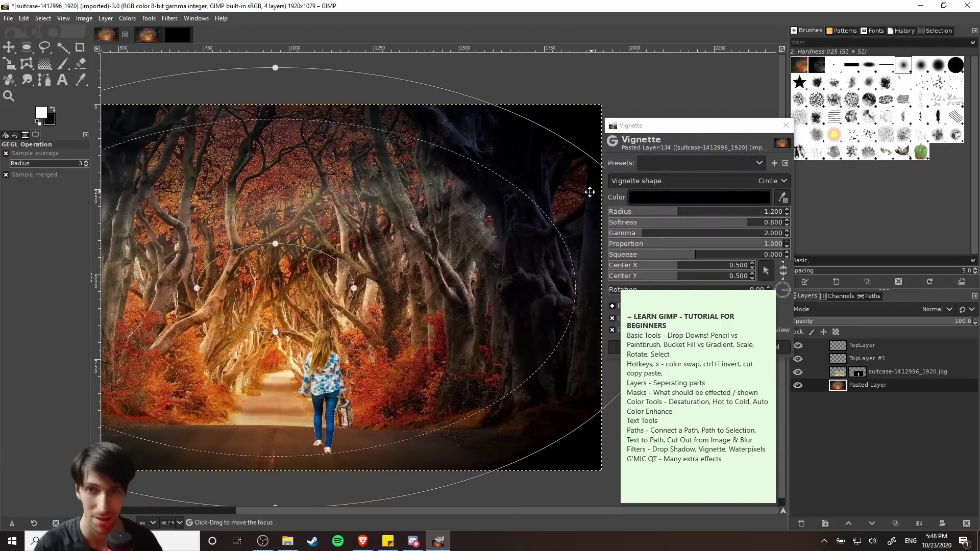
{"action": "scroll", "coordinate": [520, 219], "scroll_direction": "left", "scroll_amount": 1}
{"action": "scroll", "coordinate": [510, 194], "scroll_direction": "right", "scroll_amount": 4}
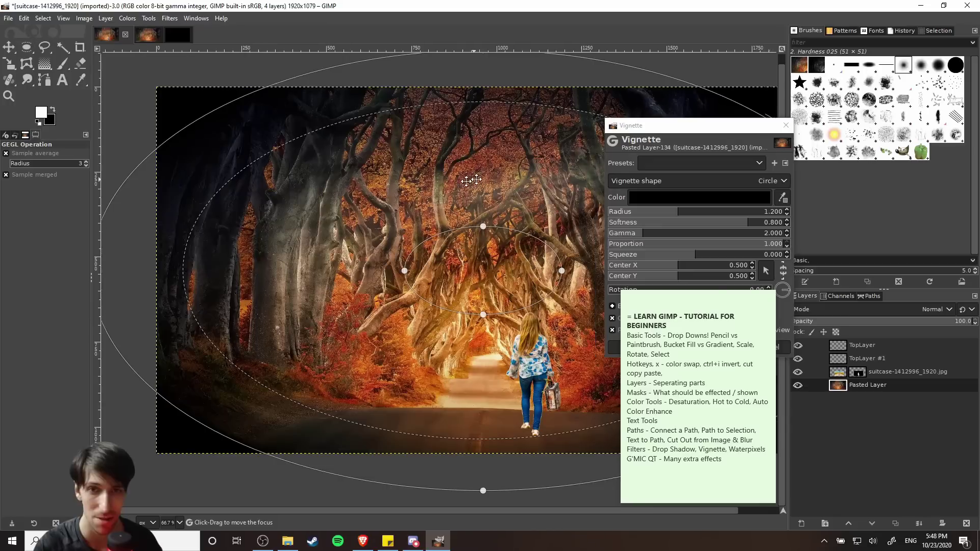
{"action": "scroll", "coordinate": [491, 132], "scroll_direction": "up", "scroll_amount": 1}
{"action": "scroll", "coordinate": [525, 151], "scroll_direction": "right", "scroll_amount": 3}
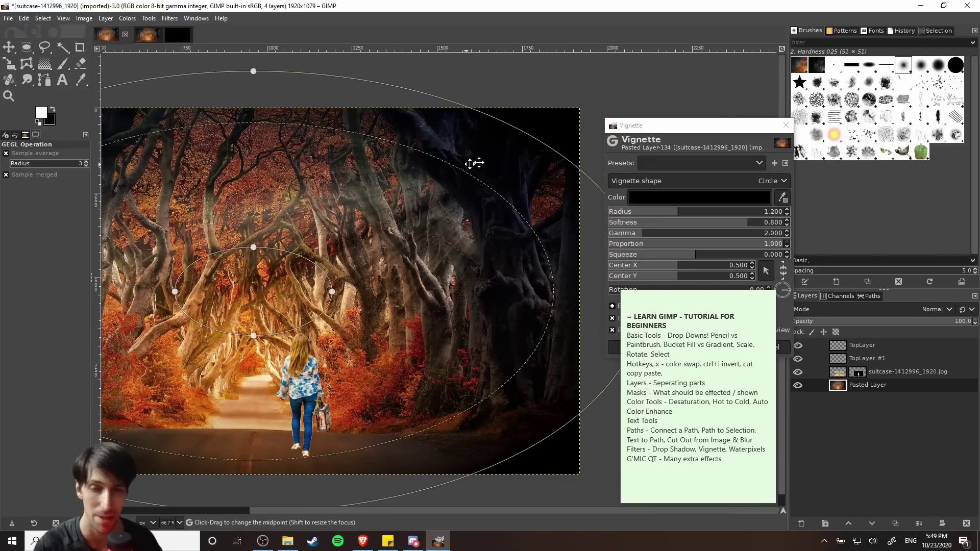
Flatten the vignette's ellipse vertically on the canvas to a squeeze of about 0.2
{"action": "scroll", "coordinate": [473, 162], "scroll_direction": "left", "scroll_amount": 2}
{"action": "left_click_drag", "start_coordinate": [334, 71], "coordinate": [335, 135]}
{"action": "scroll", "coordinate": [500, 266], "scroll_direction": "down", "scroll_amount": 1}
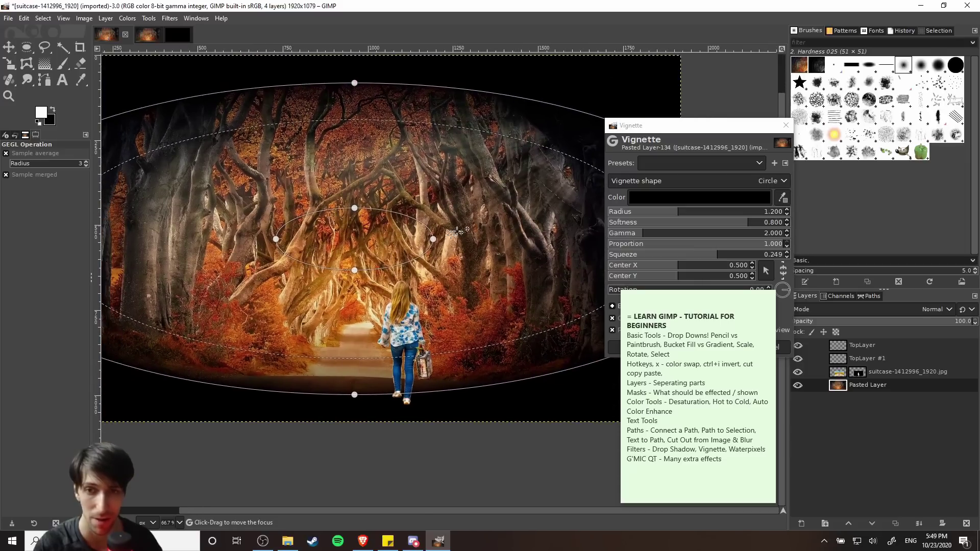
{"action": "left_click_drag", "start_coordinate": [354, 399], "coordinate": [354, 404]}
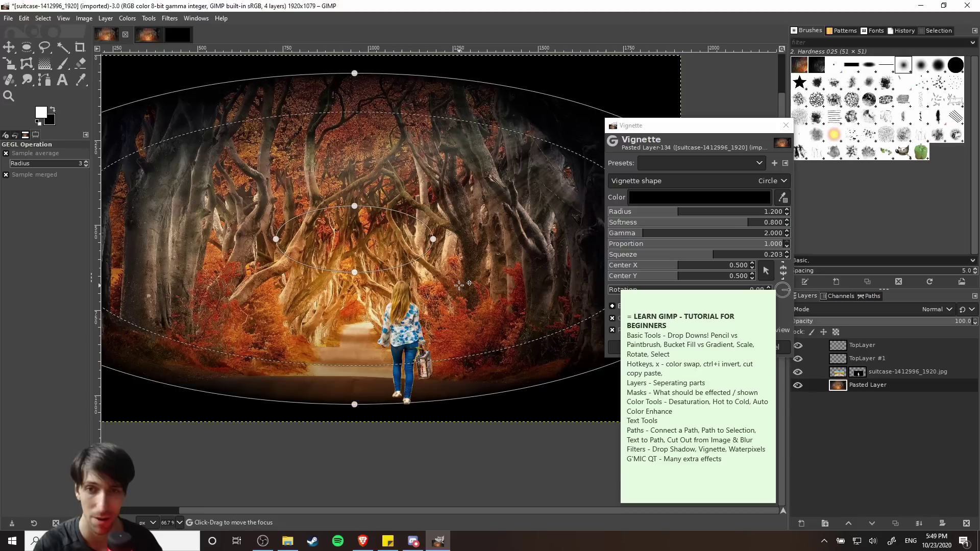
Narrow the vignette's ellipse horizontally to a radius of about 0.95 and a squeeze of about 0.03
{"action": "scroll", "coordinate": [553, 234], "scroll_direction": "right", "scroll_amount": 3}
{"action": "left_click_drag", "start_coordinate": [553, 234], "coordinate": [437, 232]}
{"action": "scroll", "coordinate": [437, 232], "scroll_direction": "left", "scroll_amount": 4}
{"action": "scroll", "coordinate": [505, 242], "scroll_direction": "right", "scroll_amount": 4}
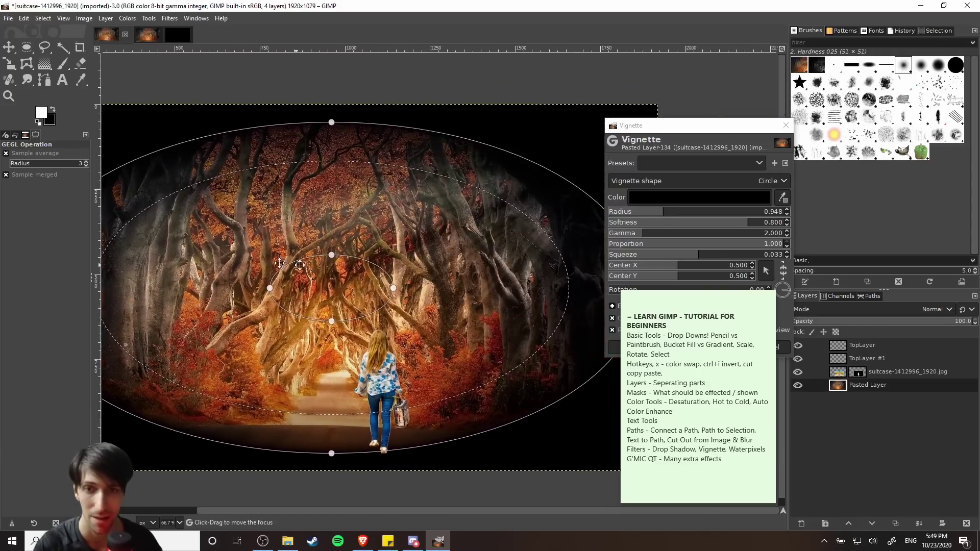
Move the Vignette dialog clear of the image, examine the darkened forest edges and discard the filter
{"action": "scroll", "coordinate": [378, 235], "scroll_direction": "left", "scroll_amount": 2}
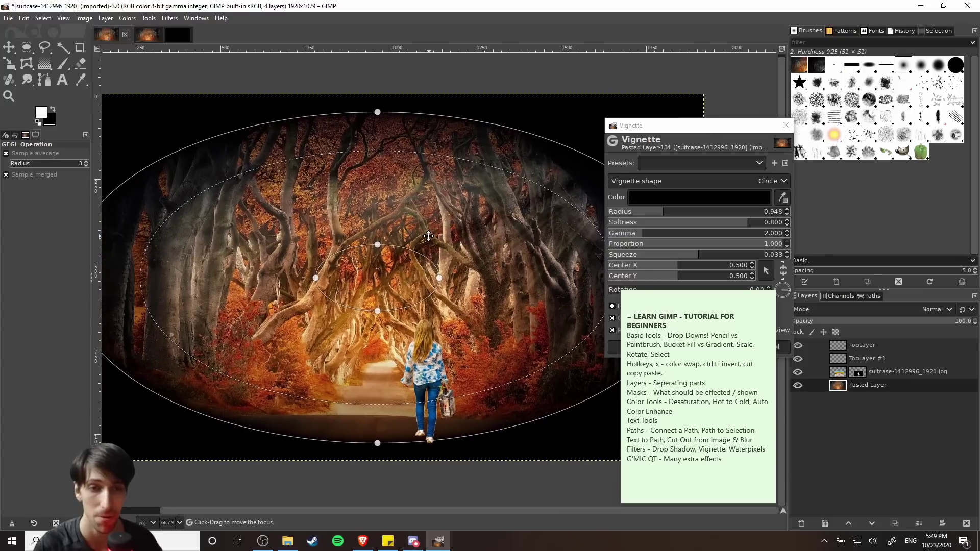
{"action": "scroll", "coordinate": [536, 207], "scroll_direction": "left", "scroll_amount": 1}
{"action": "scroll", "coordinate": [511, 224], "scroll_direction": "right", "scroll_amount": 1}
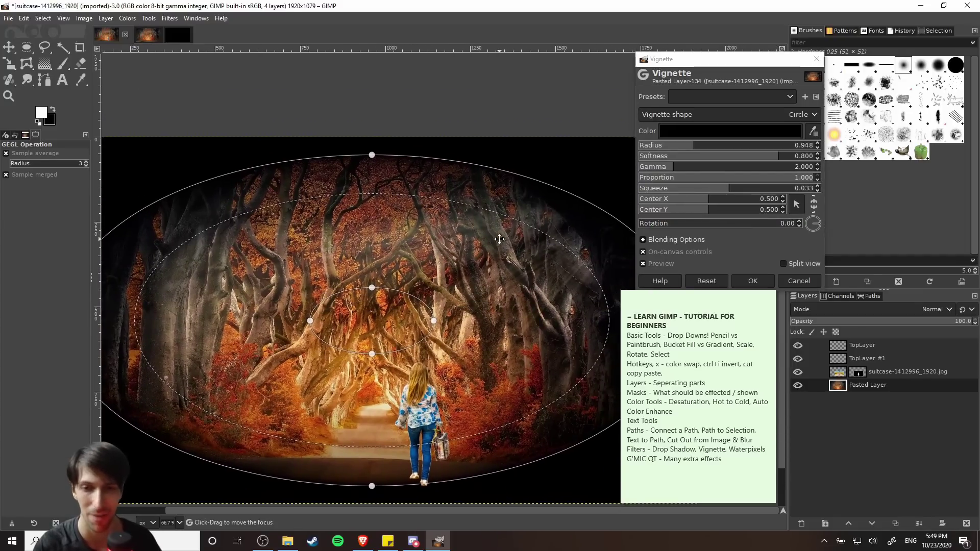
{"action": "scroll", "coordinate": [498, 236], "scroll_direction": "left", "scroll_amount": 2}
{"action": "scroll", "coordinate": [509, 207], "scroll_direction": "right", "scroll_amount": 1}
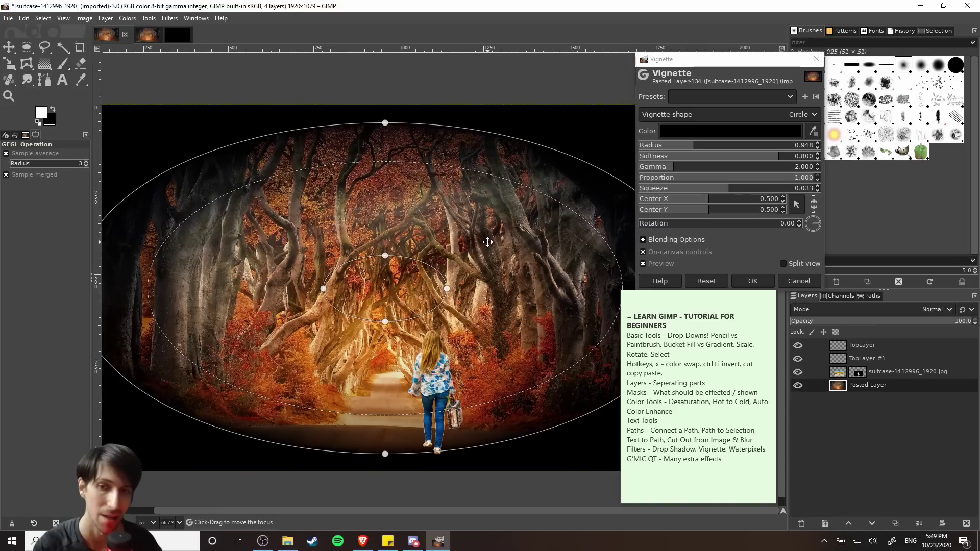
{"action": "scroll", "coordinate": [485, 267], "scroll_direction": "right", "scroll_amount": 2}
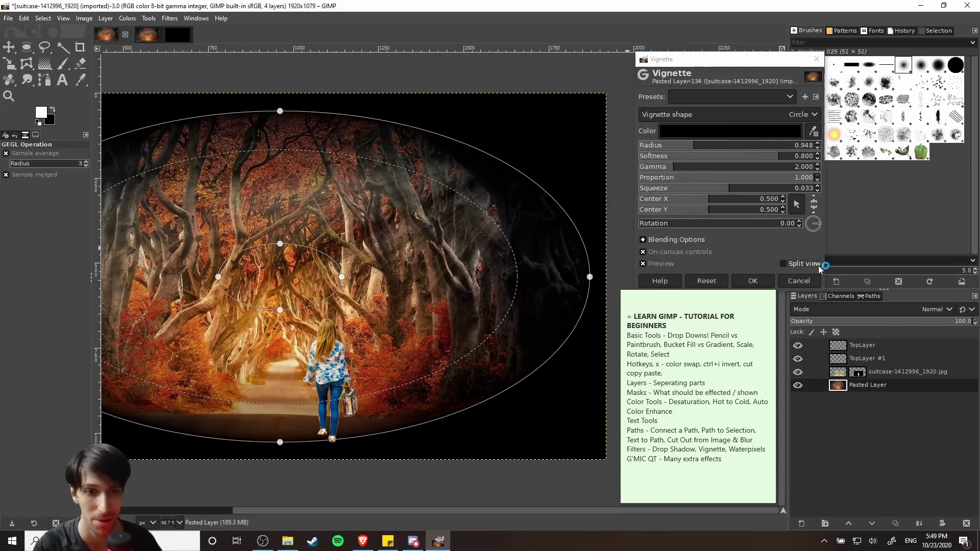
{"action": "left_click", "coordinate": [799, 281]}
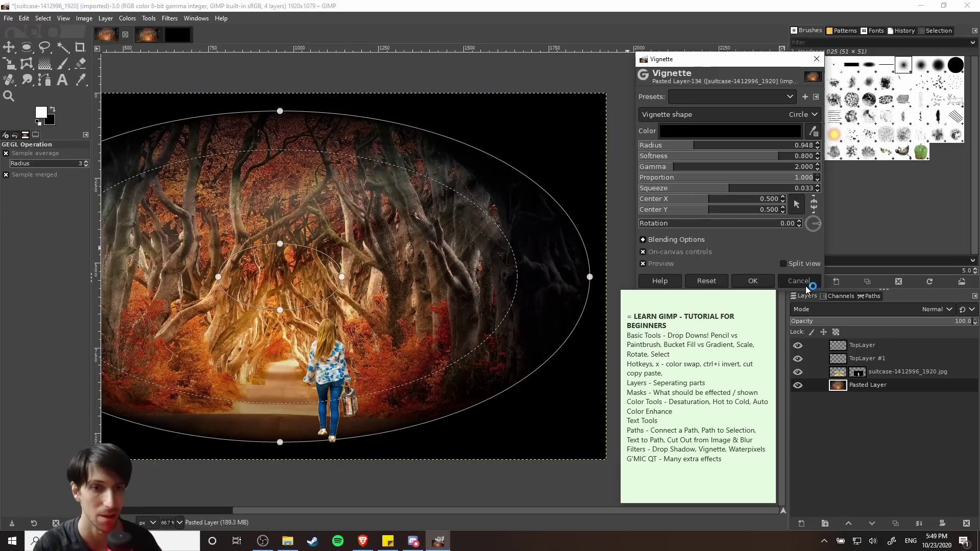
{"action": "scroll", "coordinate": [592, 508], "scroll_direction": "left", "scroll_amount": 2}
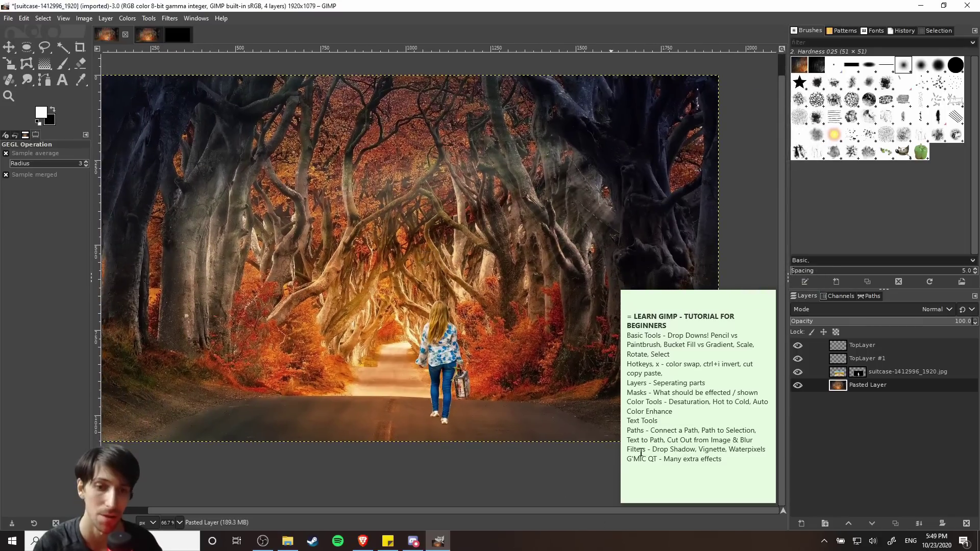
{"action": "left_click", "coordinate": [651, 450]}
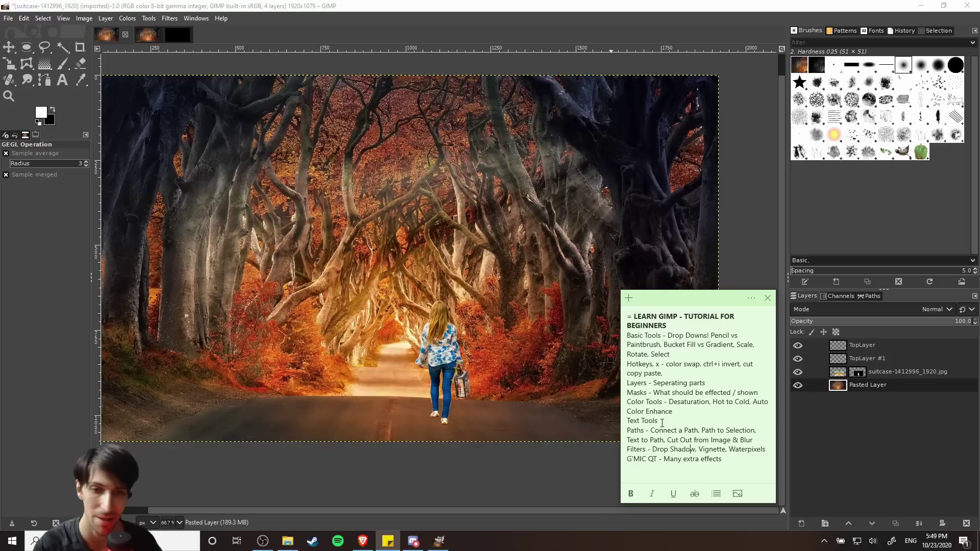
{"action": "left_click_drag", "start_coordinate": [662, 422], "coordinate": [630, 422]}
{"action": "scroll", "coordinate": [388, 256], "scroll_direction": "up", "scroll_amount": 3}
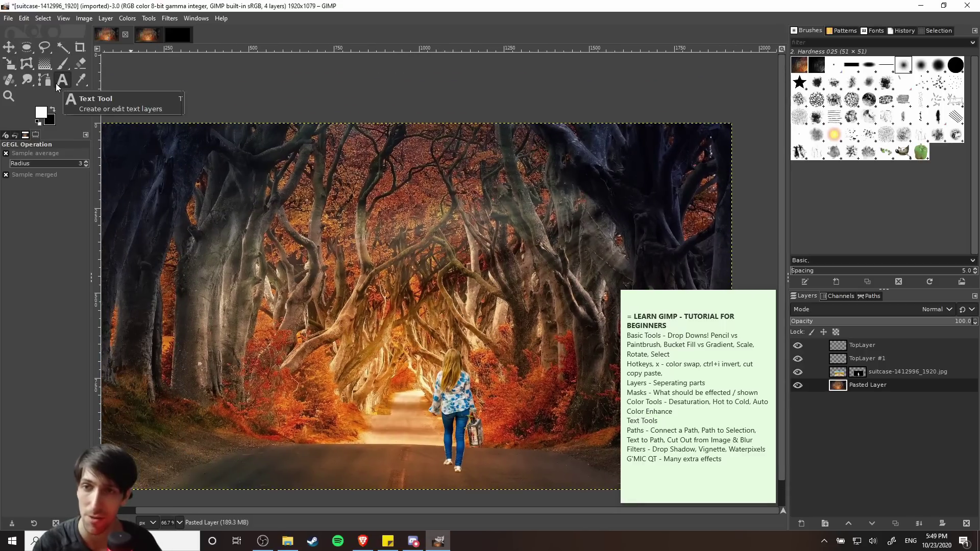
Activate the Text tool and browse the available fonts, keeping Bebas Neue
{"action": "left_click", "coordinate": [59, 84]}
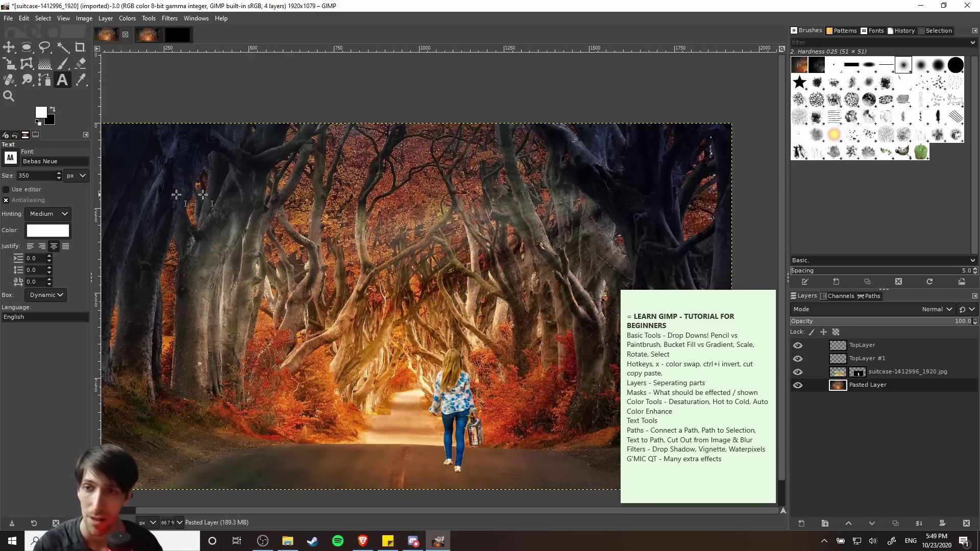
{"action": "left_click", "coordinate": [9, 158]}
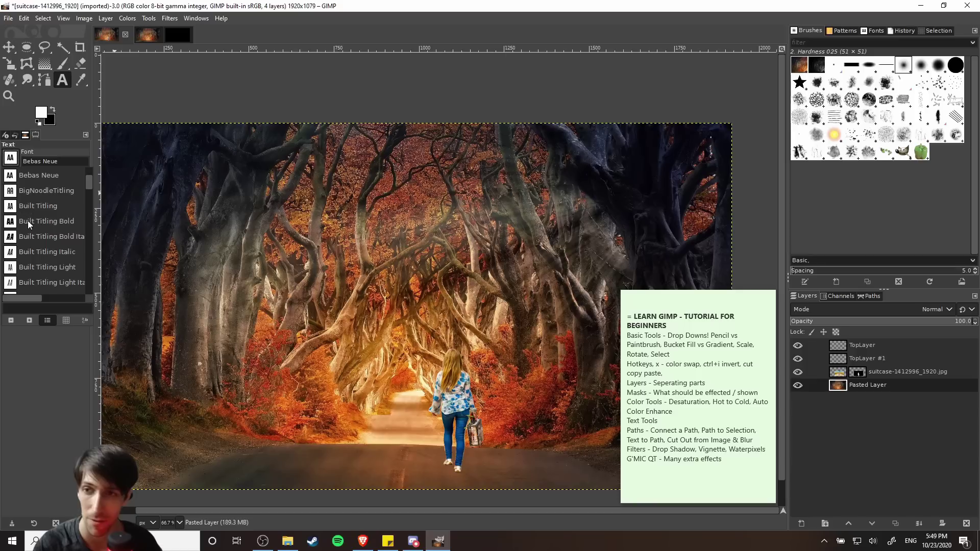
{"action": "scroll", "coordinate": [41, 215], "scroll_direction": "down", "scroll_amount": 10}
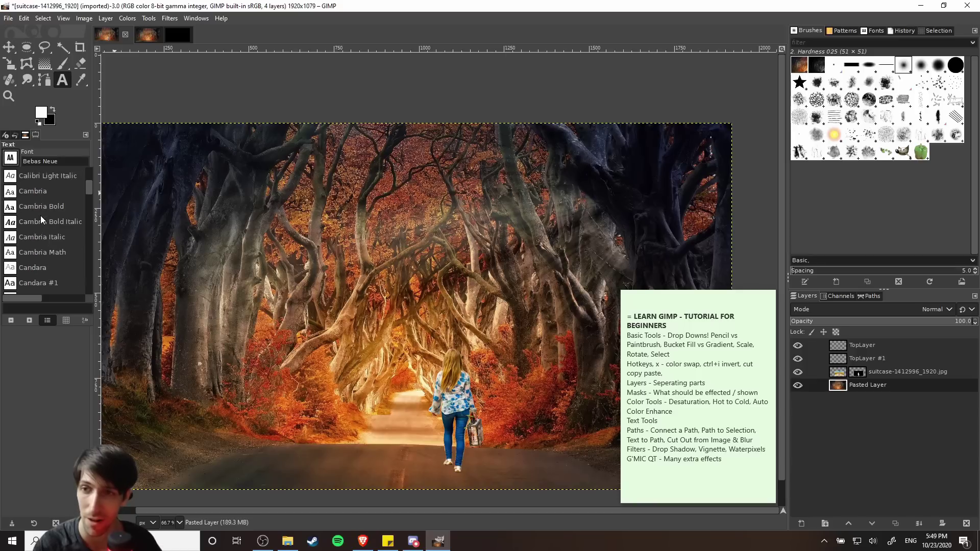
{"action": "scroll", "coordinate": [41, 215], "scroll_direction": "up", "scroll_amount": 5}
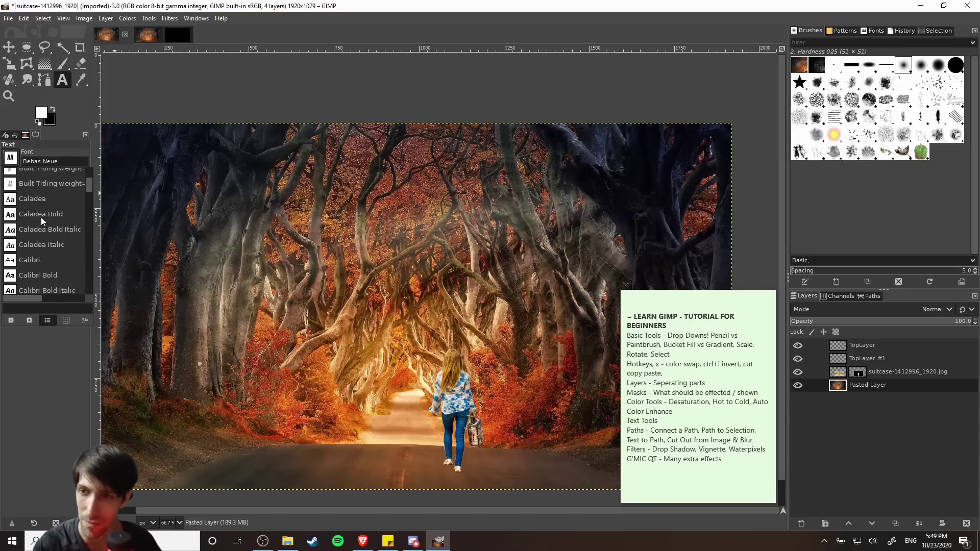
{"action": "scroll", "coordinate": [41, 219], "scroll_direction": "up", "scroll_amount": 4}
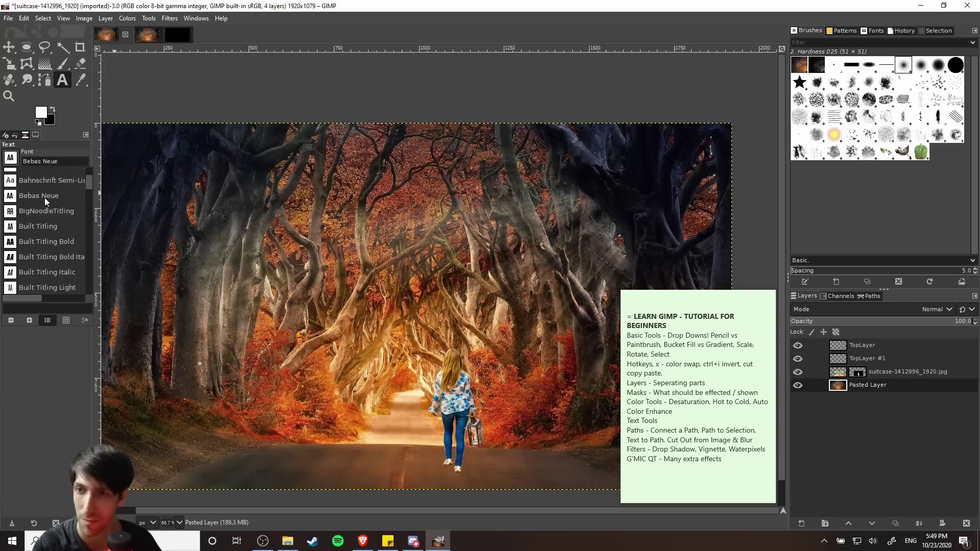
{"action": "left_click", "coordinate": [30, 162]}
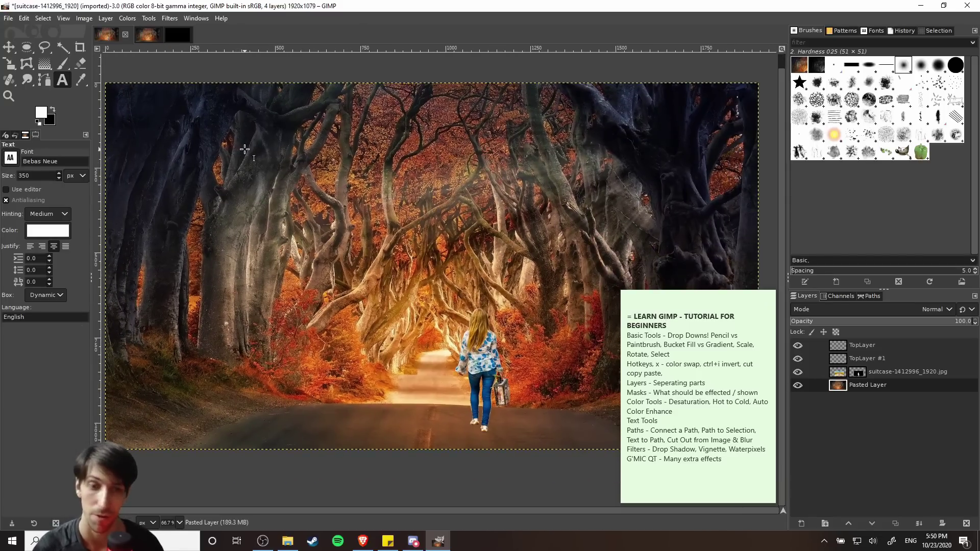
Add the text "learn gimp" in white Bebas Neue at 350 px over the upper part of the forest scene
{"action": "scroll", "coordinate": [245, 150], "scroll_direction": "left", "scroll_amount": 2}
{"action": "left_click", "coordinate": [292, 135]}
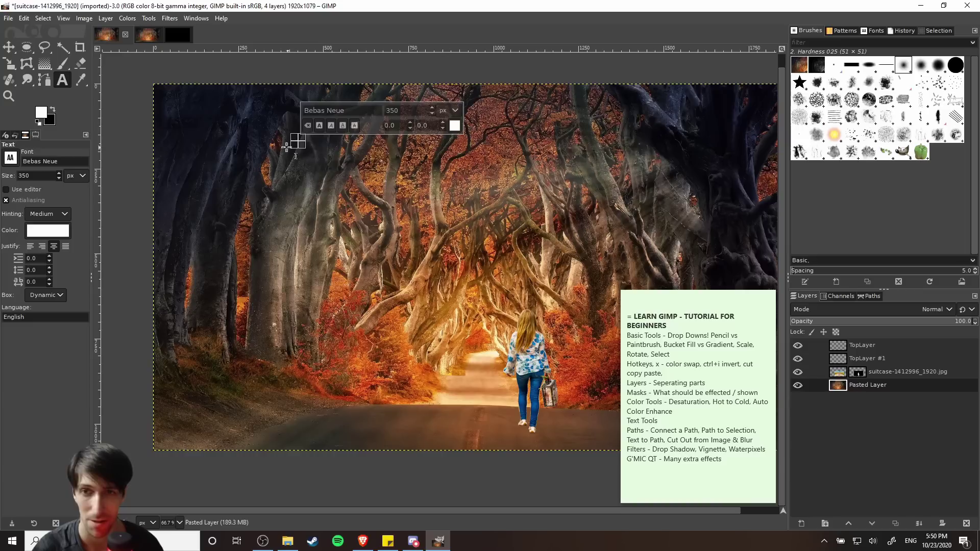
{"action": "scroll", "coordinate": [298, 142], "scroll_direction": "up", "scroll_amount": 1}
{"action": "scroll", "coordinate": [297, 142], "scroll_direction": "right", "scroll_amount": 1}
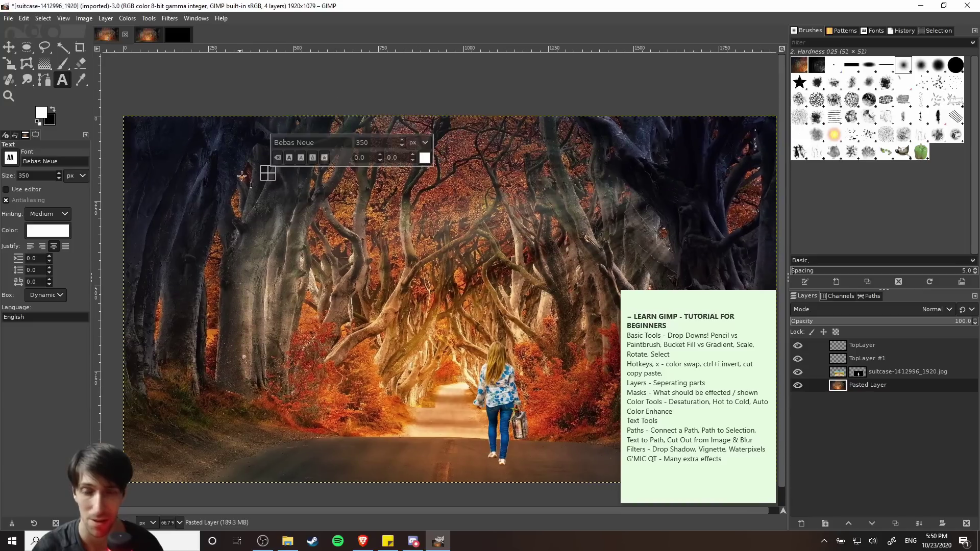
{"action": "scroll", "coordinate": [306, 261], "scroll_direction": "up", "scroll_amount": 1}
{"action": "scroll", "coordinate": [307, 261], "scroll_direction": "right", "scroll_amount": 1}
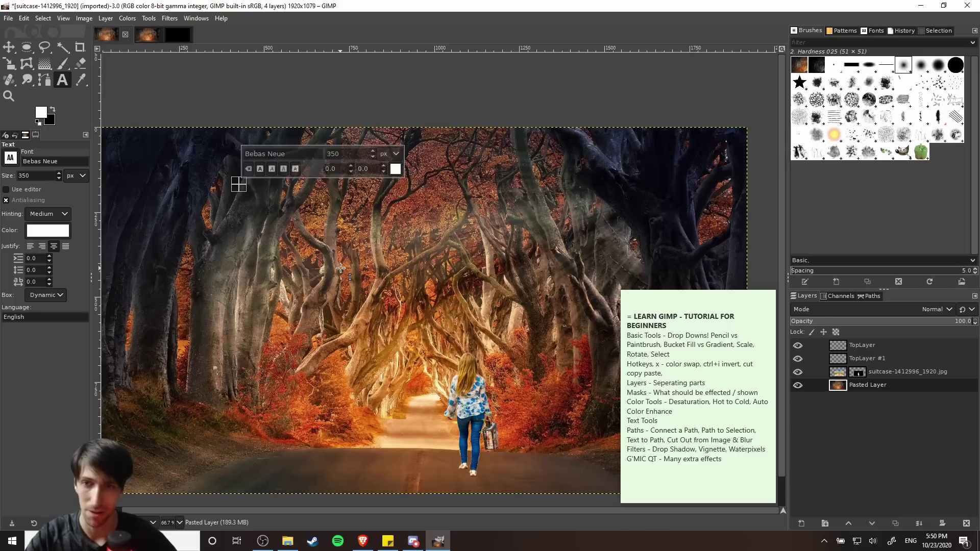
{"action": "type", "text": "learn gimp"}
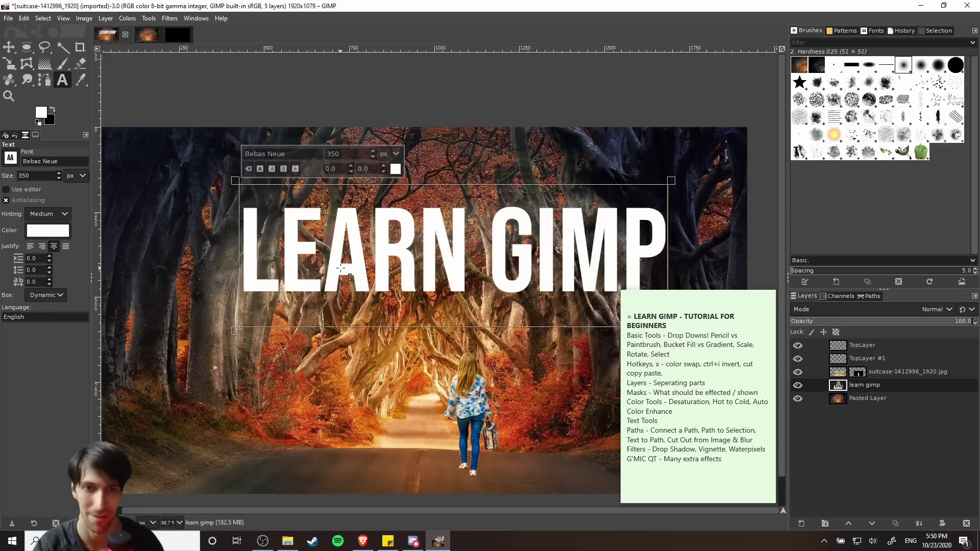
Enlarge the title's text box up and to the left, close to the image's upper edge
{"action": "scroll", "coordinate": [489, 196], "scroll_direction": "right", "scroll_amount": 3}
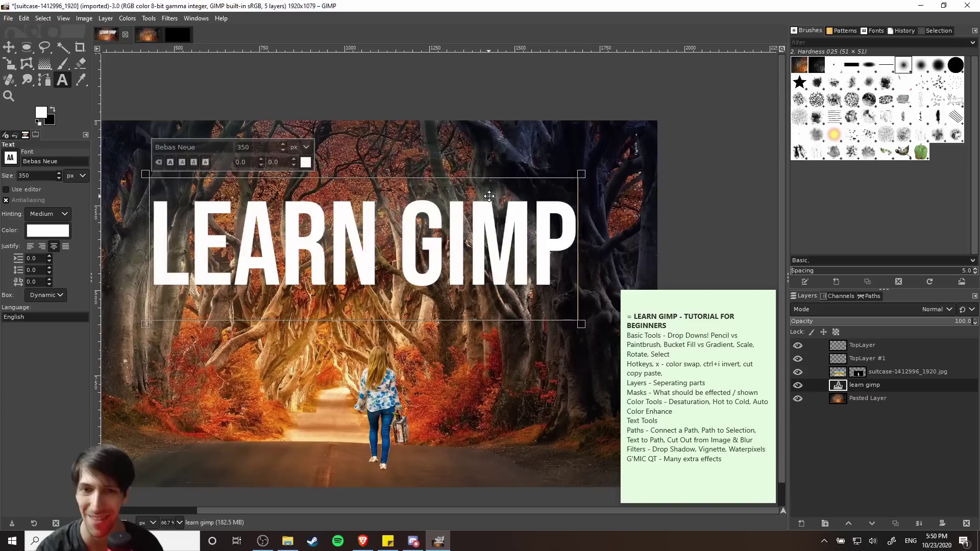
{"action": "scroll", "coordinate": [489, 195], "scroll_direction": "down", "scroll_amount": 1}
{"action": "scroll", "coordinate": [489, 196], "scroll_direction": "left", "scroll_amount": 1}
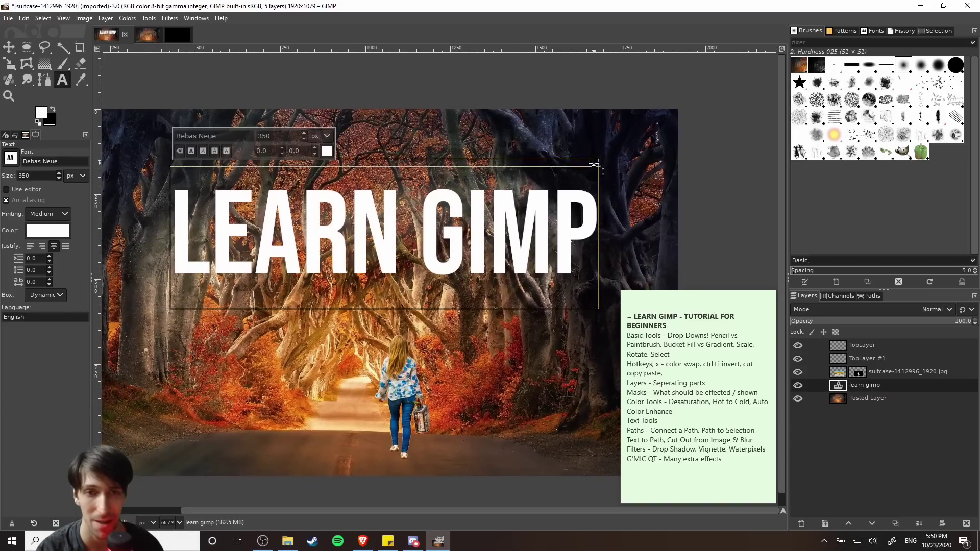
{"action": "scroll", "coordinate": [606, 226], "scroll_direction": "down", "scroll_amount": 1}
{"action": "scroll", "coordinate": [605, 226], "scroll_direction": "down", "scroll_amount": 1}
{"action": "scroll", "coordinate": [210, 211], "scroll_direction": "up", "scroll_amount": 3}
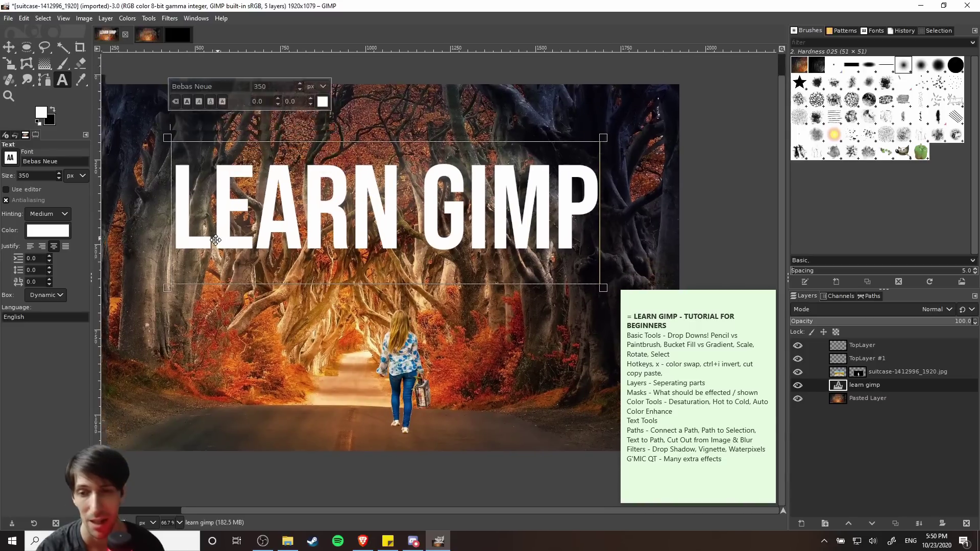
{"action": "scroll", "coordinate": [214, 261], "scroll_direction": "left", "scroll_amount": 3}
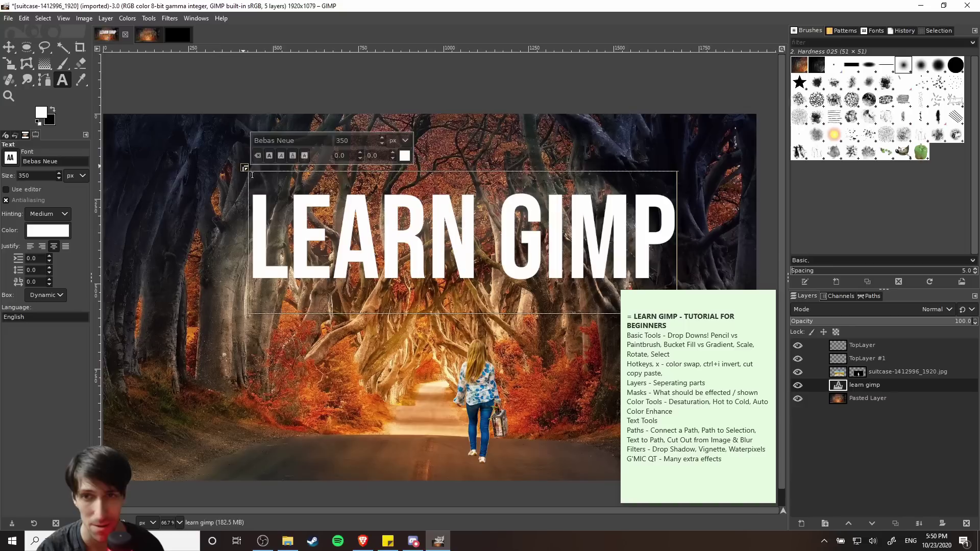
{"action": "left_click_drag", "start_coordinate": [235, 155], "coordinate": [148, 123]}
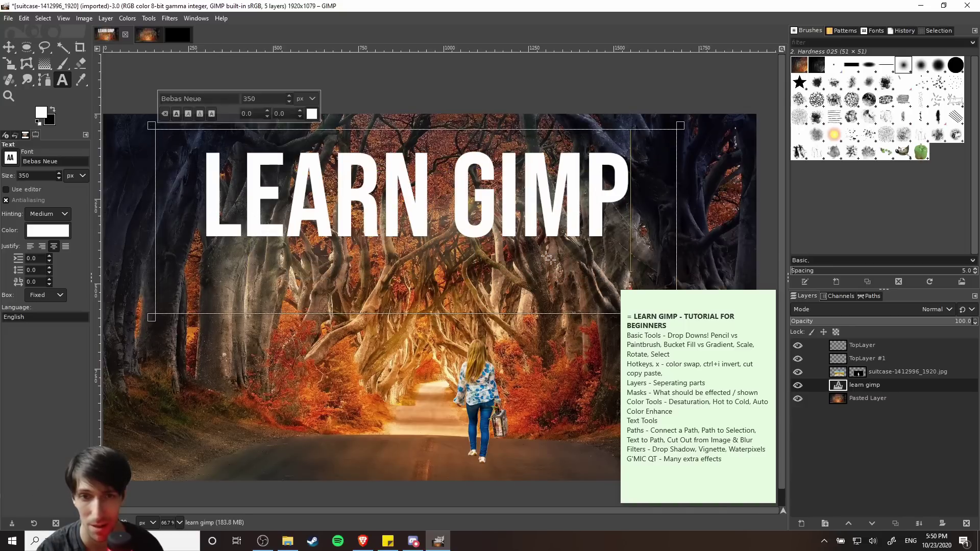
Resize the title's text box on all sides to about 1575 × 603 px within the image
{"action": "scroll", "coordinate": [647, 232], "scroll_direction": "down", "scroll_amount": 2}
{"action": "left_click_drag", "start_coordinate": [570, 235], "coordinate": [584, 266]}
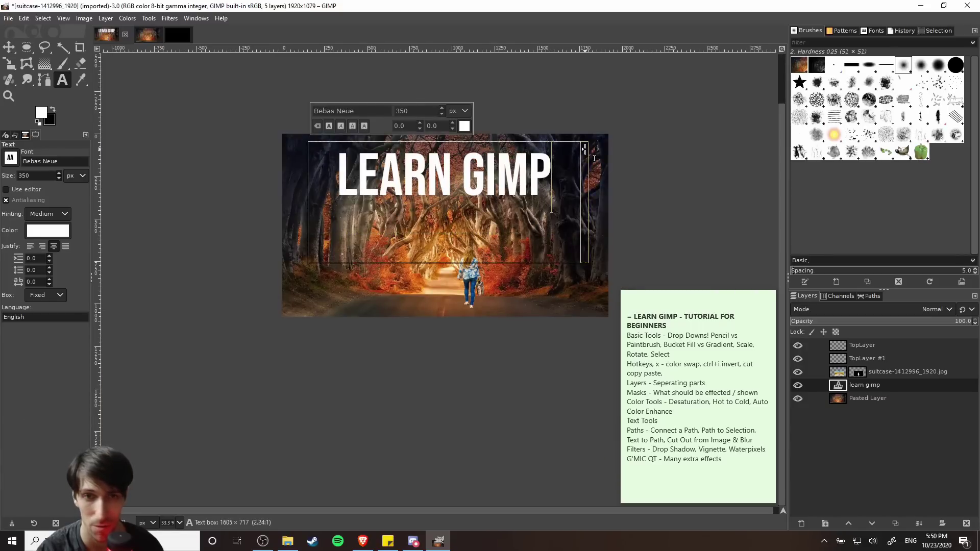
{"action": "mouse_move", "coordinate": [584, 162]}
{"action": "left_mouse_down"}
{"action": "mouse_move", "coordinate": [602, 163]}
{"action": "mouse_move", "coordinate": [578, 168]}
{"action": "left_mouse_up"}
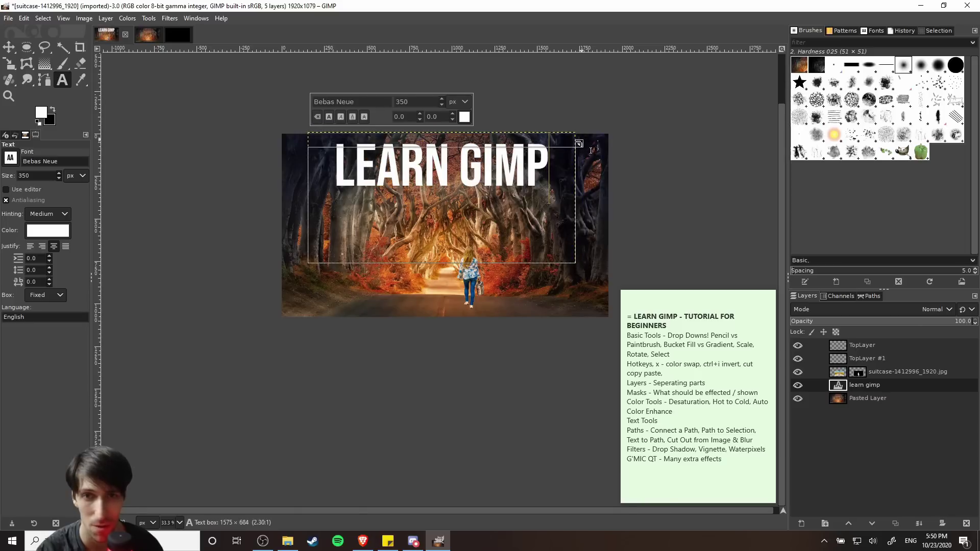
{"action": "left_click_drag", "start_coordinate": [561, 133], "coordinate": [561, 151]}
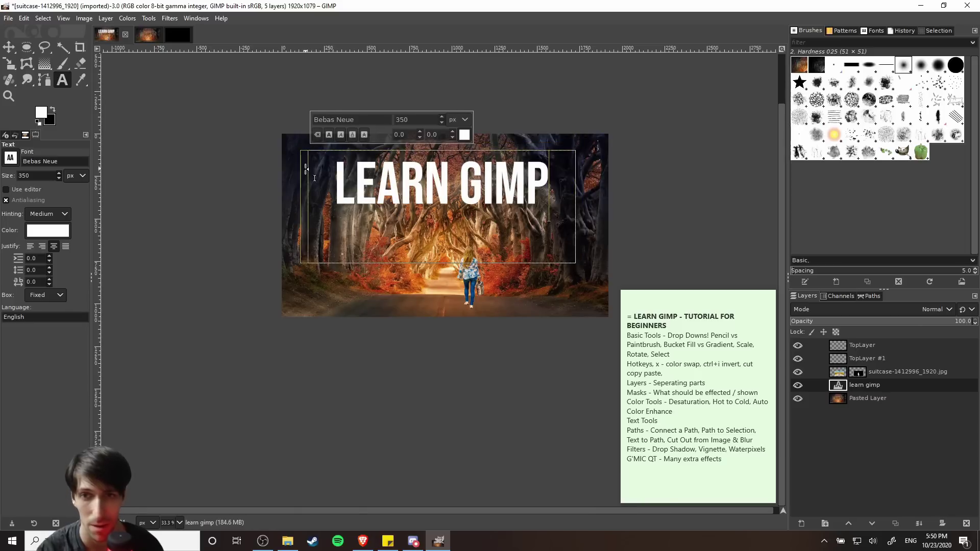
{"action": "left_click_drag", "start_coordinate": [331, 263], "coordinate": [331, 266]}
{"action": "left_click_drag", "start_coordinate": [440, 274], "coordinate": [466, 253]}
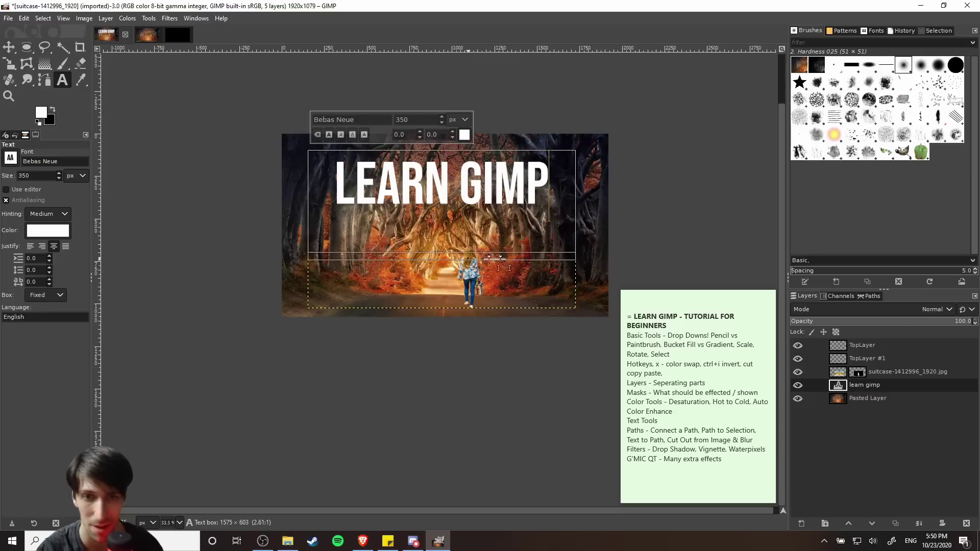
{"action": "left_click_drag", "start_coordinate": [592, 262], "coordinate": [592, 264]}
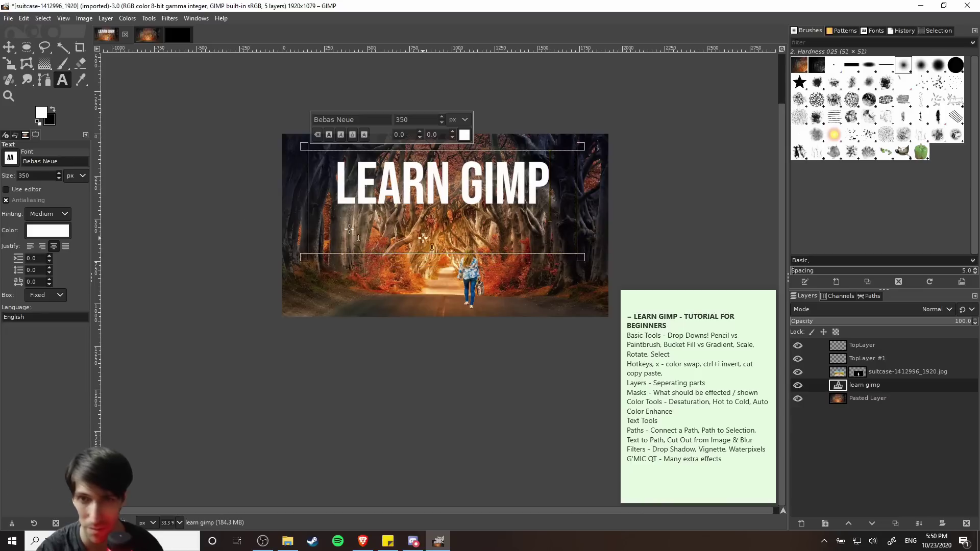
Try left, right and filled justification on the title, and return it to centred
{"action": "left_click", "coordinate": [427, 192]}
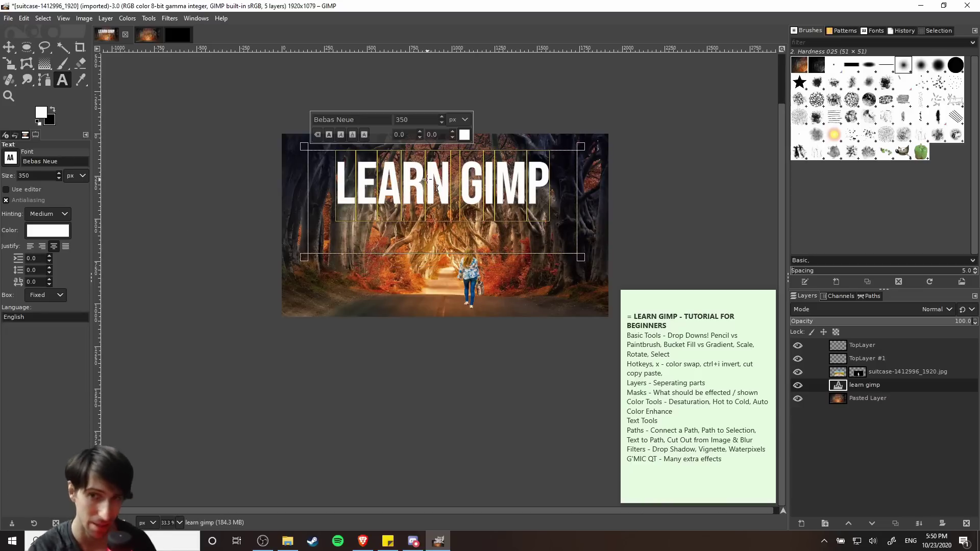
{"action": "left_click", "coordinate": [27, 248]}
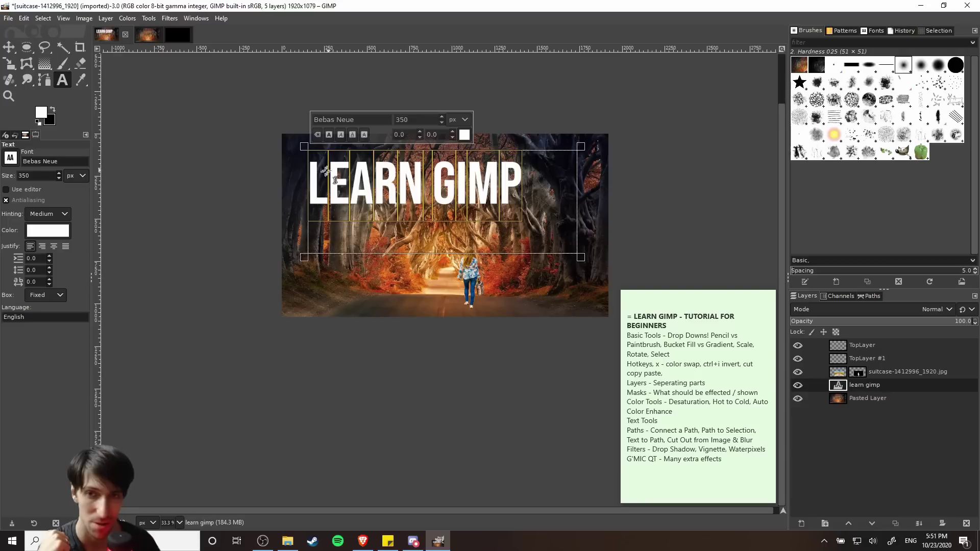
{"action": "left_click", "coordinate": [43, 247]}
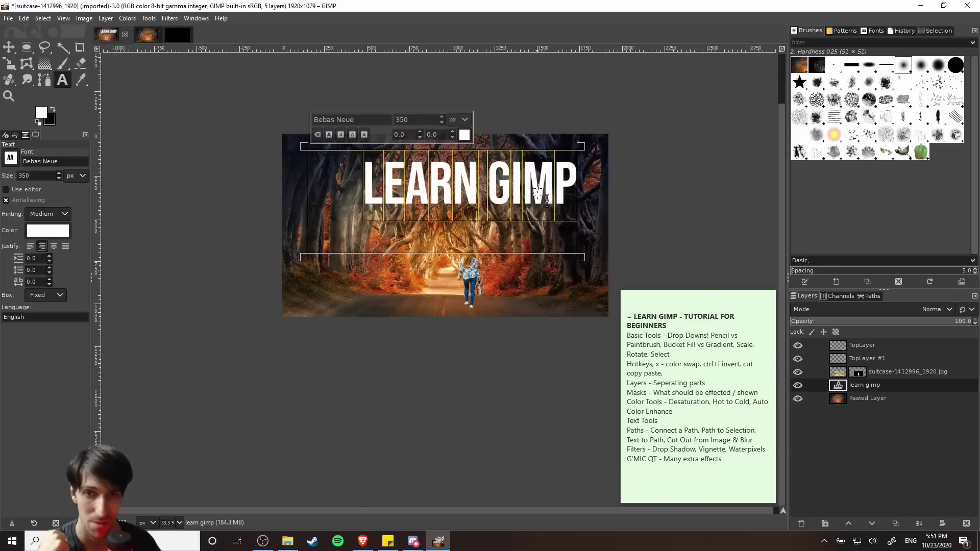
{"action": "left_click", "coordinate": [67, 247]}
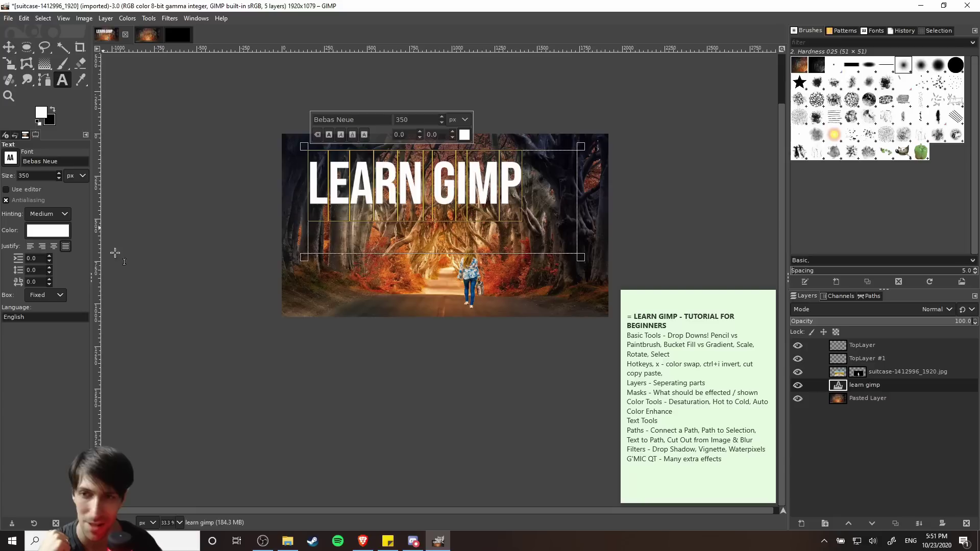
{"action": "left_click", "coordinate": [54, 245]}
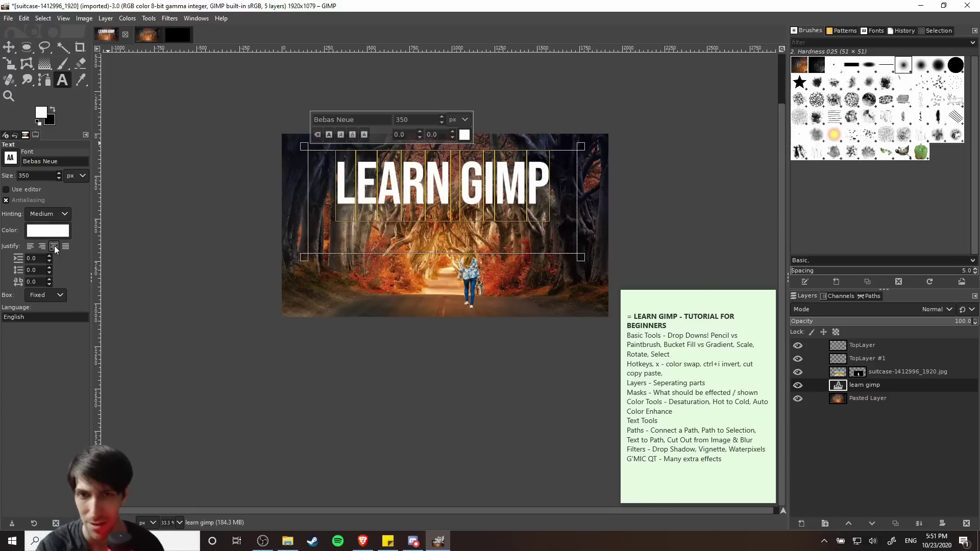
Move the title layer slightly to the right with the Move tool
{"action": "left_click", "coordinate": [8, 48]}
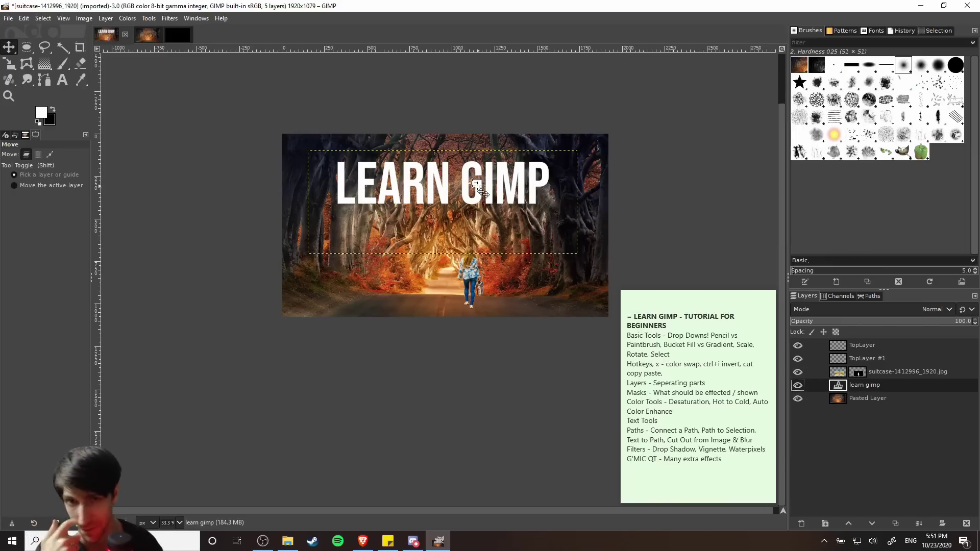
{"action": "mouse_move", "coordinate": [465, 194]}
{"action": "left_mouse_down"}
{"action": "mouse_move", "coordinate": [454, 185]}
{"action": "mouse_move", "coordinate": [462, 190]}
{"action": "mouse_move", "coordinate": [467, 175]}
{"action": "mouse_move", "coordinate": [474, 192]}
{"action": "left_mouse_up"}
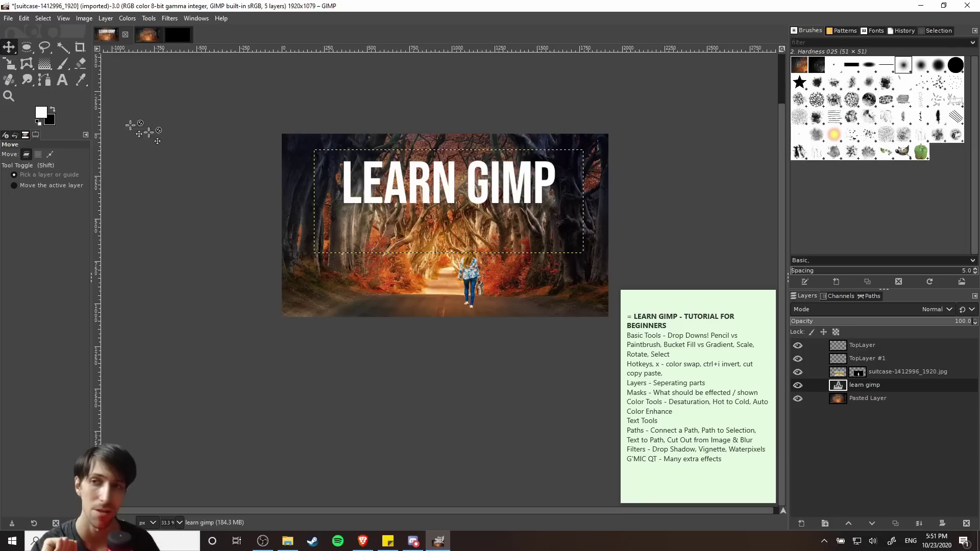
Add a vertical guide at 50% of the image and move the title layer up and centre it on the guide
{"action": "left_click", "coordinate": [84, 19]}
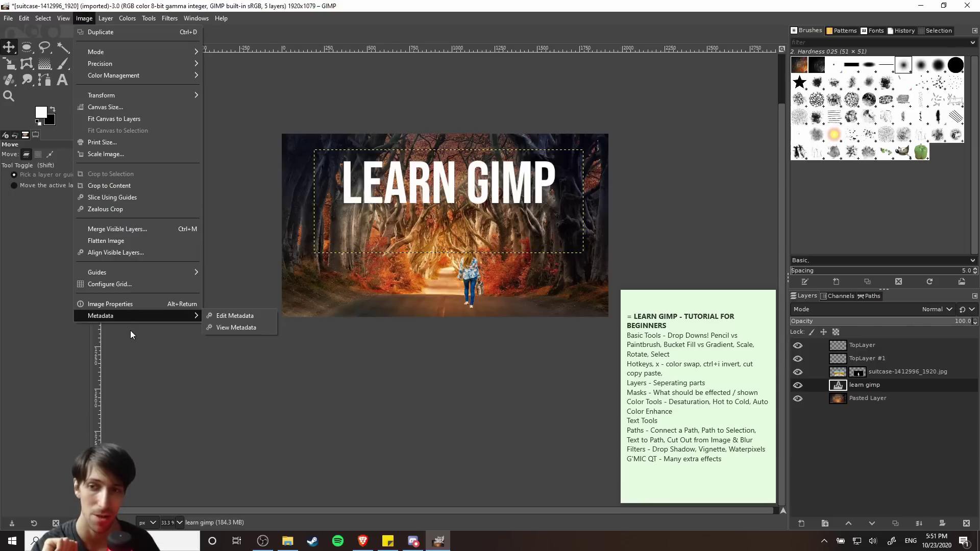
{"action": "mouse_move", "coordinate": [185, 269]}
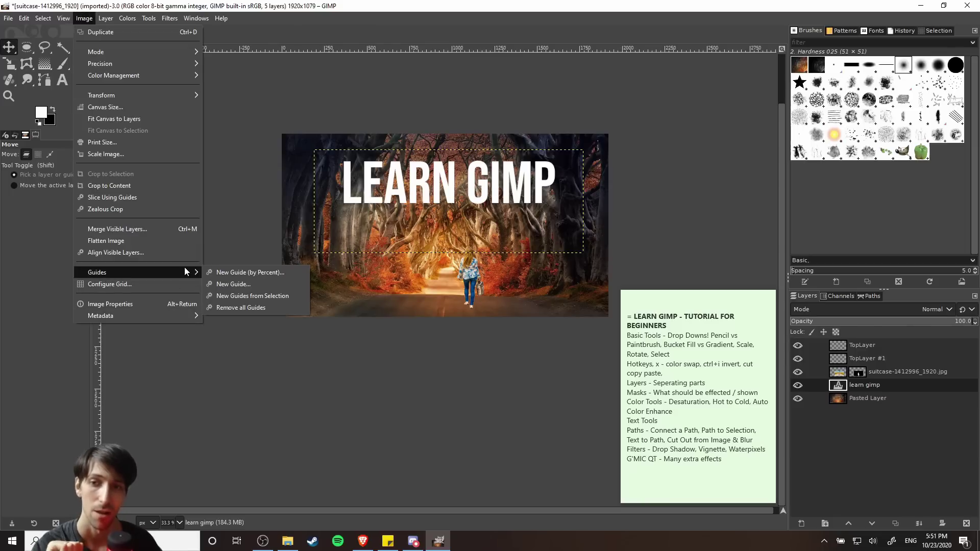
{"action": "left_click", "coordinate": [235, 269]}
{"action": "left_click_drag", "start_coordinate": [504, 241], "coordinate": [483, 312]}
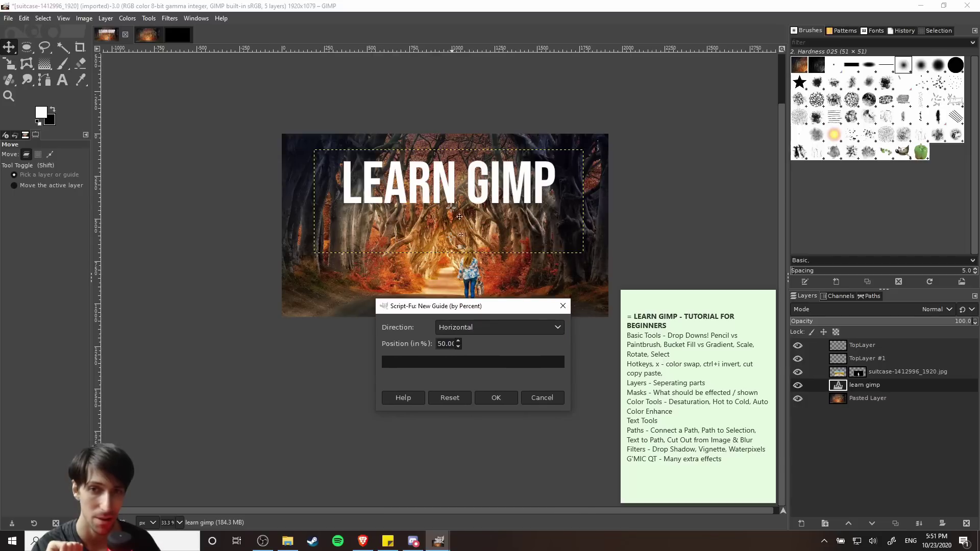
{"action": "left_click", "coordinate": [466, 327]}
{"action": "left_click", "coordinate": [470, 354]}
{"action": "left_click", "coordinate": [494, 397]}
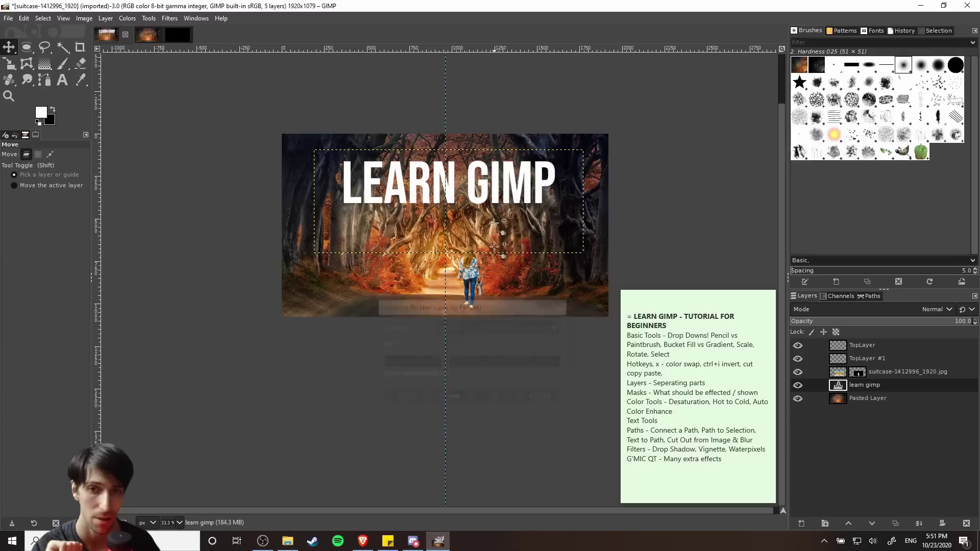
{"action": "left_click_drag", "start_coordinate": [484, 169], "coordinate": [475, 160]}
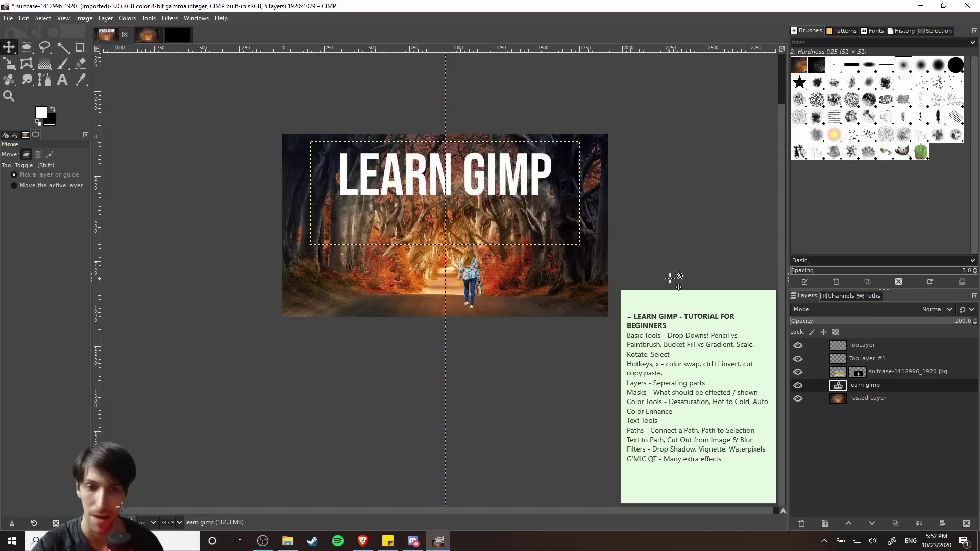
Highlight the Drop Shadow entry in the filters line of the sticky note
{"action": "left_click", "coordinate": [685, 445]}
{"action": "left_click_drag", "start_coordinate": [651, 449], "coordinate": [689, 449]}
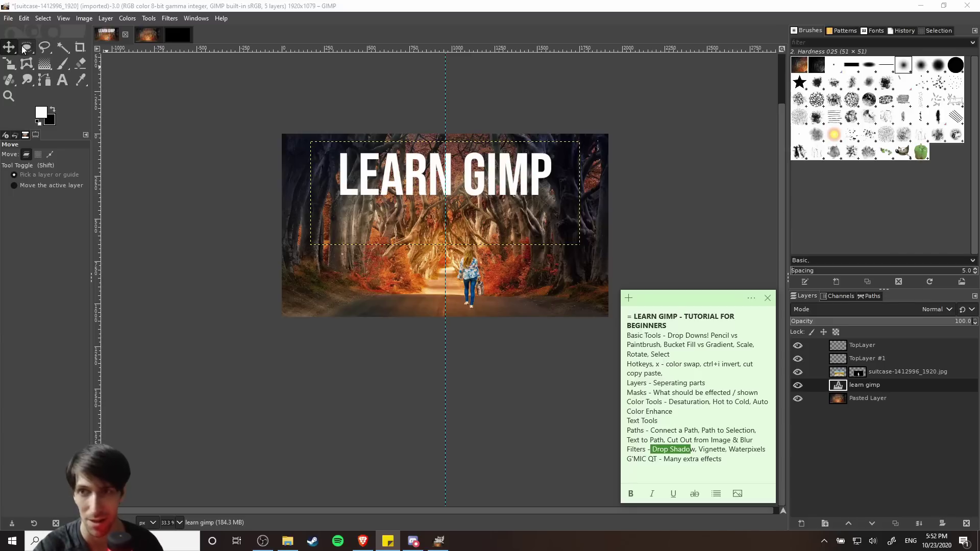
Start the Drop Shadow filter on the title layer and look through its saved presets
{"action": "left_click", "coordinate": [23, 47]}
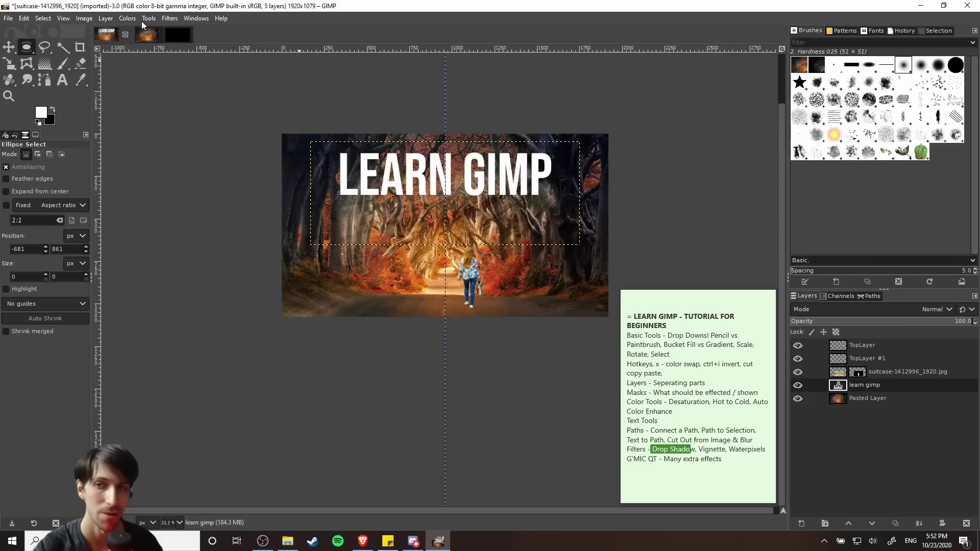
{"action": "left_click", "coordinate": [167, 19]}
{"action": "mouse_move", "coordinate": [240, 123]}
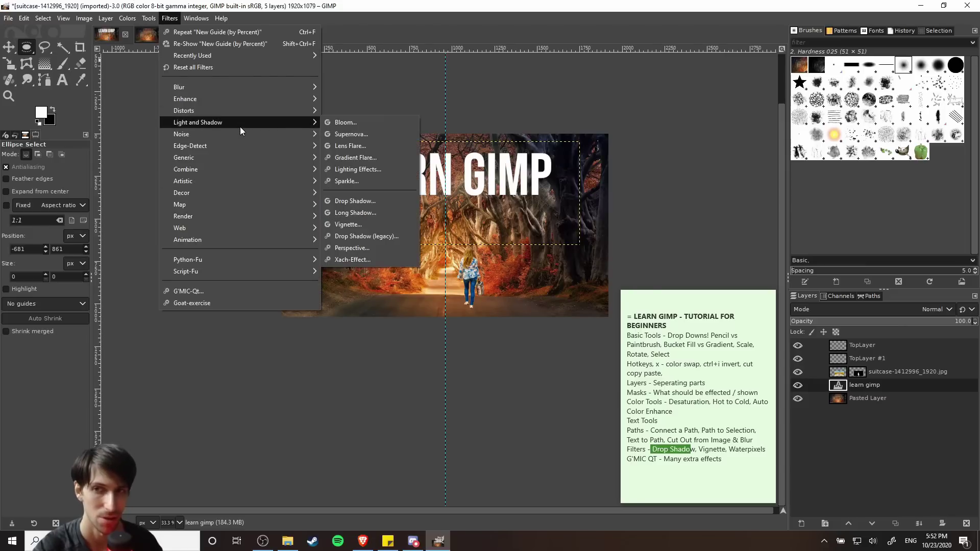
{"action": "left_click", "coordinate": [377, 201]}
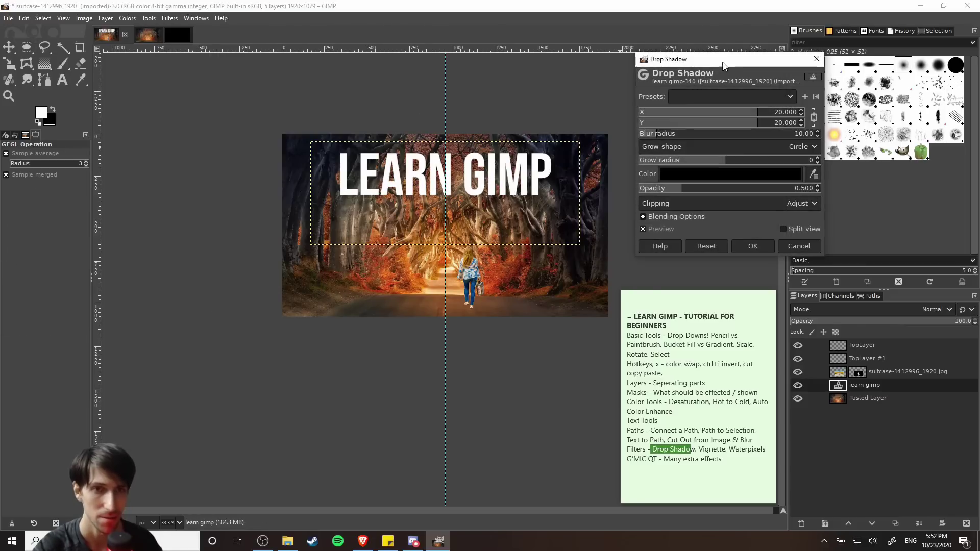
{"action": "left_click", "coordinate": [735, 96]}
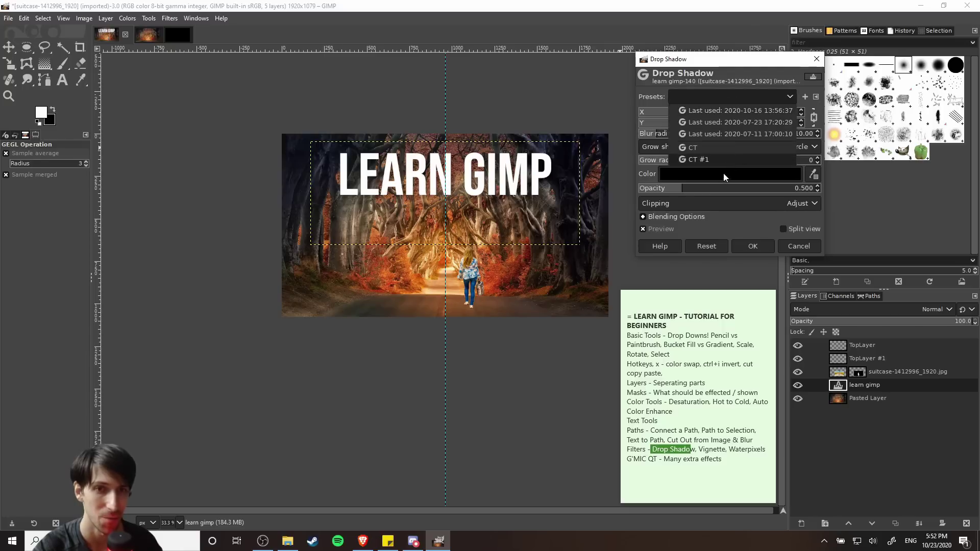
{"action": "left_click", "coordinate": [761, 92]}
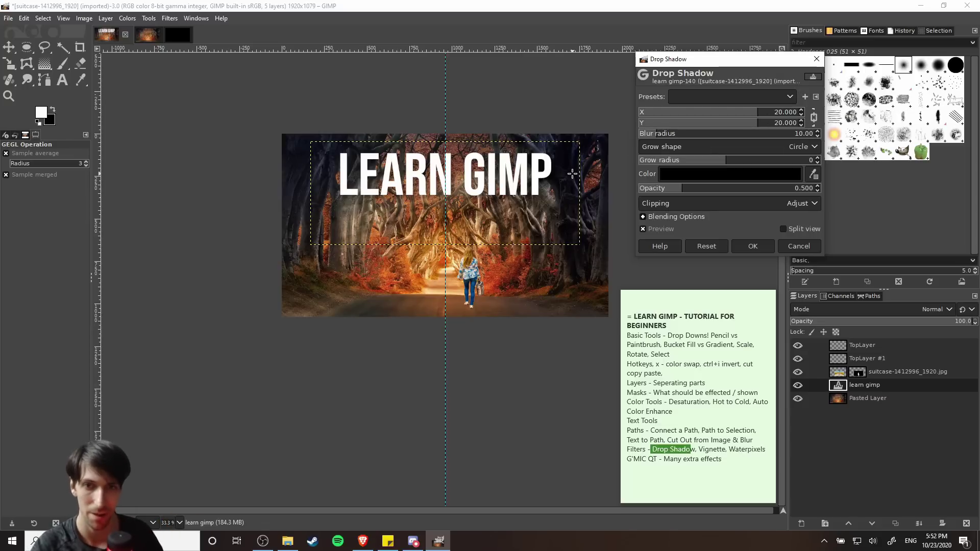
{"action": "scroll", "coordinate": [572, 173], "scroll_direction": "up", "scroll_amount": 2}
{"action": "scroll", "coordinate": [572, 173], "scroll_direction": "up", "scroll_amount": 2}
{"action": "scroll", "coordinate": [556, 174], "scroll_direction": "left", "scroll_amount": 1}
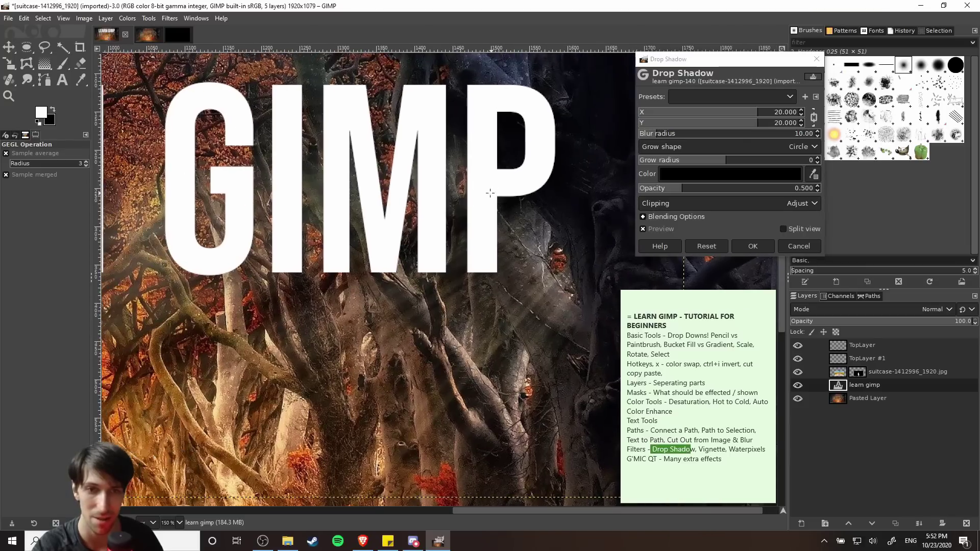
Hide the forest background layer and examine the shadow preview around the title letters
{"action": "left_click", "coordinate": [798, 398]}
{"action": "scroll", "coordinate": [460, 217], "scroll_direction": "down", "scroll_amount": 3}
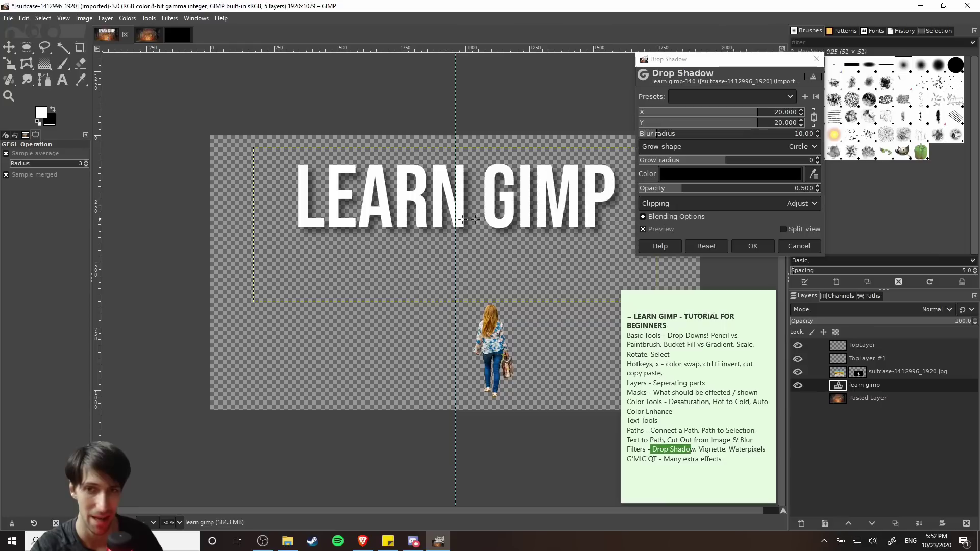
{"action": "scroll", "coordinate": [460, 217], "scroll_direction": "up", "scroll_amount": 1}
{"action": "scroll", "coordinate": [460, 216], "scroll_direction": "up", "scroll_amount": 3}
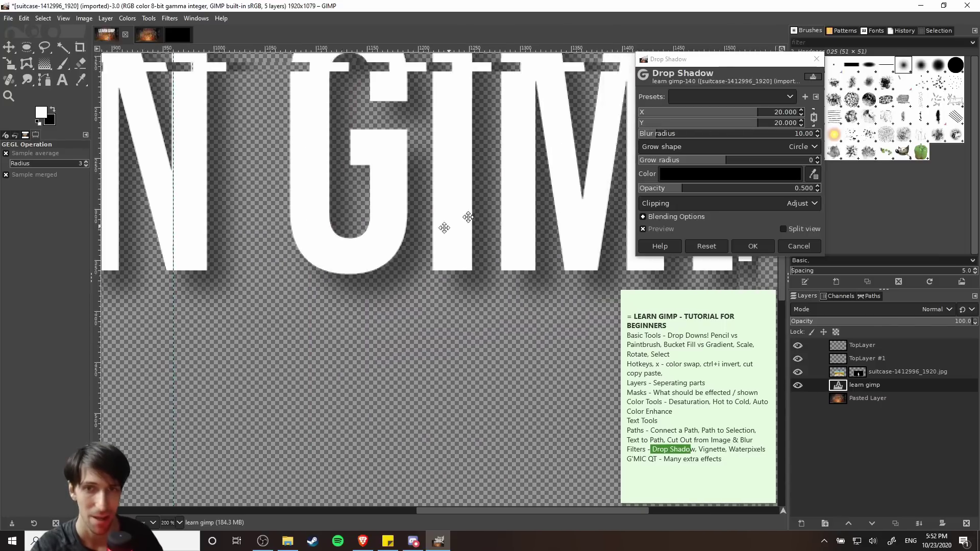
{"action": "scroll", "coordinate": [417, 267], "scroll_direction": "down", "scroll_amount": 2}
{"action": "scroll", "coordinate": [503, 255], "scroll_direction": "left", "scroll_amount": 3}
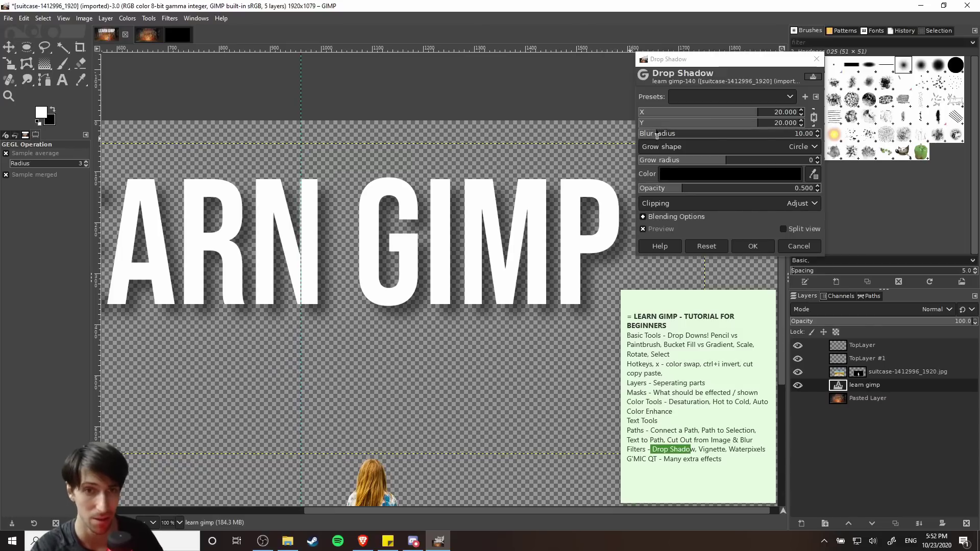
Set the shadow's blur radius to 1.72, its X and Y offsets to 7.949 and its opacity to 2
{"action": "left_click_drag", "start_coordinate": [657, 135], "coordinate": [644, 135]}
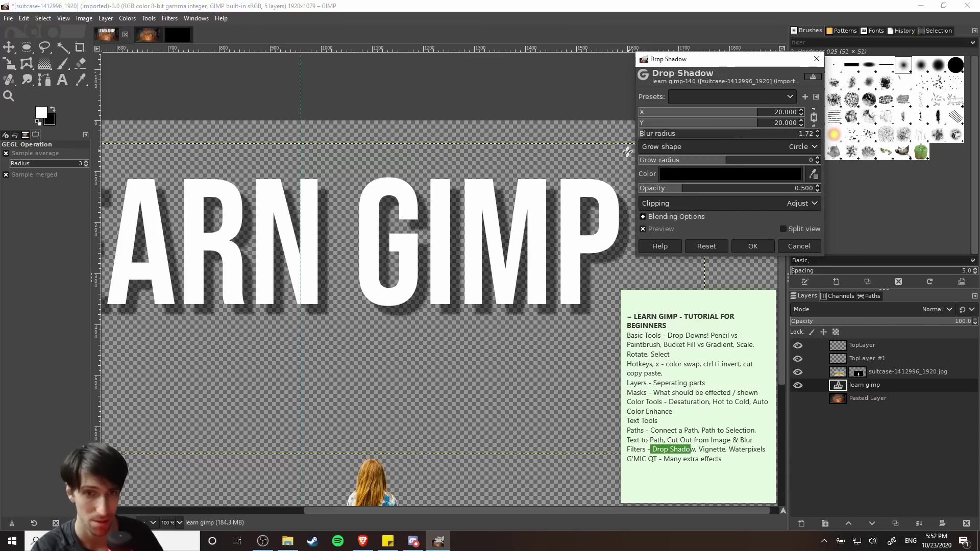
{"action": "scroll", "coordinate": [596, 271], "scroll_direction": "down", "scroll_amount": 2}
{"action": "scroll", "coordinate": [571, 197], "scroll_direction": "right", "scroll_amount": 1}
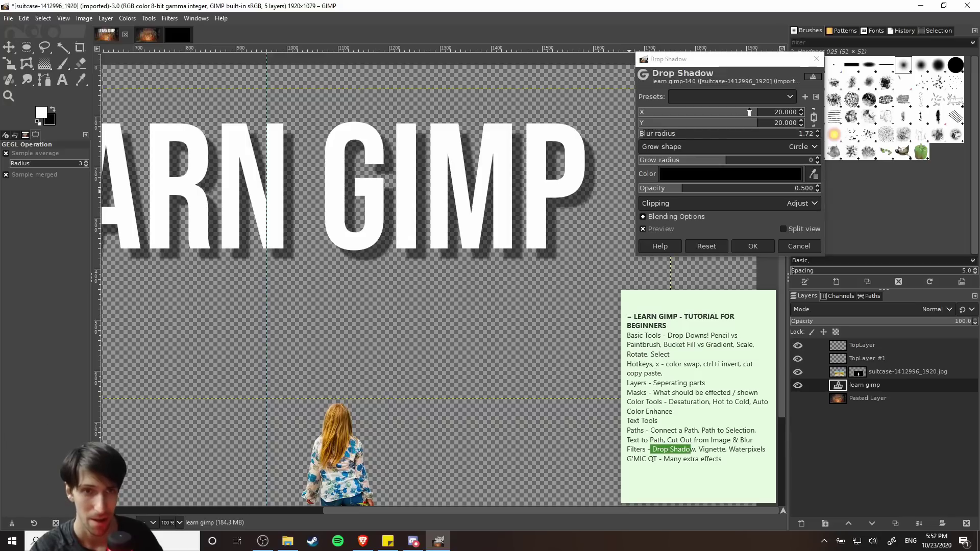
{"action": "mouse_move", "coordinate": [751, 112]}
{"action": "left_mouse_down"}
{"action": "mouse_move", "coordinate": [723, 113]}
{"action": "mouse_move", "coordinate": [734, 113]}
{"action": "left_mouse_up"}
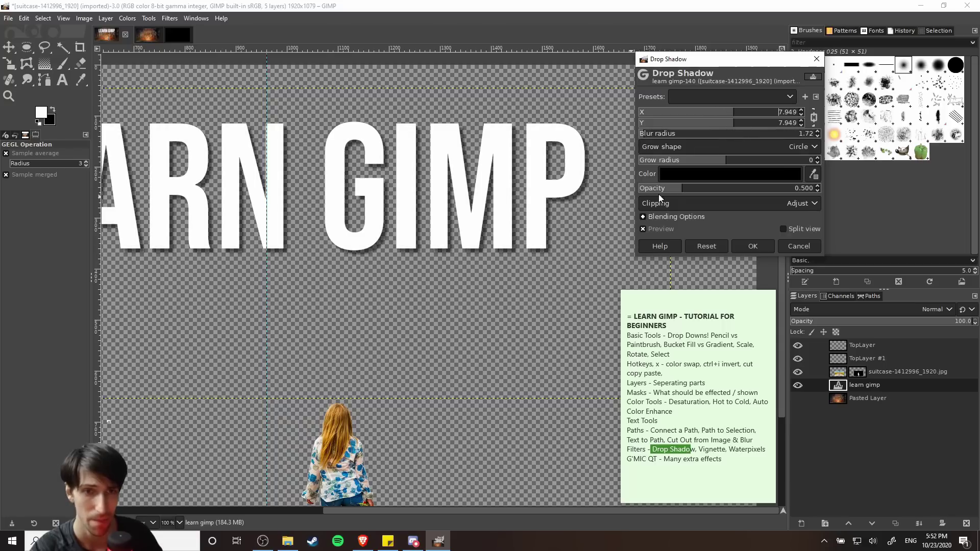
{"action": "left_click_drag", "start_coordinate": [679, 191], "coordinate": [840, 186]}
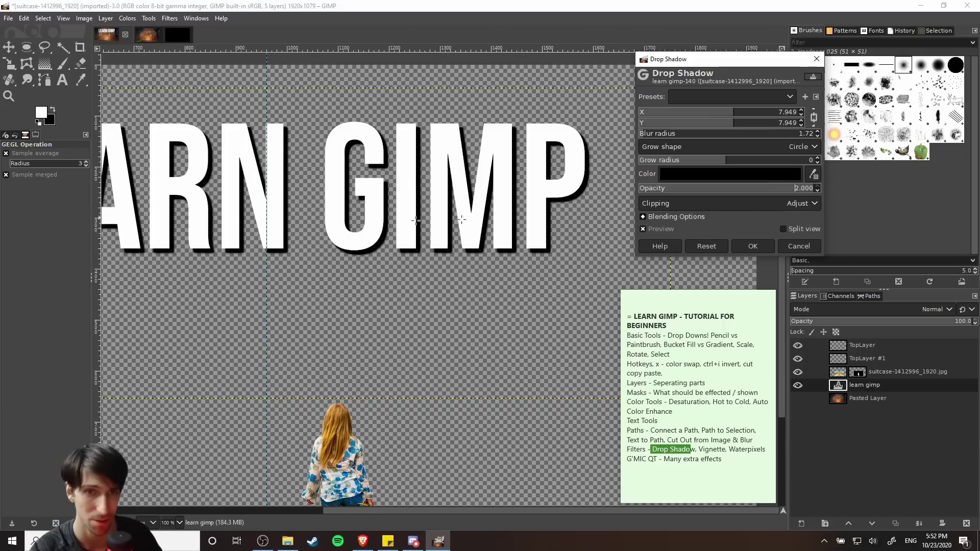
{"action": "scroll", "coordinate": [398, 232], "scroll_direction": "down", "scroll_amount": 3}
{"action": "scroll", "coordinate": [397, 232], "scroll_direction": "up", "scroll_amount": 3}
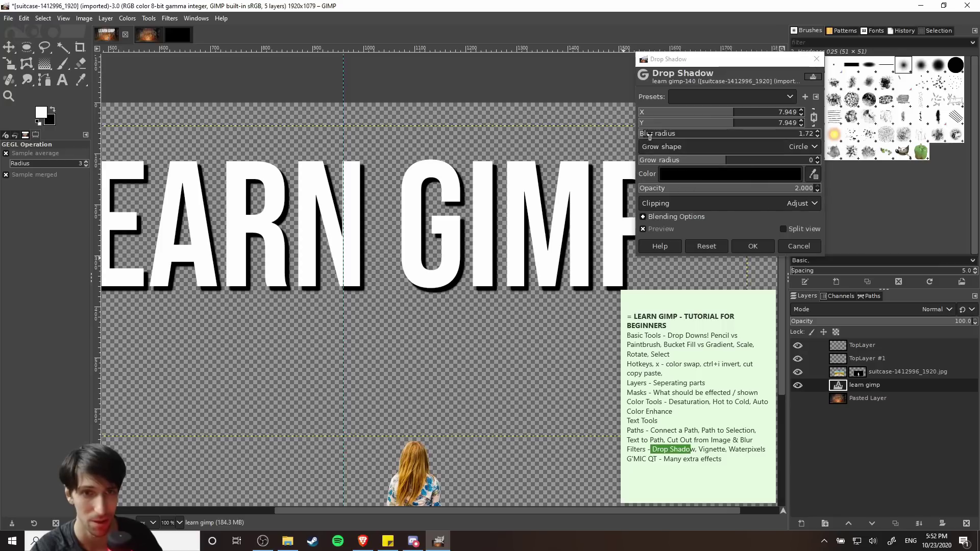
{"action": "left_click_drag", "start_coordinate": [636, 194], "coordinate": [549, 179]}
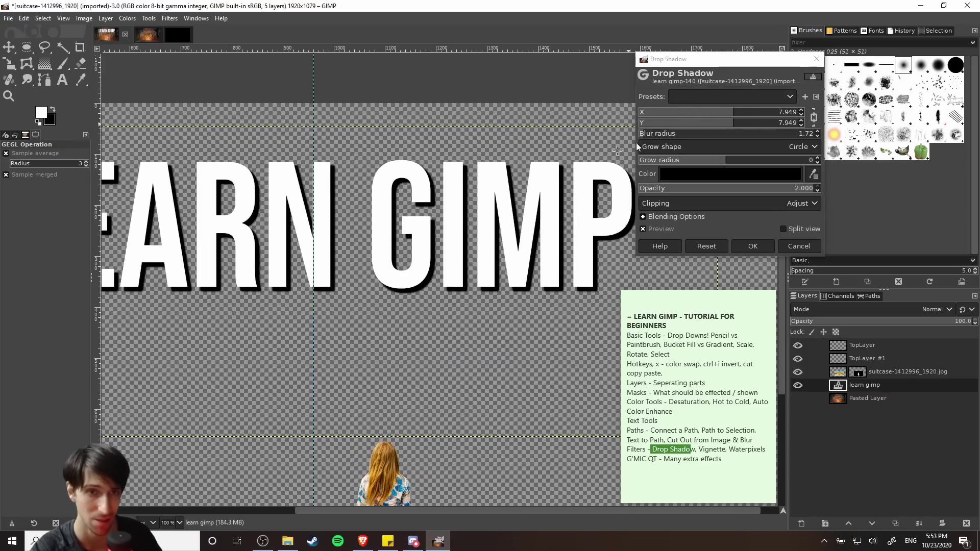
{"action": "left_click_drag", "start_coordinate": [490, 248], "coordinate": [498, 197]}
{"action": "scroll", "coordinate": [498, 197], "scroll_direction": "down", "scroll_amount": 1}
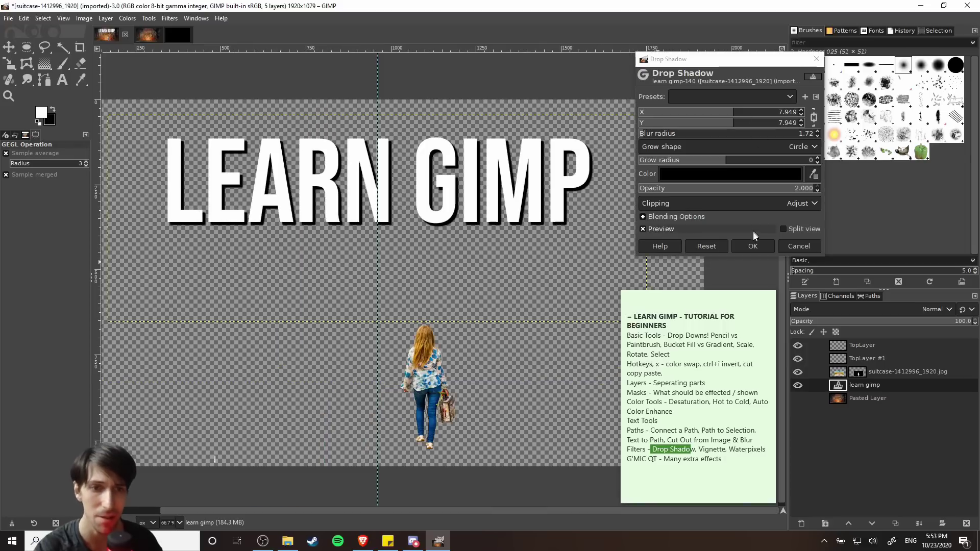
Load the CT #1 preset for the drop shadow and apply it to the title layer
{"action": "left_click", "coordinate": [789, 96]}
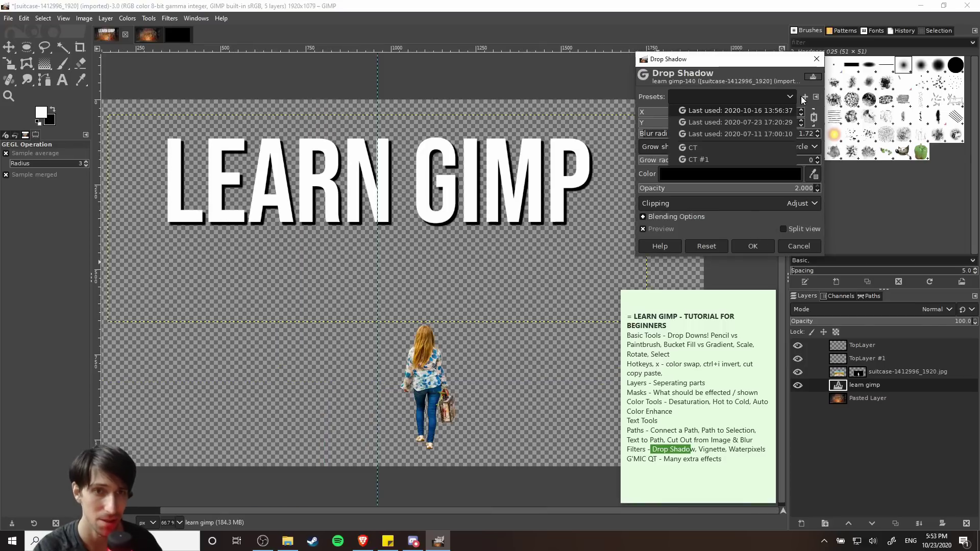
{"action": "left_click", "coordinate": [702, 160]}
{"action": "scroll", "coordinate": [480, 233], "scroll_direction": "up", "scroll_amount": 1}
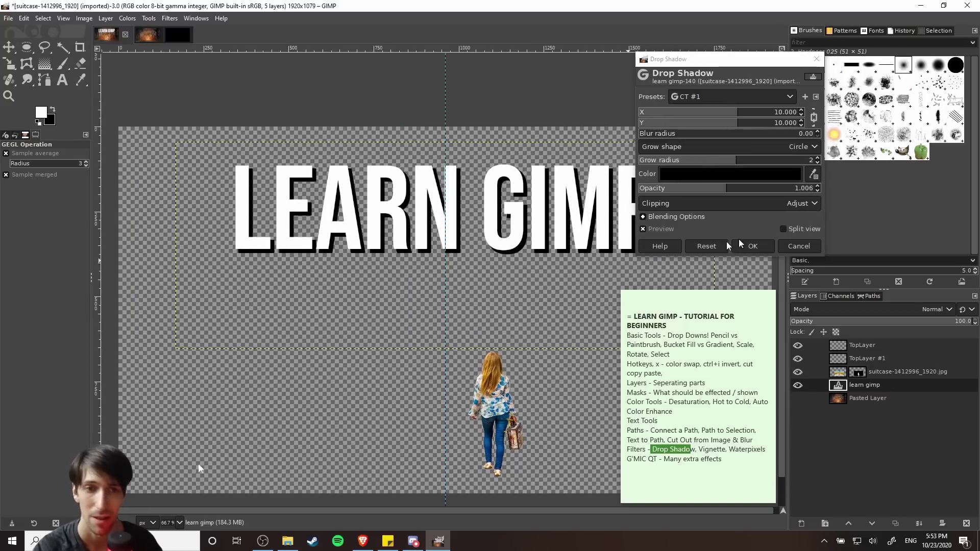
{"action": "scroll", "coordinate": [480, 232], "scroll_direction": "down", "scroll_amount": 1}
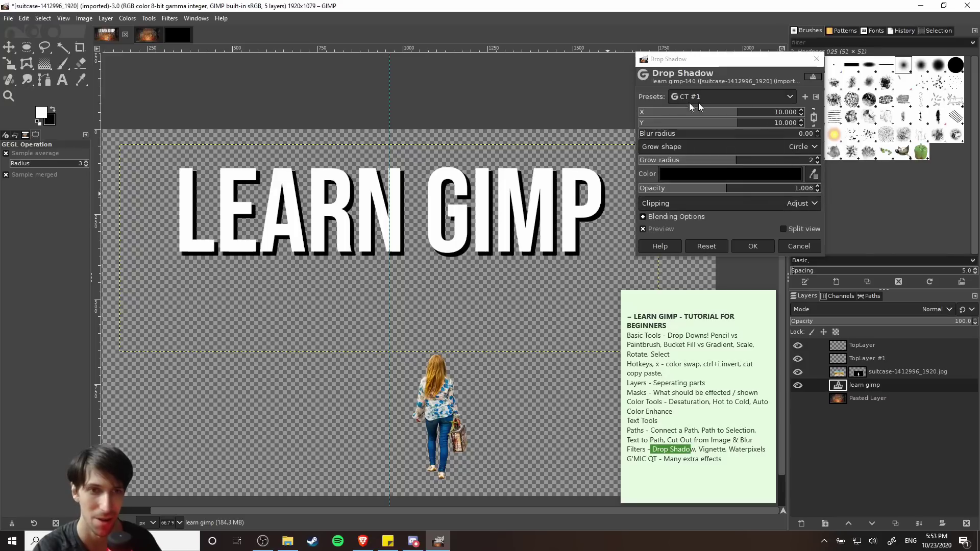
{"action": "left_click", "coordinate": [753, 246]}
{"action": "left_click_drag", "start_coordinate": [554, 309], "coordinate": [591, 269]}
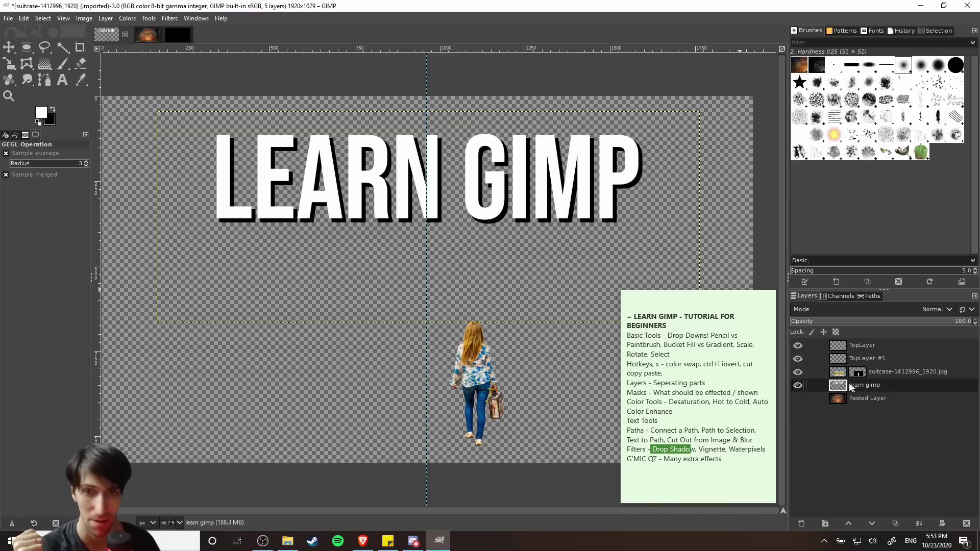
Try moving the title layer up and to the left with the Move tool, and undo the move
{"action": "left_click", "coordinate": [9, 47]}
{"action": "left_click_drag", "start_coordinate": [554, 186], "coordinate": [518, 168]}
{"action": "key", "text": "ctrl+z"}
Set the foreground colour to dark red 930000 and paint a diagonal stroke across the title with the Paintbrush
{"action": "left_click", "coordinate": [60, 64]}
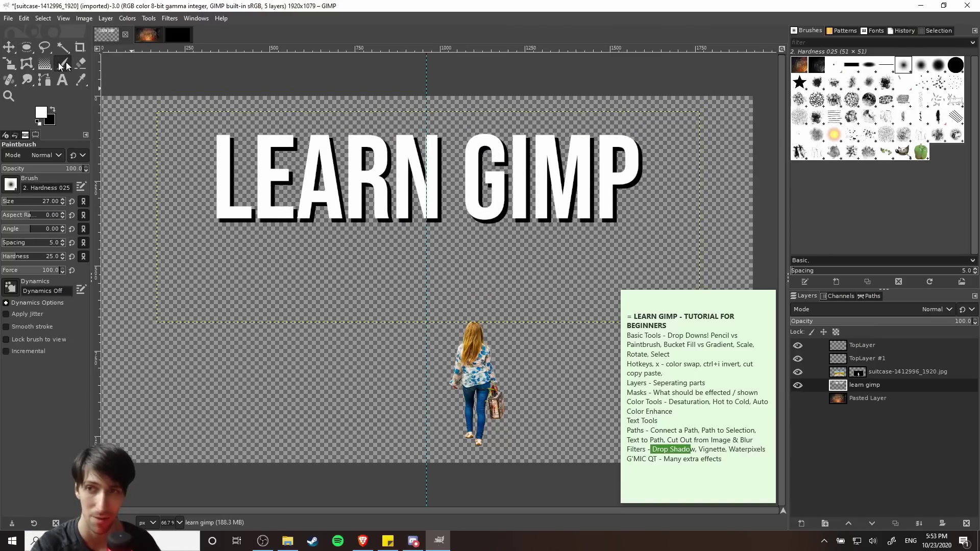
{"action": "left_click", "coordinate": [41, 112]}
{"action": "left_click_drag", "start_coordinate": [148, 186], "coordinate": [202, 199]}
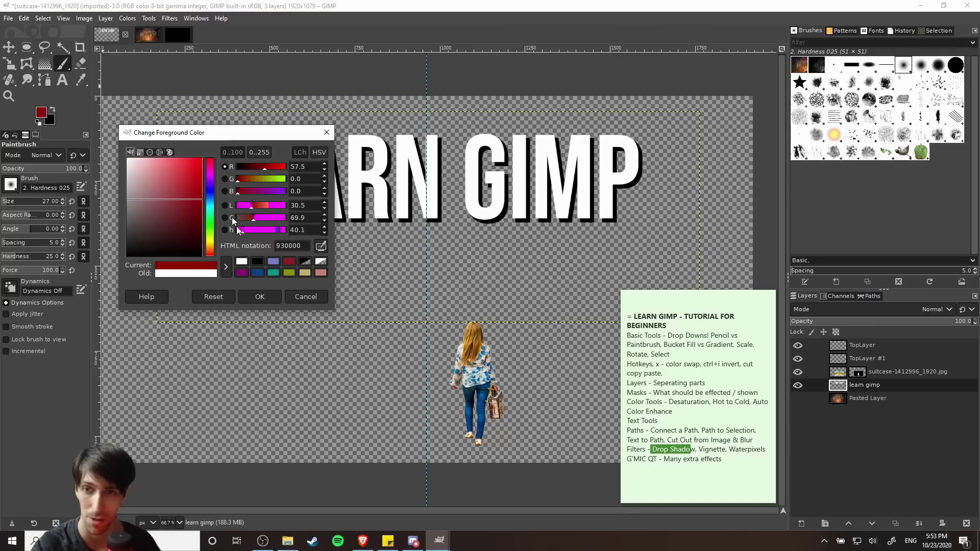
{"action": "left_click", "coordinate": [260, 296]}
{"action": "left_click_drag", "start_coordinate": [340, 254], "coordinate": [416, 114]}
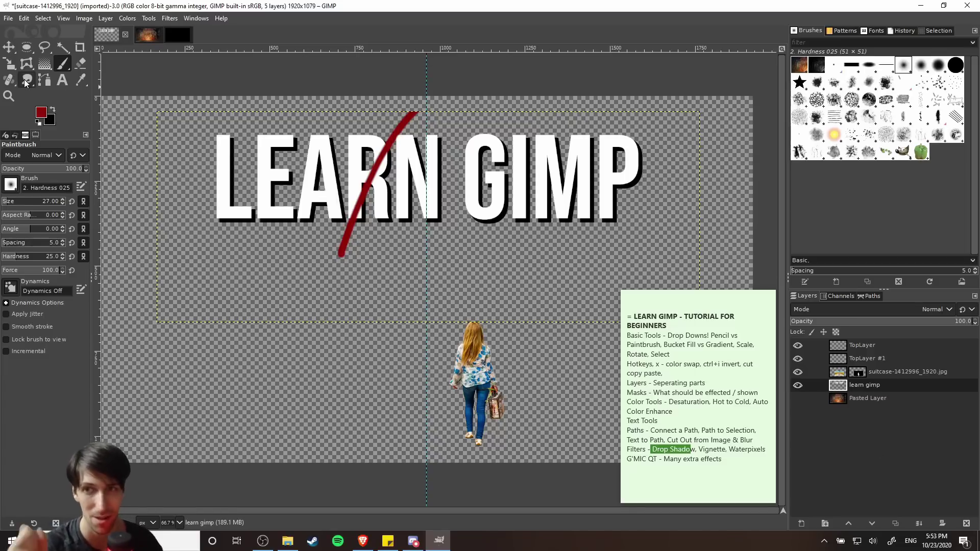
Edit the title with the Text tool, discarding the shadow and paint modifications made to its layer
{"action": "left_click", "coordinate": [63, 79]}
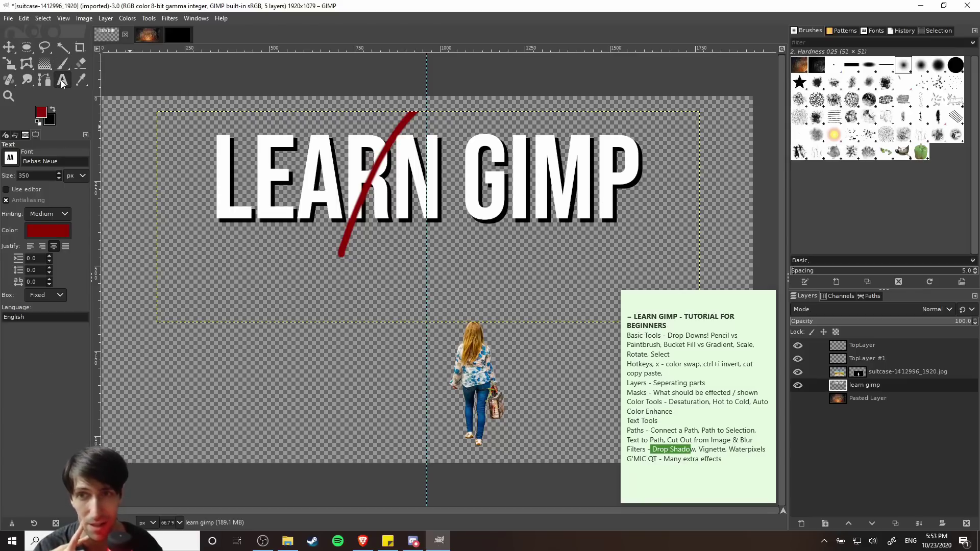
{"action": "left_click", "coordinate": [509, 188]}
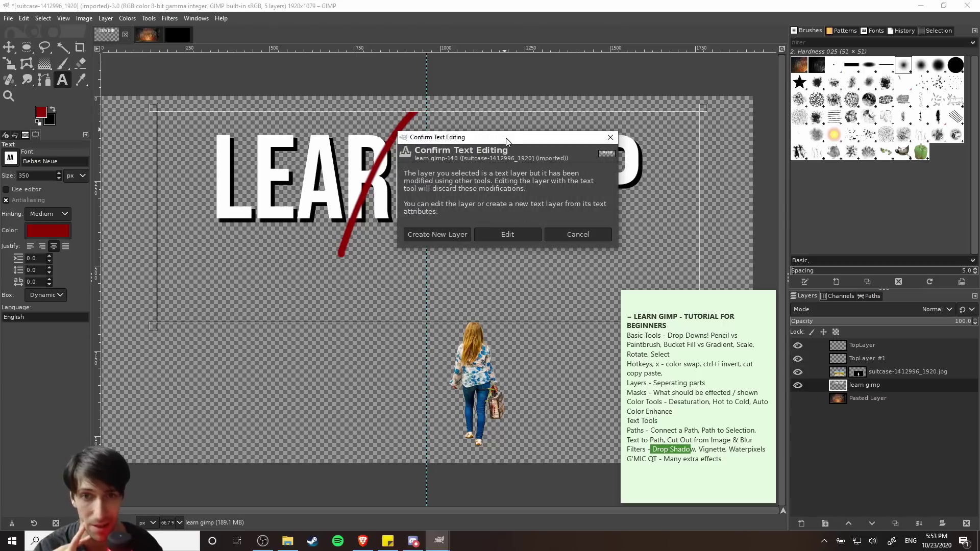
{"action": "left_click_drag", "start_coordinate": [508, 137], "coordinate": [488, 241]}
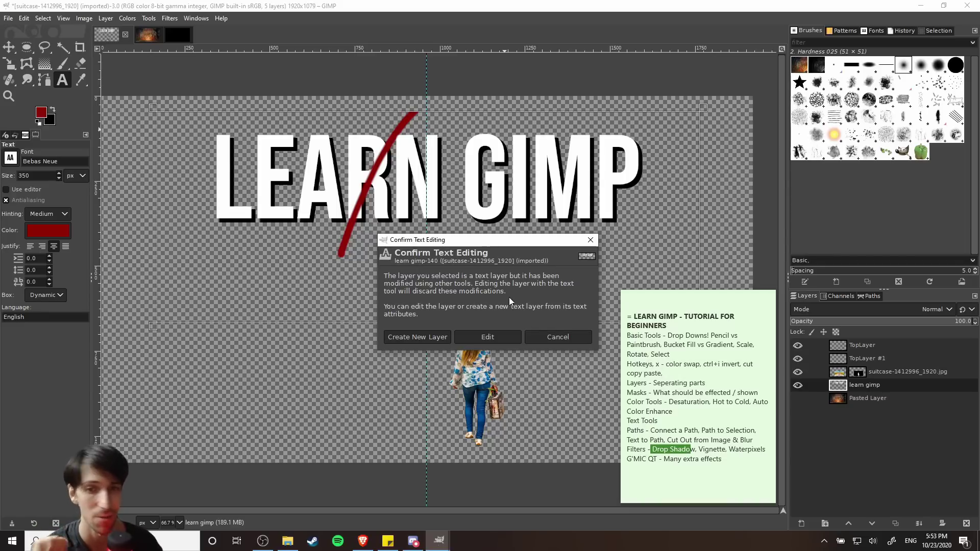
{"action": "left_click", "coordinate": [504, 337]}
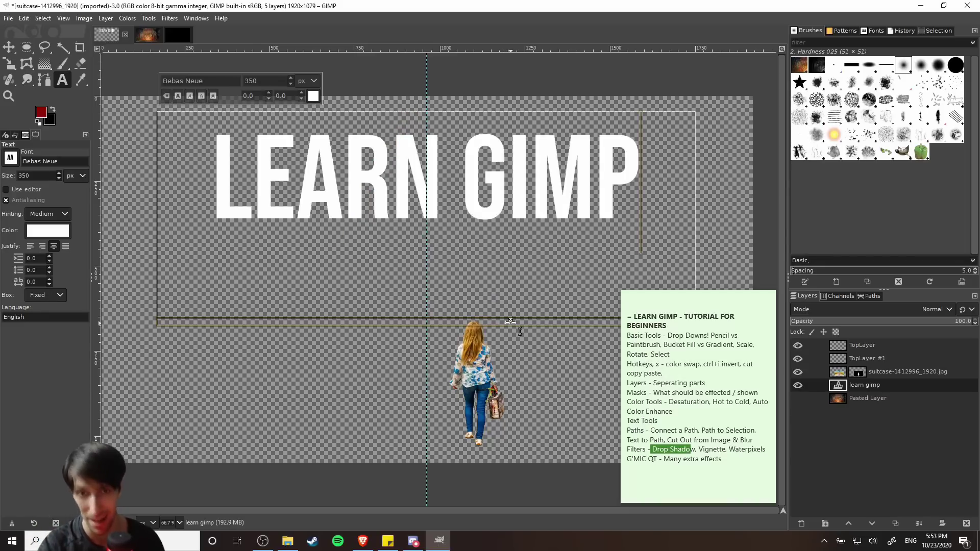
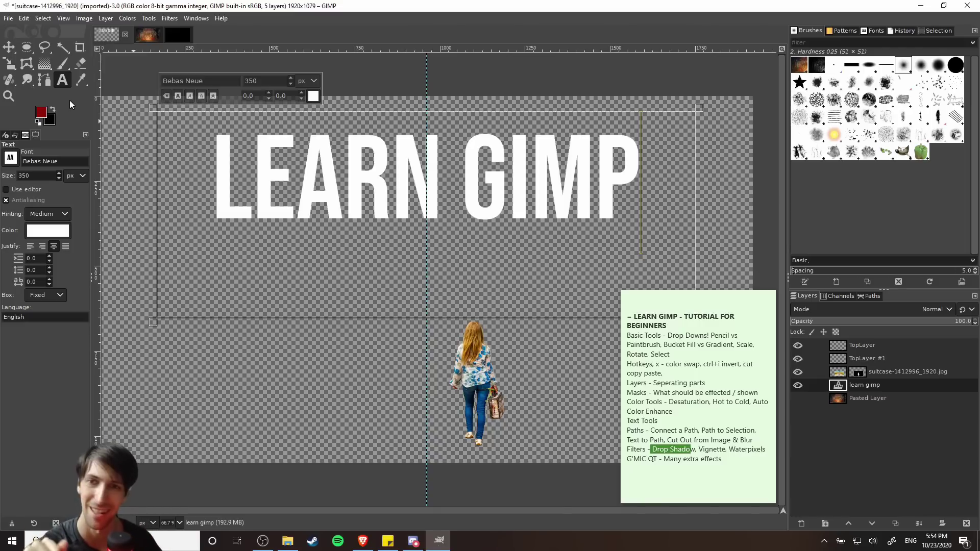
Leave text editing and repeat the Drop Shadow filter on the title with the same settings
{"action": "key", "text": "e"}
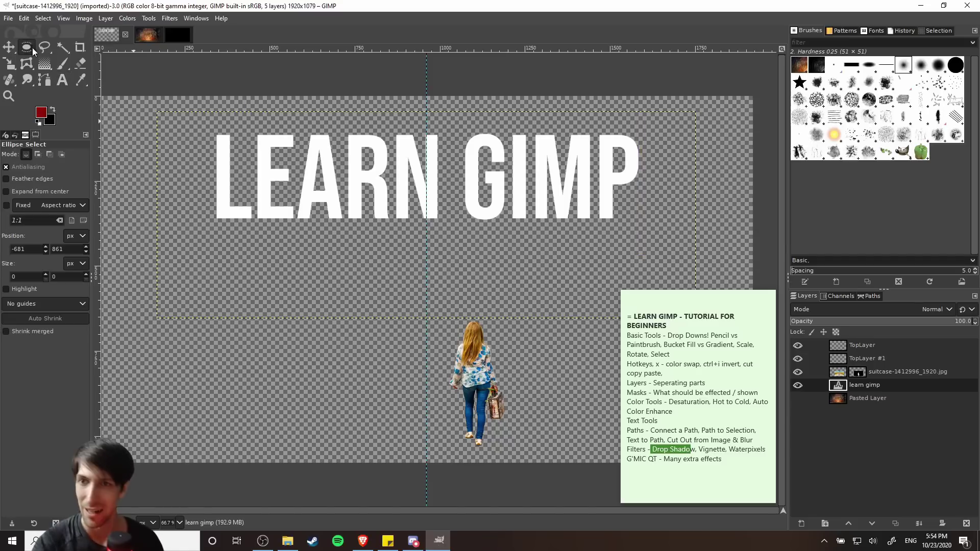
{"action": "left_click", "coordinate": [169, 18]}
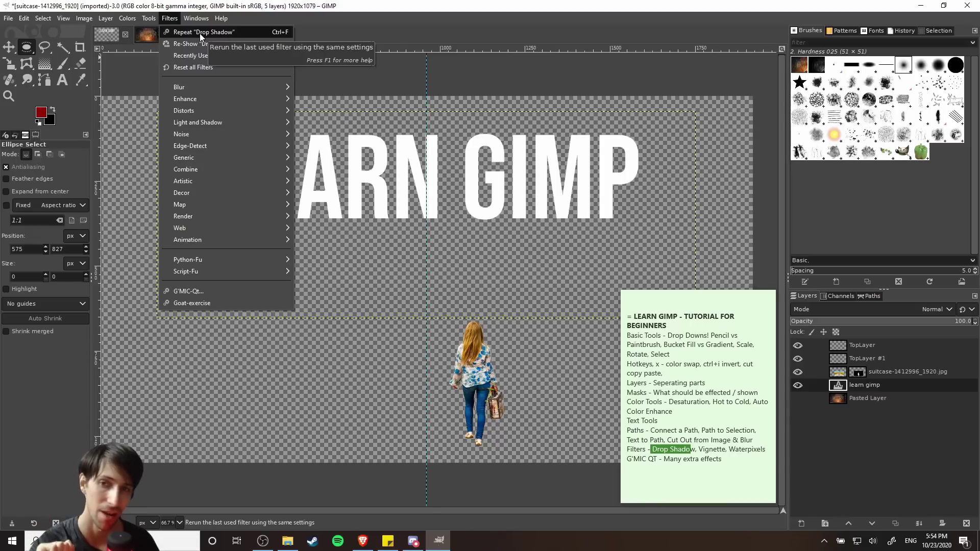
{"action": "left_click", "coordinate": [200, 33]}
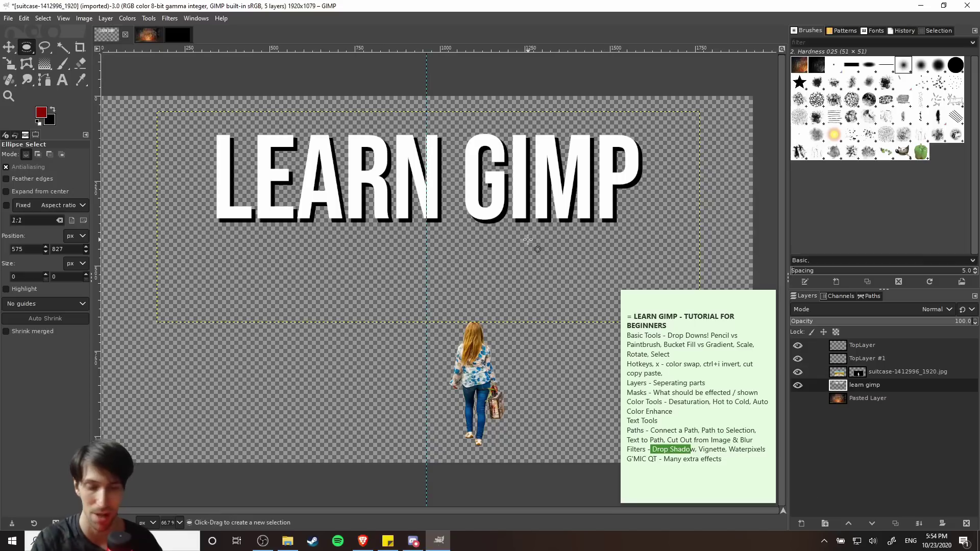
Show the forest background layer again and make it the active layer
{"action": "left_click", "coordinate": [751, 457]}
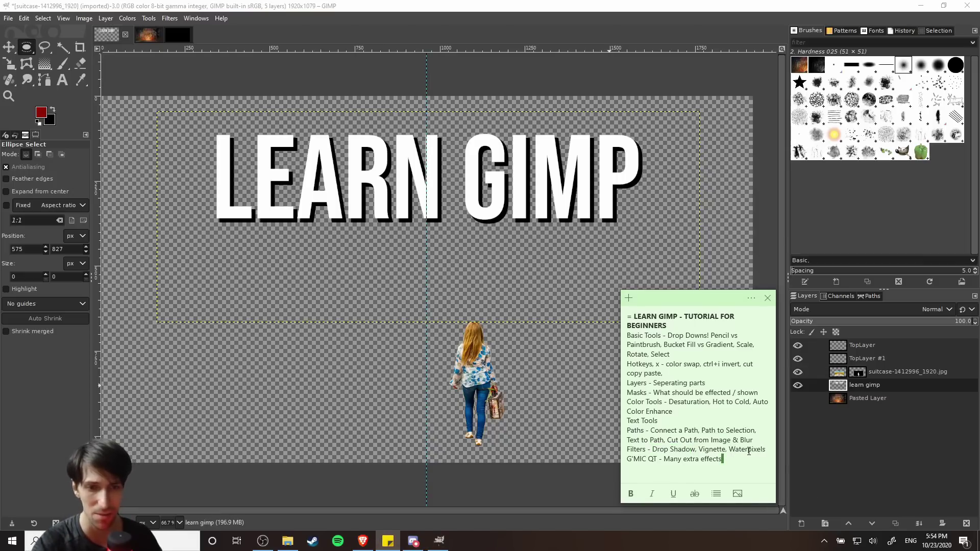
{"action": "left_click", "coordinate": [798, 398]}
{"action": "left_click", "coordinate": [868, 398]}
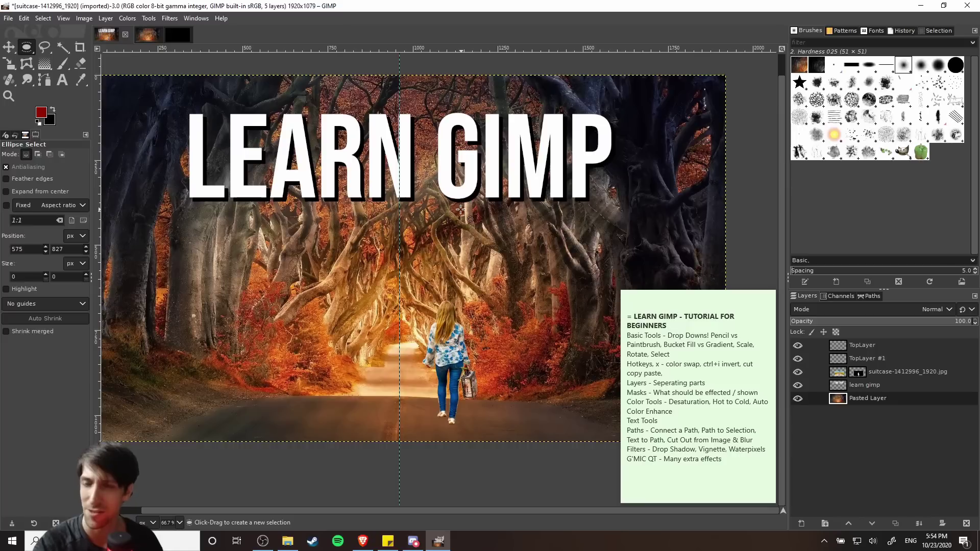
{"action": "left_click", "coordinate": [128, 19]}
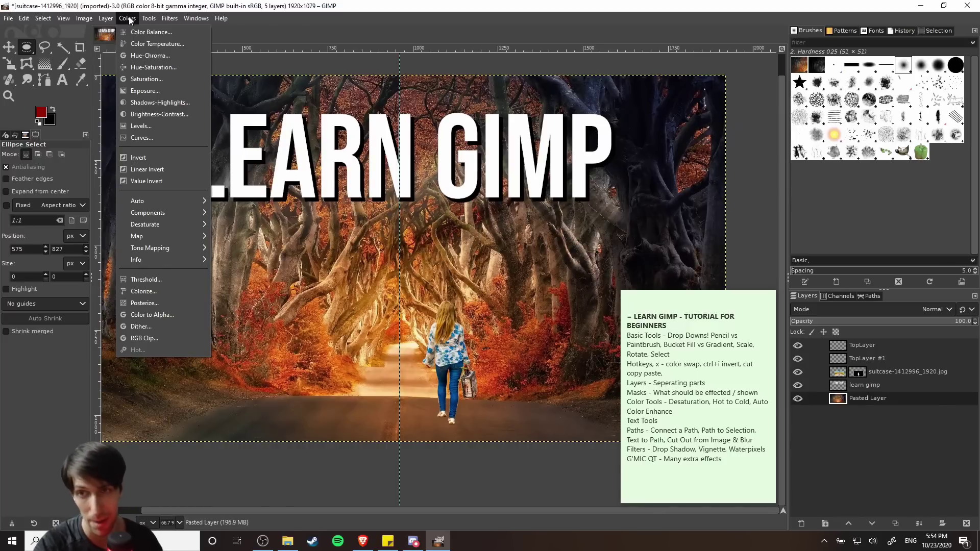
{"action": "left_click", "coordinate": [128, 19]}
{"action": "left_click", "coordinate": [126, 20]}
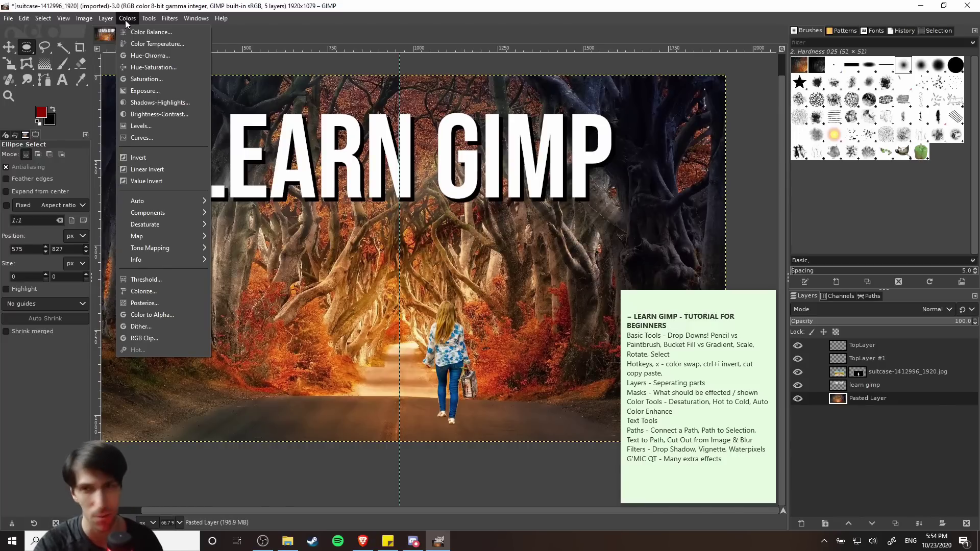
Try the Waterpixels filter on the forest background layer with a superpixels size of 23, and cancel it
{"action": "mouse_move", "coordinate": [172, 23]}
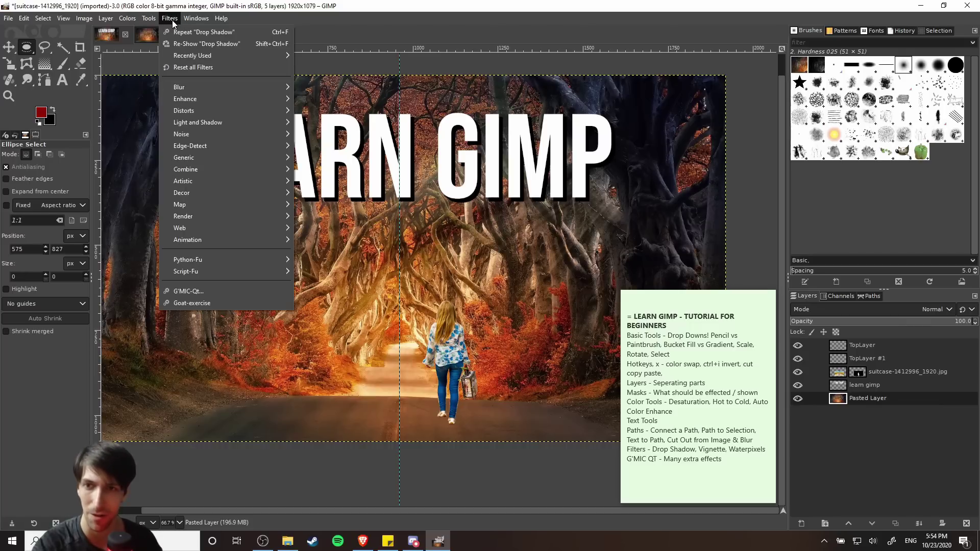
{"action": "mouse_move", "coordinate": [219, 182]}
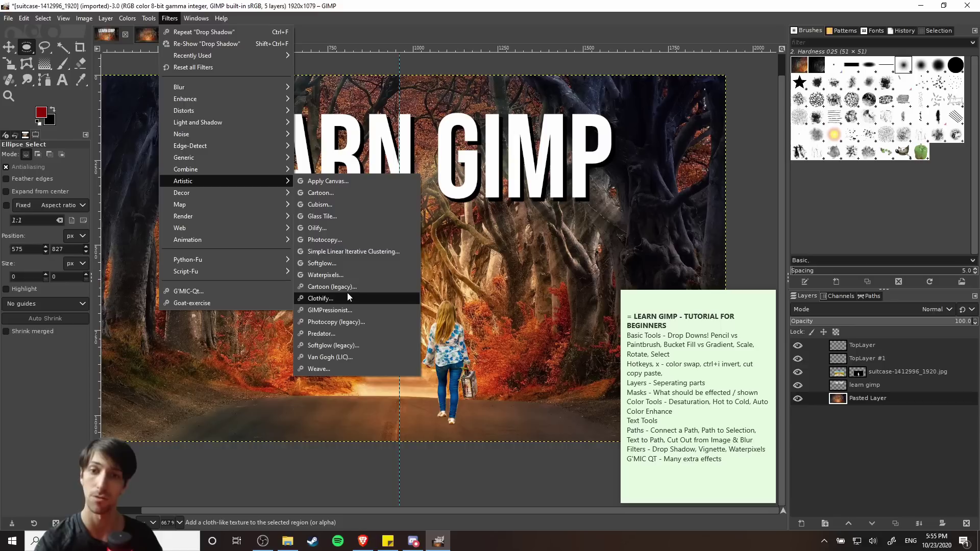
{"action": "left_click", "coordinate": [351, 275]}
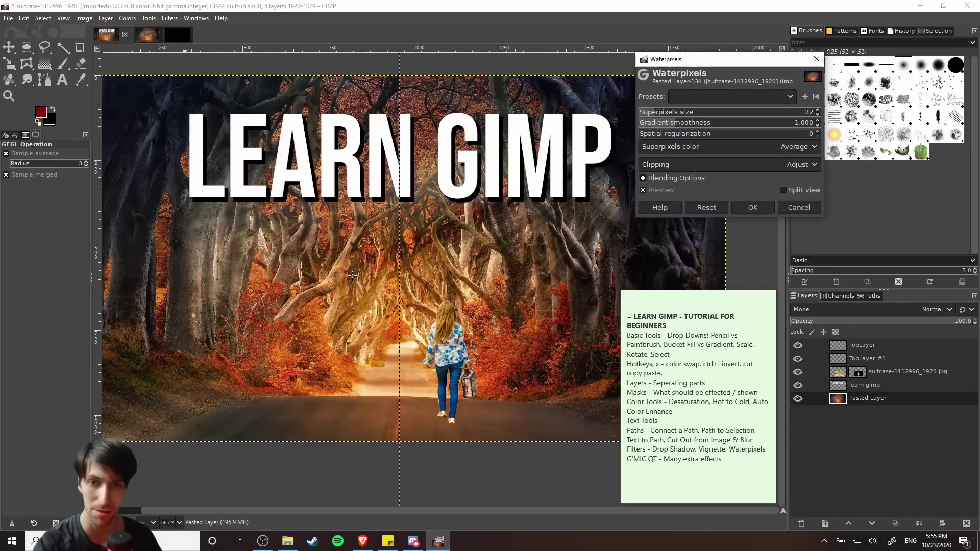
{"action": "scroll", "coordinate": [539, 230], "scroll_direction": "up", "scroll_amount": 1, "text": "ctrl"}
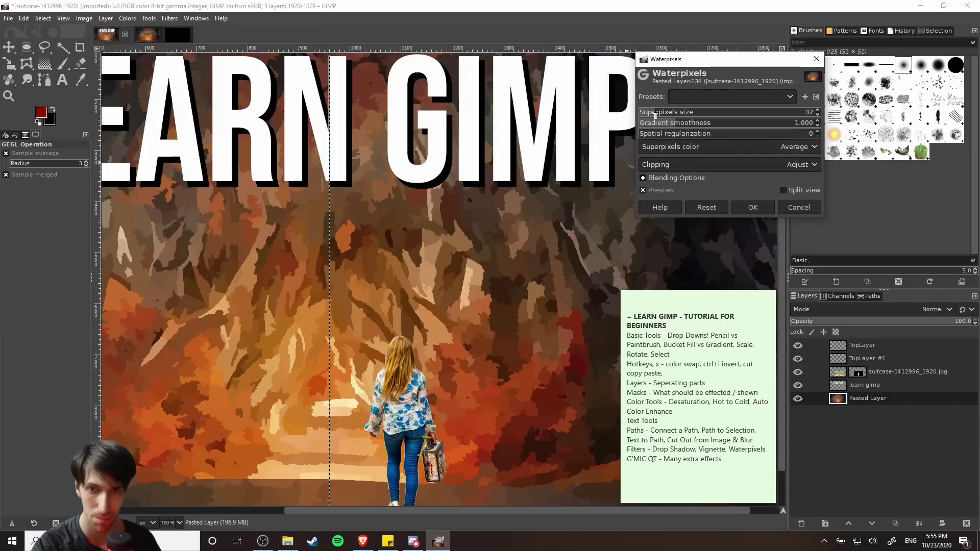
{"action": "scroll", "coordinate": [655, 112], "scroll_direction": "up", "scroll_amount": 1}
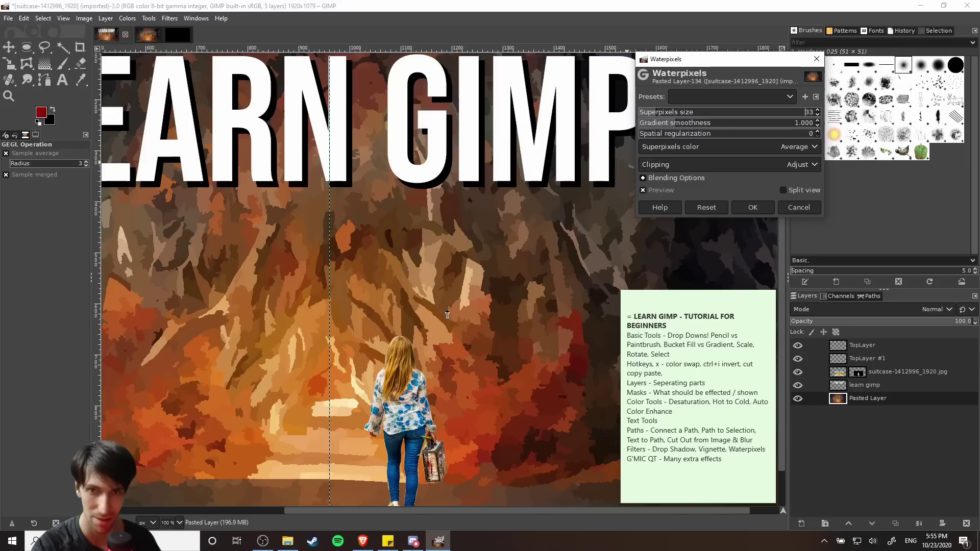
{"action": "scroll", "coordinate": [447, 314], "scroll_direction": "down", "scroll_amount": 1, "text": "ctrl"}
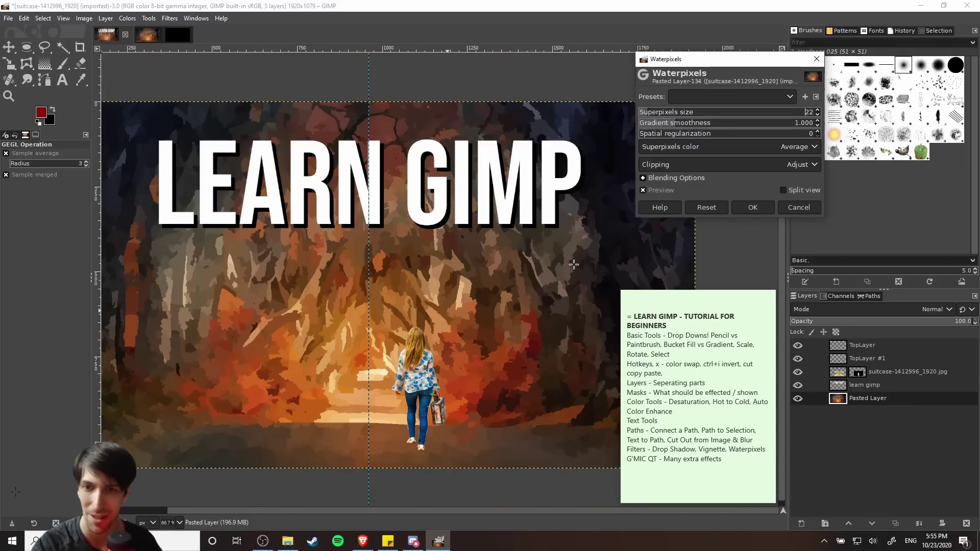
{"action": "left_click_drag", "start_coordinate": [574, 263], "coordinate": [600, 222]}
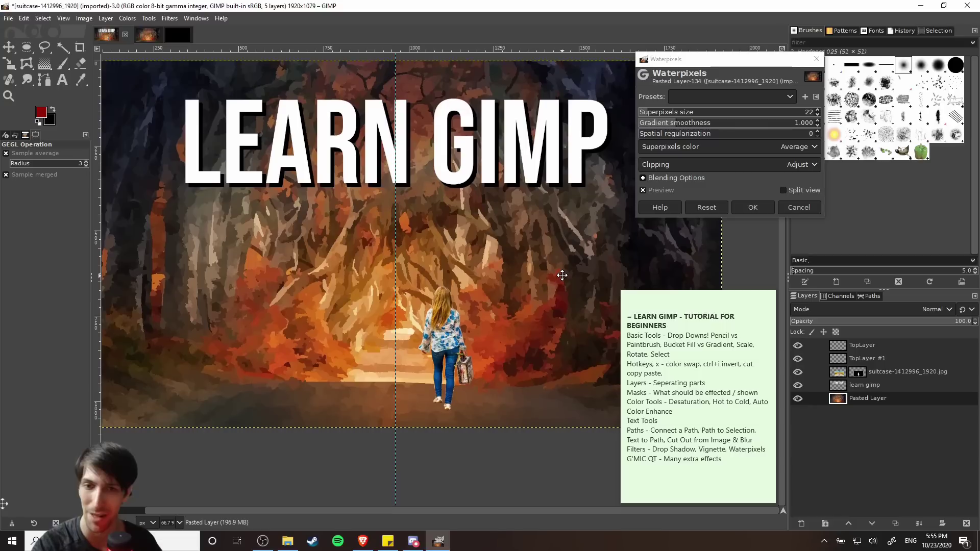
{"action": "left_click_drag", "start_coordinate": [564, 283], "coordinate": [533, 307]}
{"action": "left_click_drag", "start_coordinate": [546, 240], "coordinate": [503, 275]}
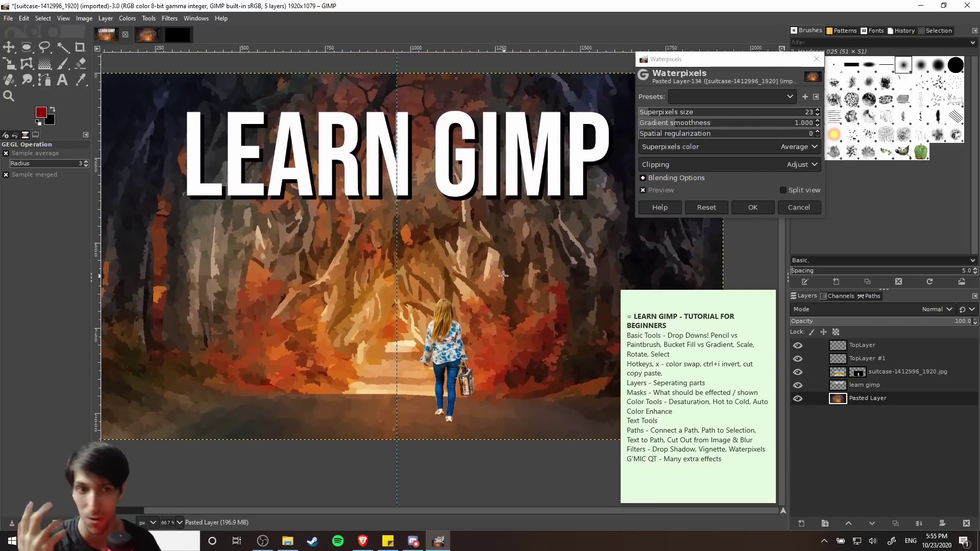
{"action": "left_click", "coordinate": [799, 207]}
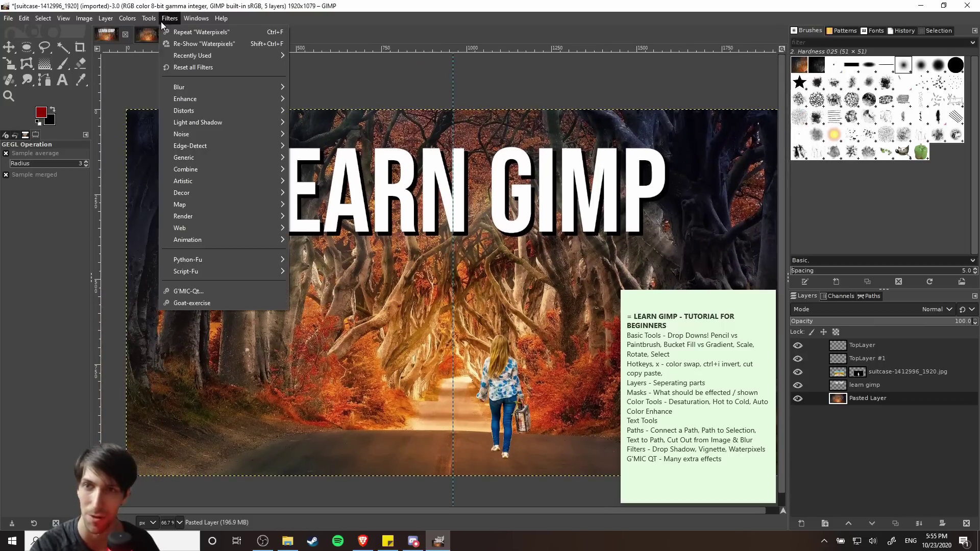
Open the G'MIC-Qt filter collection for the forest background layer and move the sticky note clear of its window
{"action": "left_click", "coordinate": [161, 20]}
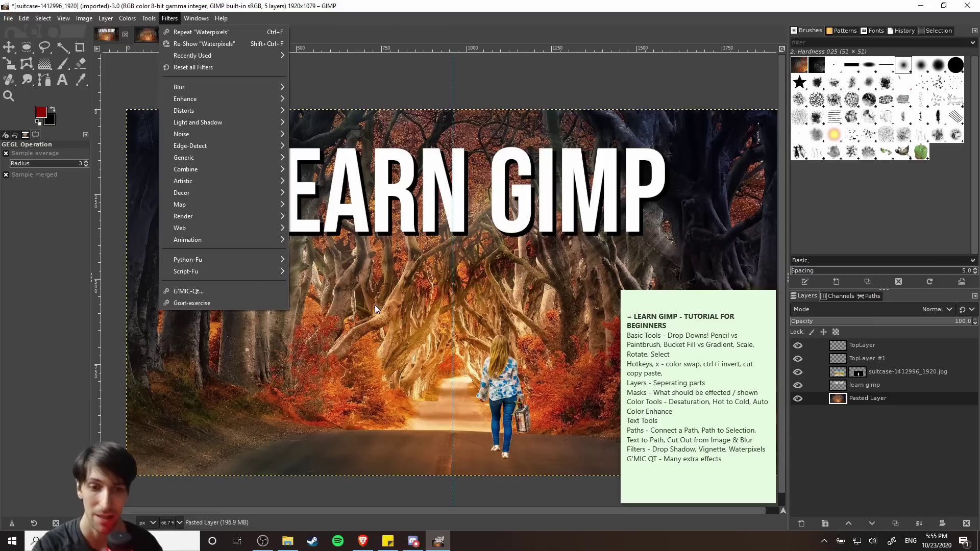
{"action": "left_click", "coordinate": [213, 288]}
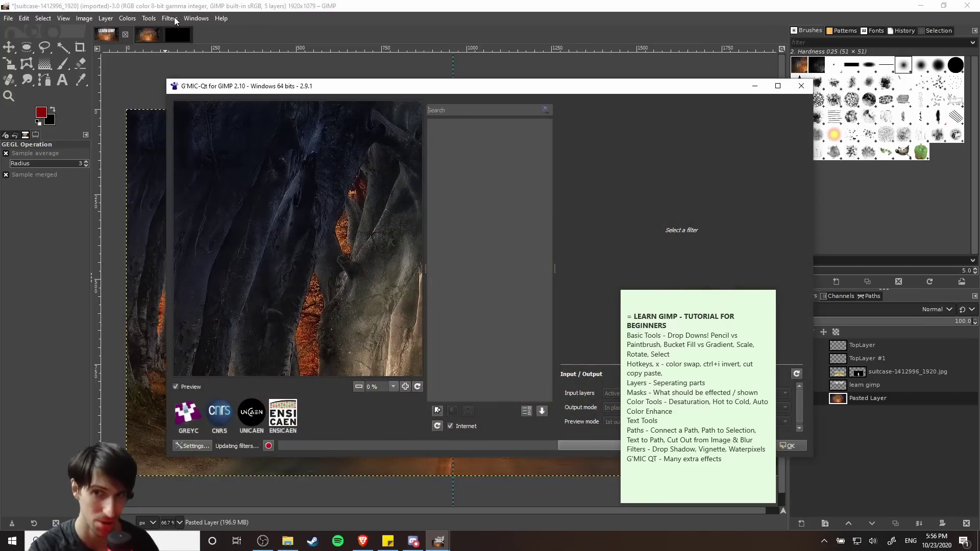
{"action": "left_click", "coordinate": [720, 301]}
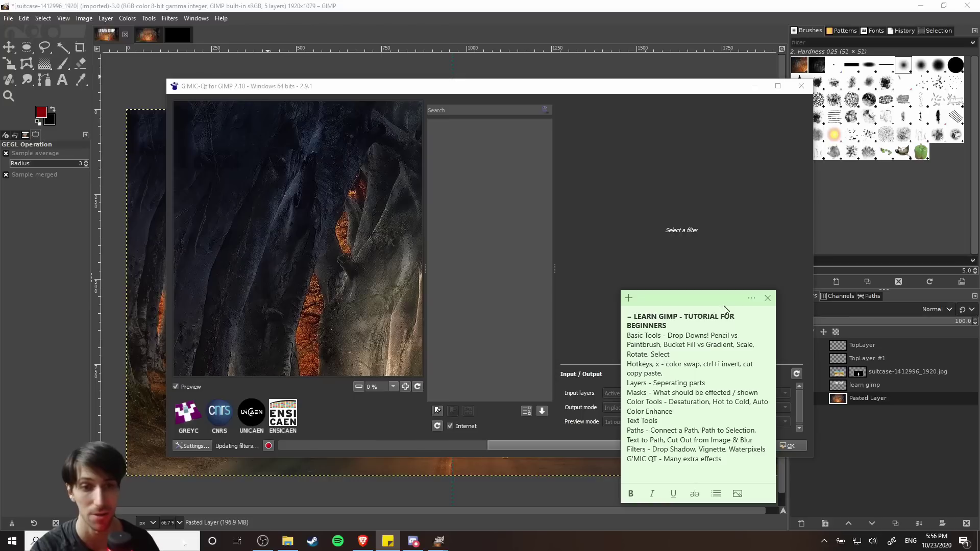
{"action": "left_click_drag", "start_coordinate": [718, 302], "coordinate": [882, 319]}
{"action": "left_click_drag", "start_coordinate": [578, 90], "coordinate": [526, 91]}
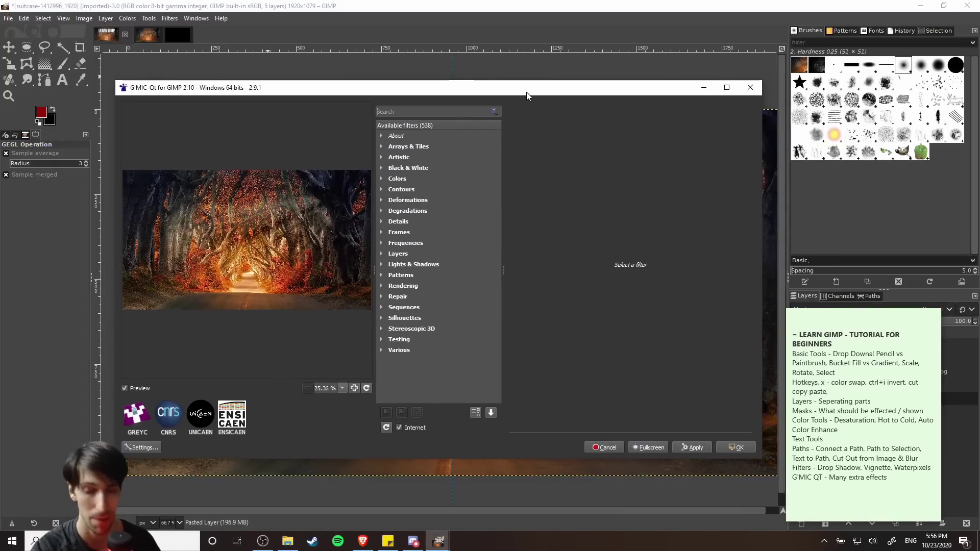
Browse the Artistic filters in G'MIC-Qt and preview Pen Drawing, Poster Edges and Shapeism on the forest background
{"action": "left_click", "coordinate": [380, 157]}
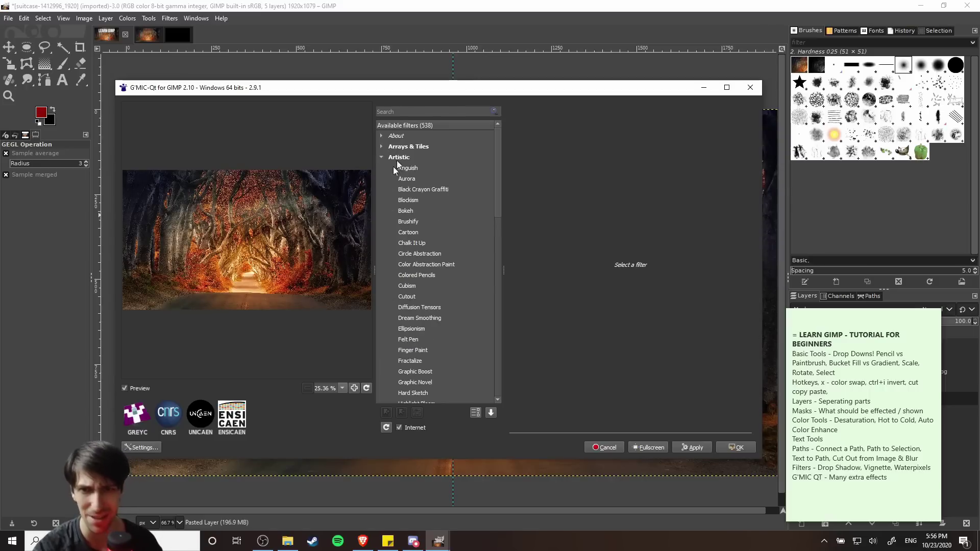
{"action": "scroll", "coordinate": [415, 189], "scroll_direction": "down", "scroll_amount": 12}
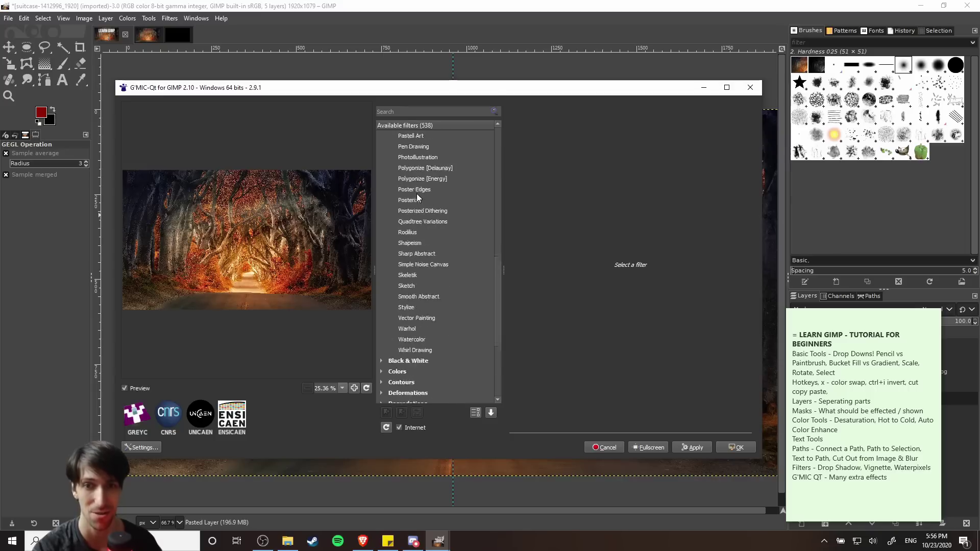
{"action": "scroll", "coordinate": [416, 194], "scroll_direction": "down", "scroll_amount": 3}
{"action": "scroll", "coordinate": [427, 209], "scroll_direction": "up", "scroll_amount": 5}
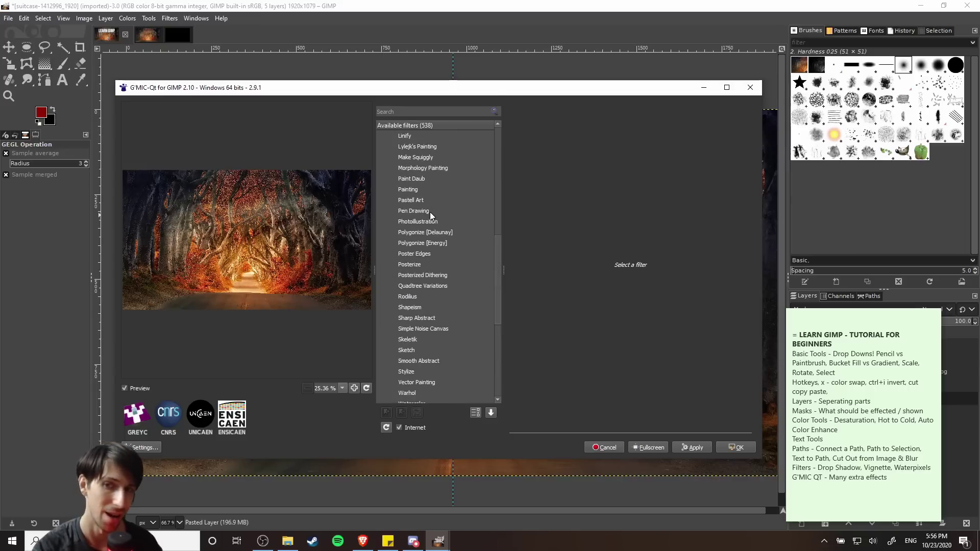
{"action": "left_click", "coordinate": [430, 212]}
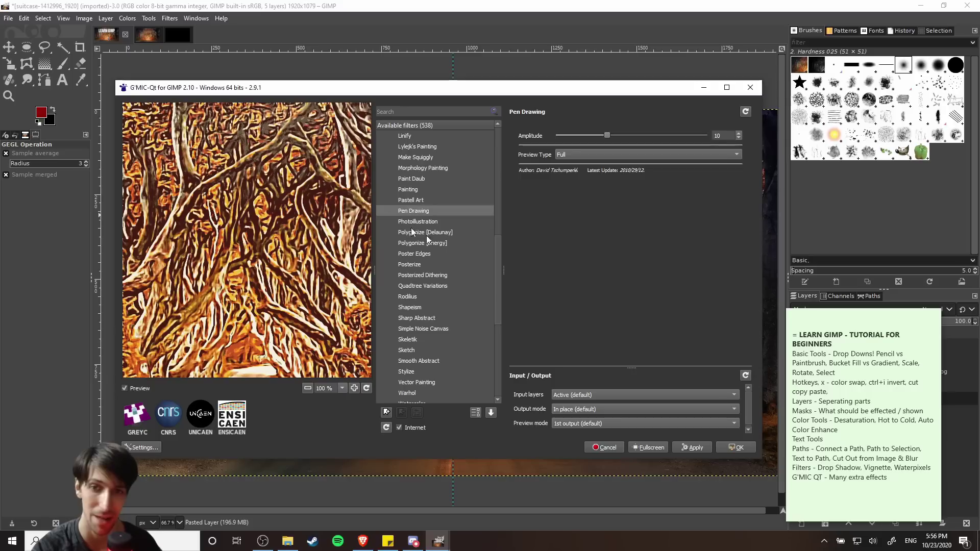
{"action": "left_click", "coordinate": [458, 254]}
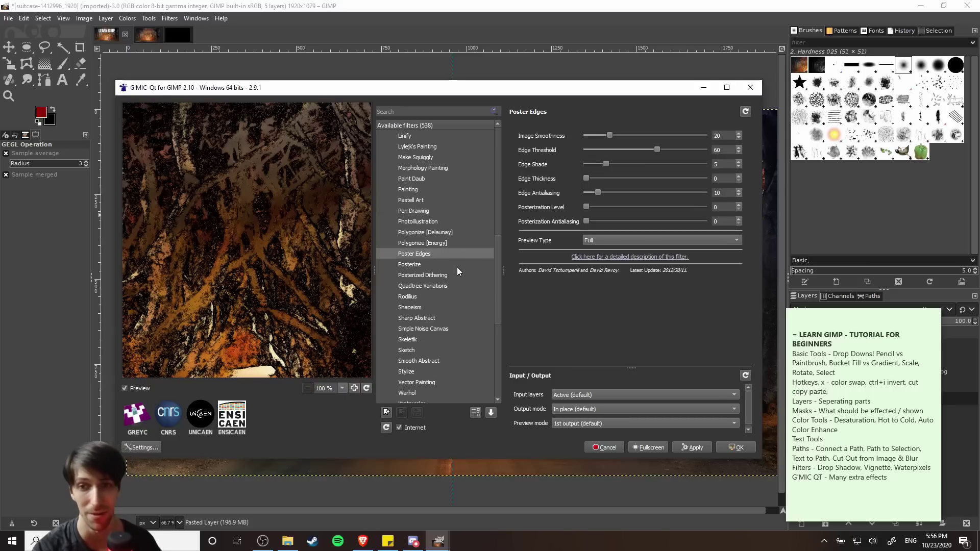
{"action": "left_click", "coordinate": [452, 311]}
{"action": "scroll", "coordinate": [452, 310], "scroll_direction": "down", "scroll_amount": 1}
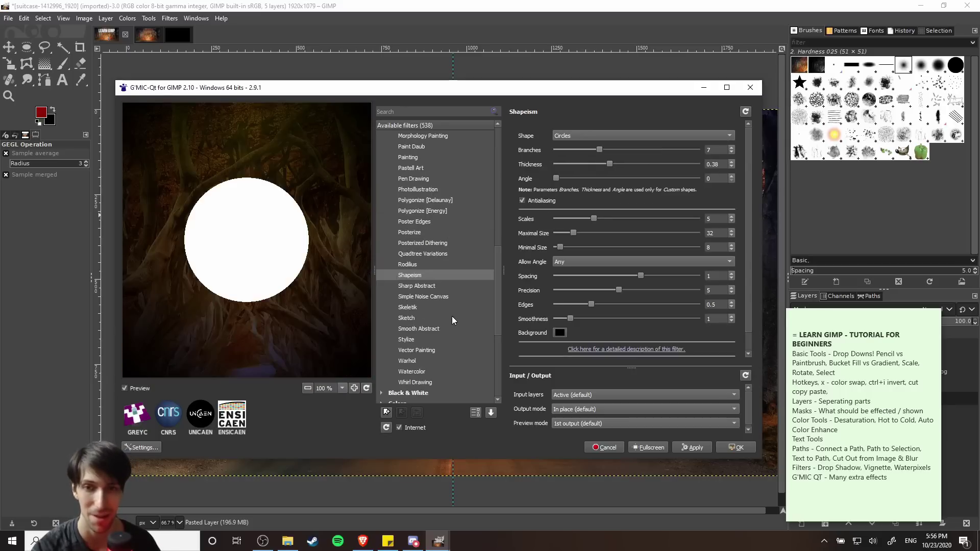
Apply the Artistic Sketch filter with its default settings to the forest background layer
{"action": "left_click", "coordinate": [452, 315]}
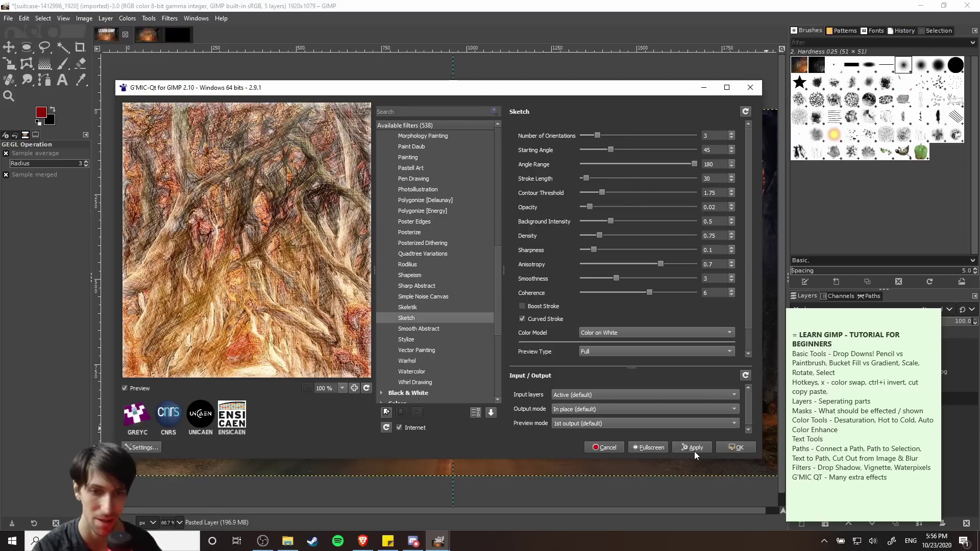
{"action": "left_click", "coordinate": [722, 446]}
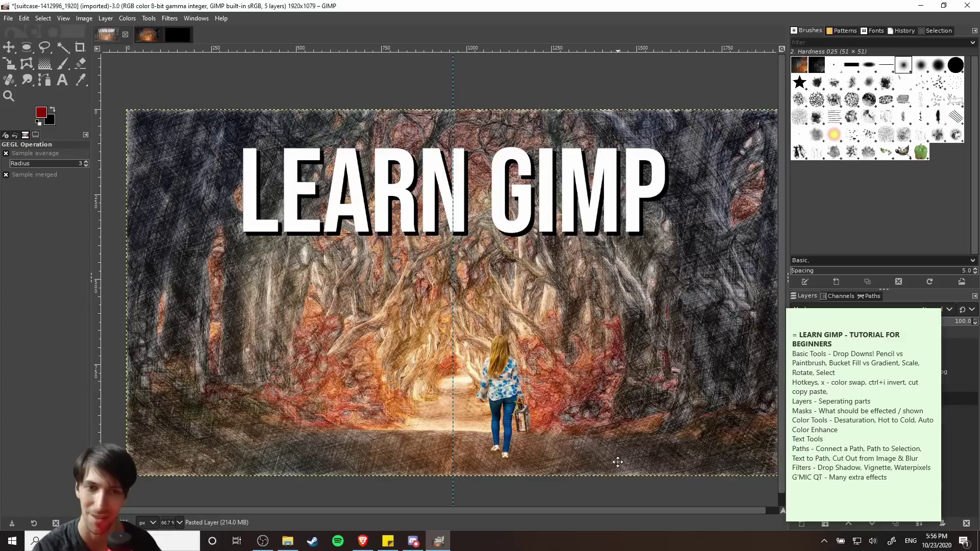
{"action": "left_click_drag", "start_coordinate": [618, 461], "coordinate": [602, 458]}
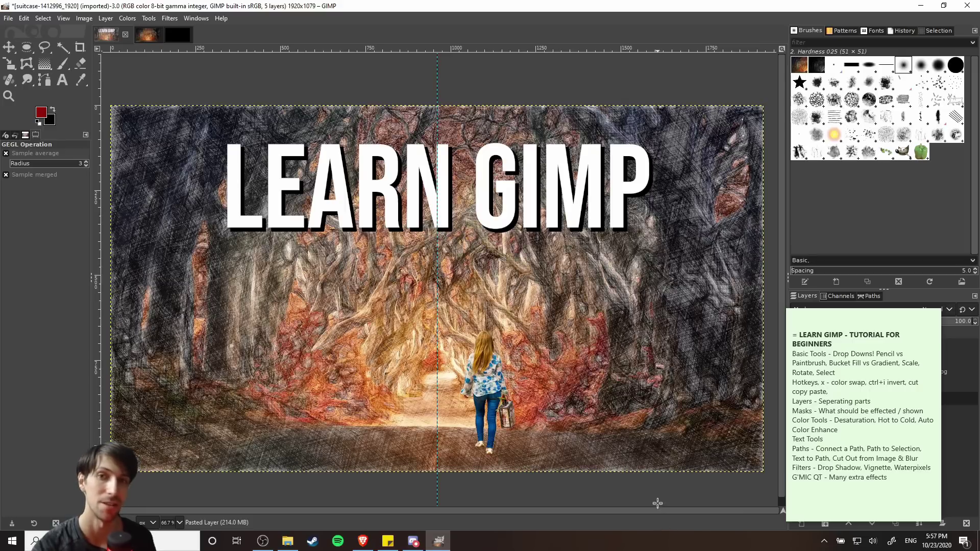
{"action": "scroll", "coordinate": [661, 450], "scroll_direction": "left", "scroll_amount": 1}
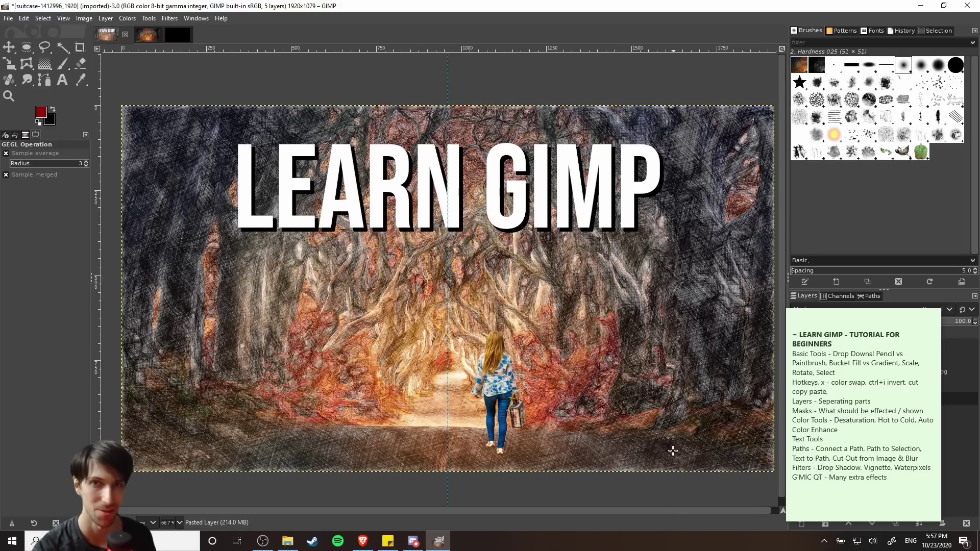